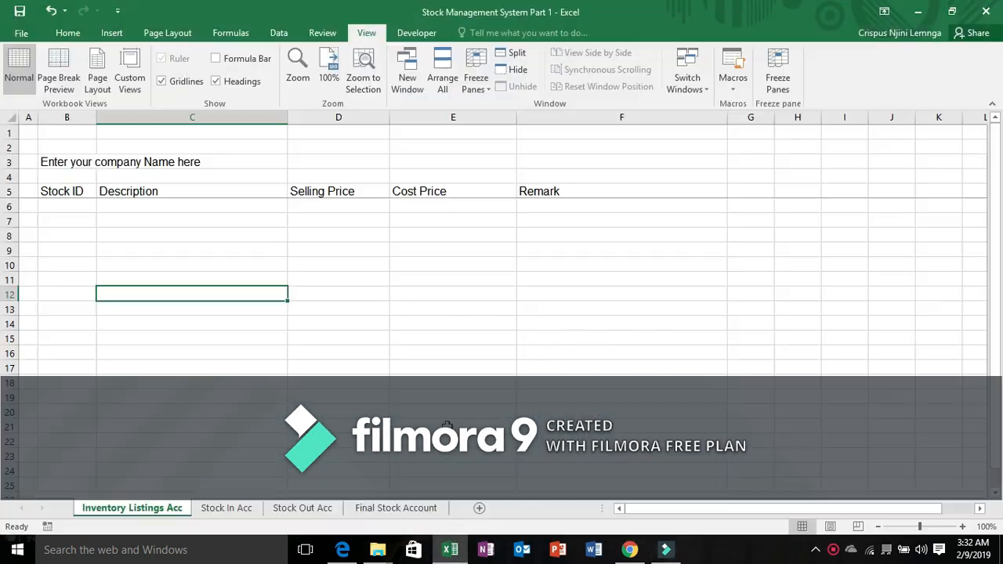
Look through the Inventory Listings Acc, Stock In Acc, Stock Out Acc and Final Stock Account sheets to compare their layouts.
click(213, 237)
click(114, 221)
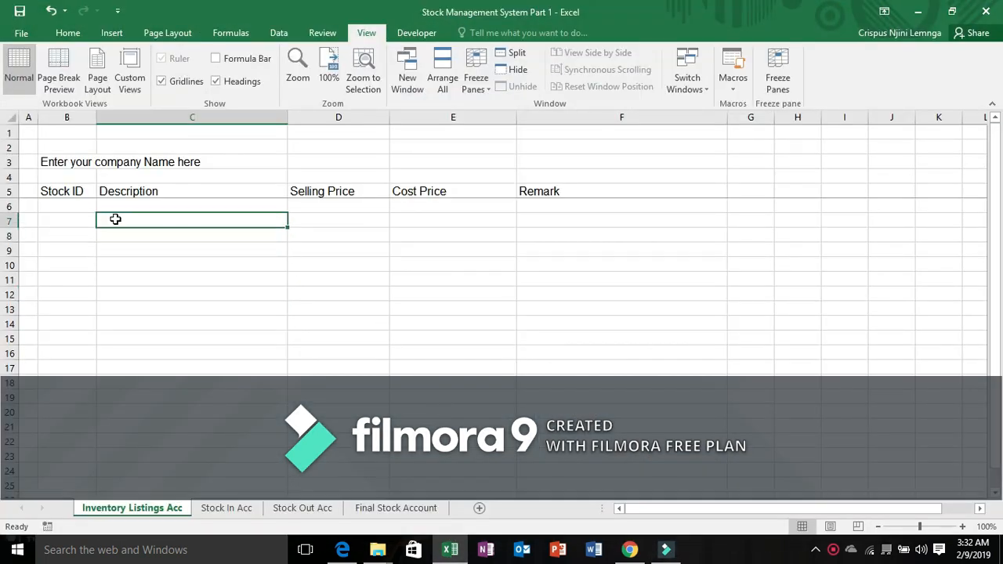
click(59, 206)
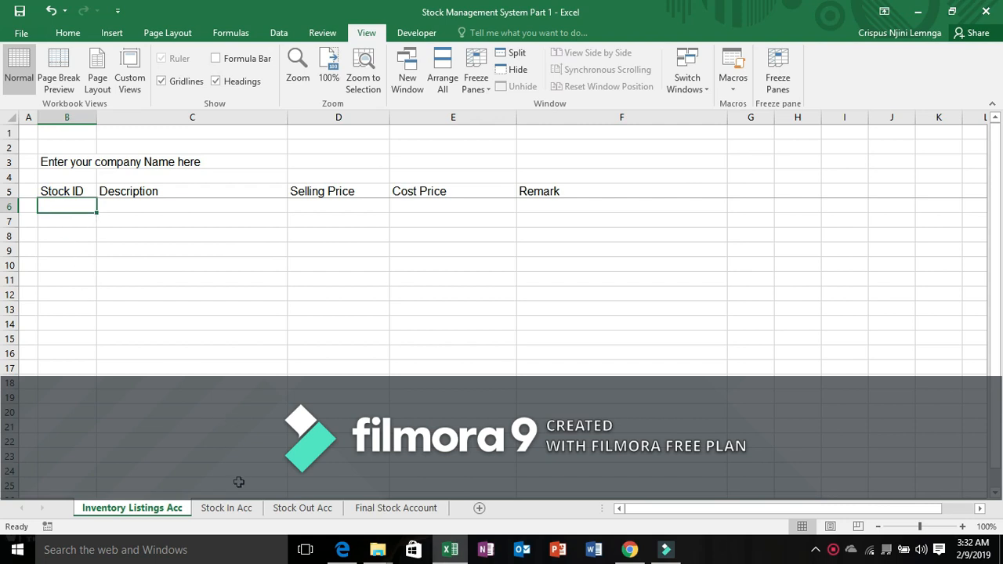
click(227, 508)
click(303, 508)
click(396, 508)
click(303, 508)
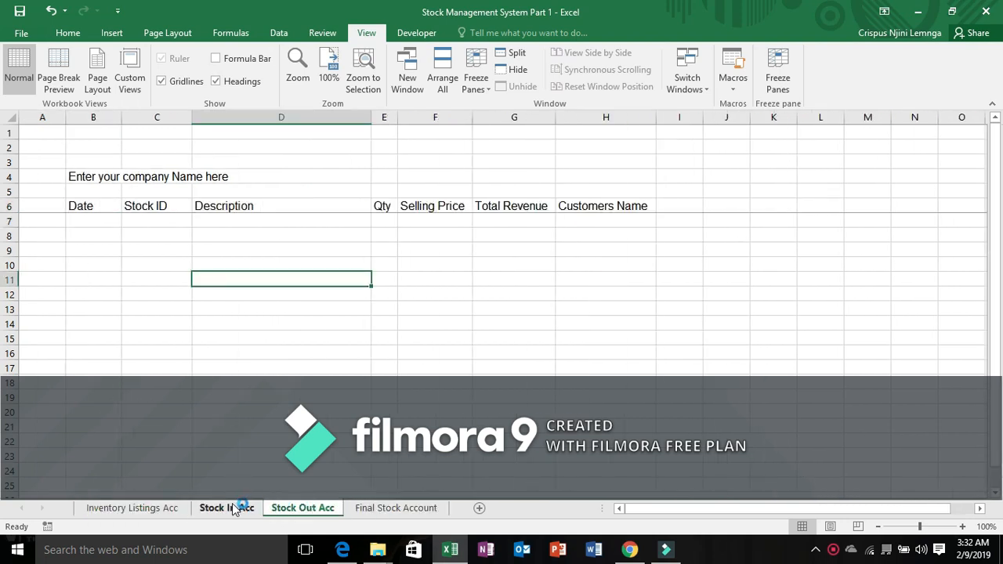
click(169, 509)
click(227, 508)
click(302, 508)
click(396, 508)
click(302, 508)
click(226, 508)
click(169, 509)
click(226, 508)
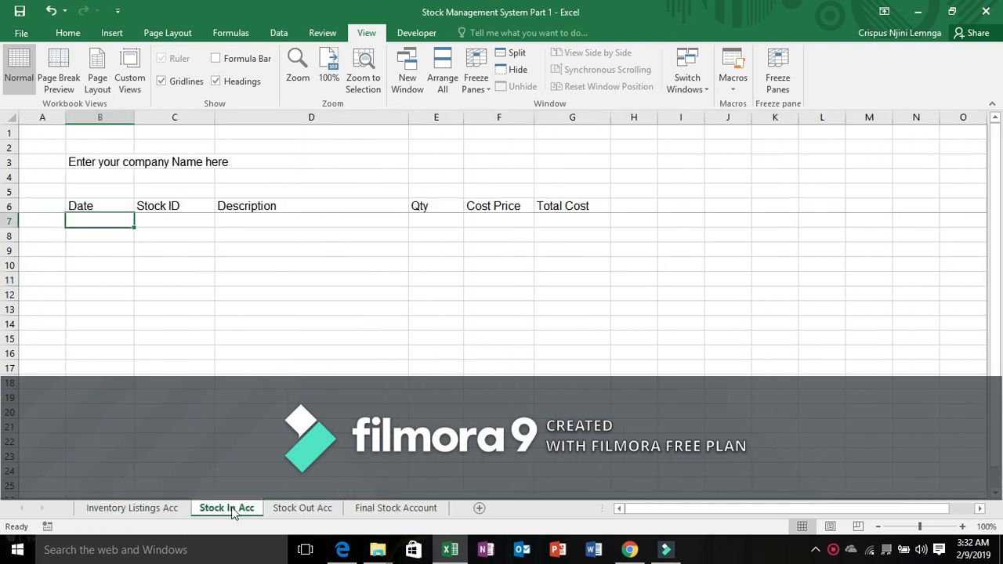
click(303, 508)
click(350, 509)
click(303, 508)
click(227, 508)
click(173, 509)
click(235, 509)
click(314, 509)
click(377, 508)
click(319, 507)
click(222, 511)
click(175, 509)
click(243, 510)
click(302, 509)
click(388, 509)
click(328, 510)
click(226, 508)
click(132, 508)
click(227, 508)
click(314, 508)
click(389, 509)
click(294, 508)
click(227, 508)
click(176, 507)
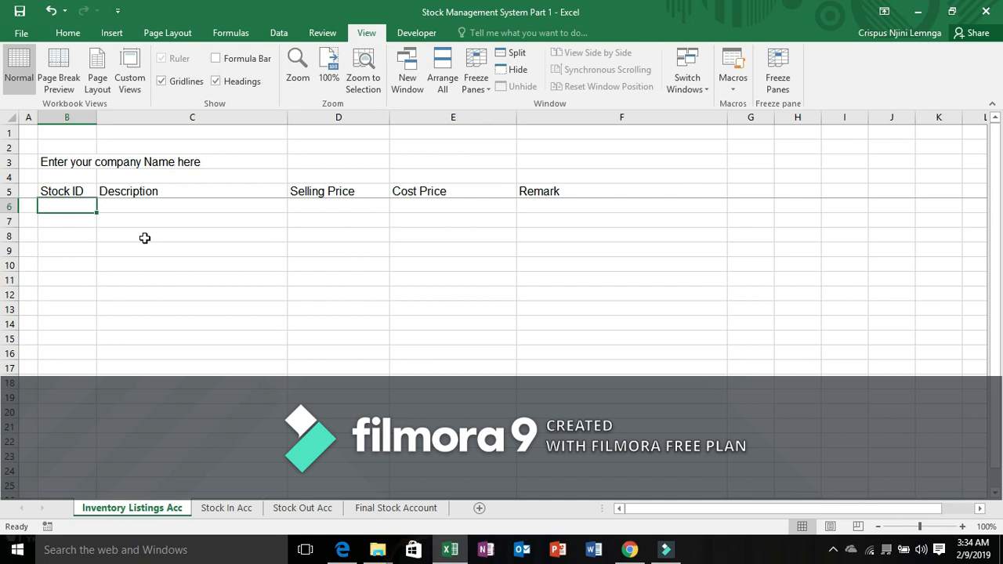
Review the column headings on the Stock In Acc, Stock Out Acc and Final Stock Account sheets.
click(227, 510)
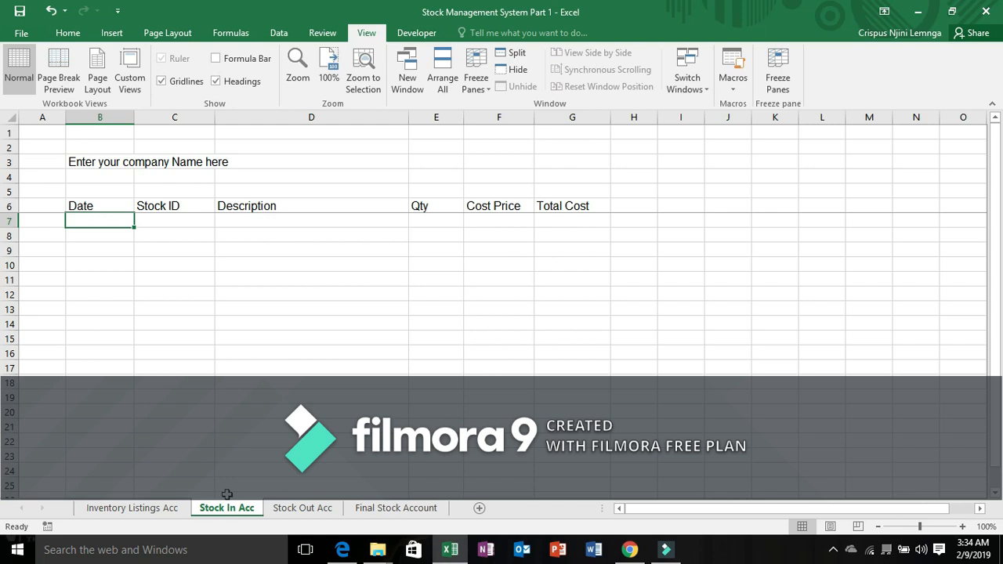
click(82, 208)
click(123, 226)
click(153, 221)
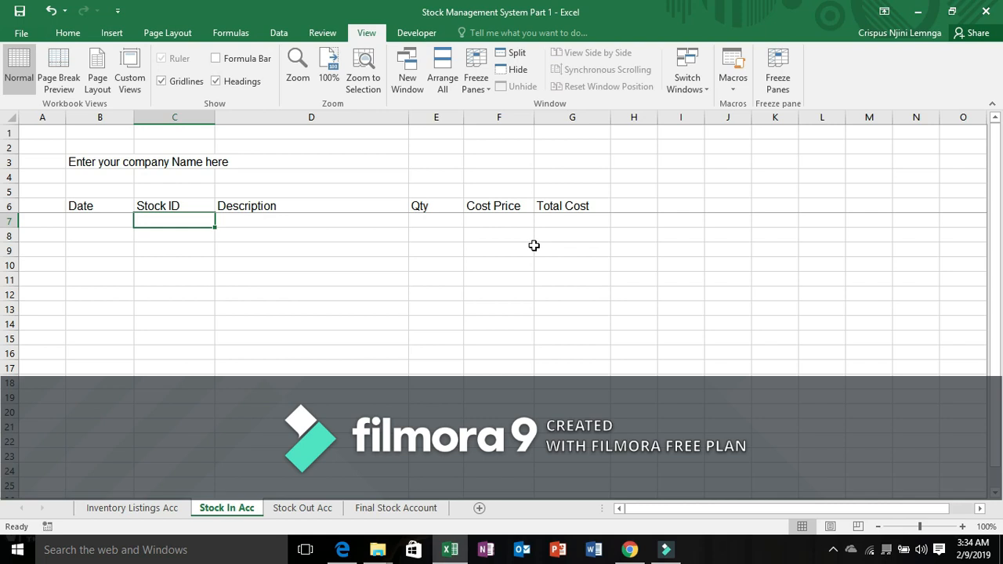
click(302, 509)
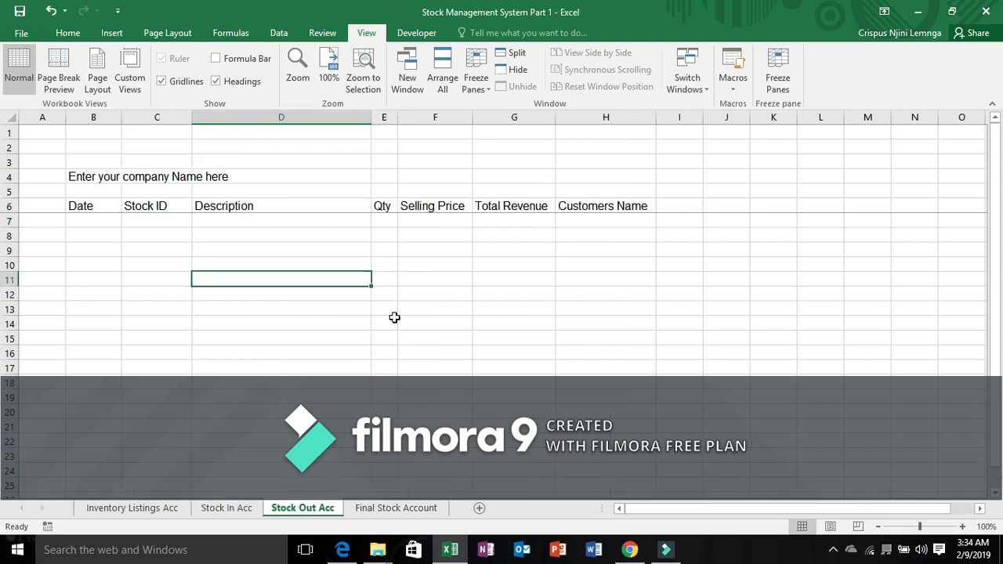
click(378, 508)
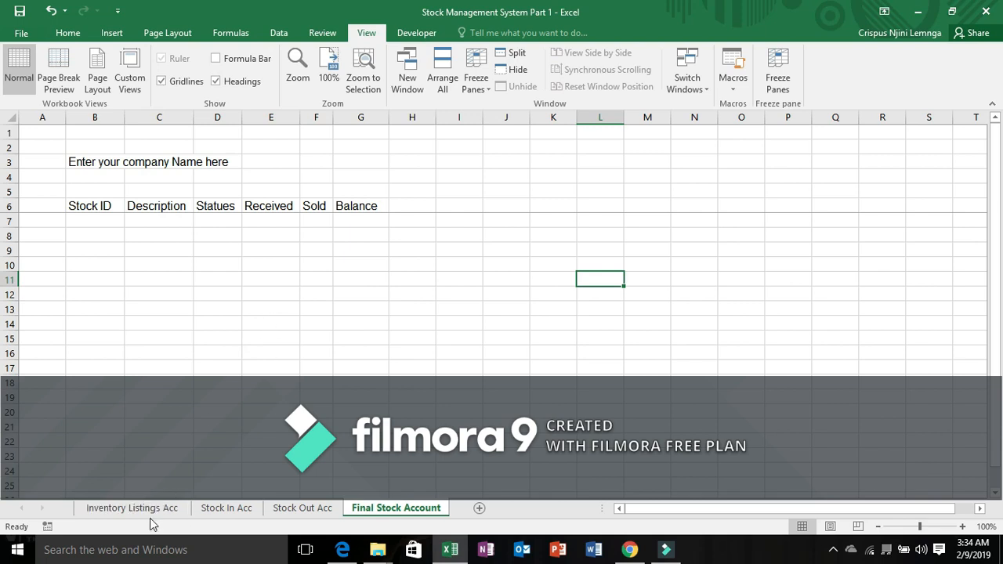
Select the range B5:F26 on the Inventory Listings Acc sheet, including the headings, and show the formula bar.
click(133, 508)
drag(69, 193, 279, 366)
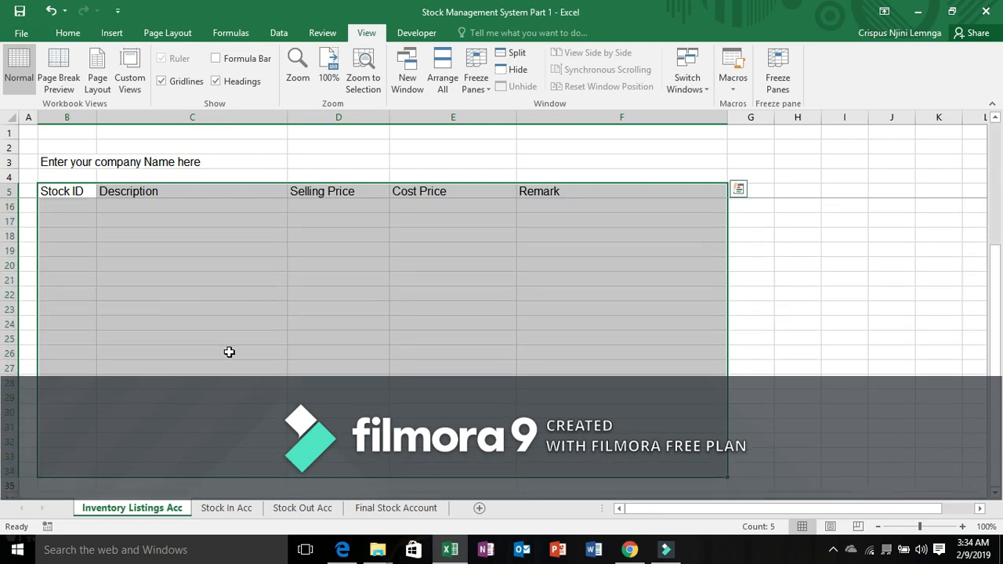
drag(68, 191, 585, 497)
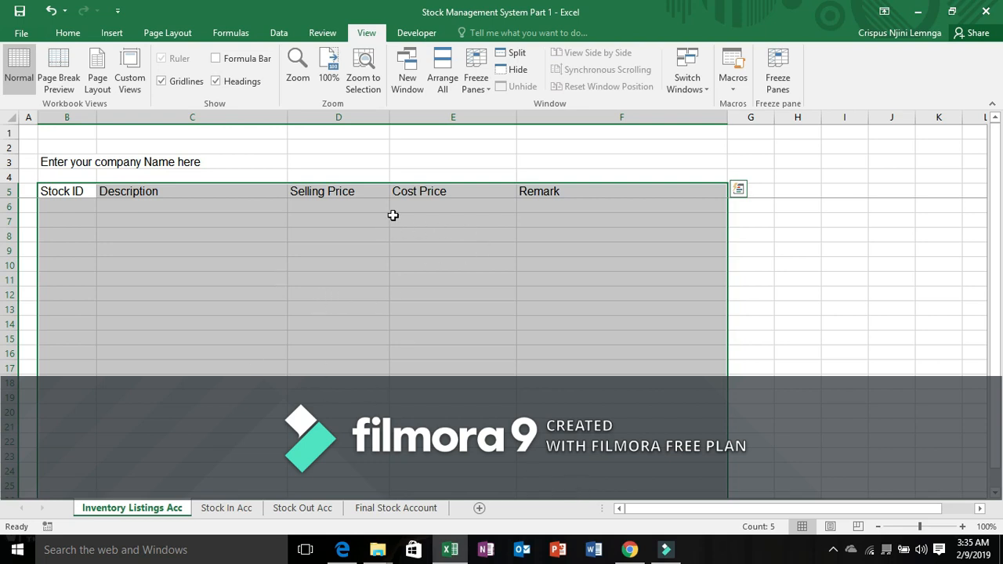
click(62, 37)
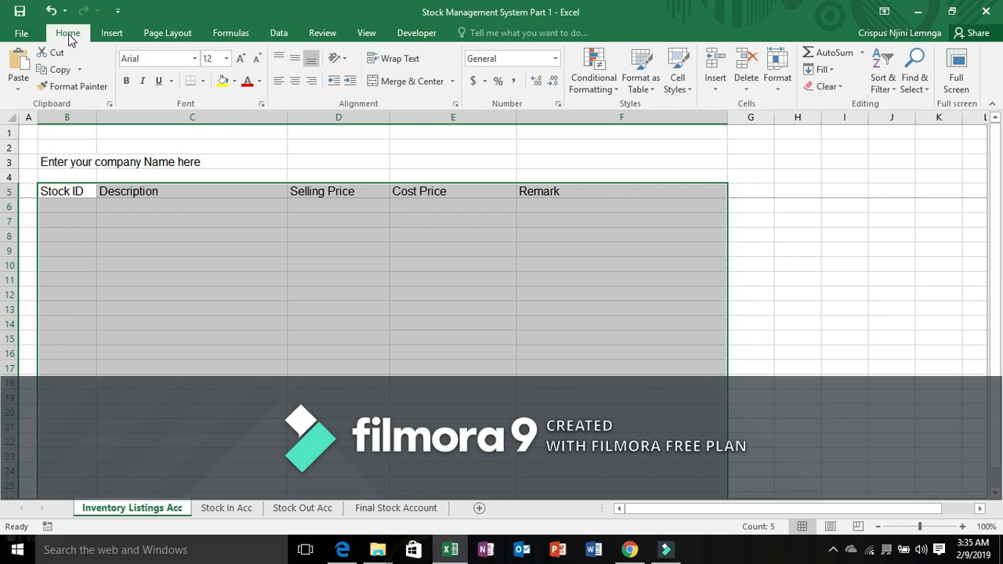
click(363, 36)
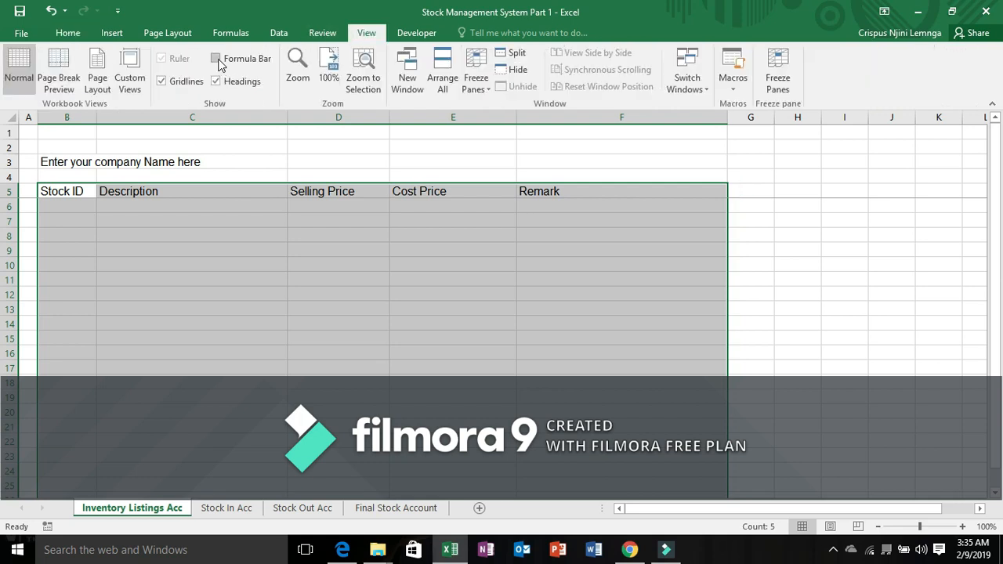
click(217, 59)
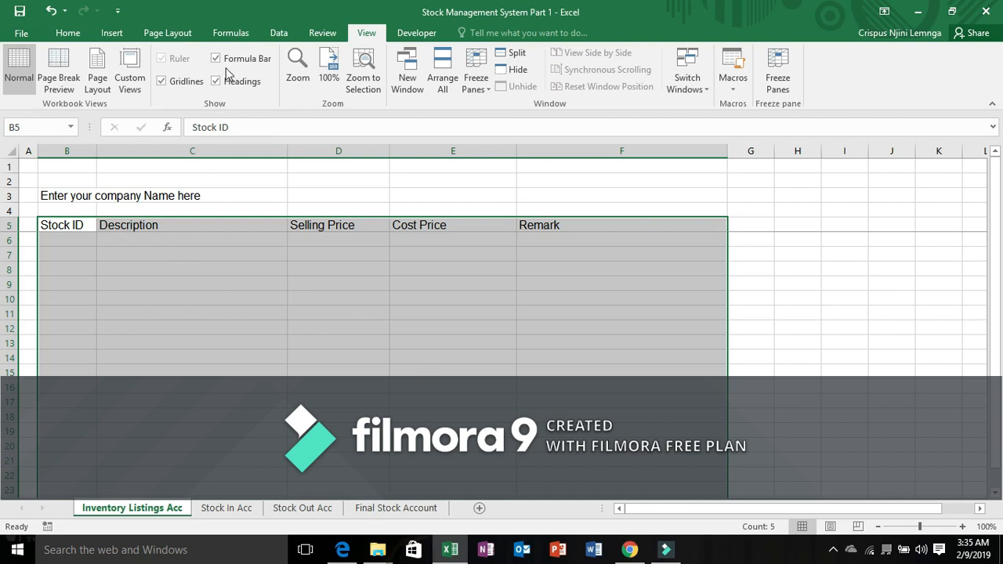
Begin a new custom table style and choose dark gold as the border colour for the Whole Table element.
click(67, 33)
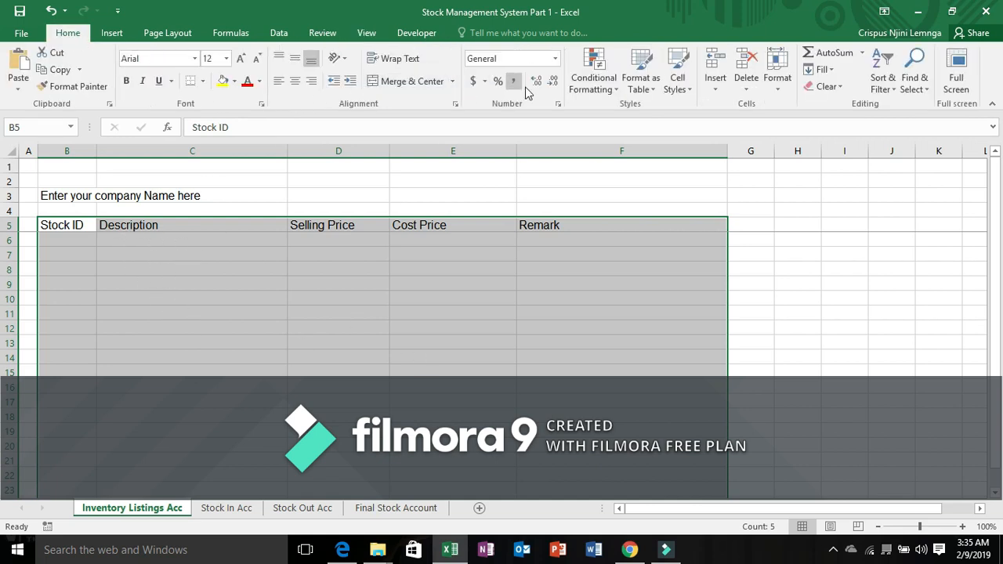
click(642, 88)
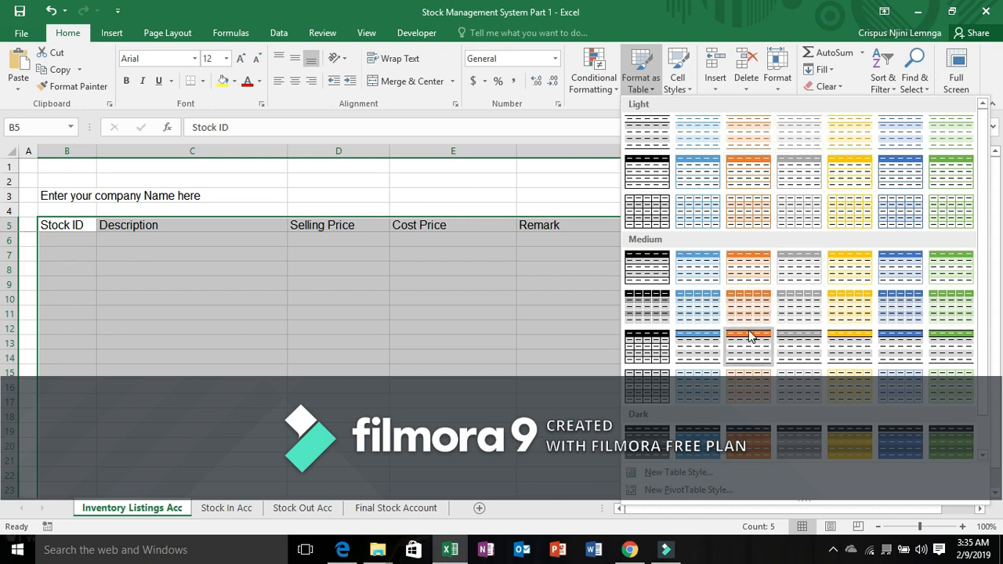
click(676, 473)
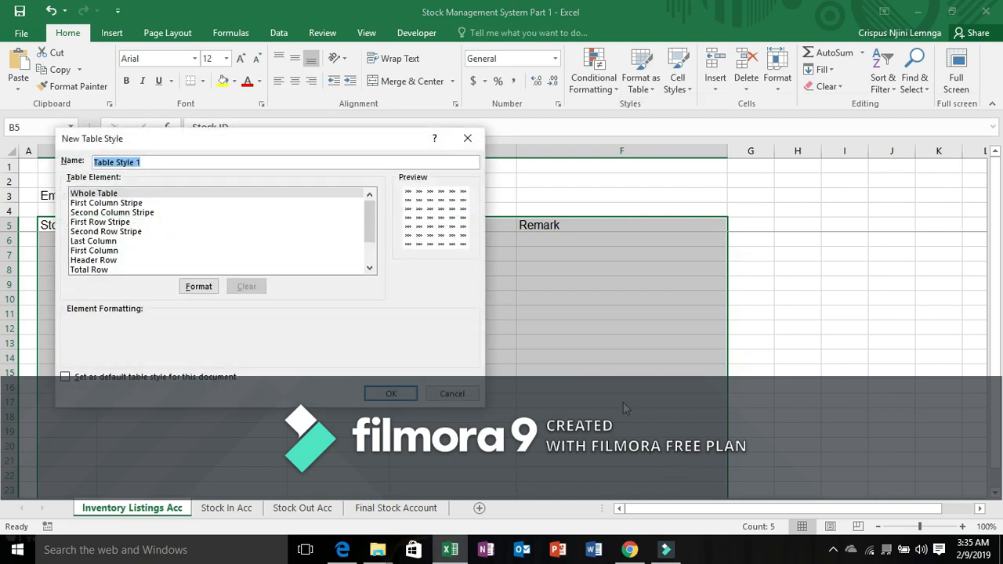
click(198, 287)
click(198, 287)
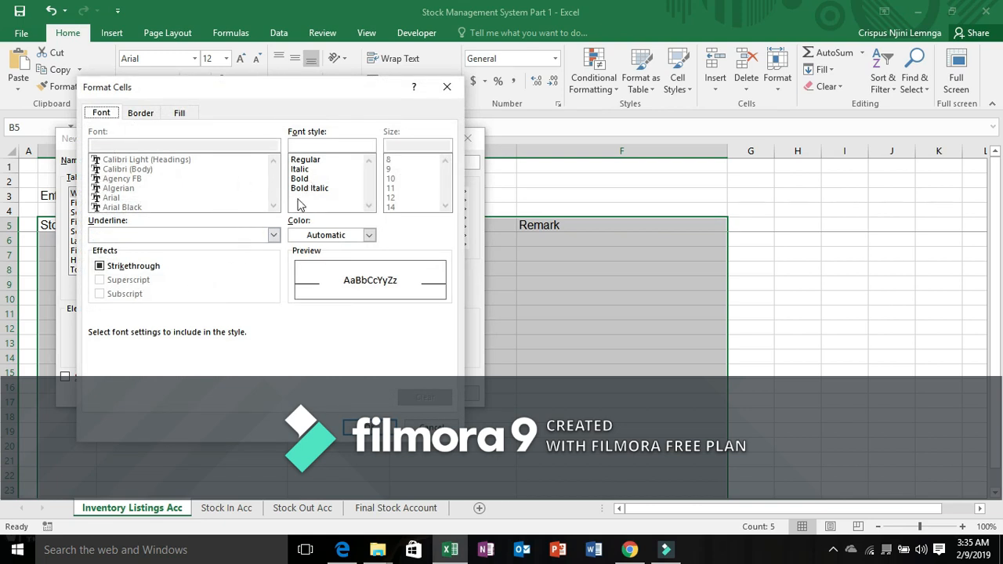
click(142, 115)
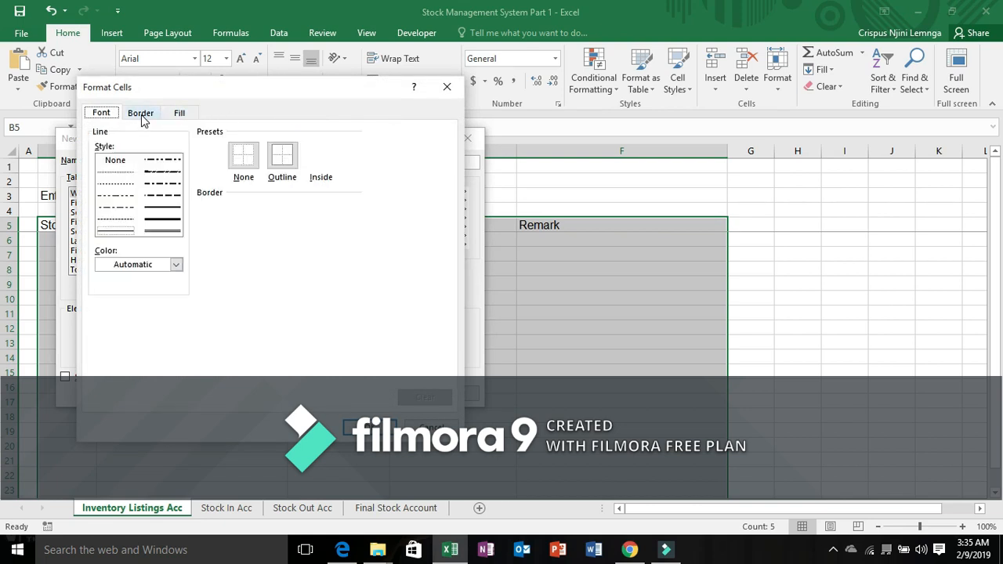
click(177, 264)
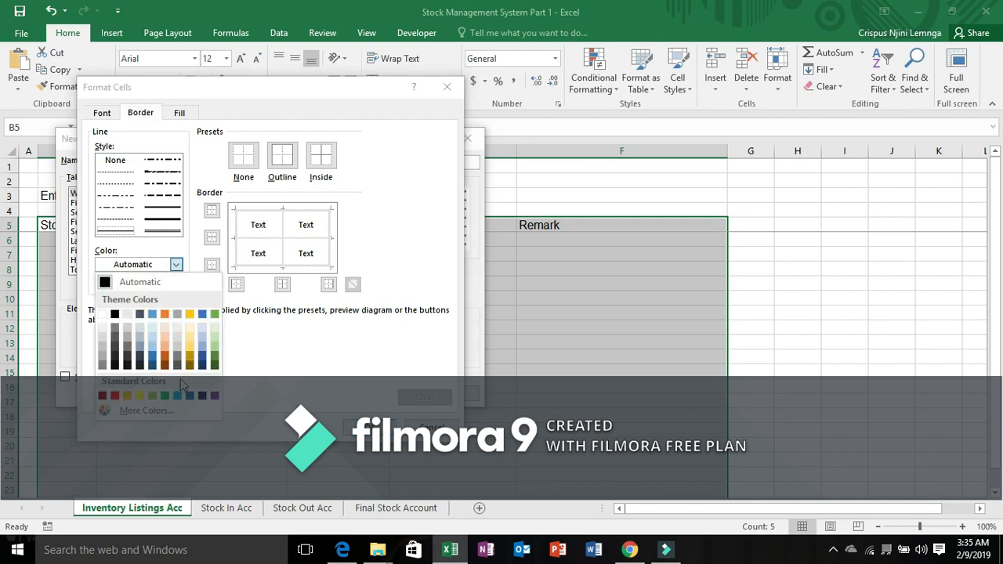
click(190, 352)
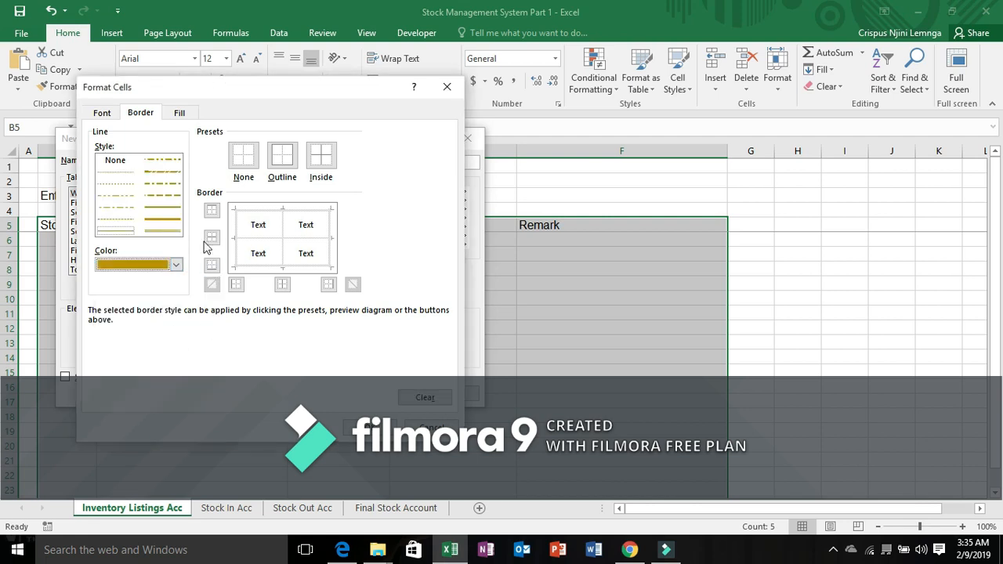
Give the style a thick top border, a thin inside horizontal border and a dash-dot bottom border.
click(163, 222)
click(247, 222)
click(282, 285)
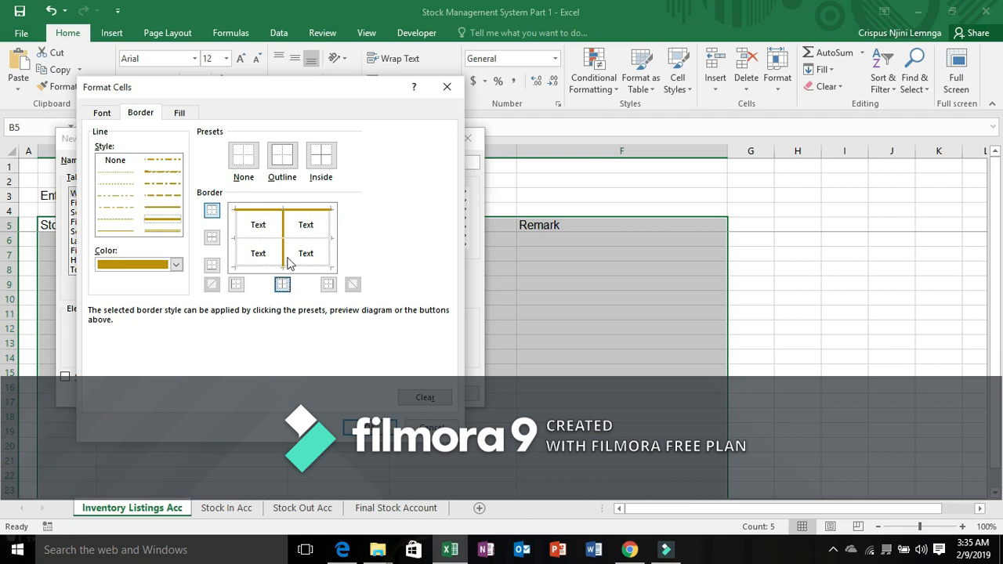
click(285, 264)
click(129, 173)
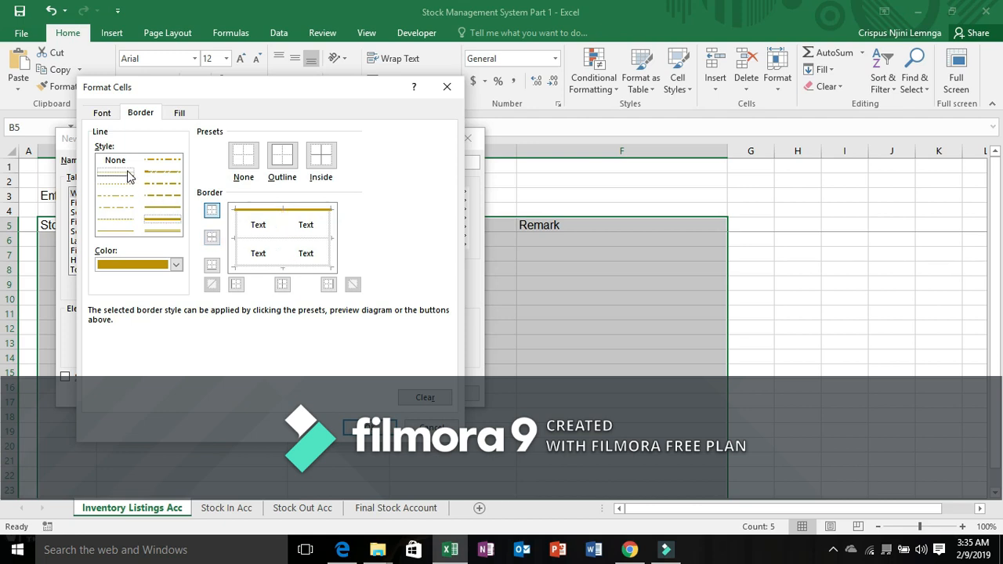
click(283, 255)
click(284, 262)
click(243, 240)
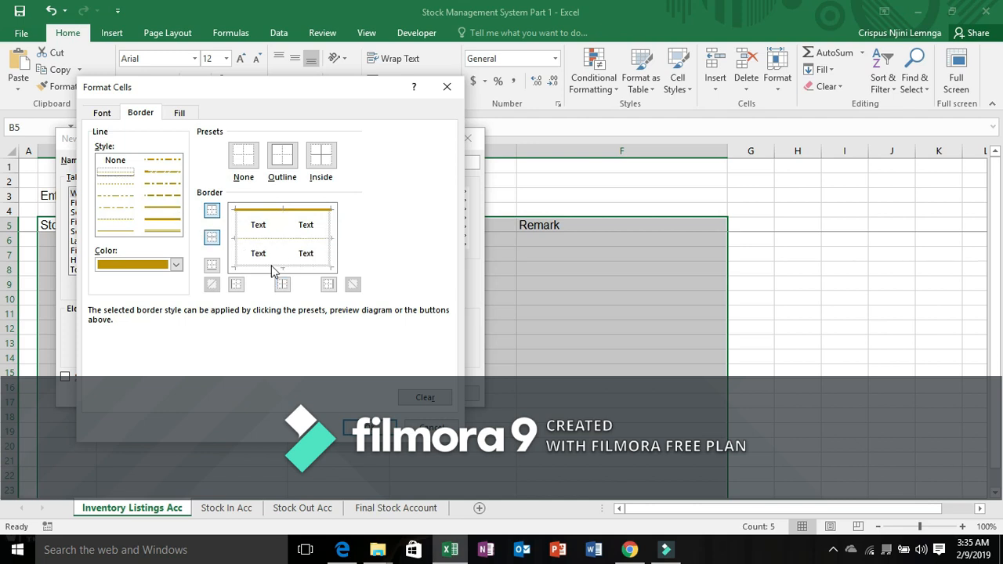
click(163, 176)
click(265, 270)
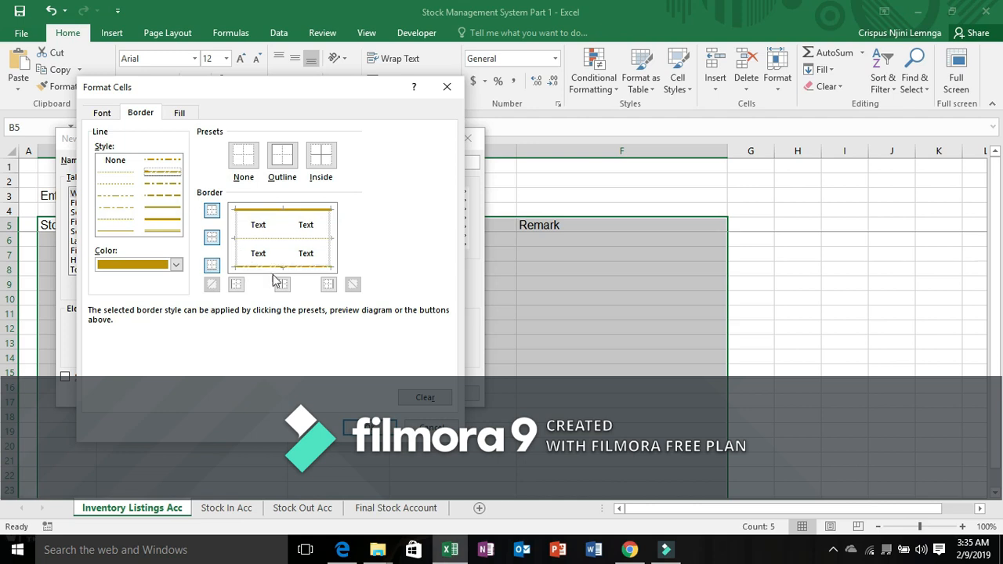
Accept the formatting without a fill colour and save Table Style 1 as the default table style for this document.
click(180, 114)
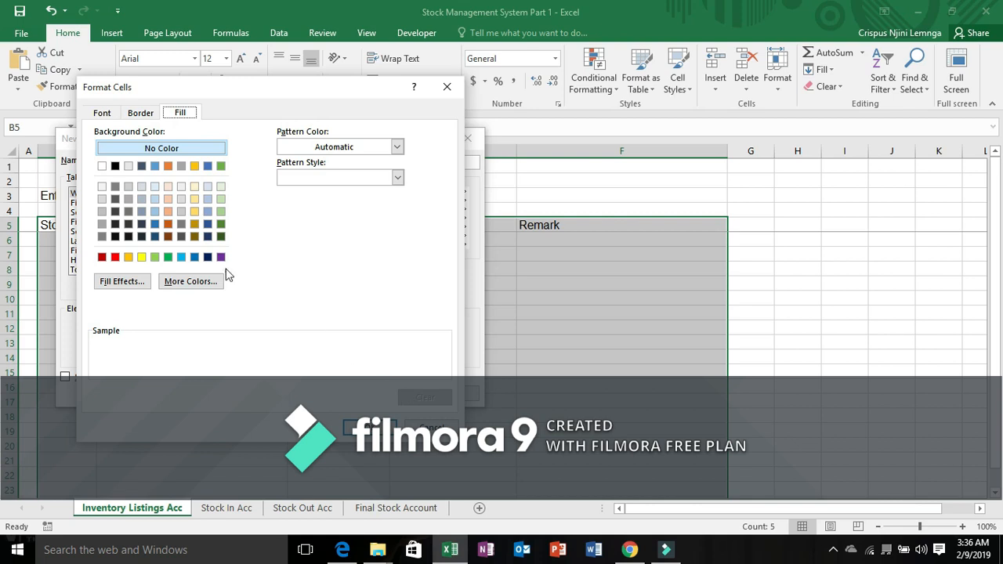
click(351, 428)
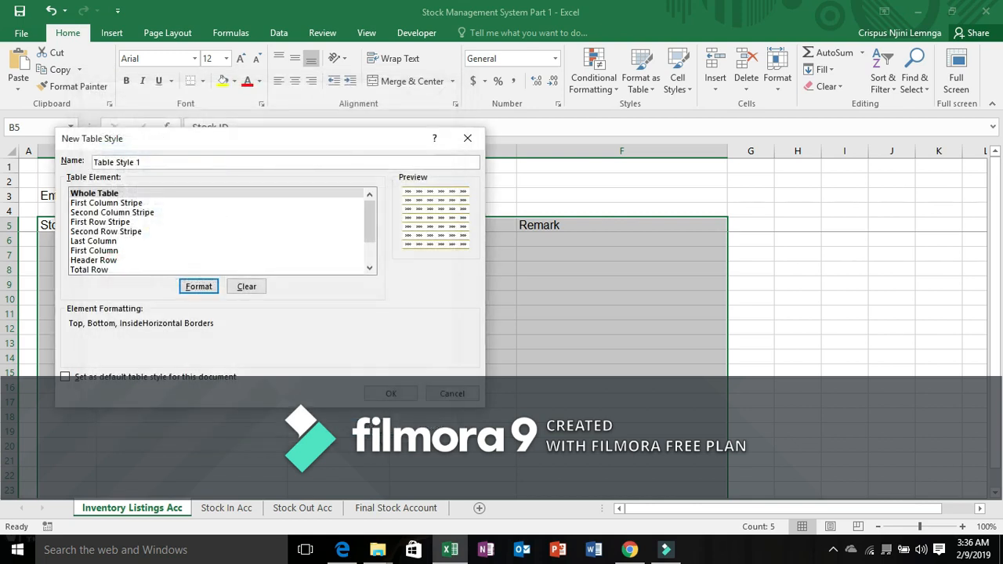
click(89, 380)
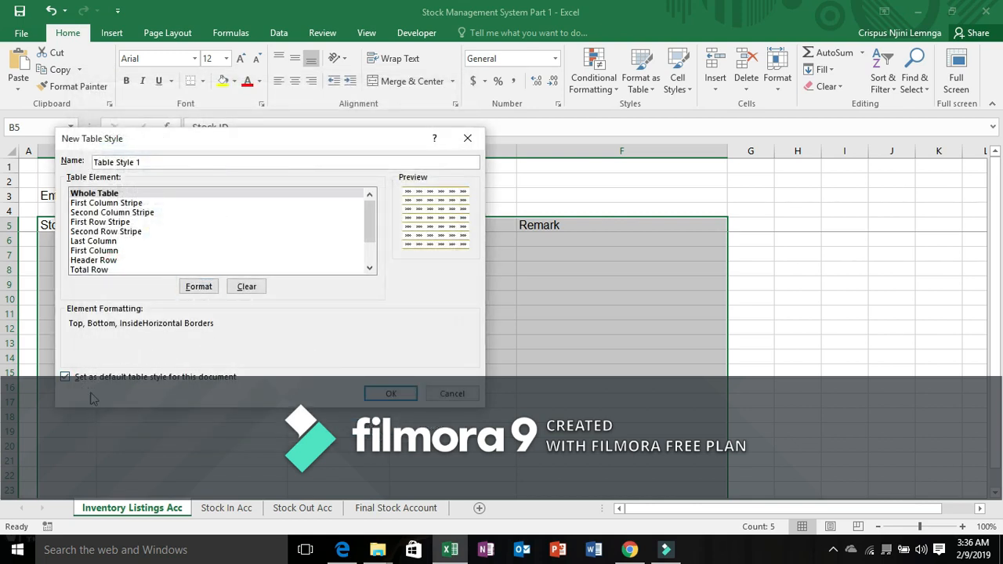
click(406, 394)
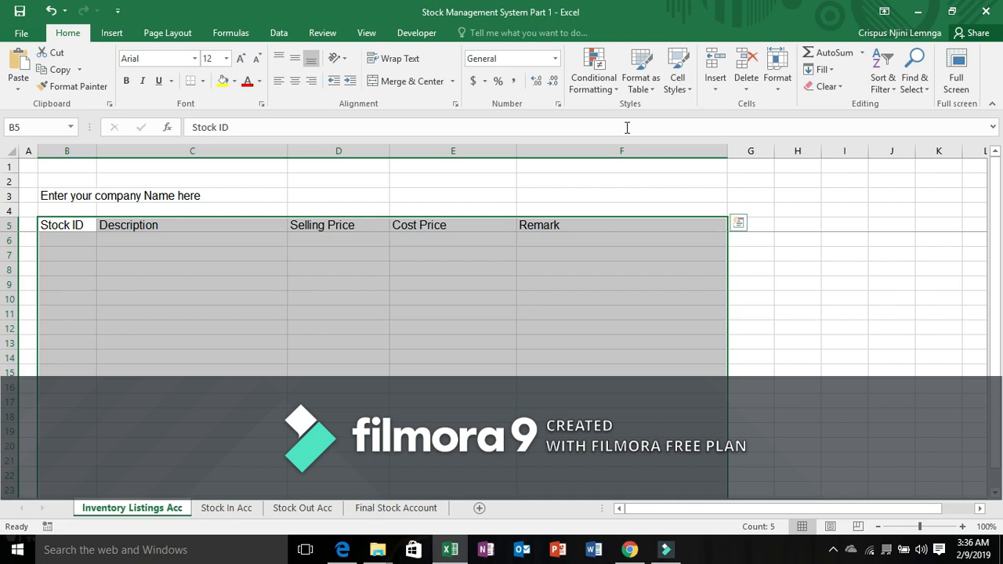
Format the range B5:F26 as a table with headers using the new custom table style.
click(643, 84)
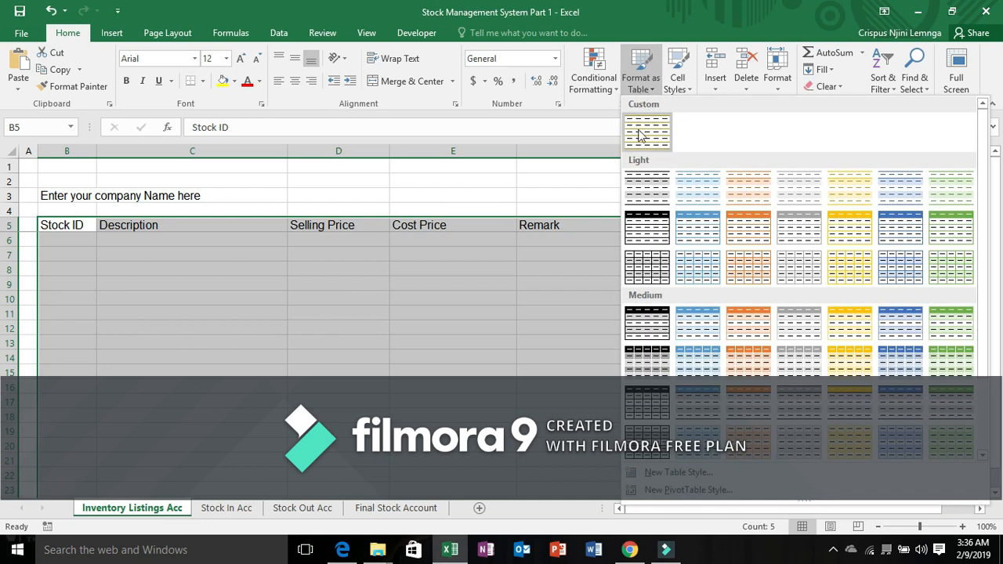
click(640, 131)
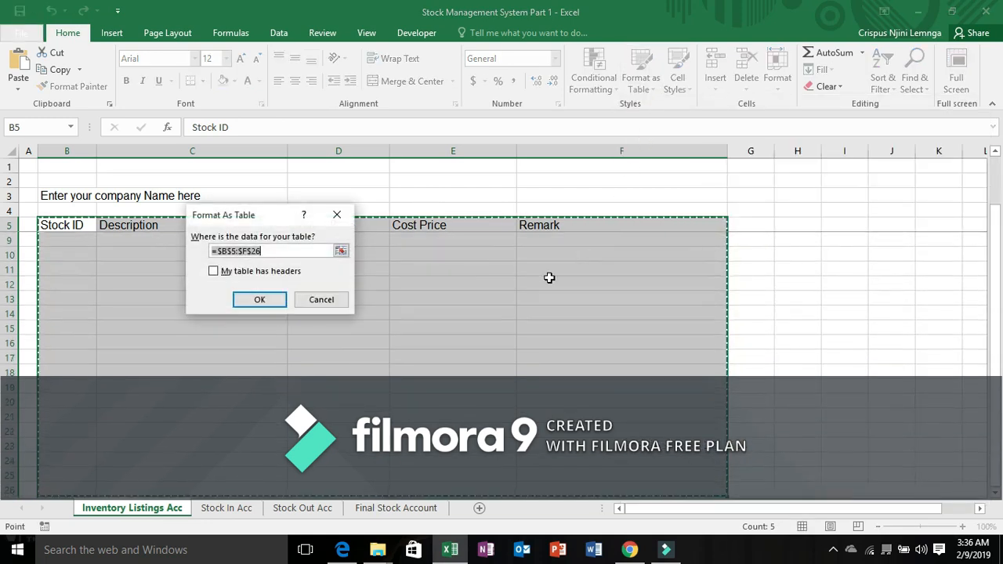
click(214, 271)
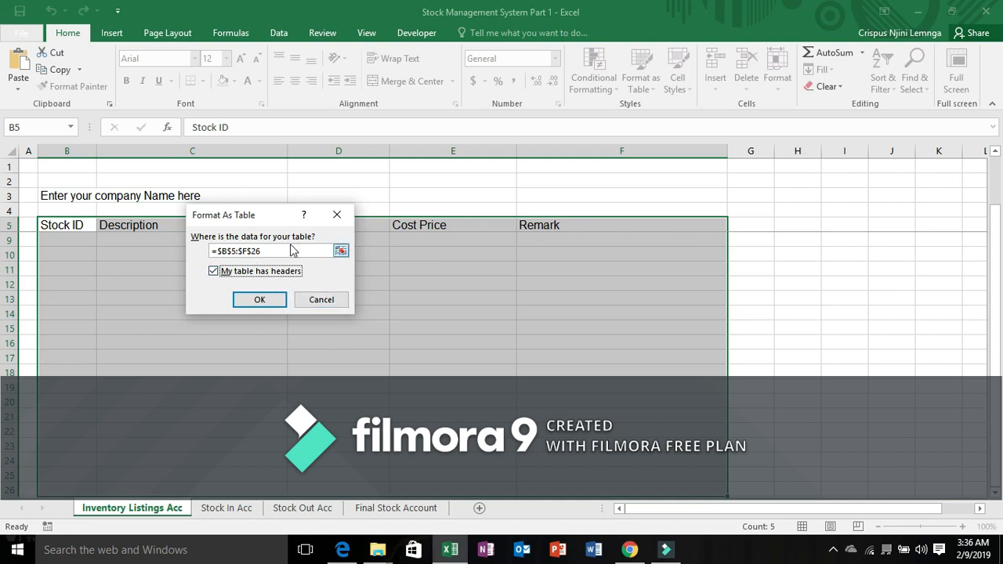
click(257, 299)
click(250, 308)
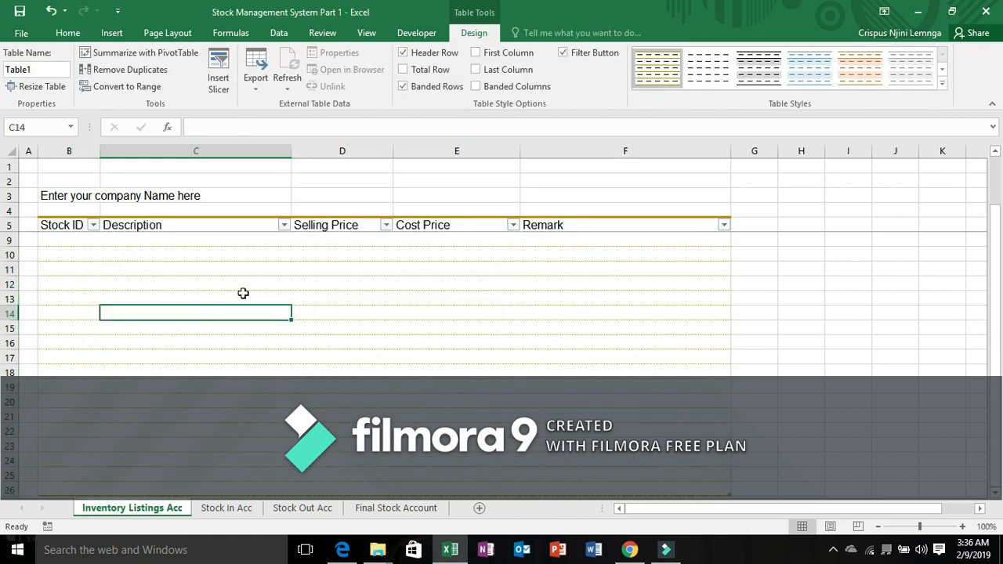
Increase the height of row 9 and all rows below it on the Inventory Listings Acc sheet.
click(148, 297)
click(169, 358)
click(113, 287)
click(42, 240)
click(11, 241)
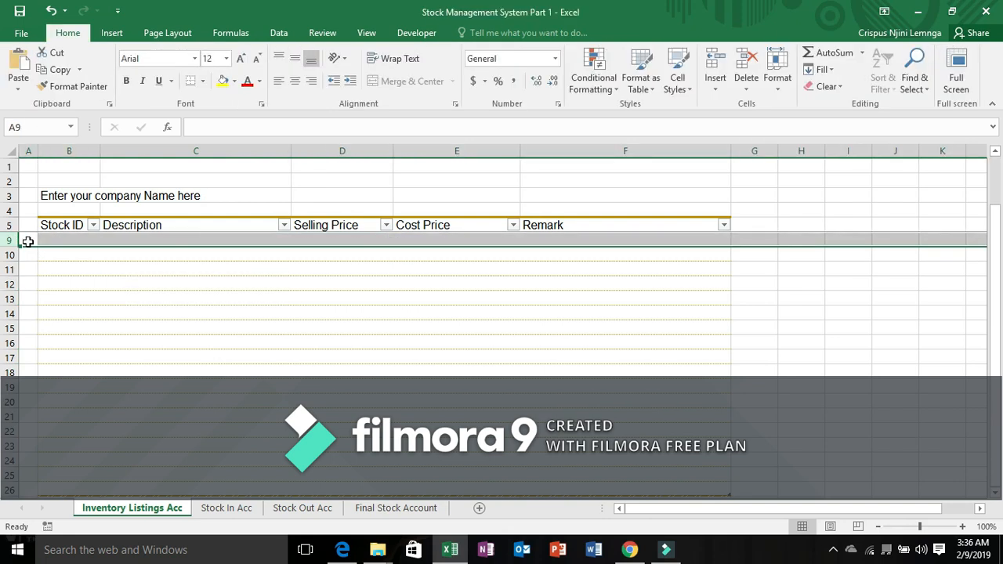
key(ctrl+shift+Down)
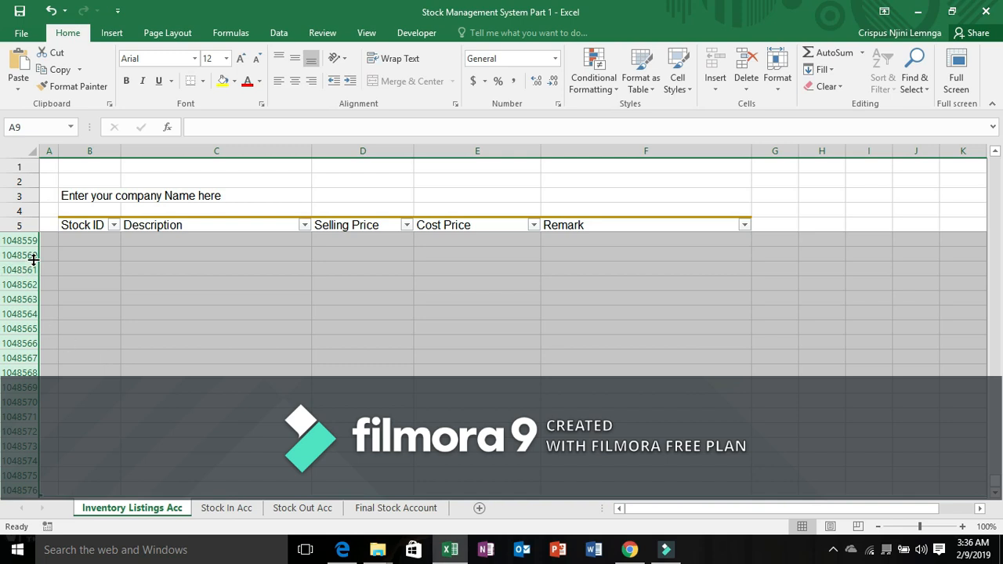
drag(33, 245, 33, 256)
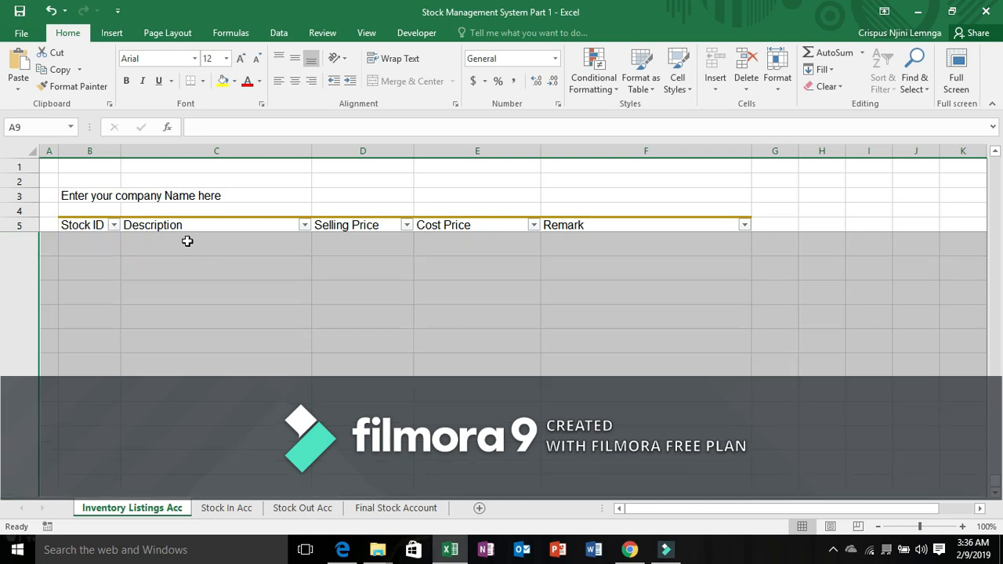
key(ctrl+9)
Make header row 5 of the inventory table slightly taller.
click(21, 235)
drag(22, 232, 22, 237)
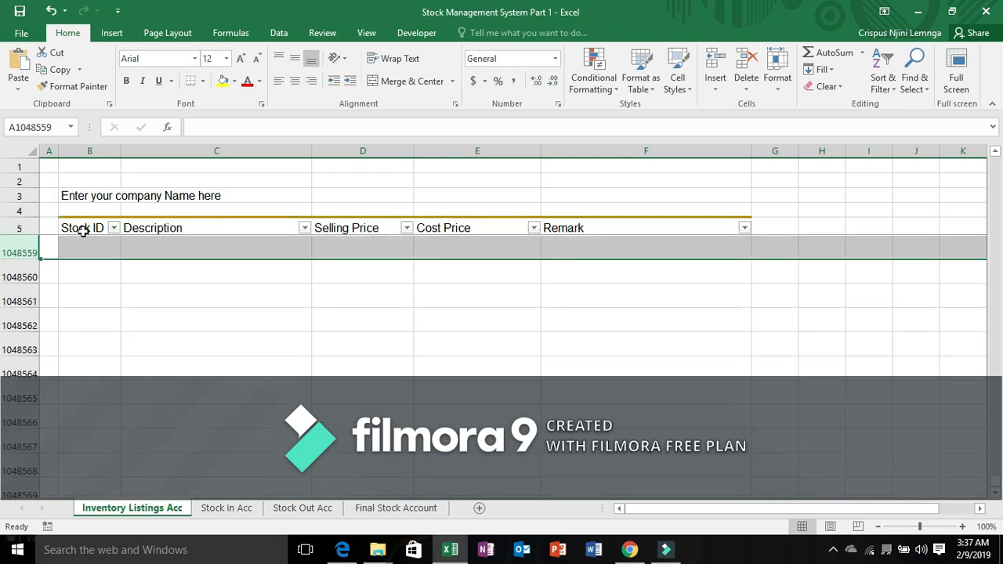
click(164, 226)
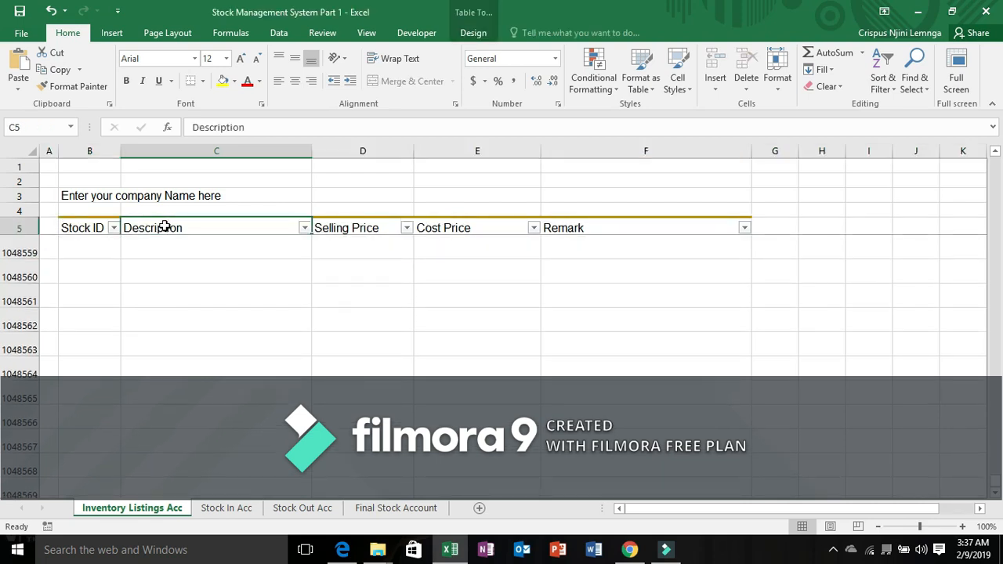
Increase the height of rows 6 to 8 to roughly match the taller table rows below.
key(Right)
key(Down)
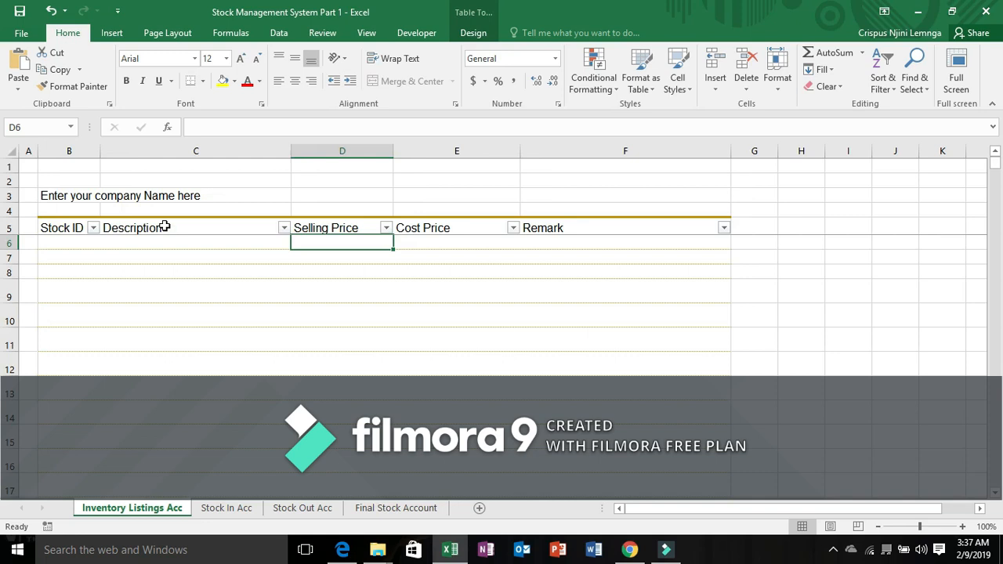
mouse_move(13, 243)
mouse_down()
mouse_move(10, 270)
mouse_move(17, 258)
mouse_up()
click(138, 343)
click(146, 296)
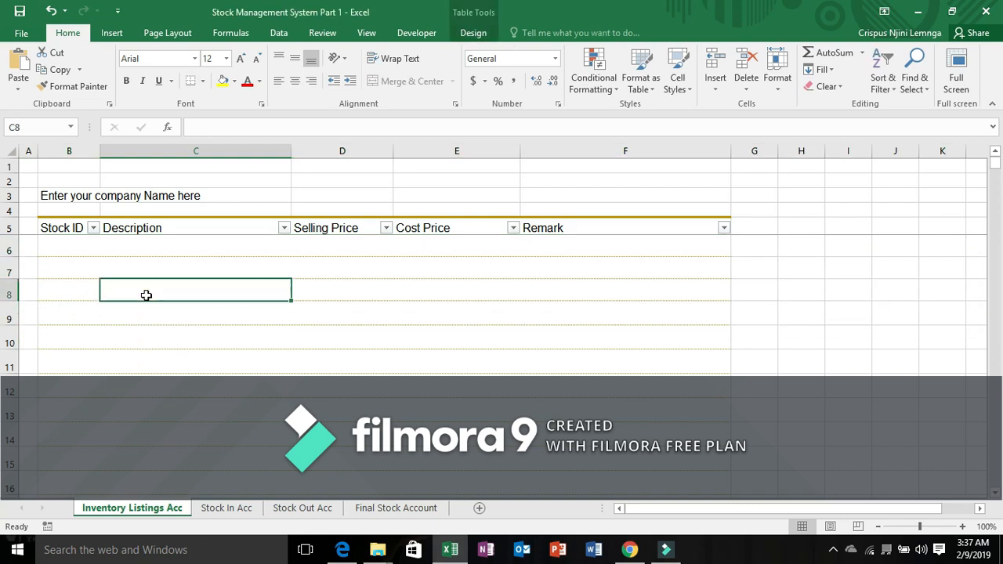
Hide the gridlines on the Inventory Listings Acc sheet.
click(142, 268)
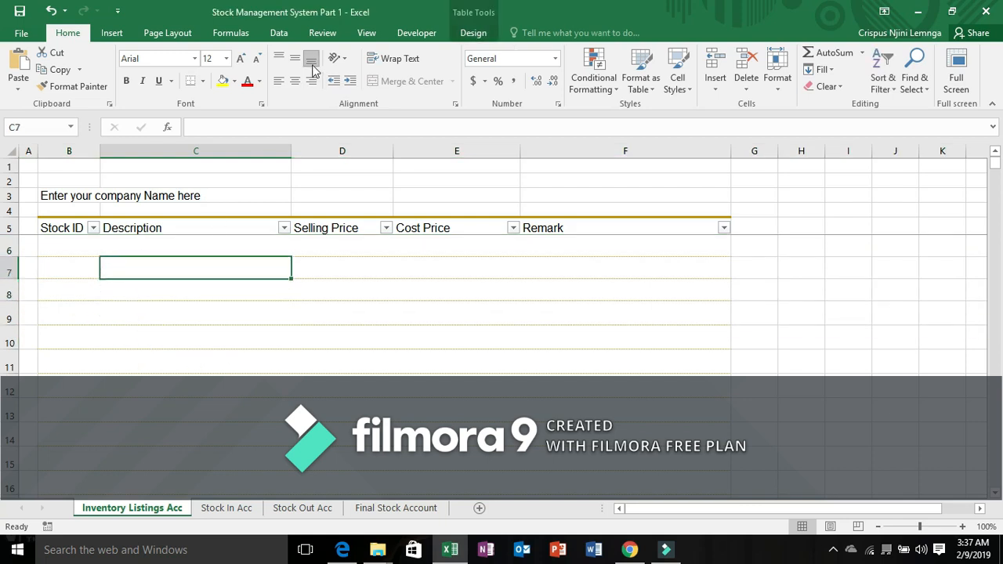
click(366, 38)
click(162, 81)
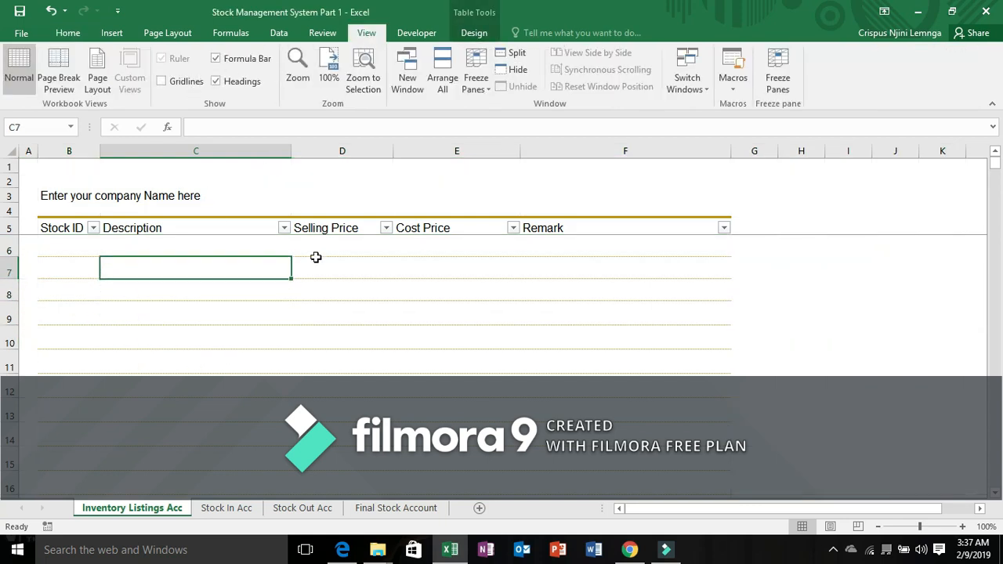
click(295, 301)
click(216, 289)
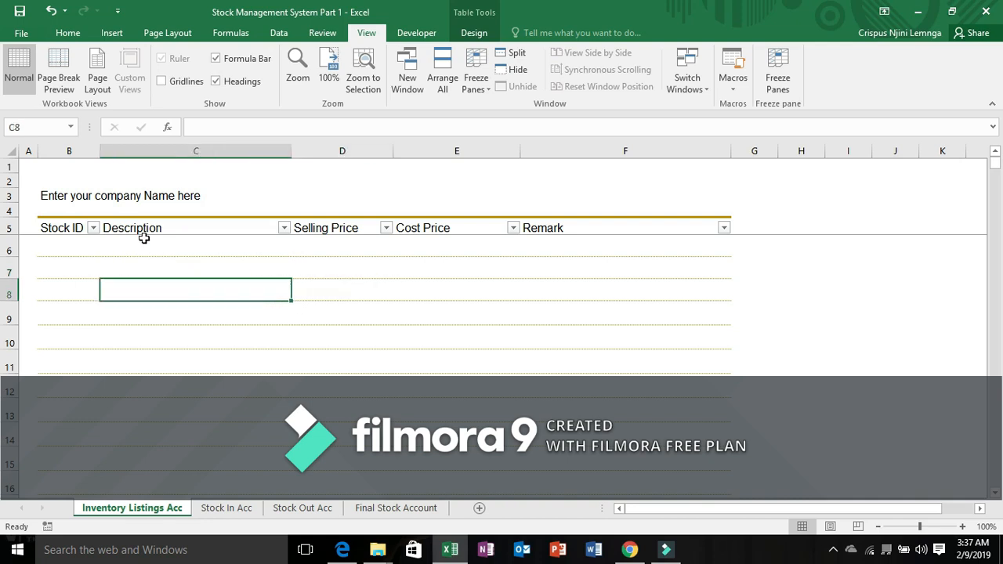
Make the table headers in B5:F5 and the company name placeholder in B3 bold.
click(91, 198)
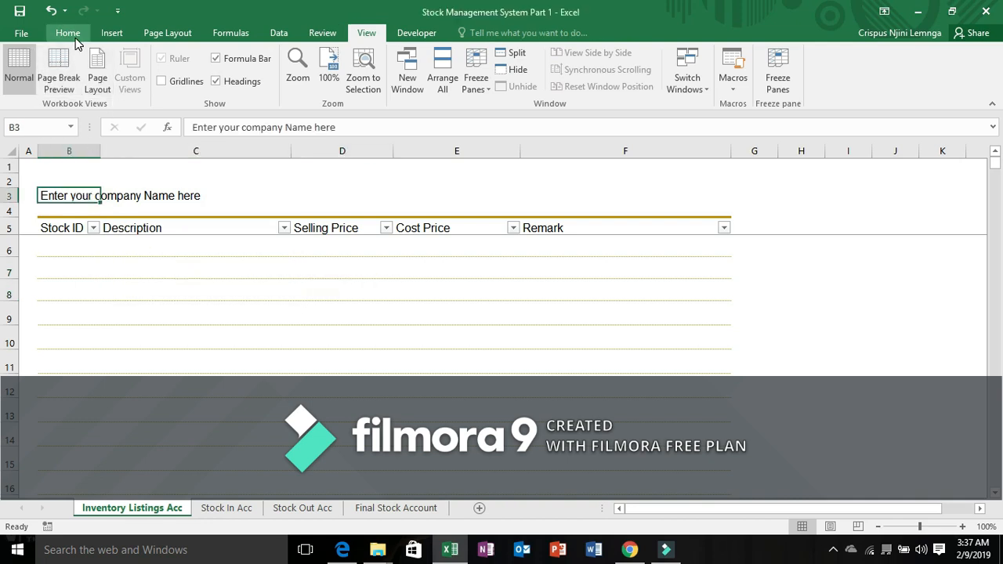
click(44, 228)
click(67, 32)
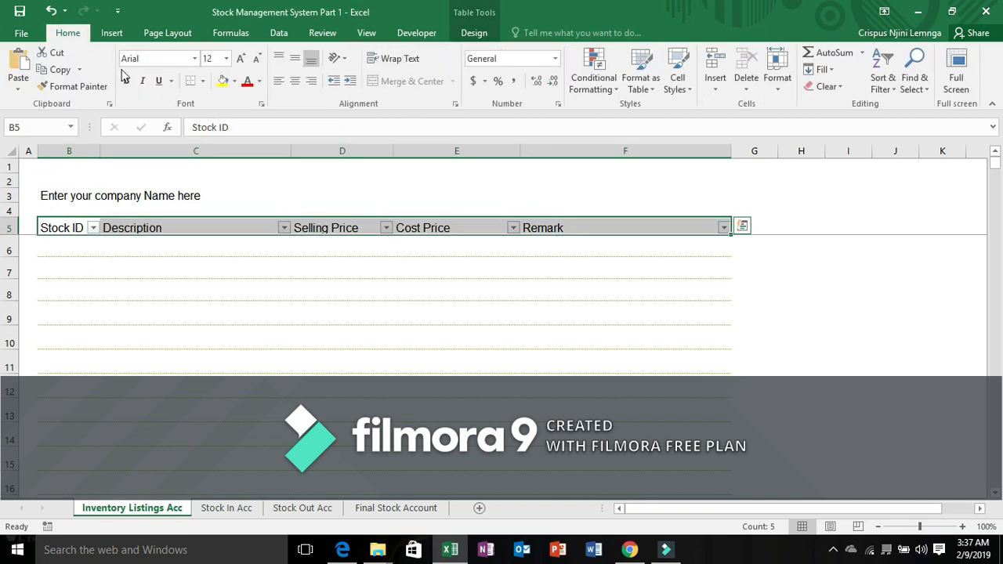
click(125, 80)
click(76, 195)
click(126, 80)
Widen the Stock ID column B slightly.
click(130, 272)
drag(100, 151, 115, 151)
click(66, 192)
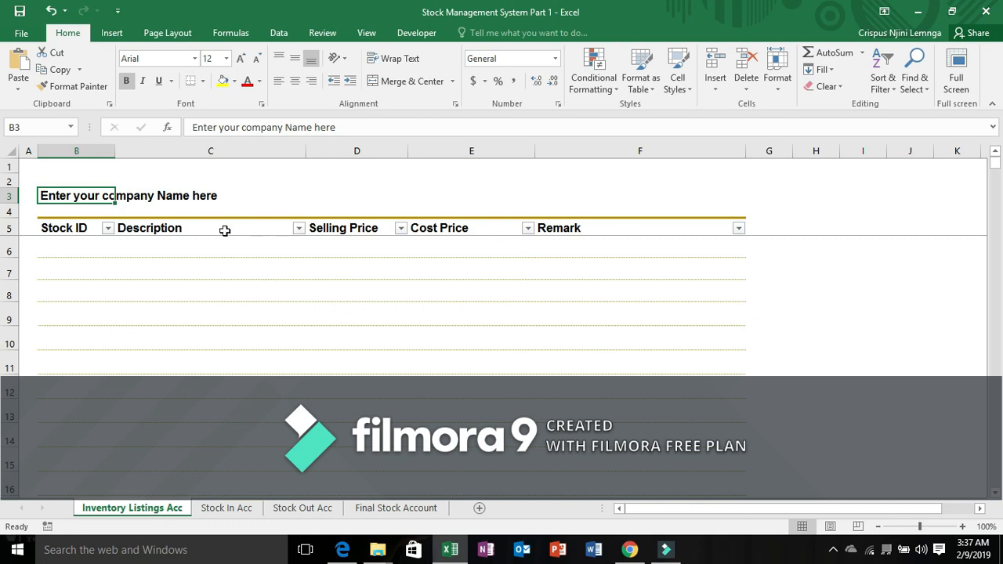
click(224, 266)
click(198, 314)
click(77, 262)
click(78, 249)
click(102, 291)
click(110, 318)
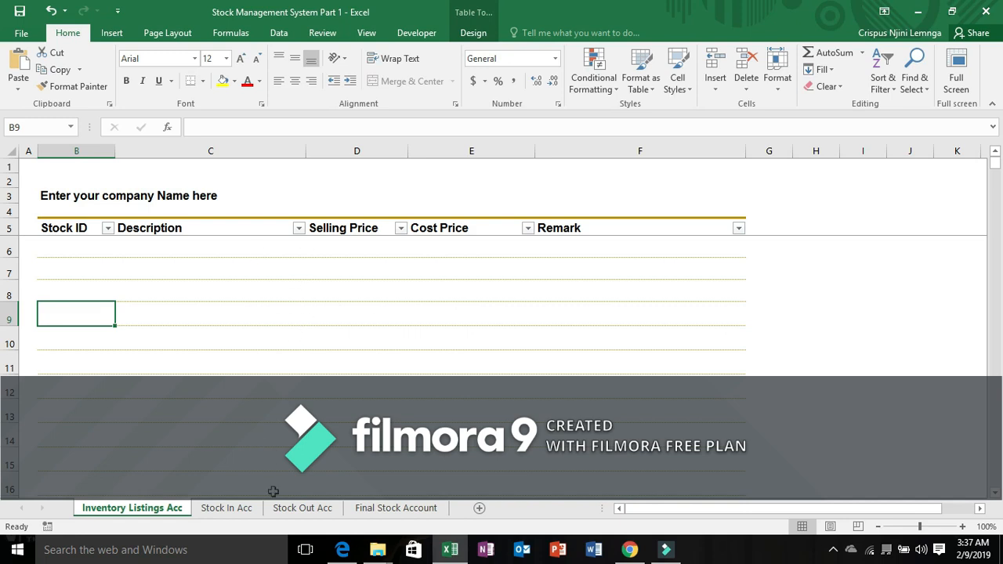
Format B6:G25 on the Stock In Acc sheet as a table with headers using the custom table style.
click(224, 508)
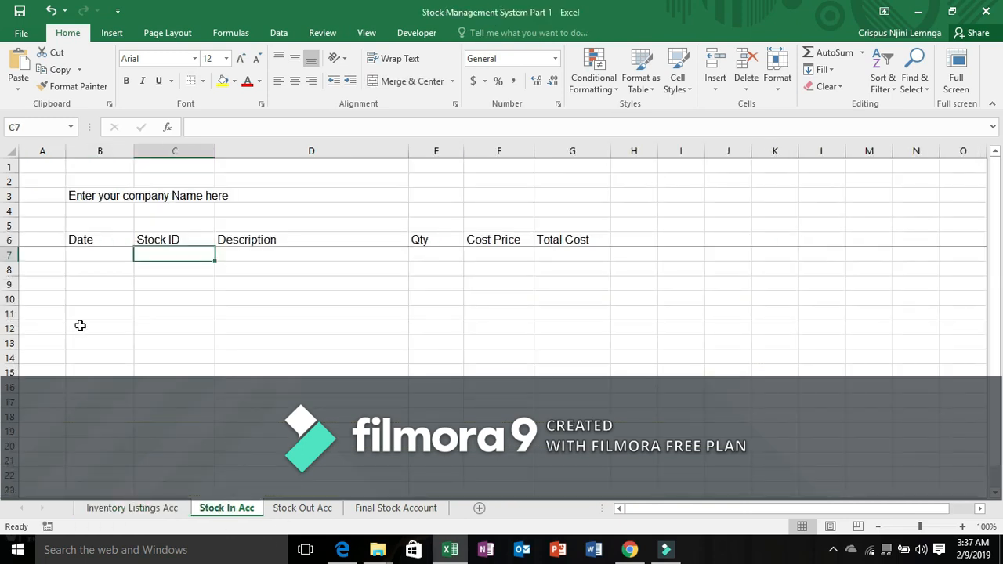
click(94, 242)
drag(102, 239, 596, 486)
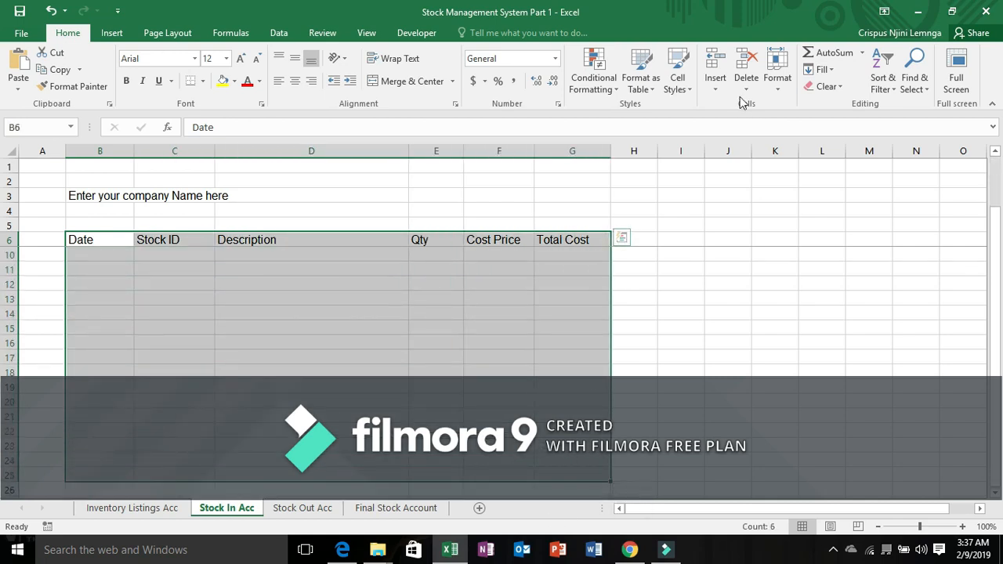
click(641, 78)
click(654, 125)
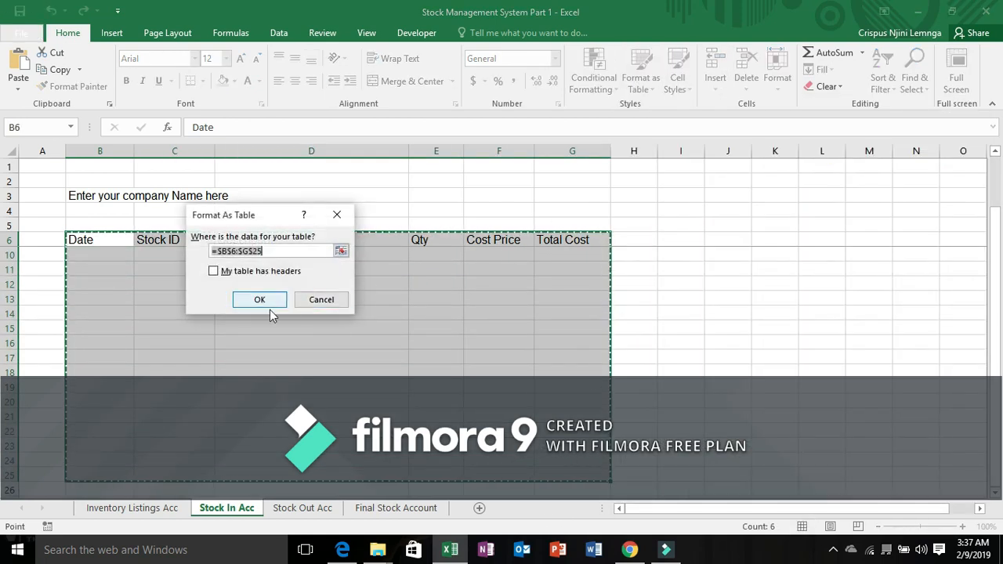
click(224, 271)
click(253, 298)
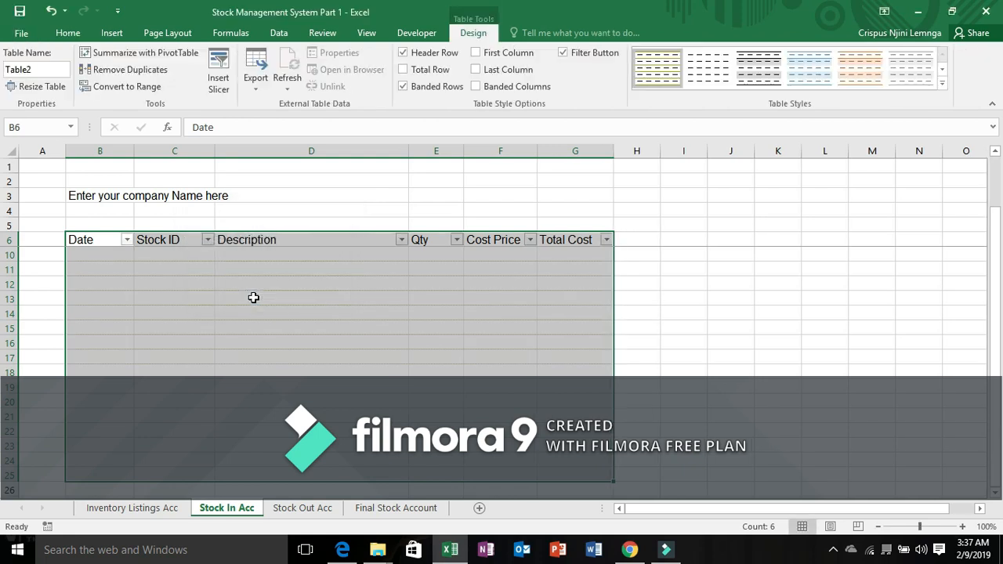
Hide the gridlines on the Stock In Acc sheet.
click(254, 383)
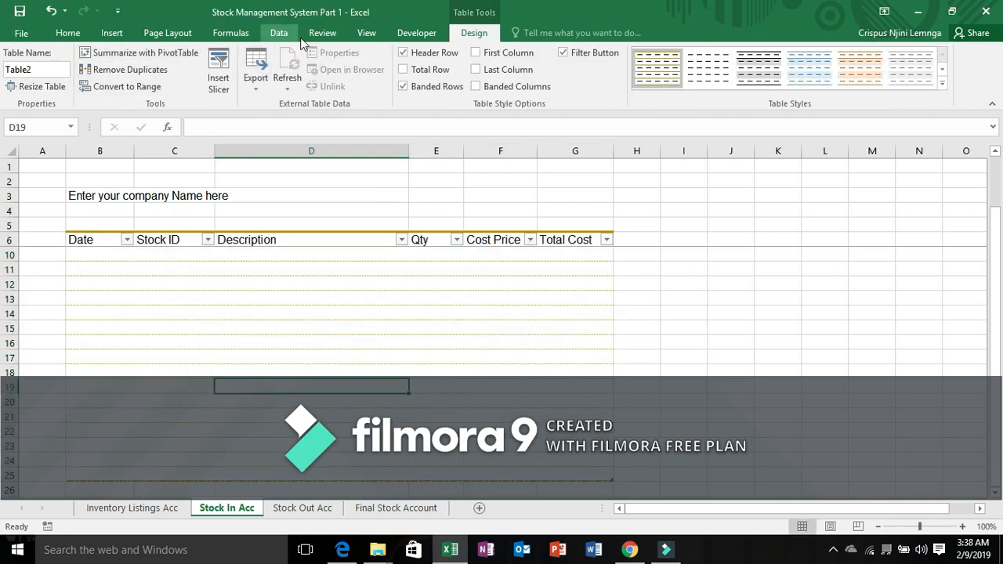
click(366, 32)
click(185, 81)
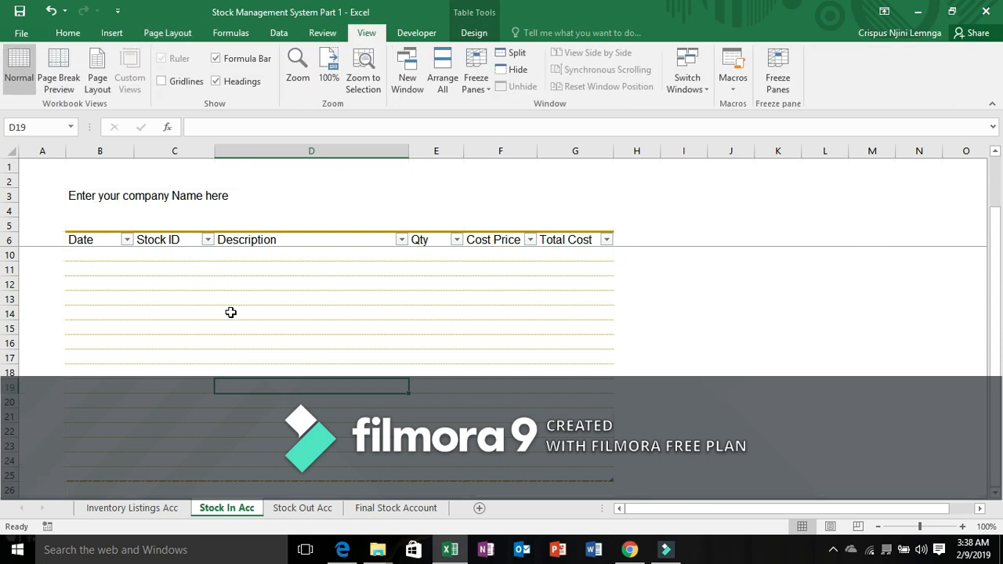
Increase the height of row 10 and all rows below it on the Stock In Acc sheet.
click(11, 254)
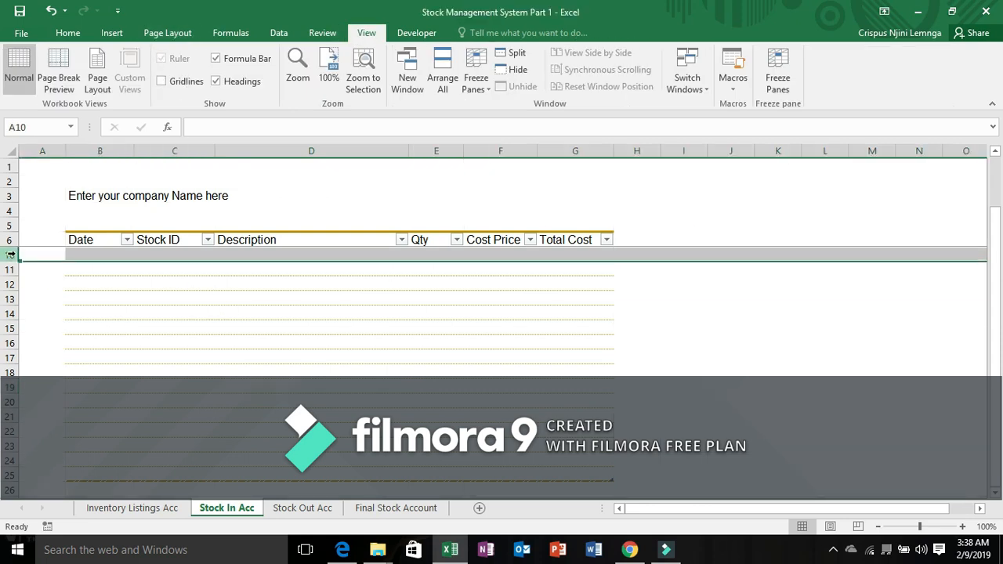
key(ctrl+shift+Down)
drag(21, 259, 24, 267)
click(19, 240)
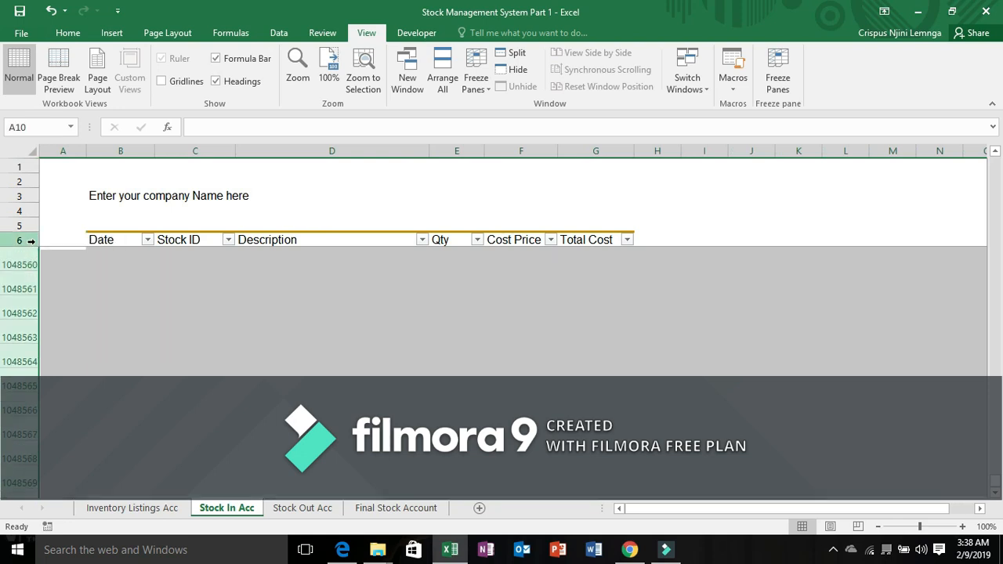
Increase the height of rows 7 to 9, directly under the Stock In table headers.
click(75, 240)
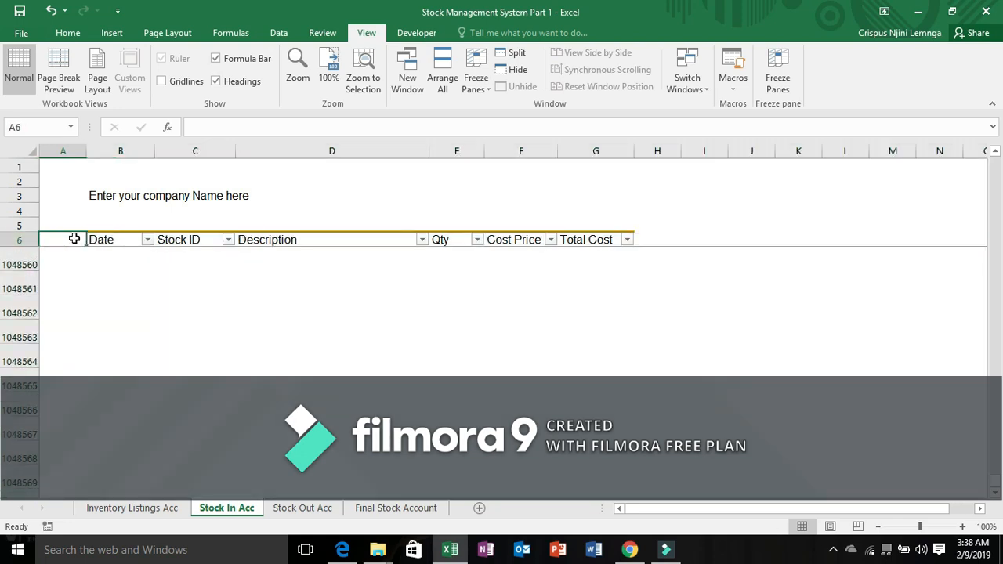
key(Right)
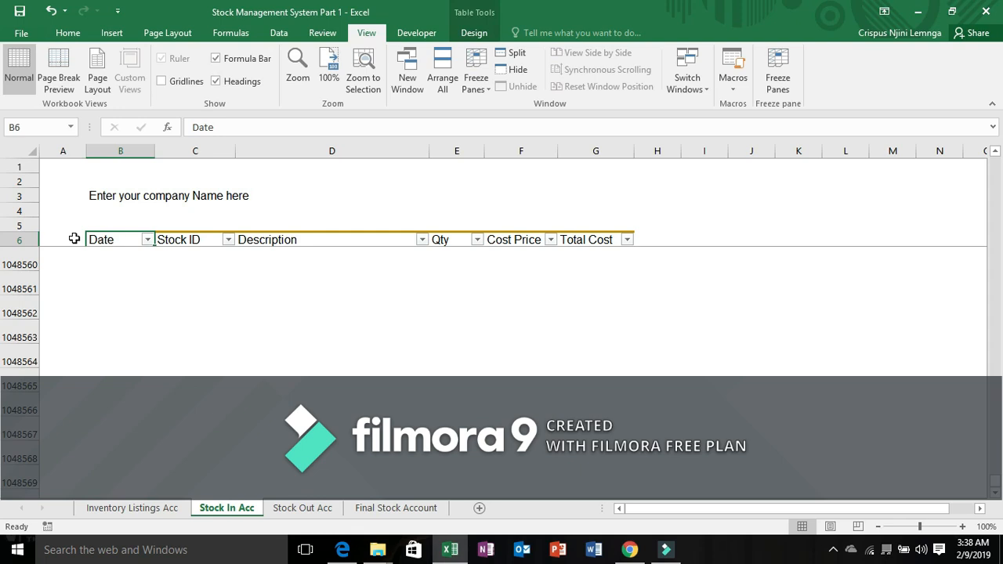
key(Down)
drag(11, 254, 11, 274)
click(213, 279)
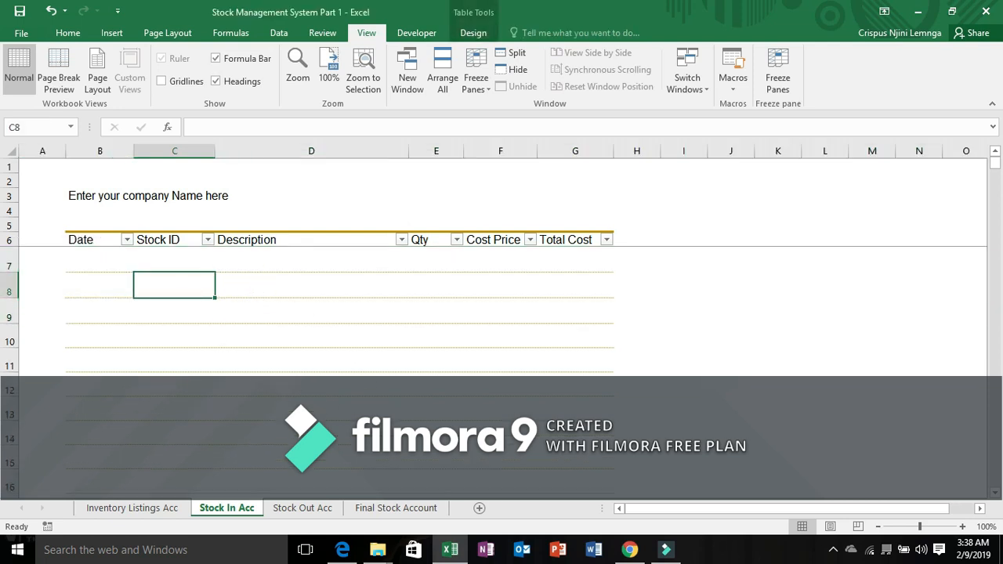
Format B6:H22 on the Stock Out Acc sheet as a table with headers using the custom table style.
click(302, 508)
mouse_move(92, 238)
mouse_down()
mouse_move(454, 352)
mouse_move(595, 462)
mouse_move(589, 475)
mouse_up()
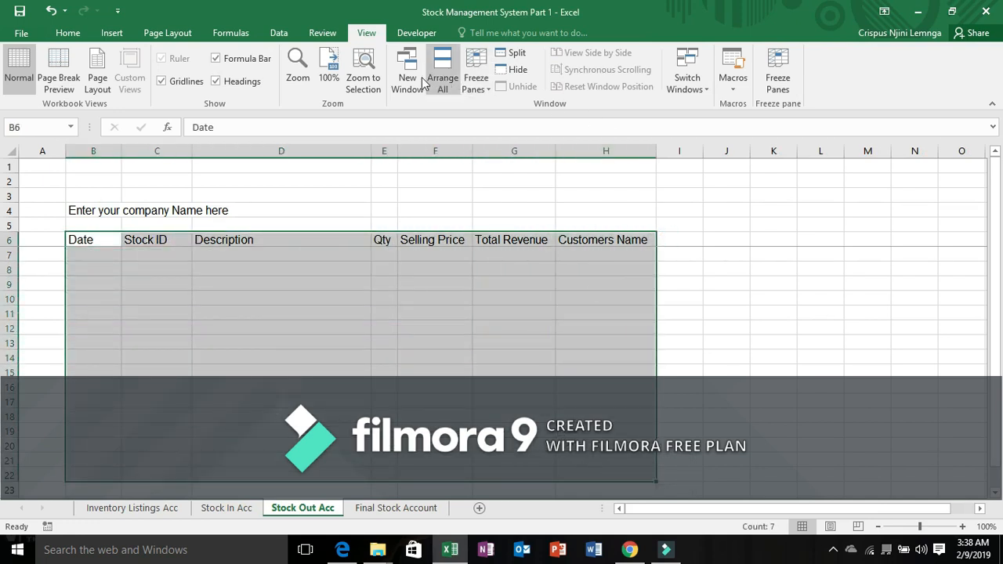
click(70, 34)
click(639, 83)
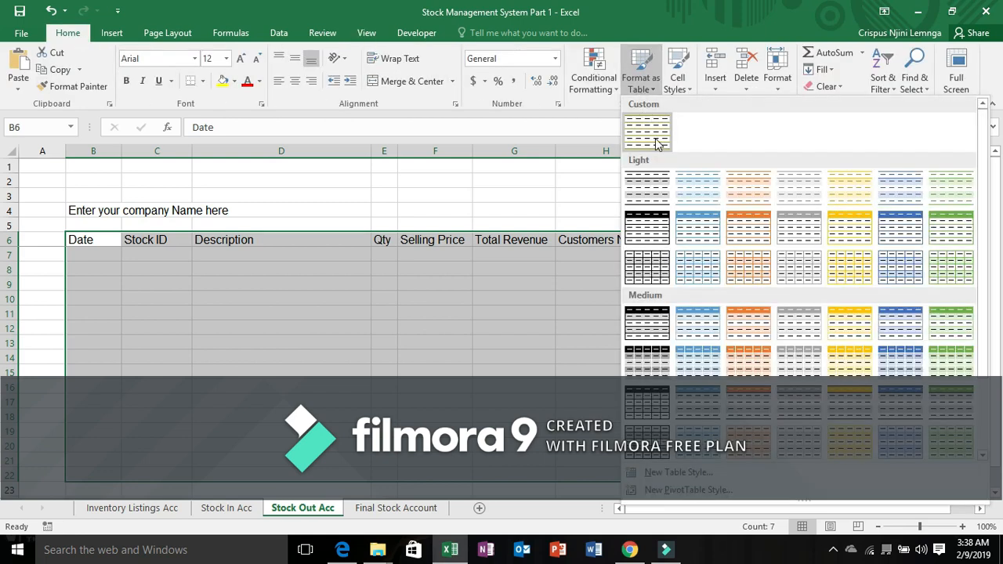
click(656, 141)
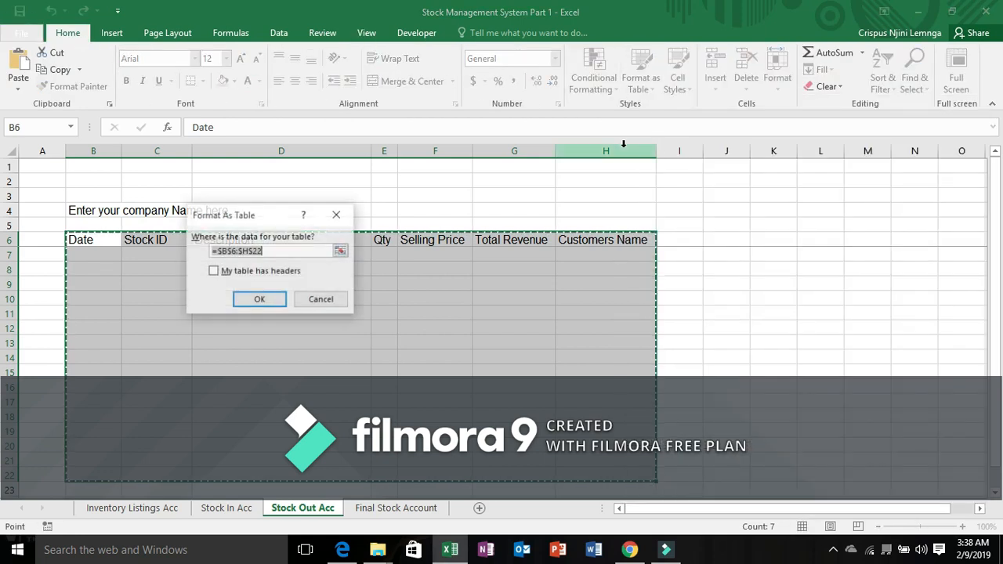
click(235, 275)
click(258, 300)
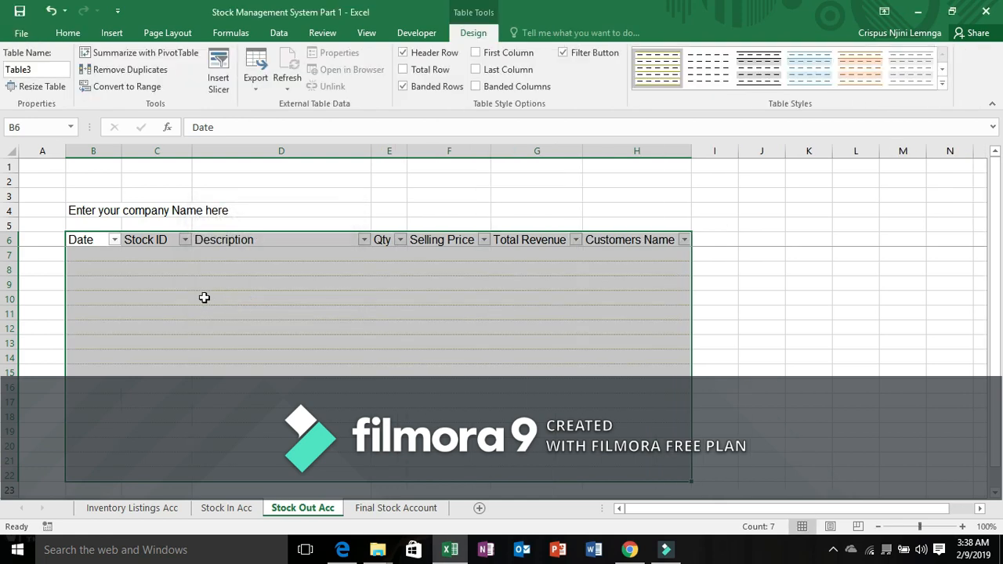
Increase the height of row 7 and all rows below to about 21.75 on Stock Out Acc, and make header row 6 taller.
click(11, 255)
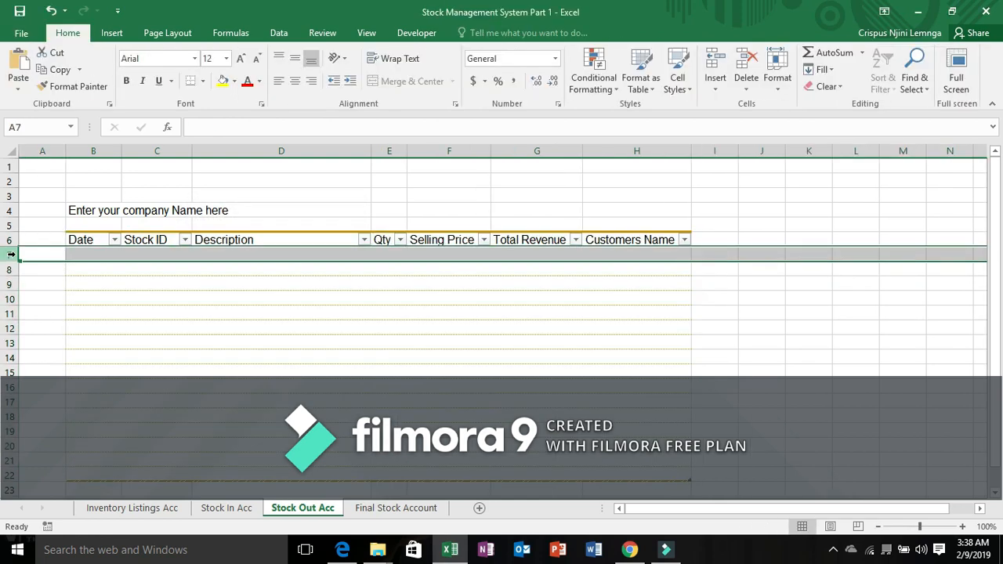
key(ctrl+shift+Down)
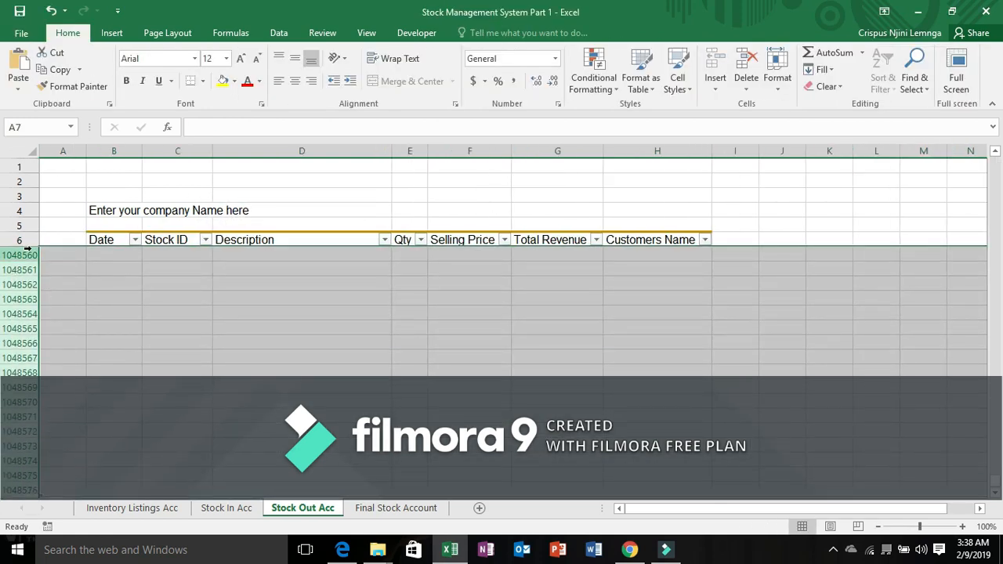
drag(35, 261, 34, 266)
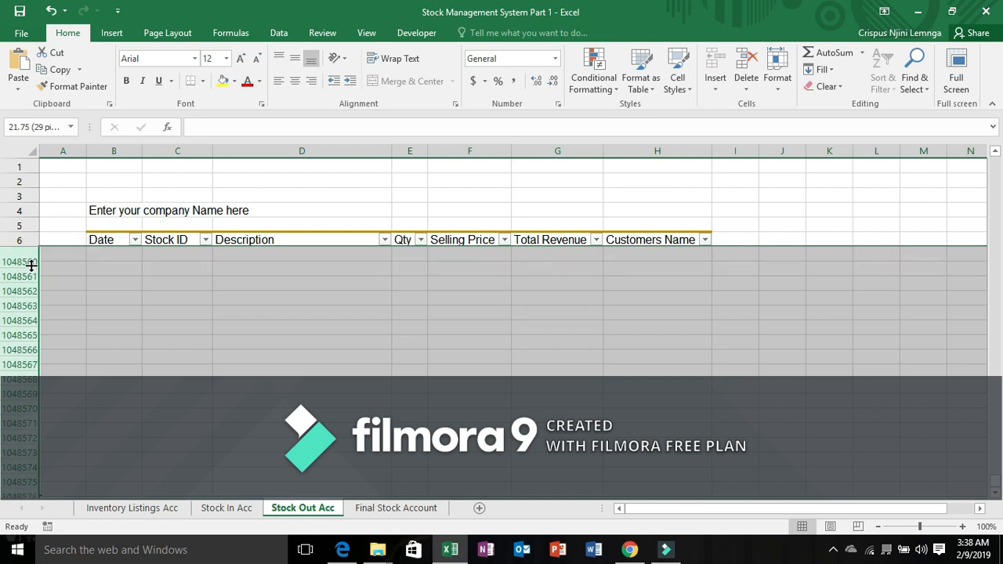
drag(34, 244, 34, 253)
Return to the start of the Stock Out table and widen the Date column B slightly.
click(115, 243)
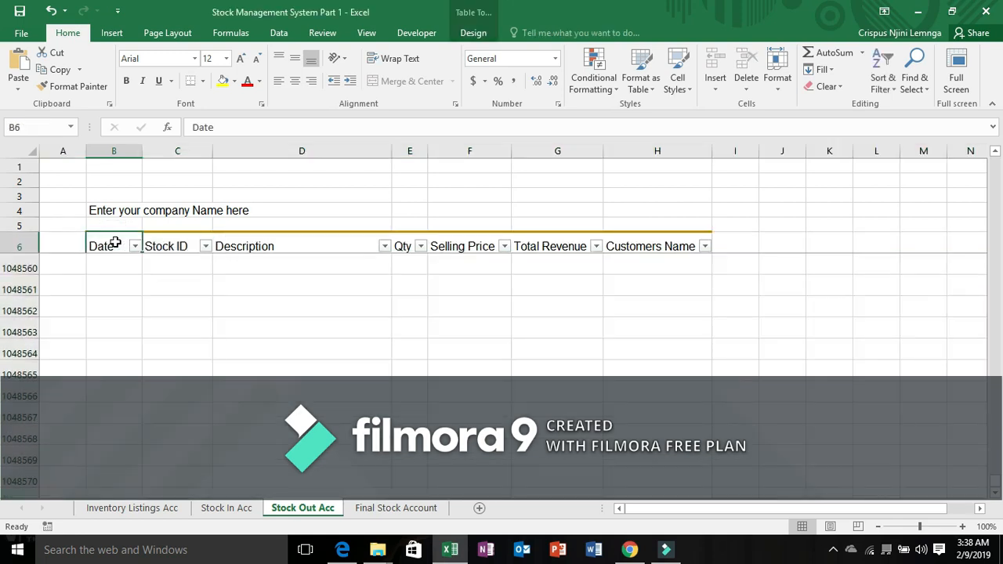
key(ctrl+z)
click(161, 306)
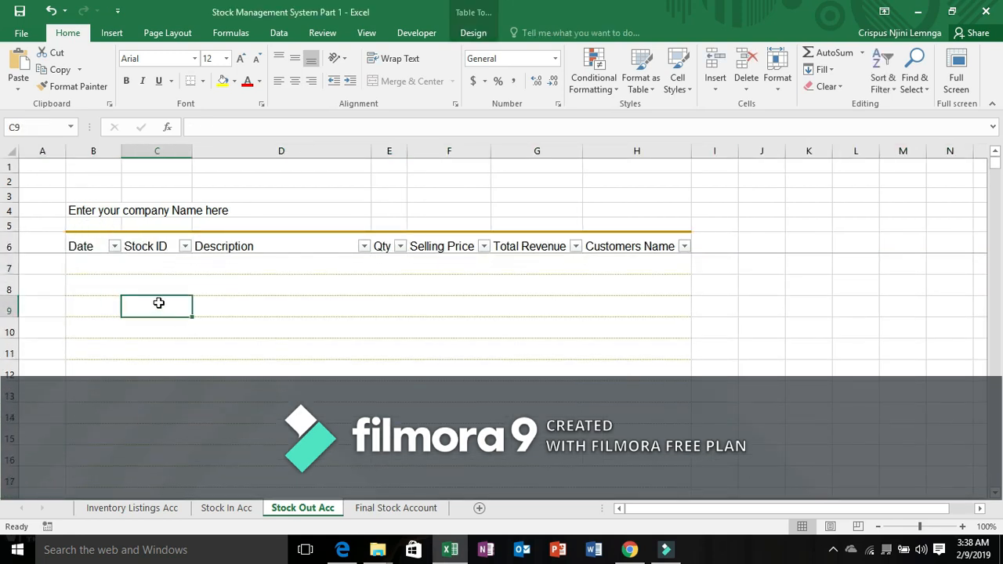
drag(121, 150, 133, 172)
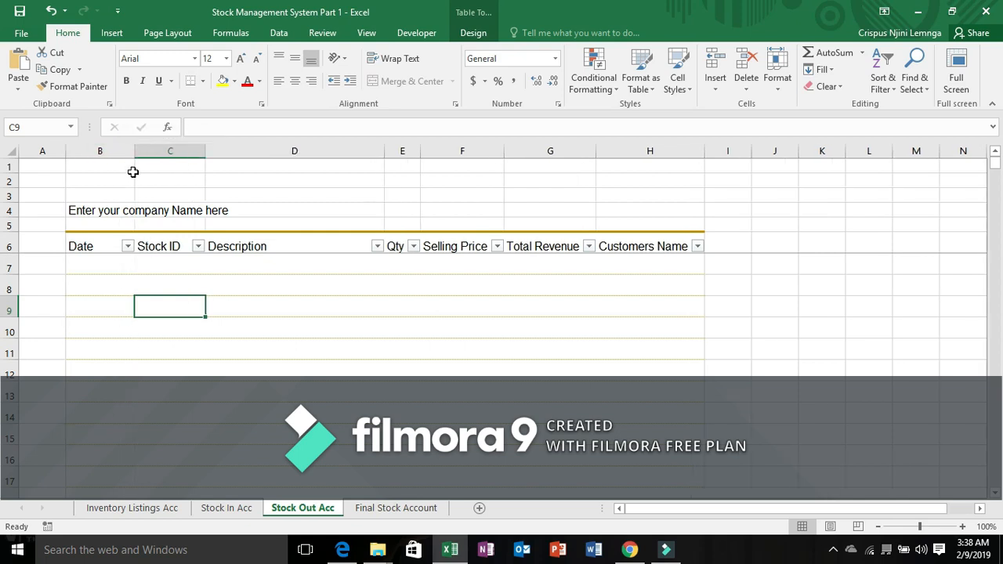
Widen the Stock ID column C slightly on the Stock Out Acc sheet.
click(200, 268)
drag(206, 151, 210, 153)
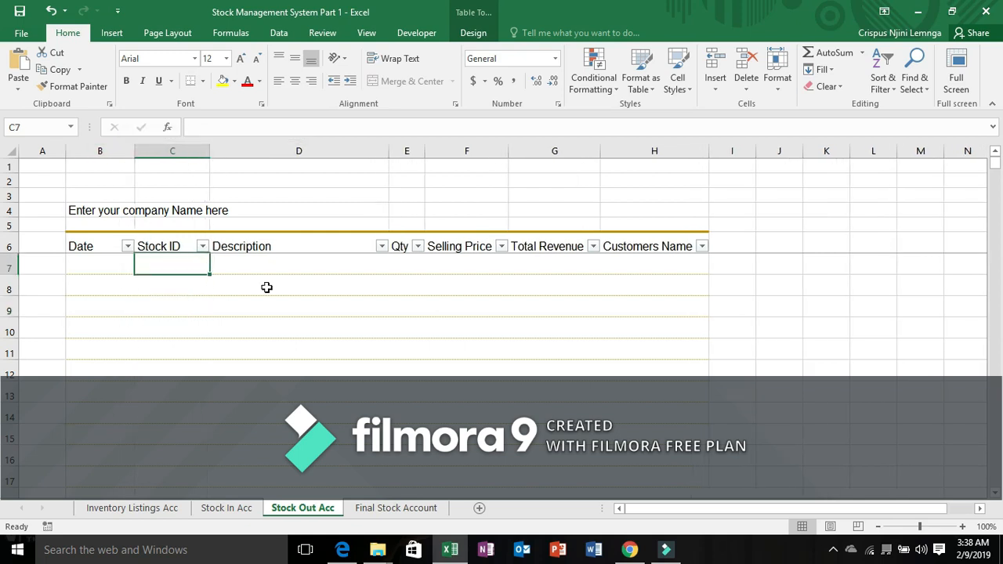
Format B6:G21 on the Final Stock Account sheet as a table with headers using the custom table style.
click(377, 509)
drag(94, 240, 369, 463)
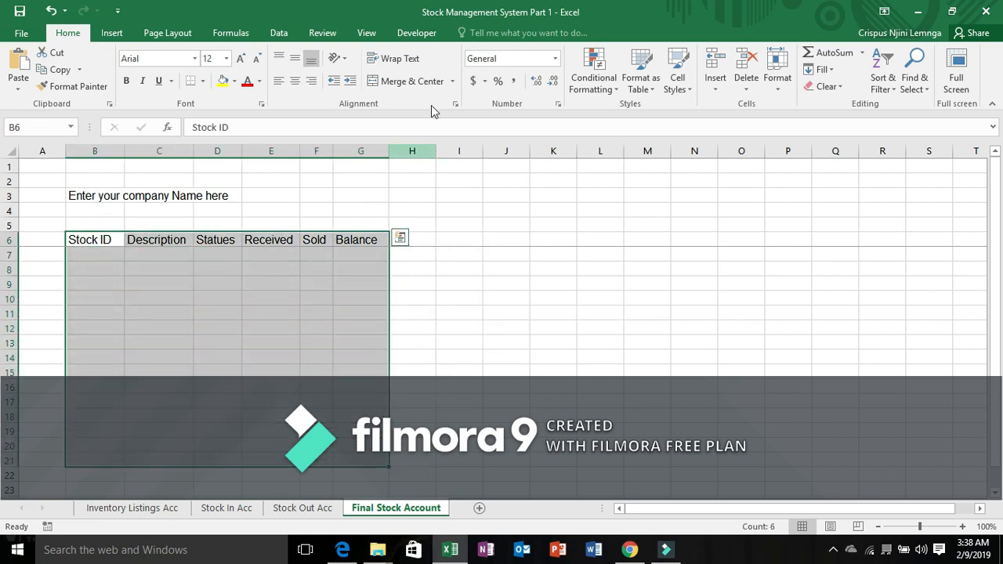
click(635, 83)
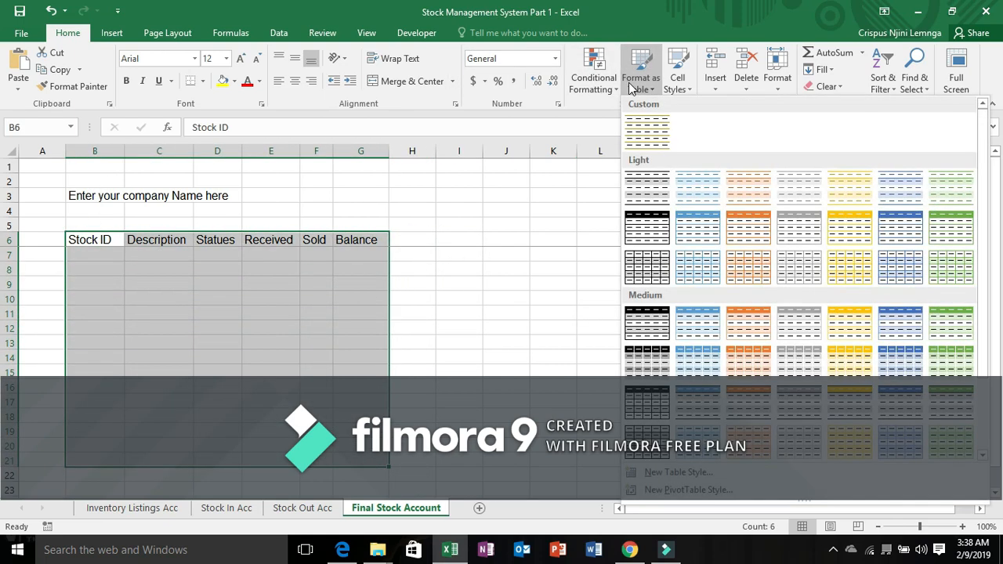
click(643, 134)
click(214, 271)
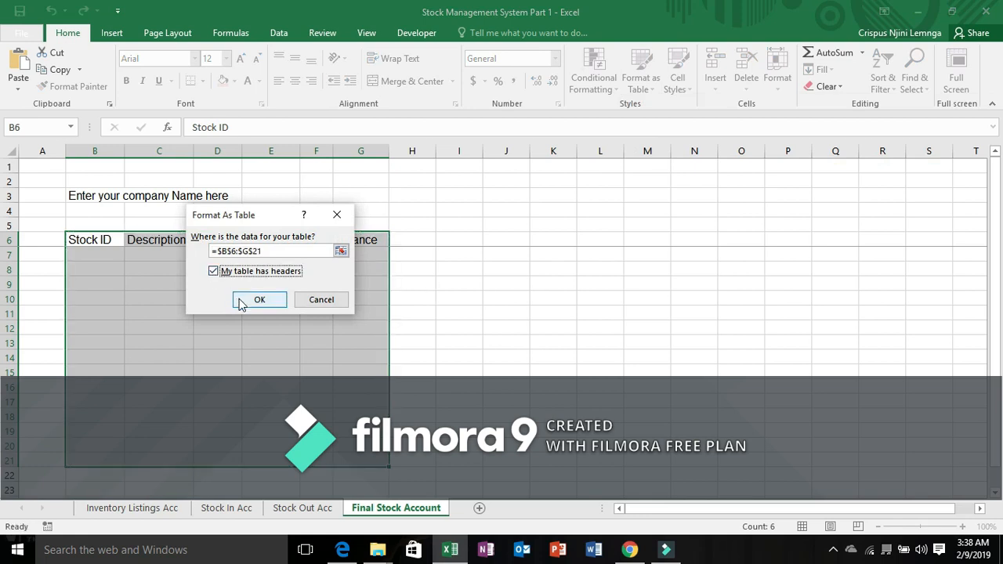
click(249, 301)
Widen columns B to G of the Final Stock Account table, giving Description the most room.
click(151, 287)
drag(128, 151, 137, 152)
drag(207, 151, 353, 150)
drag(414, 150, 460, 150)
drag(522, 152, 536, 152)
click(585, 151)
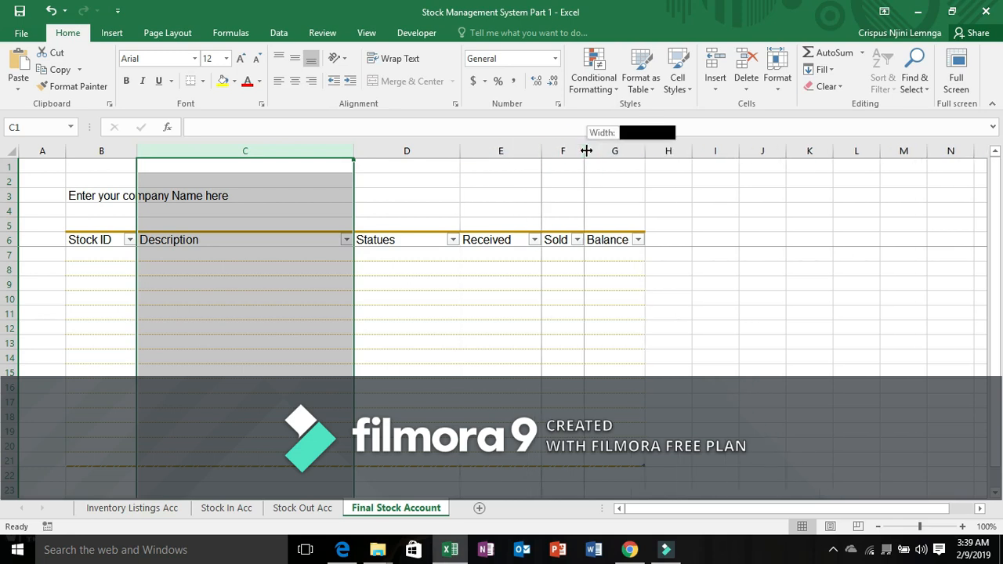
drag(585, 150, 642, 151)
drag(703, 150, 724, 151)
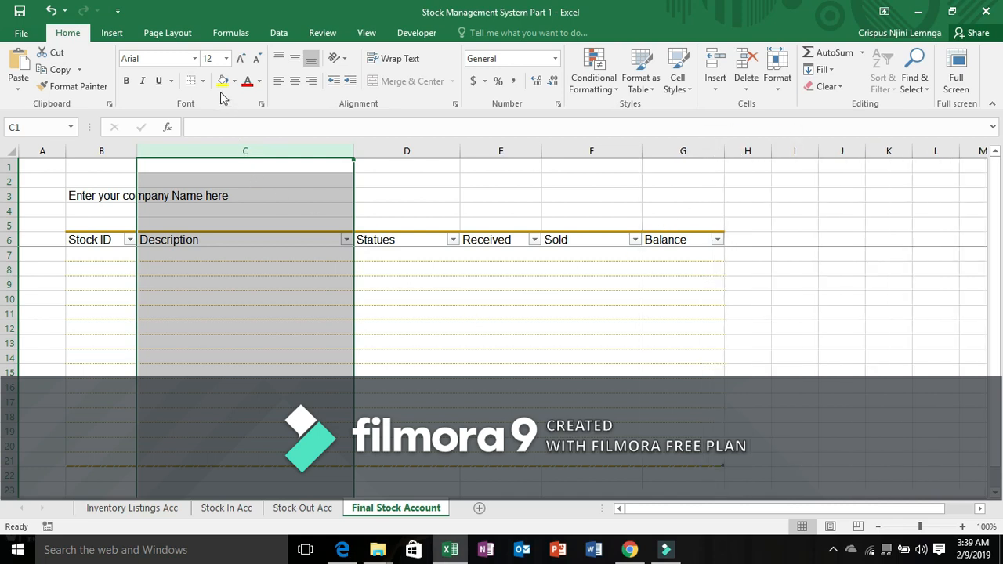
Hide the gridlines on the Final Stock Account sheet while keeping its row and column headings shown.
click(366, 33)
click(229, 83)
click(229, 83)
click(182, 86)
click(276, 312)
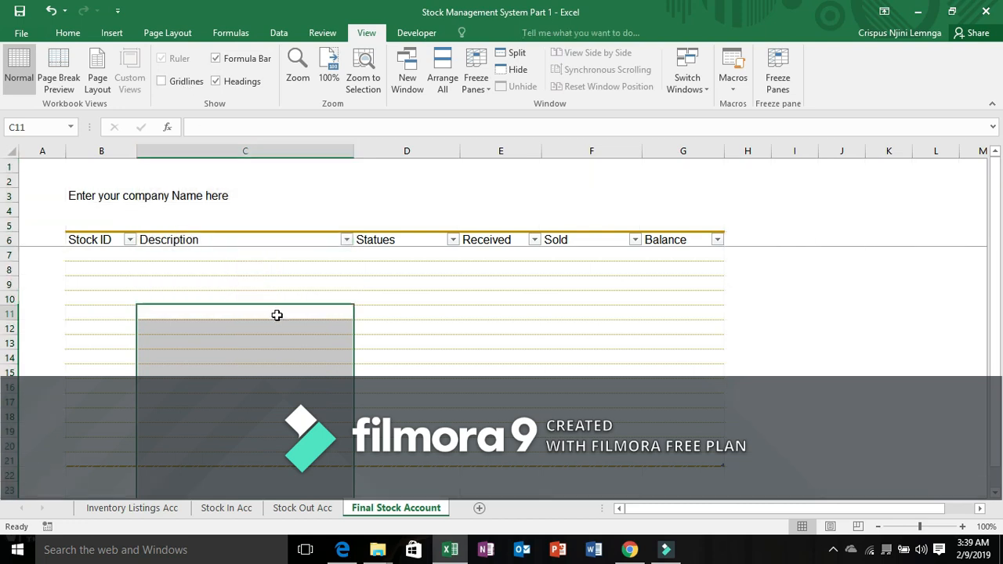
Increase the height of row 7 and all rows below on Final Stock Account, and make header row 6 slightly taller.
click(11, 253)
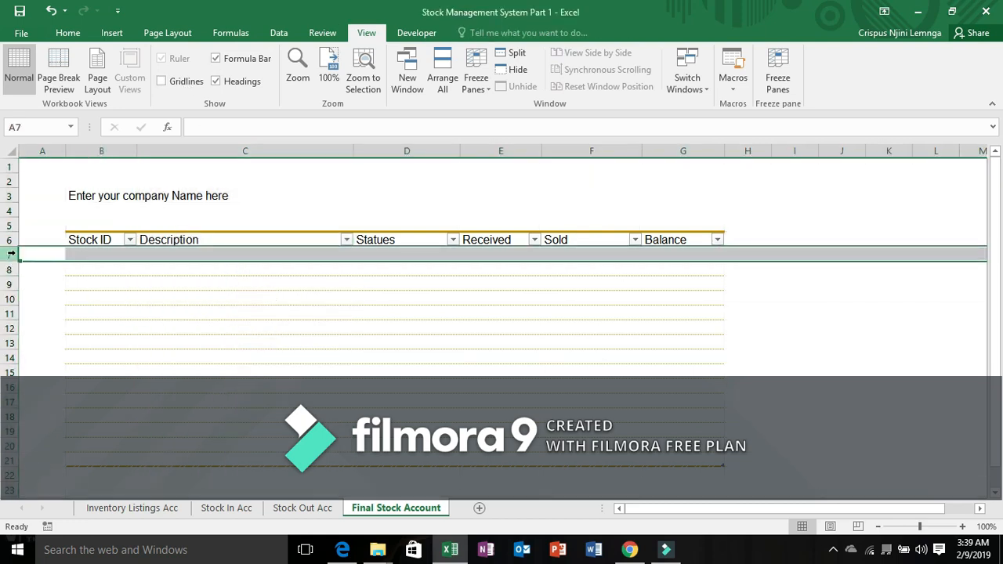
key(ctrl+shift+Down)
mouse_move(30, 261)
mouse_down()
mouse_move(35, 270)
mouse_move(36, 252)
mouse_up()
click(117, 240)
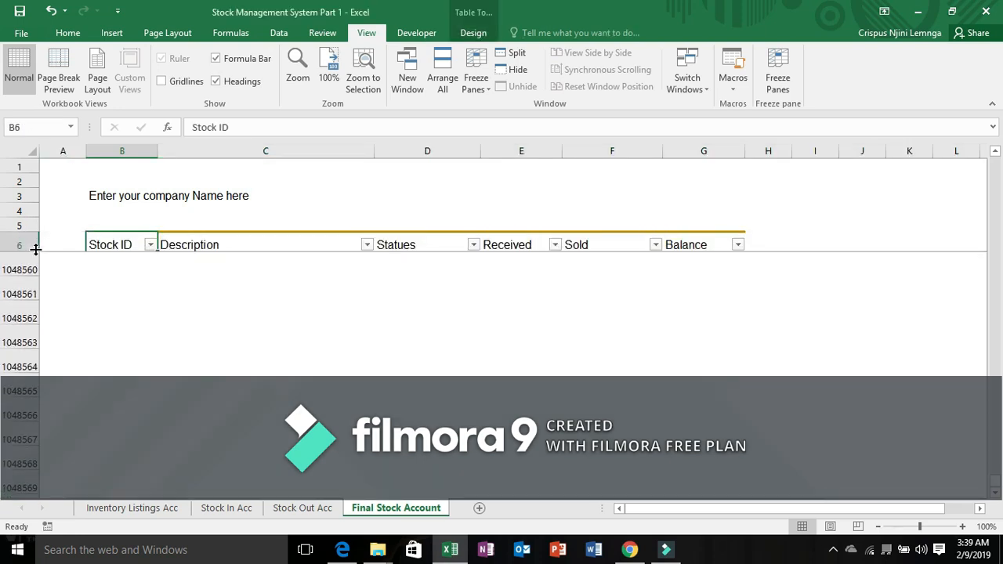
key(Down)
click(144, 312)
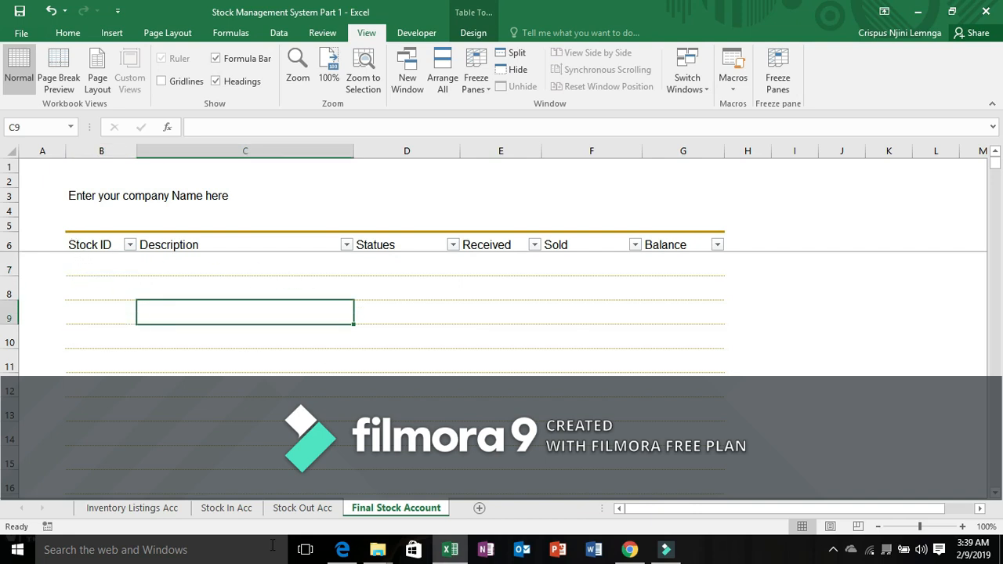
Compare the Inventory Listings Acc and Stock In Acc tables, checking the Date, Stock ID and Description columns of Stock In.
click(174, 509)
click(216, 508)
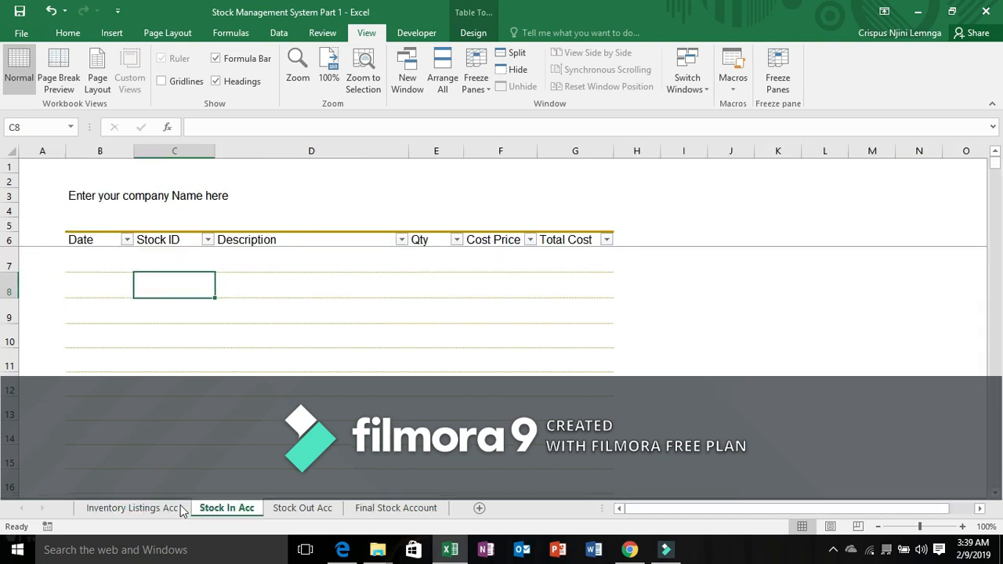
click(174, 509)
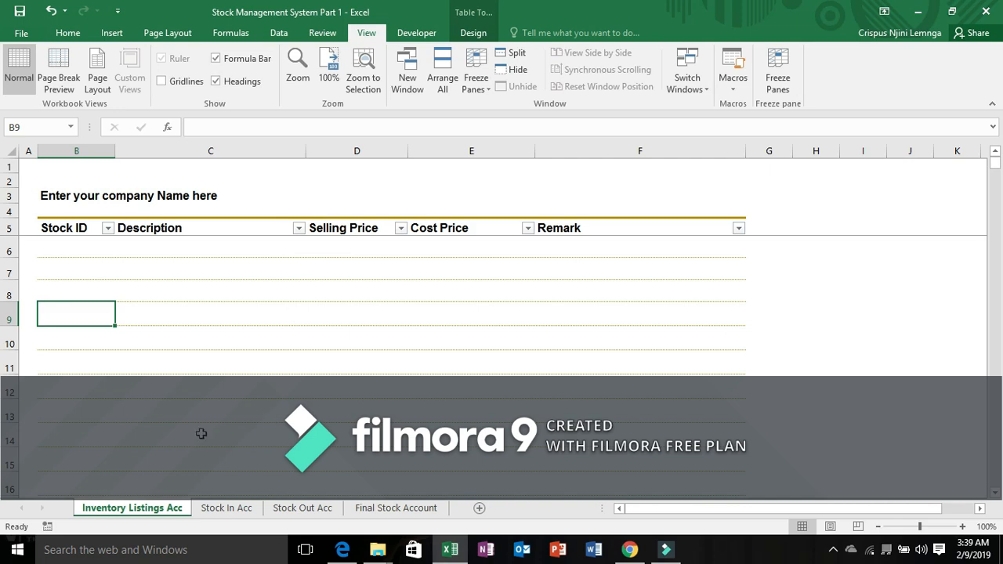
click(216, 508)
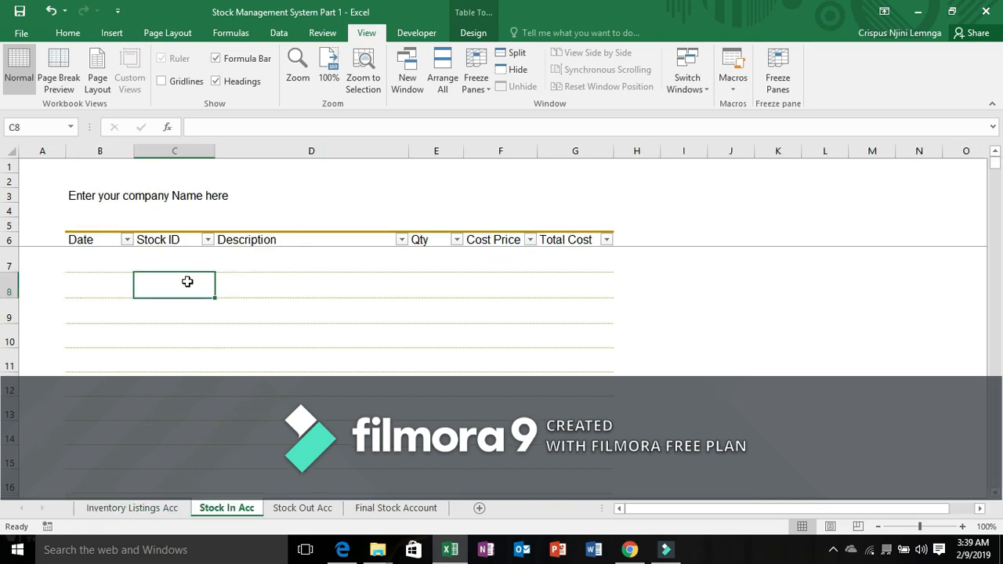
click(111, 257)
click(151, 259)
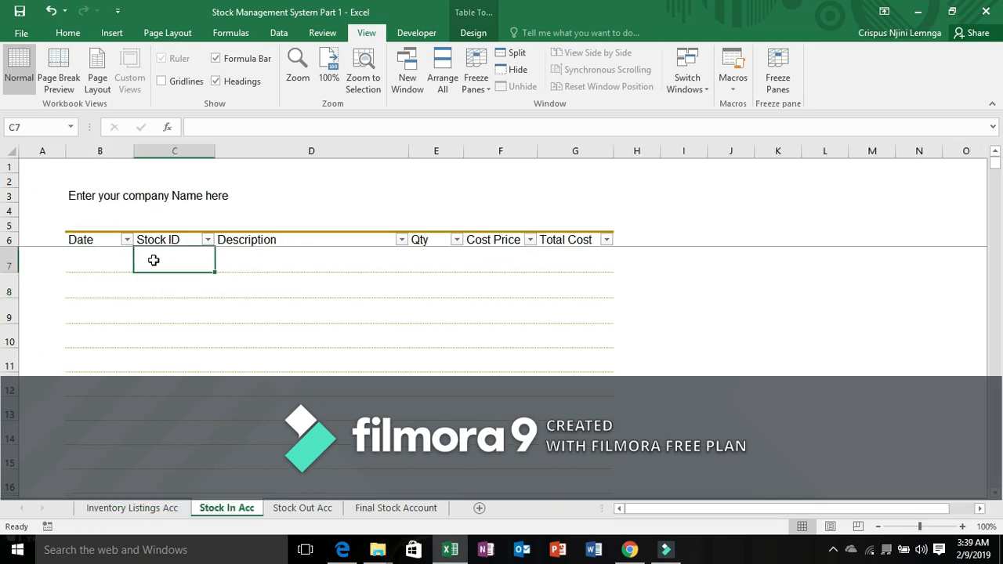
click(229, 263)
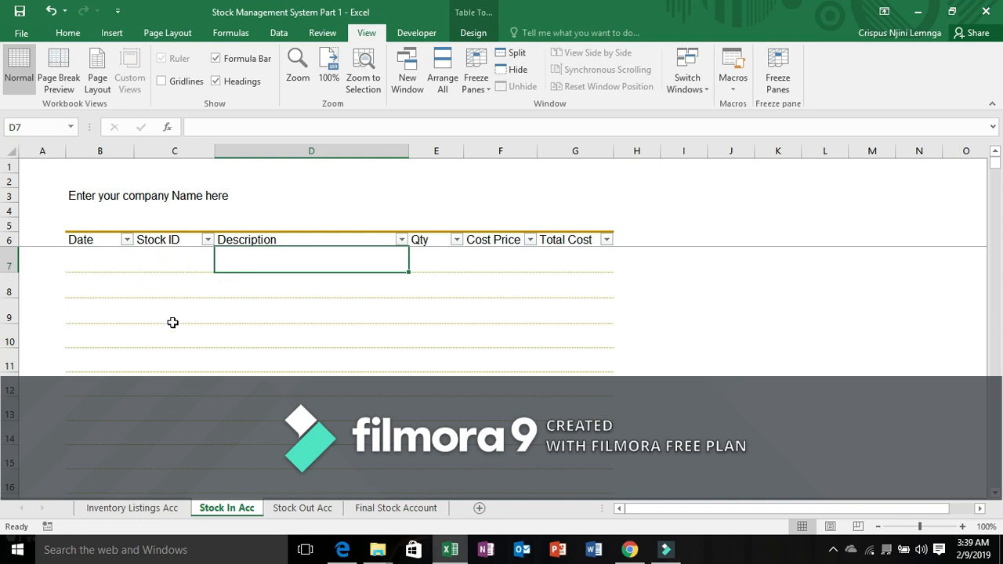
click(166, 491)
Enter stock ID GS001 with the description "Accounting with excel part 1" in row 6 of Inventory Listings Acc.
click(165, 507)
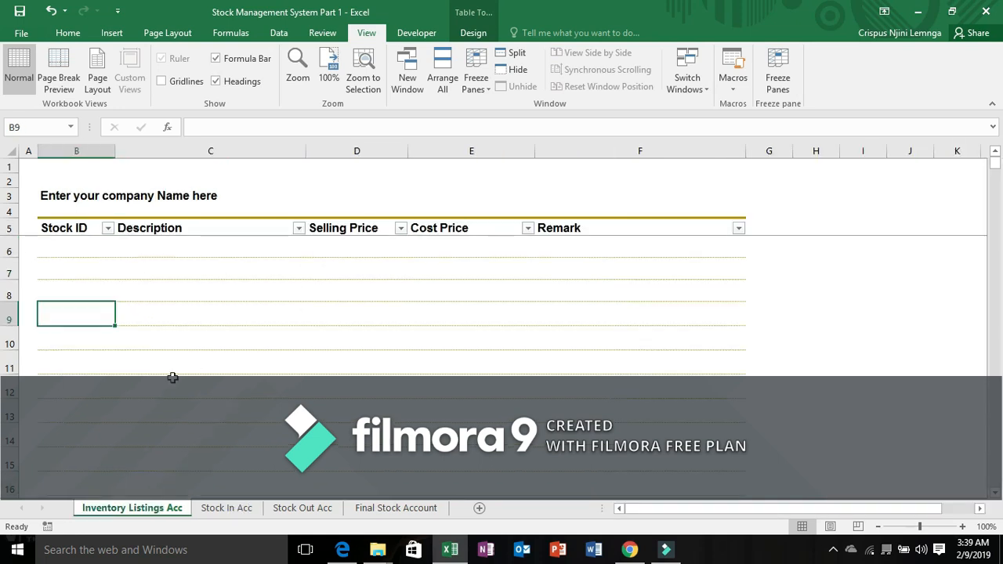
click(90, 248)
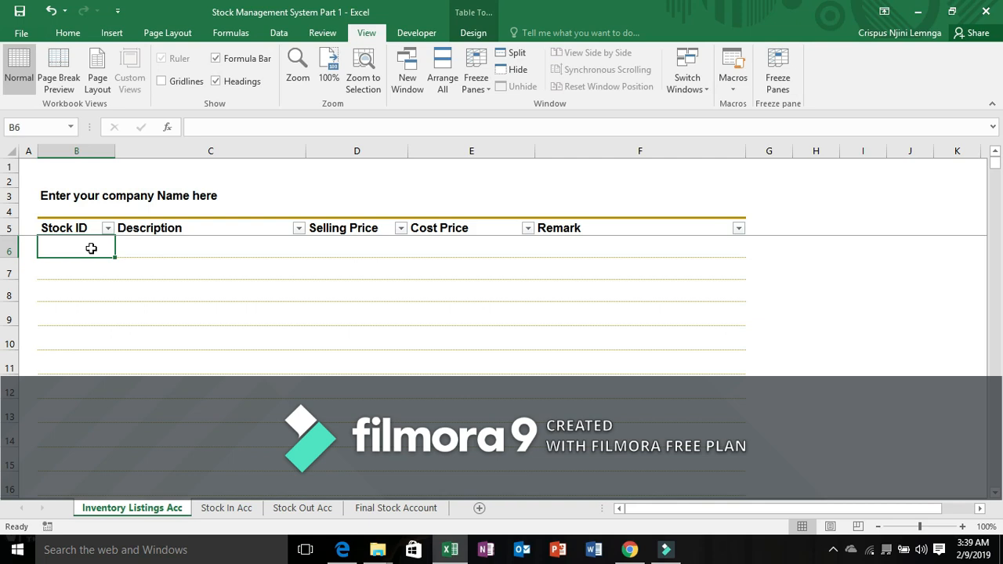
text(GS001)
key(Tab)
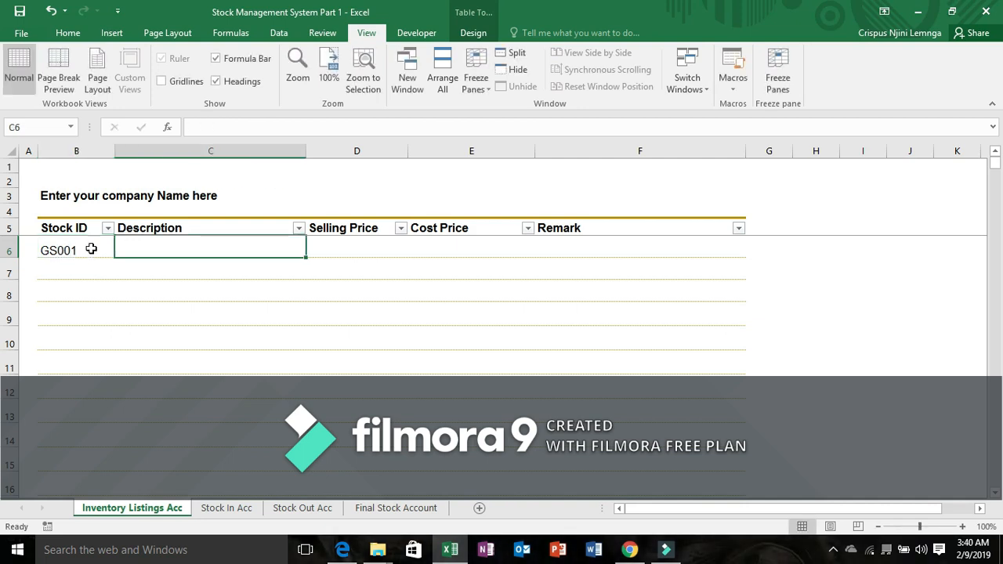
text(Accounting with excel part q)
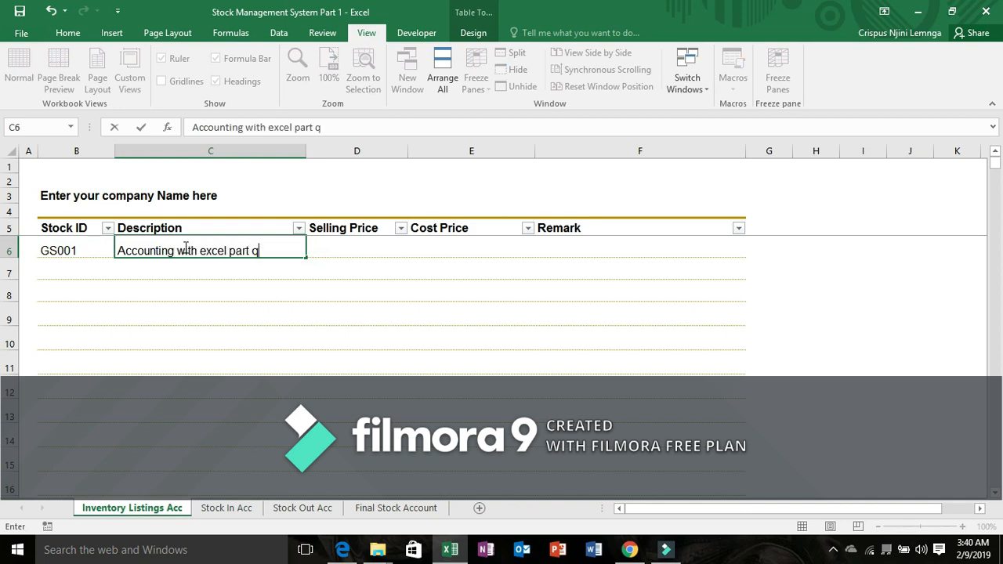
key(BackSpace)
text(1)
Give item GS001 a selling price of 5000 and a cost price of 2500.
click(334, 251)
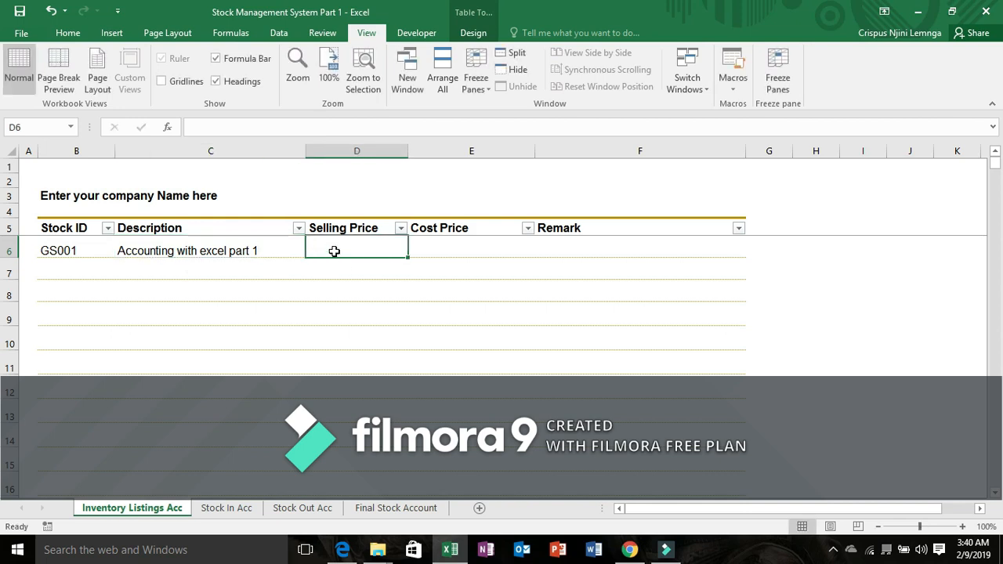
text(5000)
click(450, 249)
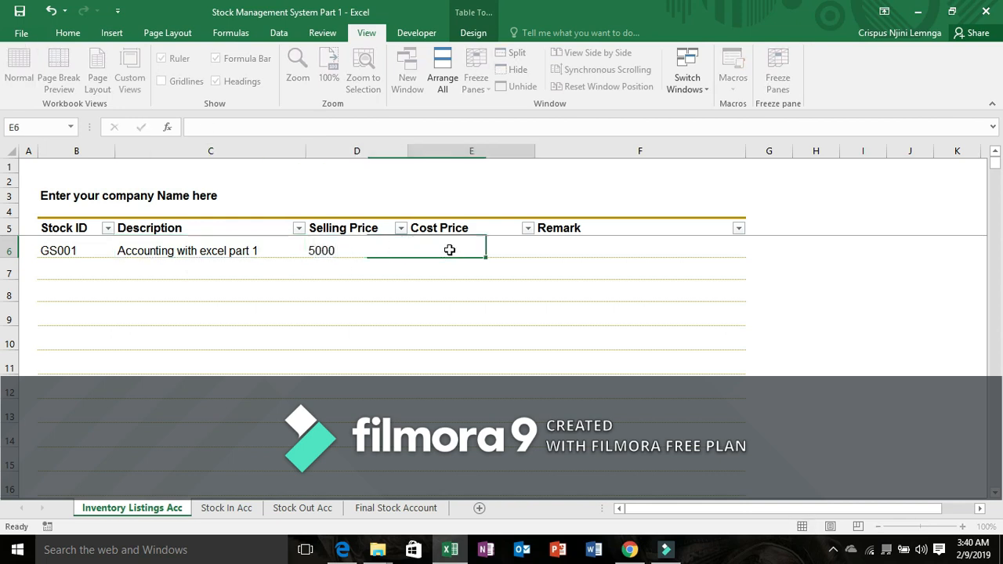
text(2500)
click(608, 253)
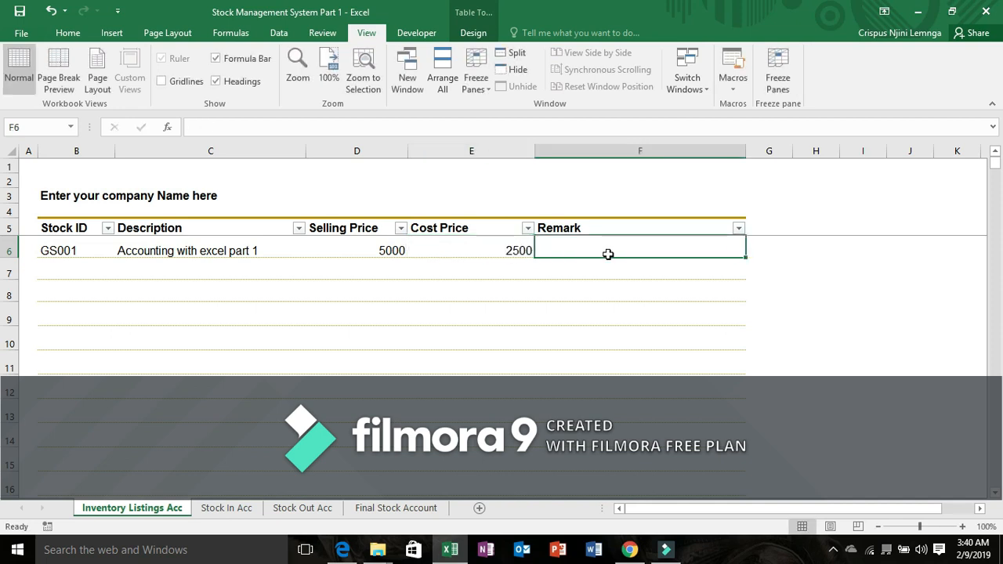
Enter stock ID GS002 with the description "Accounting with excel part 2" in row 7.
click(81, 267)
text(GS00)
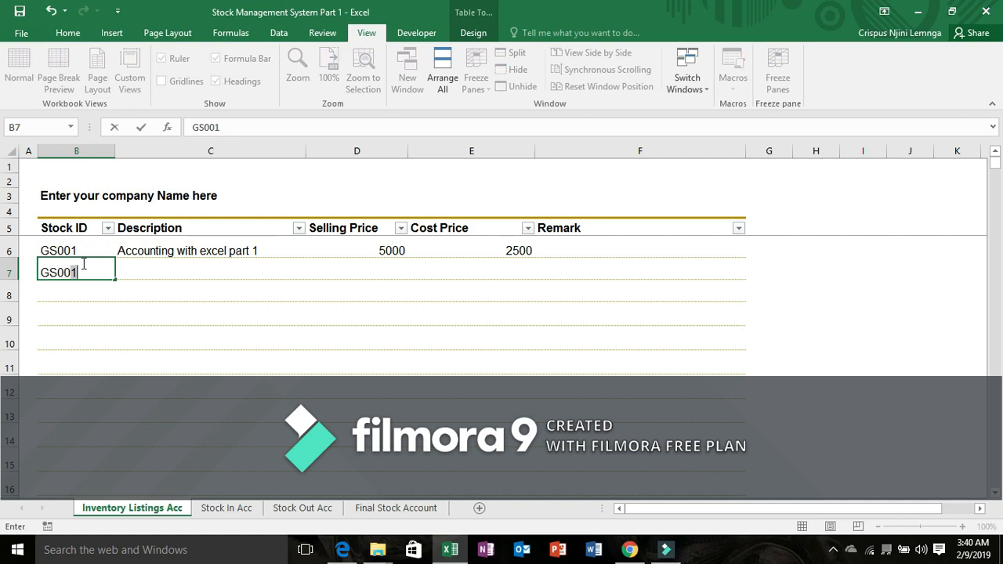
text(2)
click(157, 270)
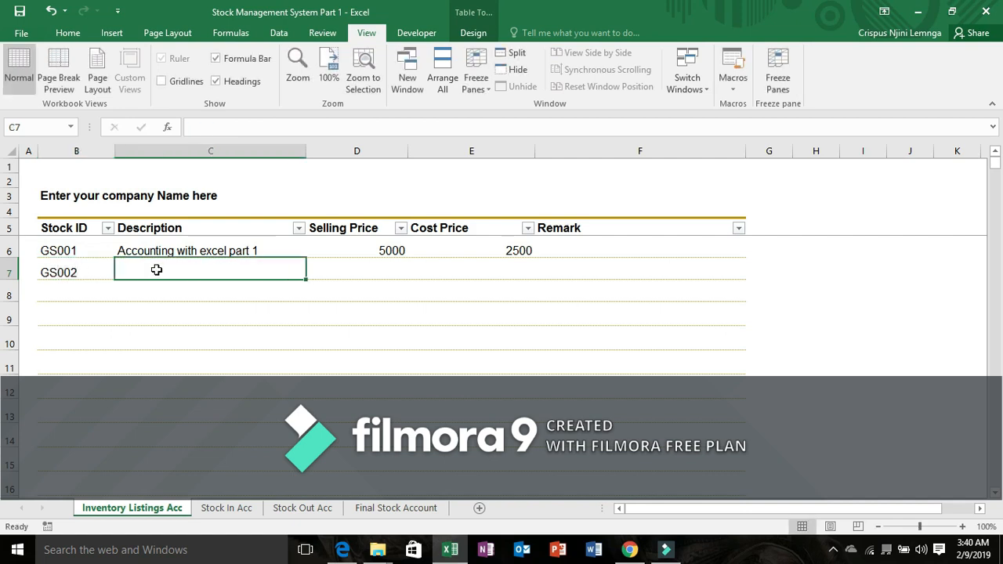
text(Accounting wirth)
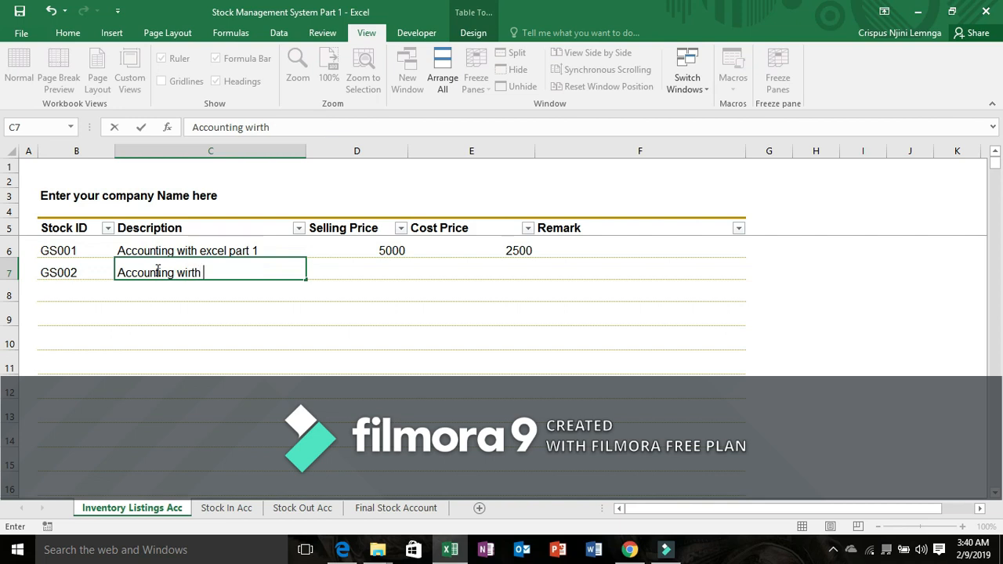
key(BackSpace)
key(BackSpace)
key(BackSpace)
key(BackSpace)
text(ith excel part 2)
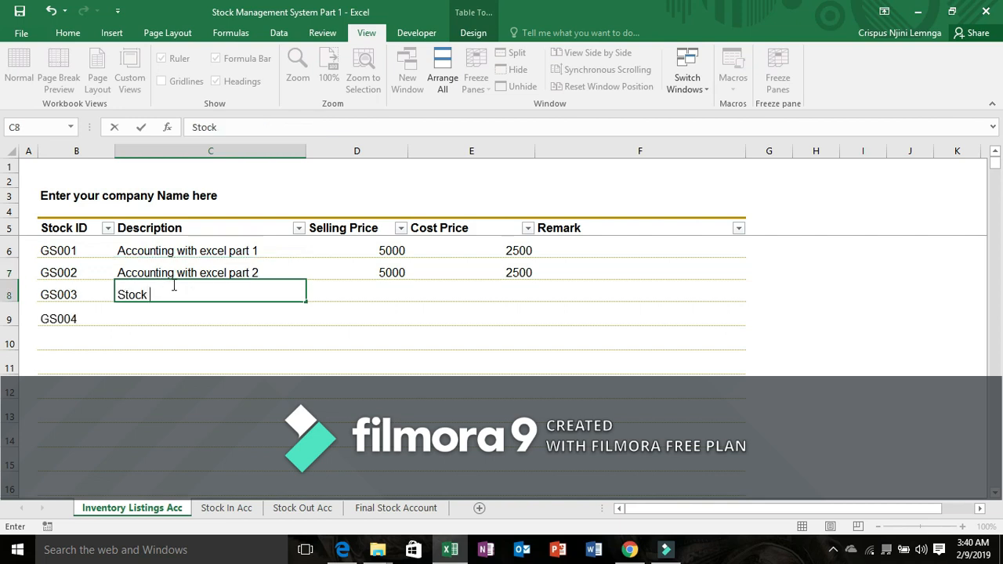
Complete item GS003 with the description "Stock control system", selling price 6000 and cost price 4000.
text(control system)
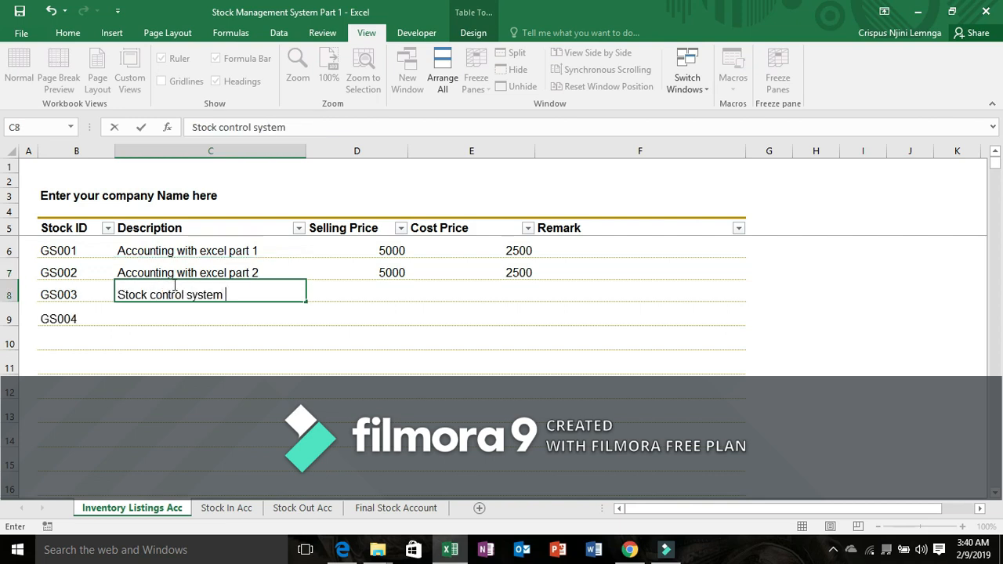
click(341, 289)
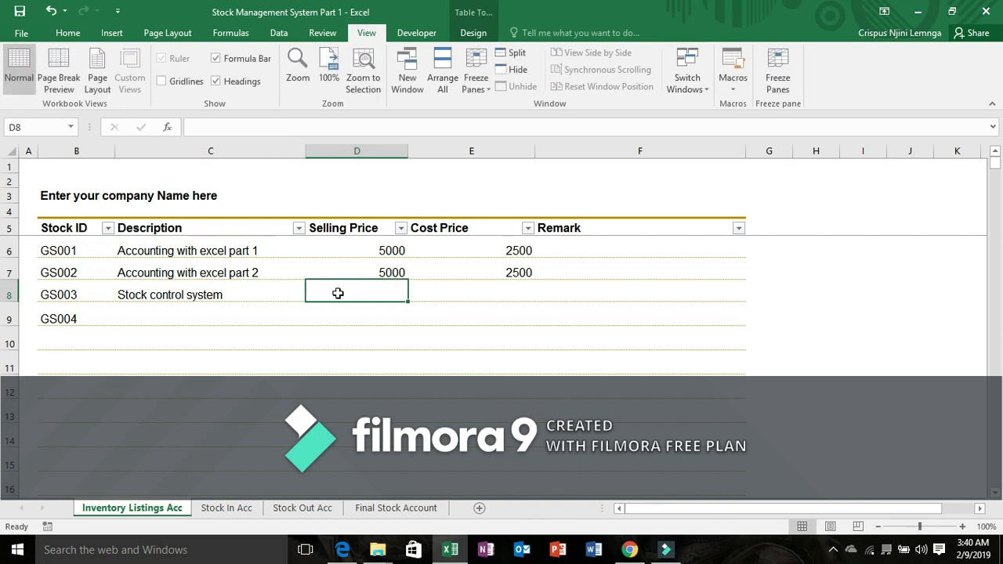
text(6000)
click(485, 296)
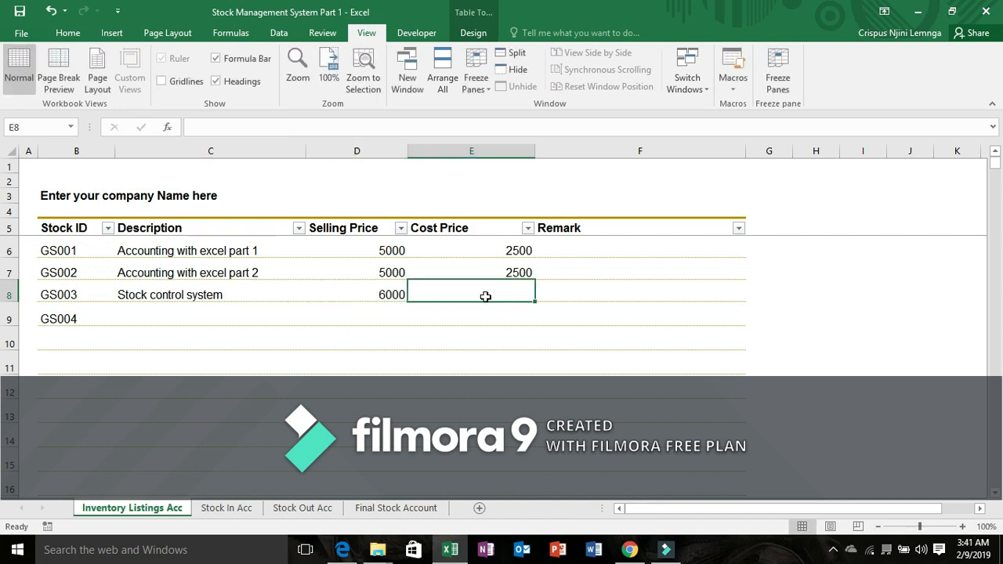
text(4000)
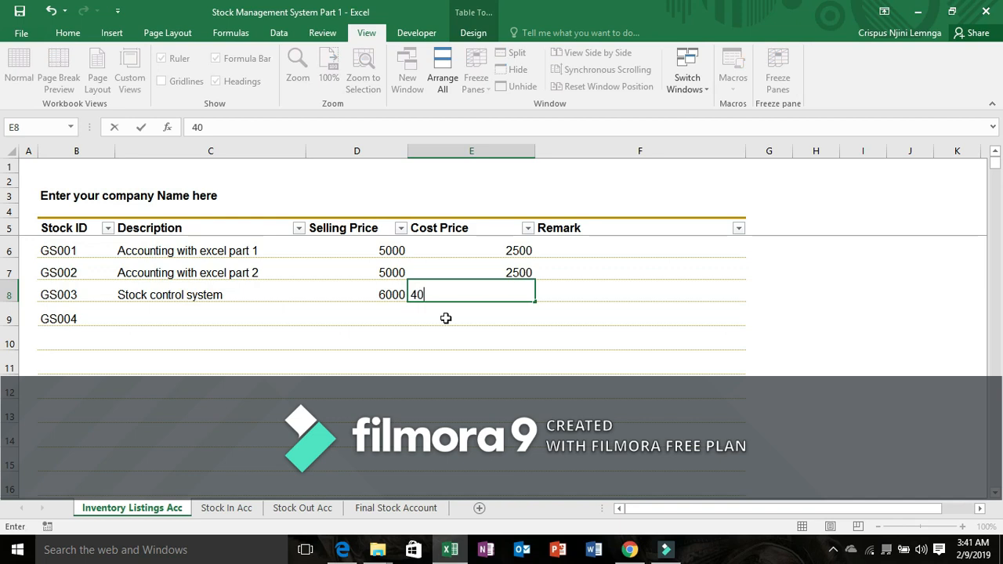
Complete item GS004 with the description "OHADA accounting system", selling price 10000 and cost price 7000.
click(213, 307)
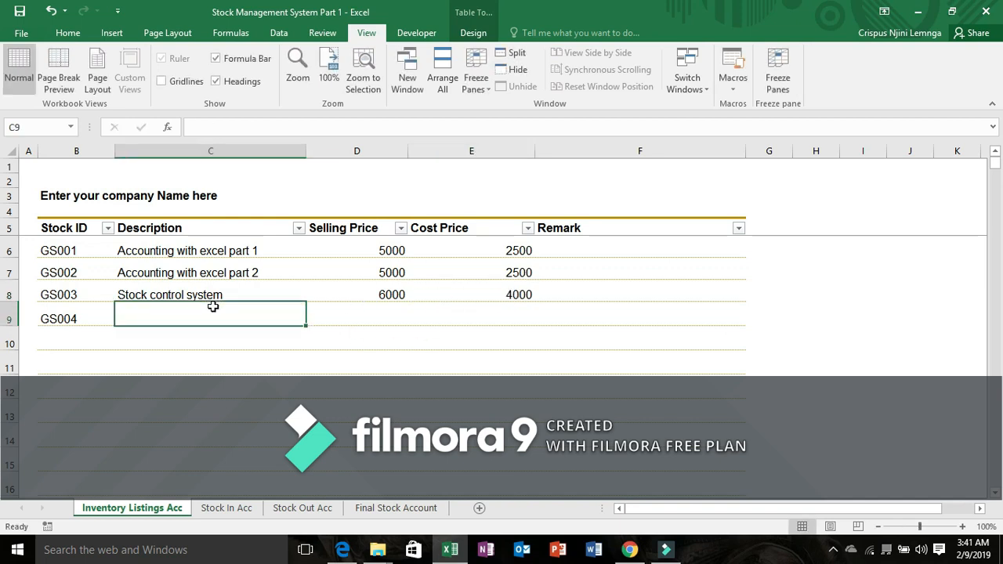
text(O)
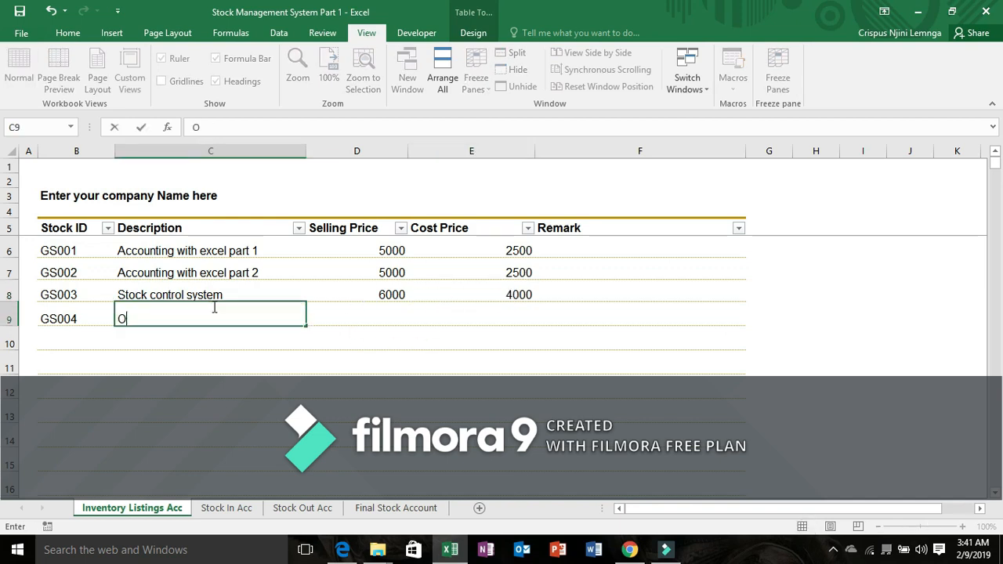
text(HADA accounting system)
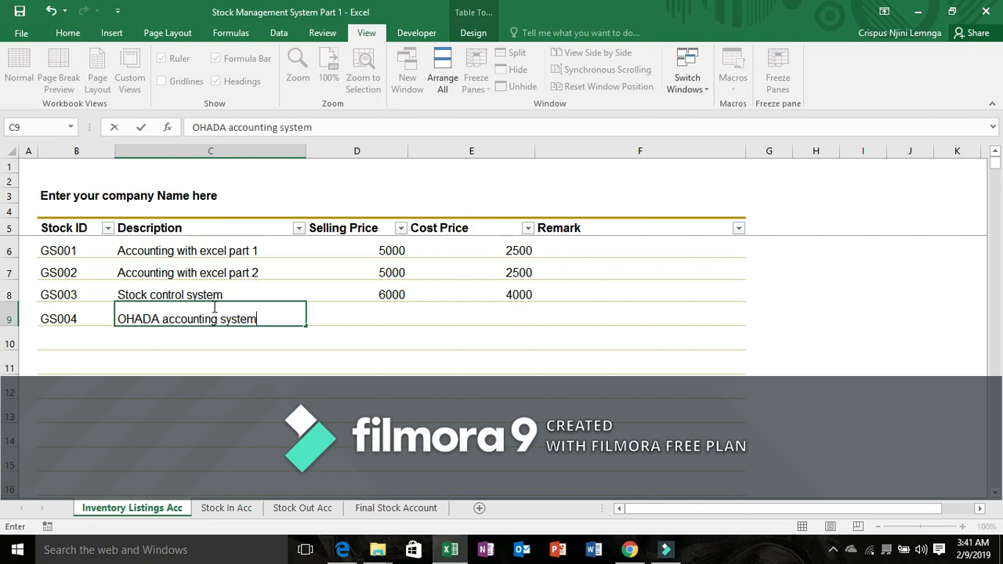
click(368, 313)
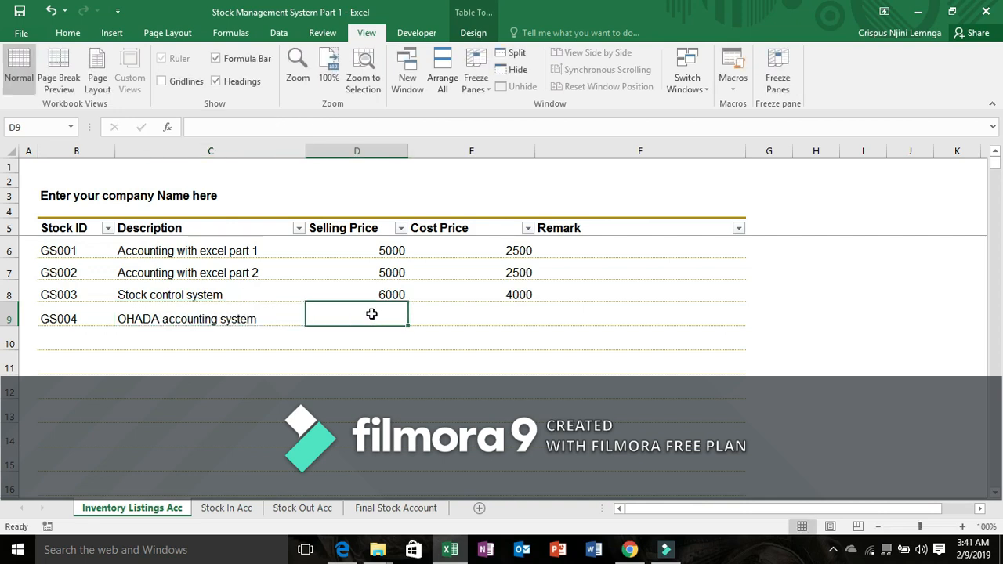
text(10000)
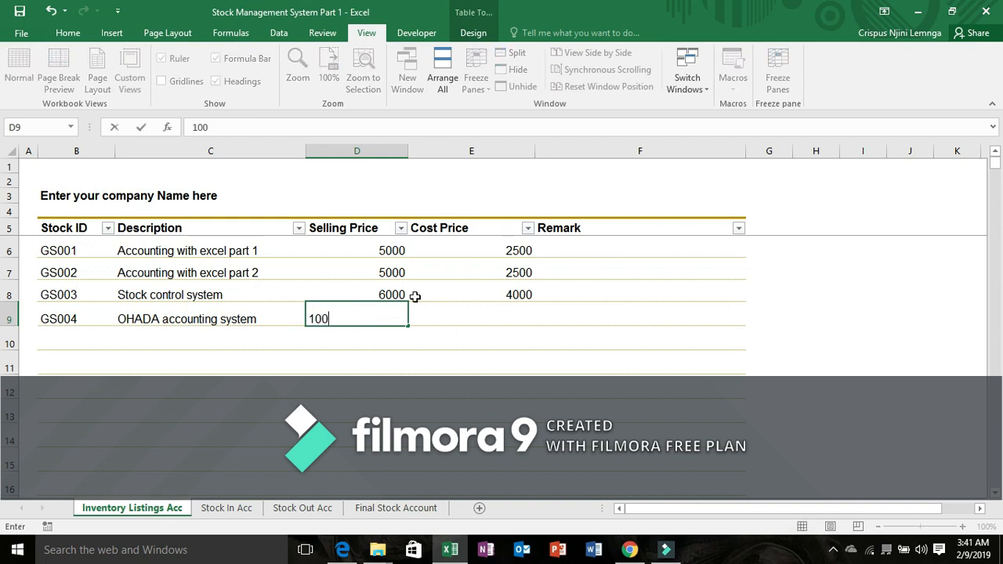
click(488, 313)
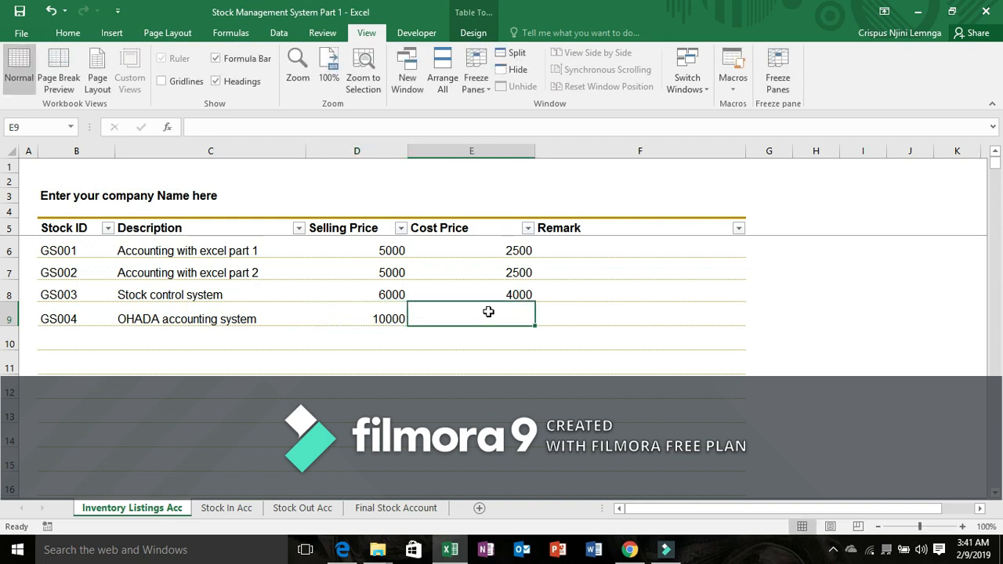
text(7000)
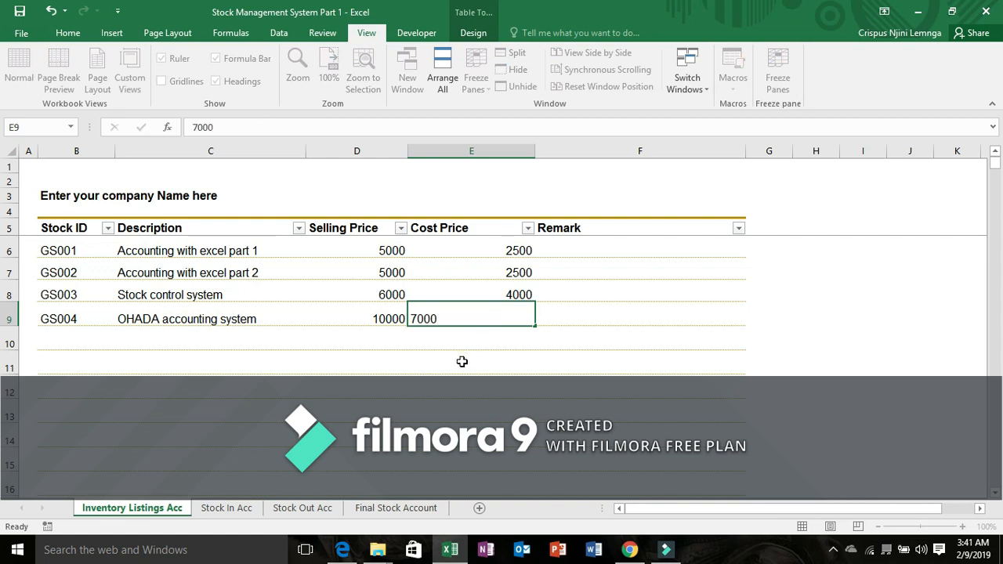
click(460, 358)
click(258, 334)
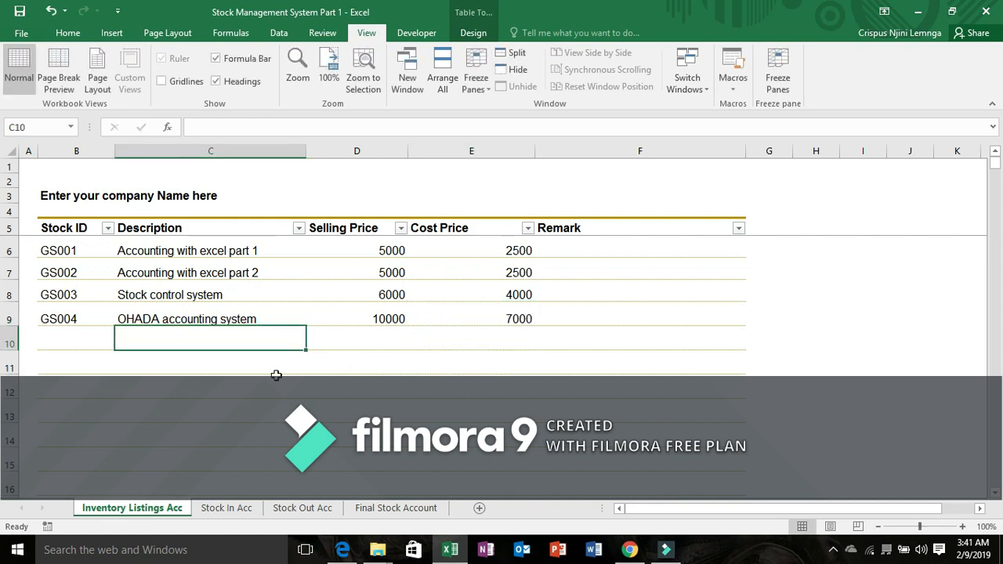
Enter =INDEX(Table1[Description],1) in cell D7 of Stock In Acc, using the Description column of Inventory Listings Acc as the array.
click(218, 510)
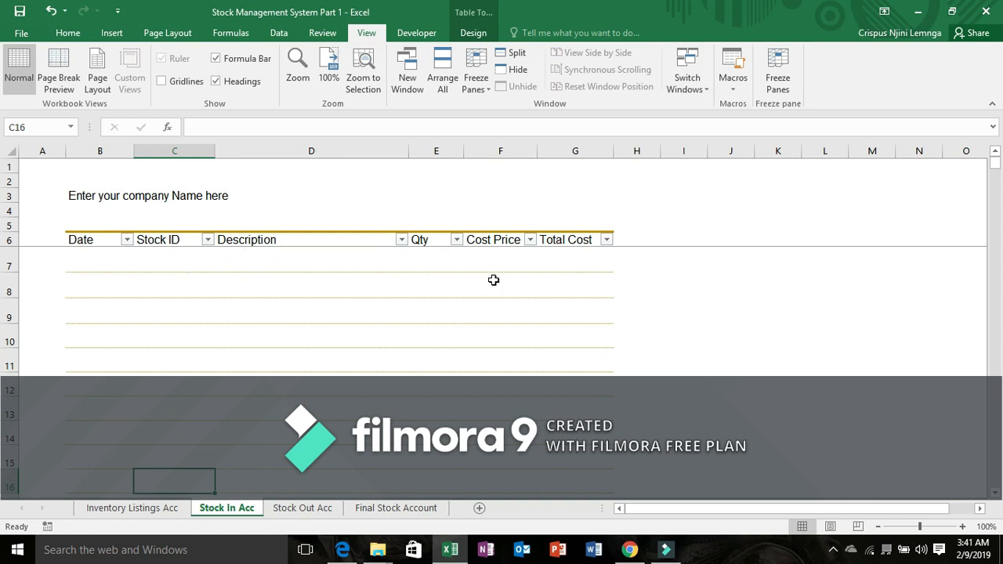
click(244, 262)
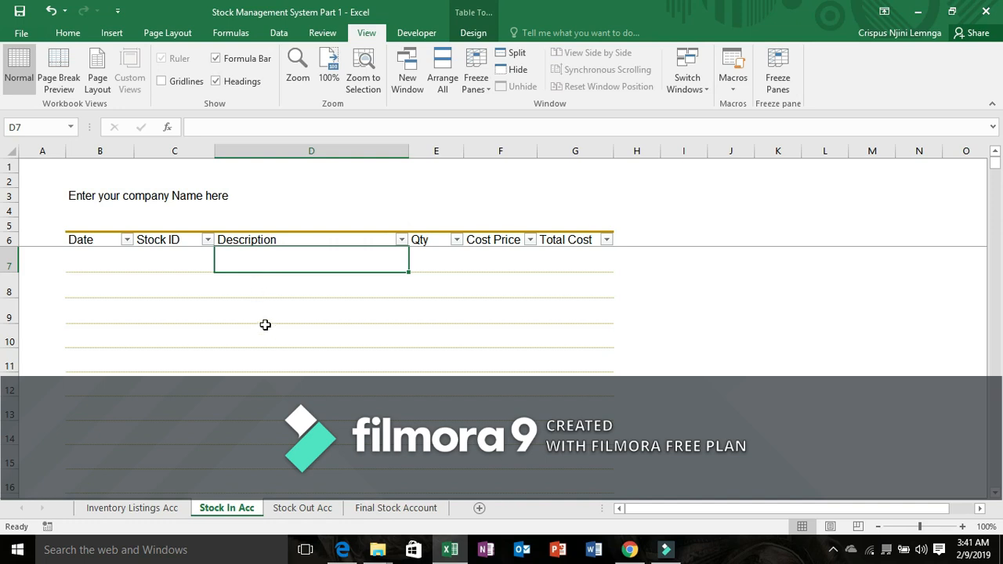
click(174, 512)
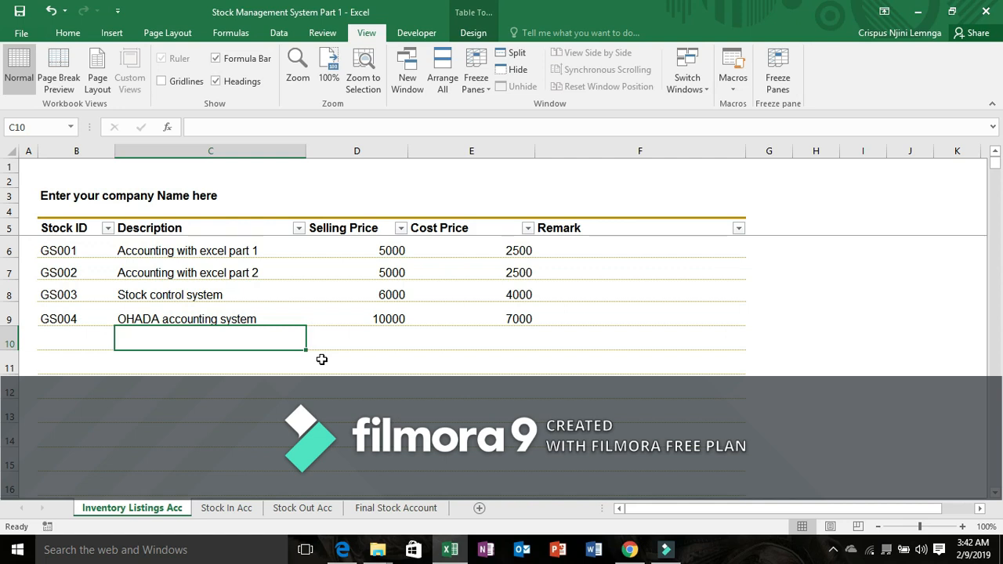
click(216, 509)
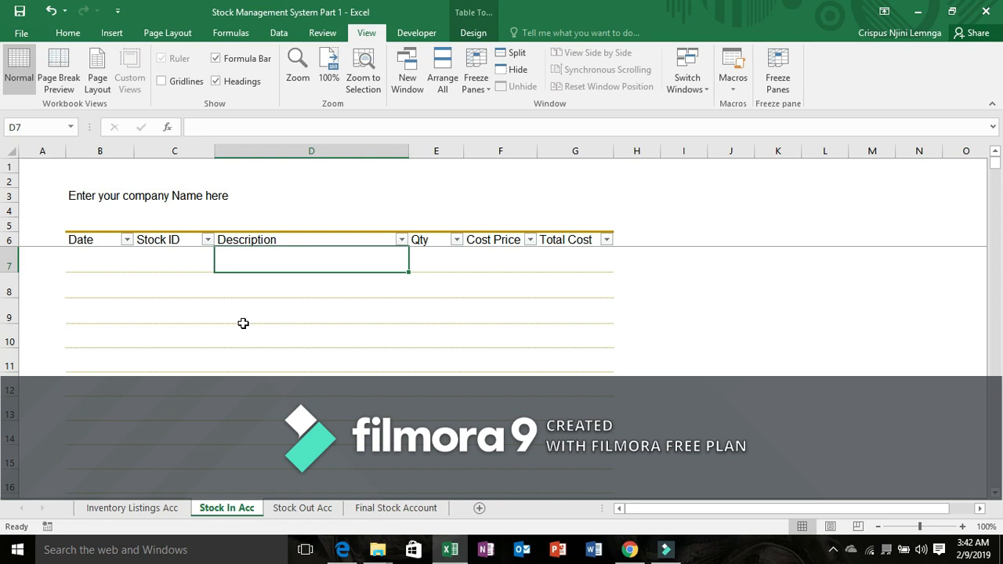
text(=)
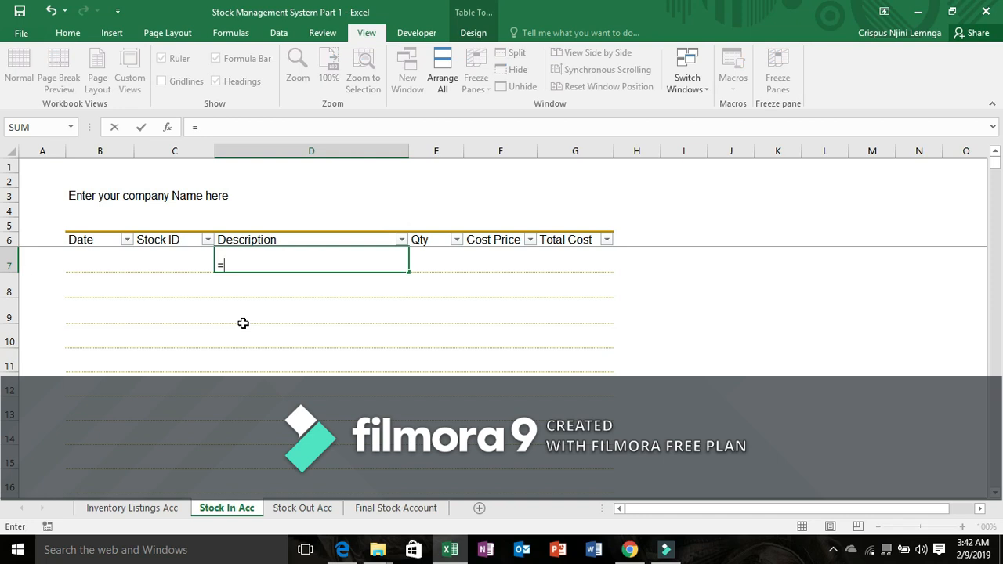
text(index)
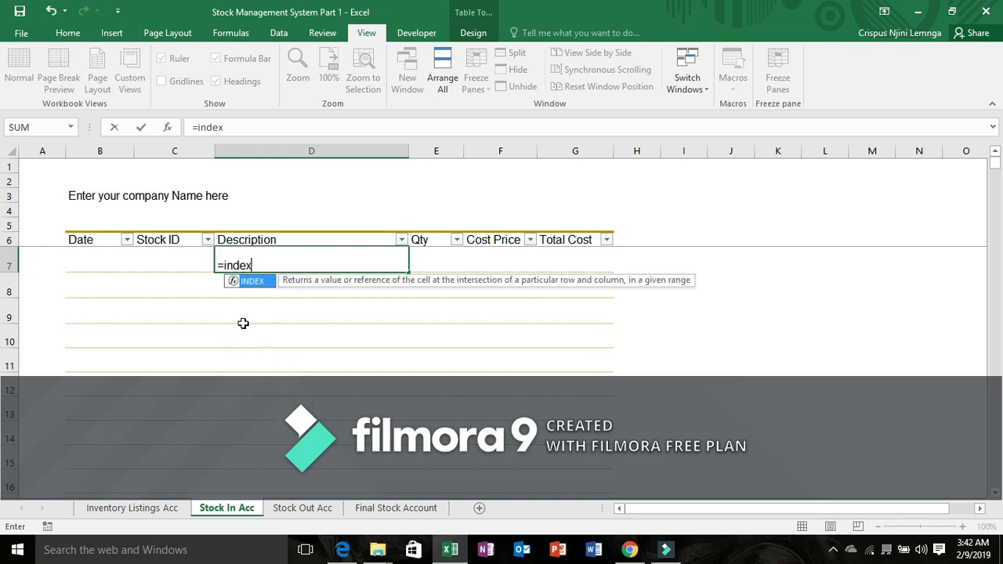
double_click(255, 281)
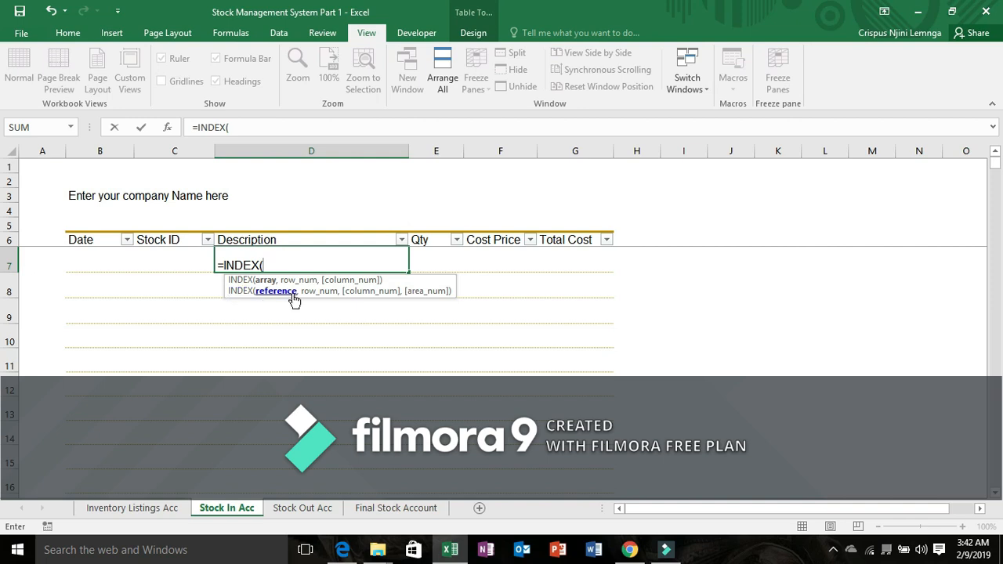
click(165, 511)
click(219, 219)
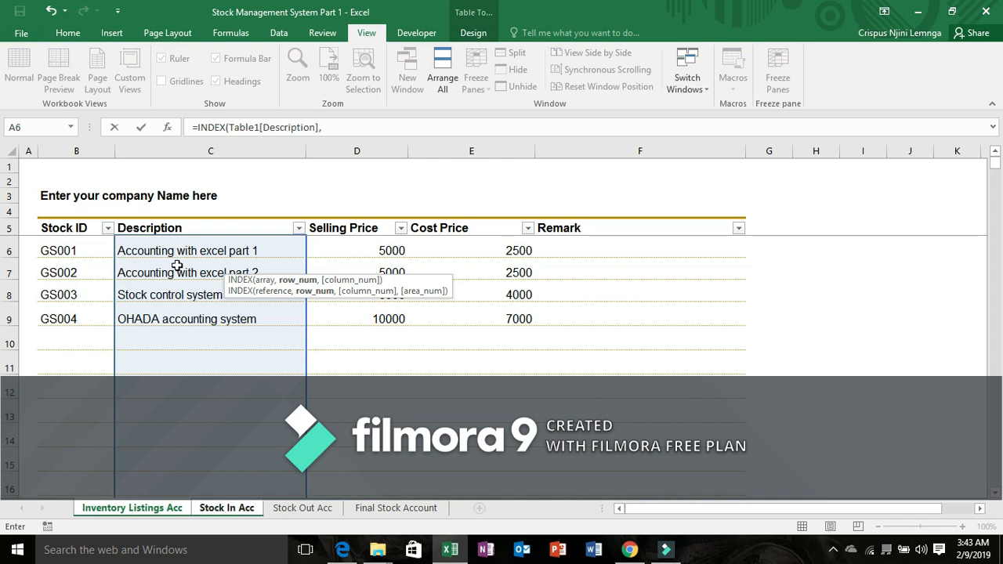
text(1)
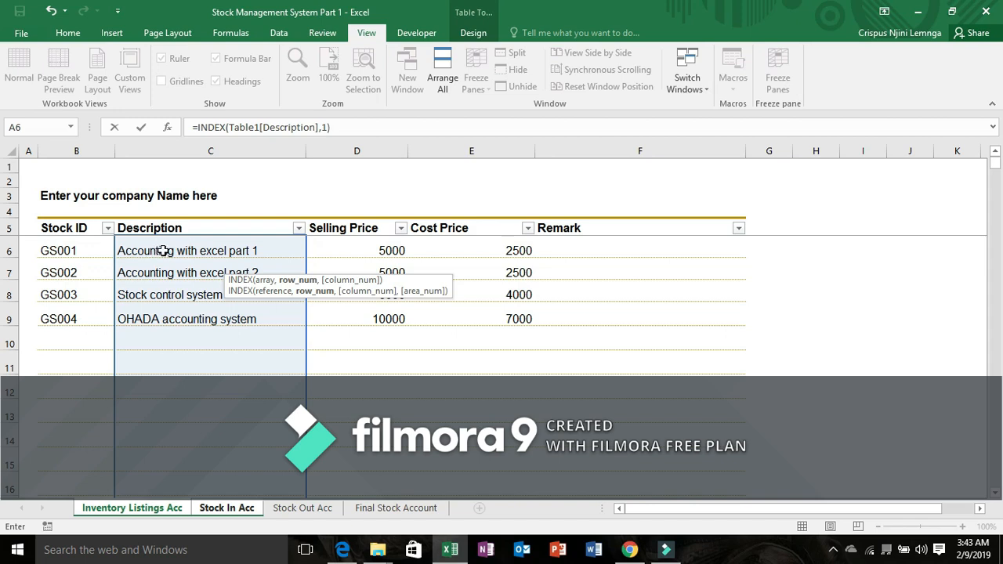
key(Return)
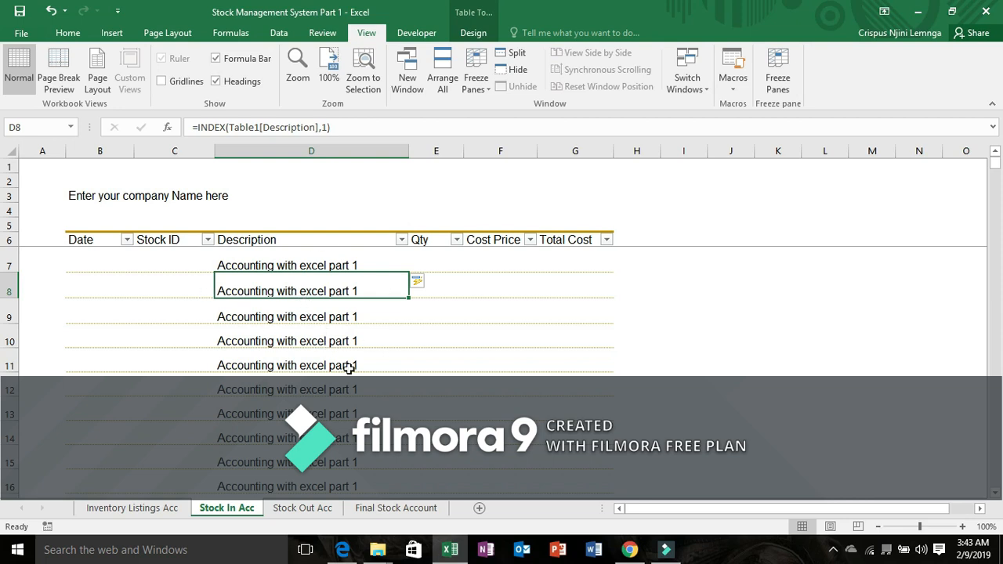
Check the first description in Inventory Listings Acc and set the row number of the D7 INDEX formula in Stock In Acc to 2.
click(157, 509)
click(219, 249)
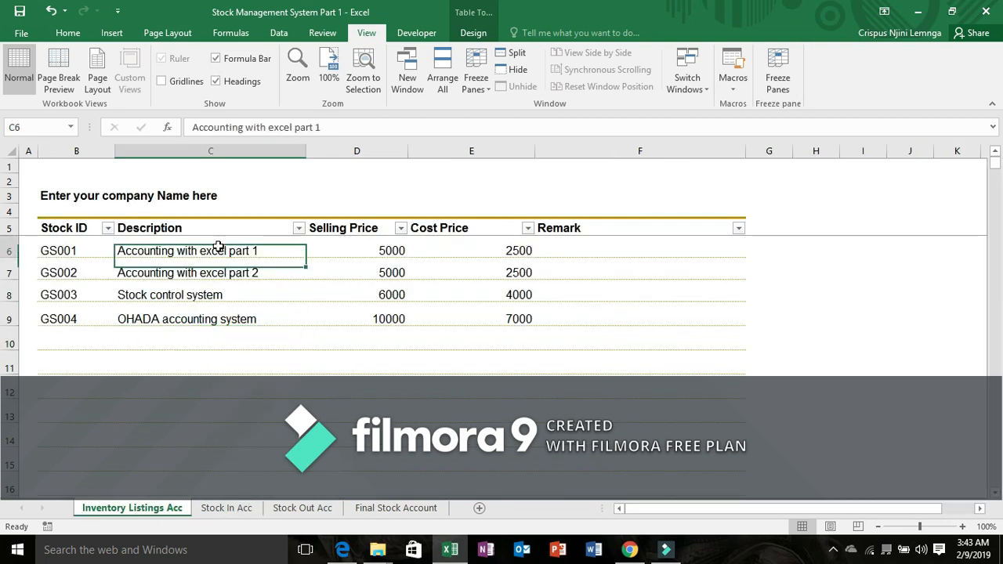
click(229, 508)
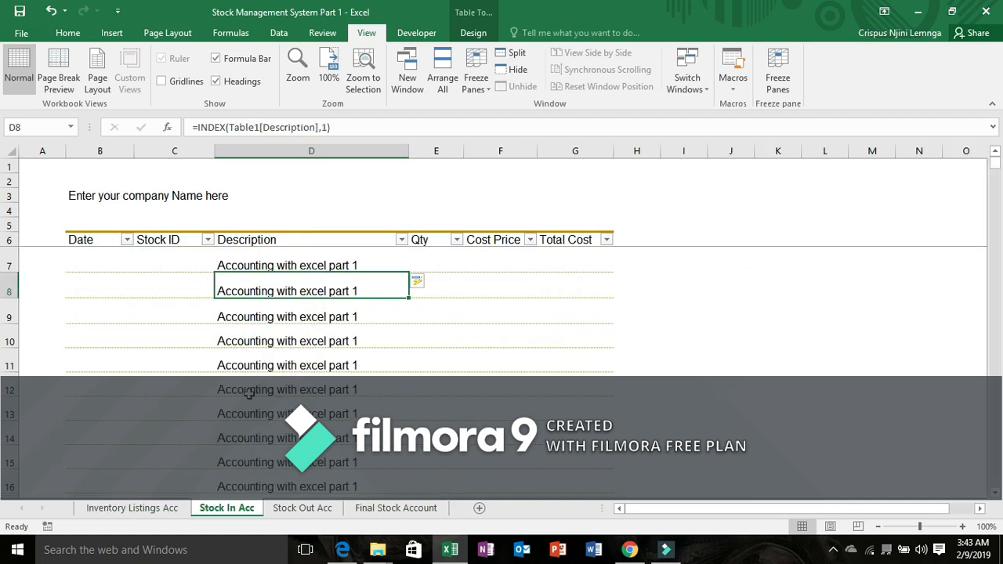
double_click(272, 265)
double_click(369, 266)
text(2)
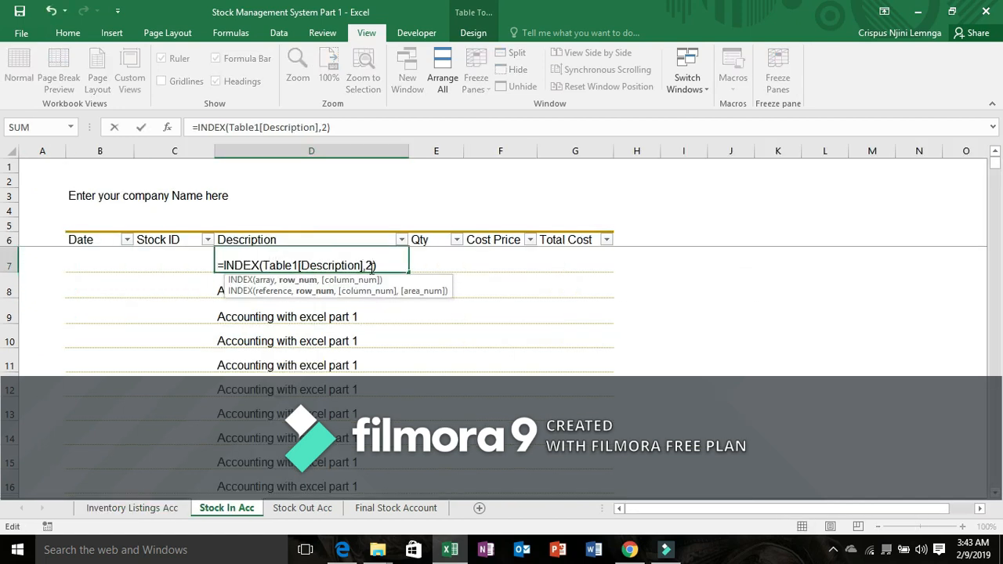
key(Return)
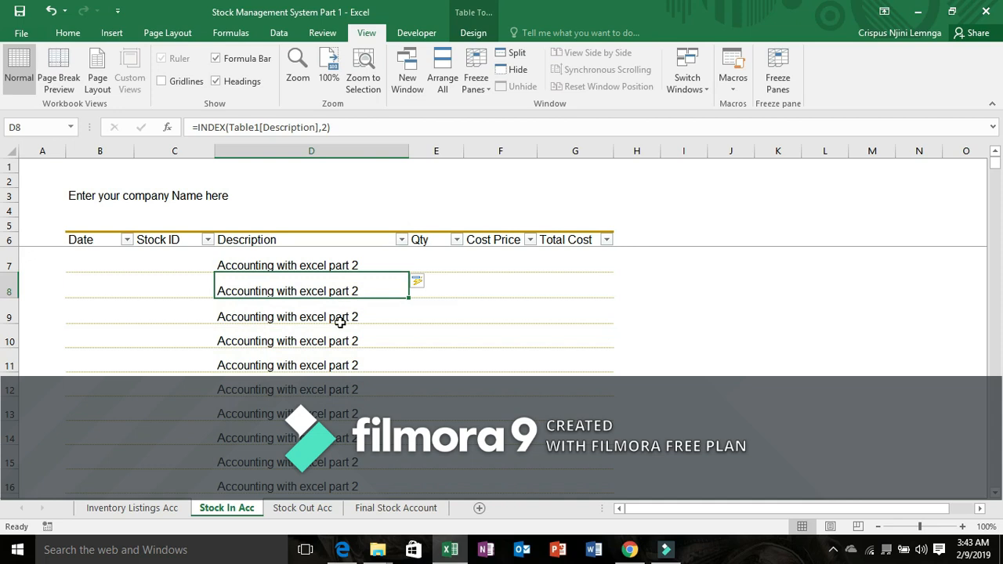
Compare the INDEX row numbers with the order of the descriptions in Inventory Listings Acc, then return to Stock In Acc.
click(173, 501)
click(226, 272)
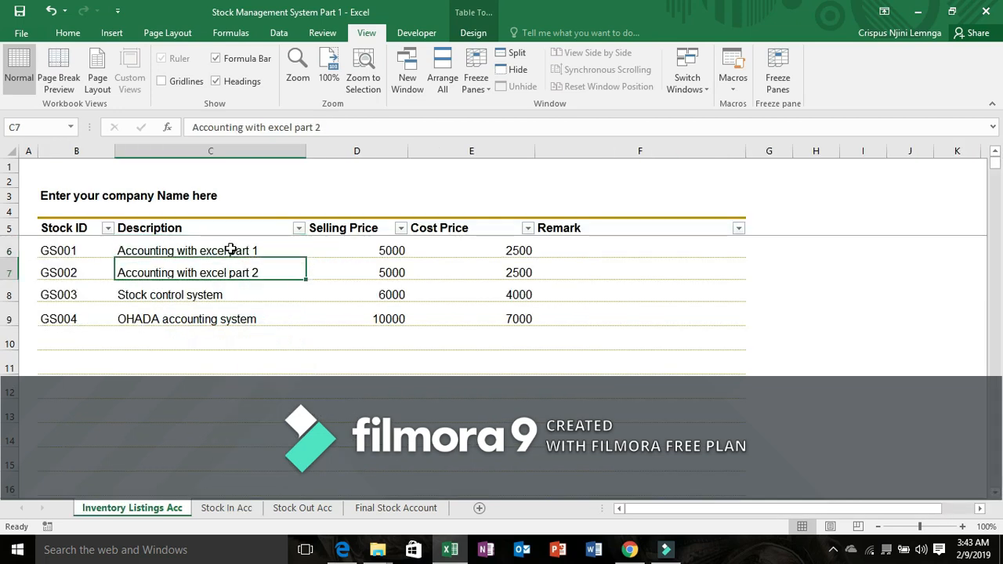
click(231, 249)
click(229, 268)
click(217, 296)
click(231, 255)
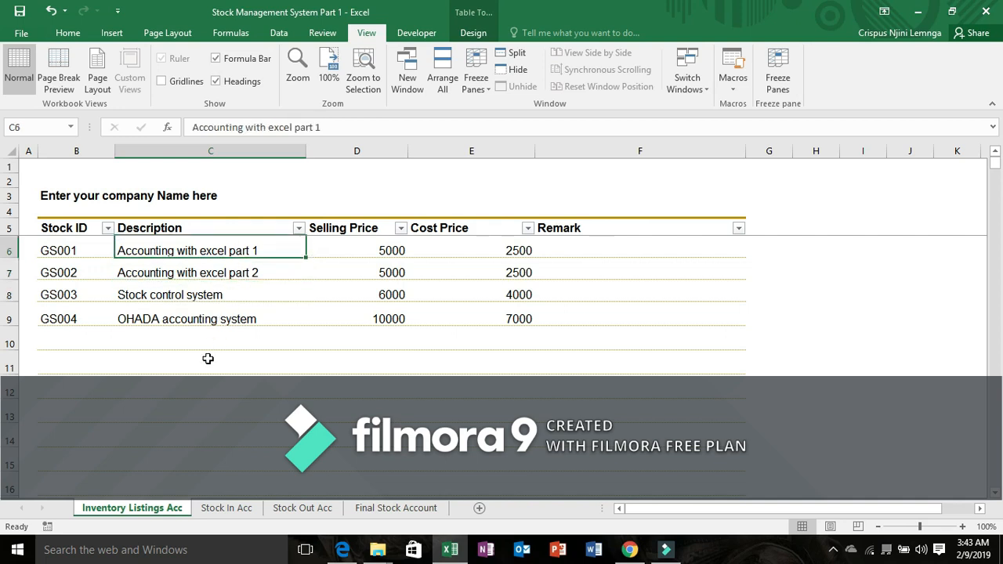
click(227, 508)
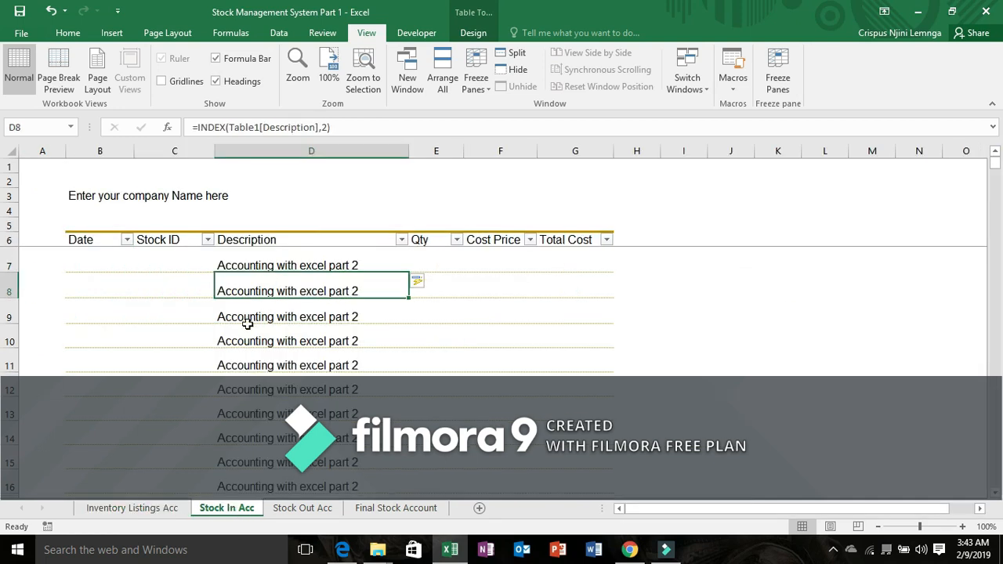
Replace the row number in the D7 INDEX formula of Stock In Acc with a MATCH function.
double_click(269, 264)
click(366, 264)
click(364, 264)
double_click(368, 266)
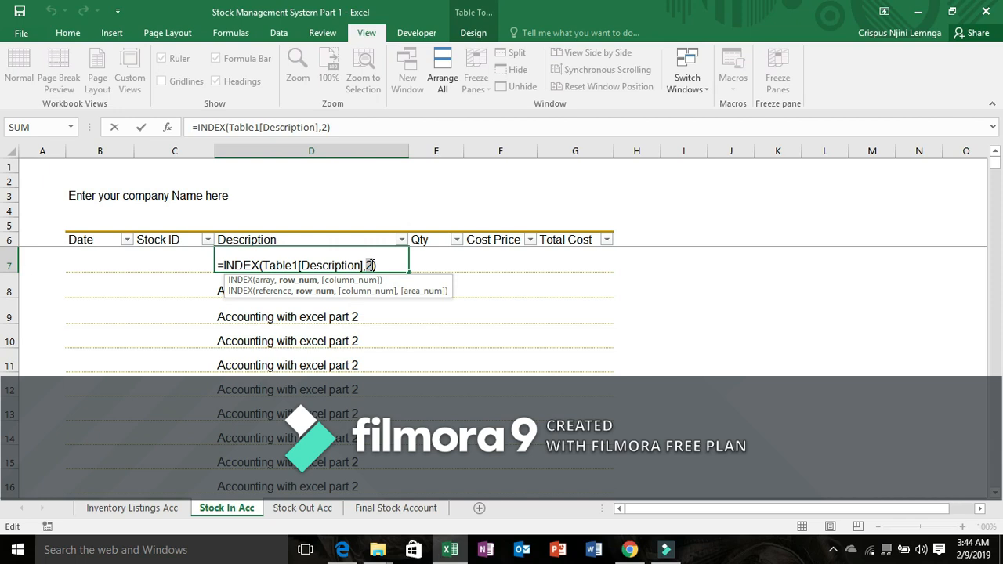
text(nat)
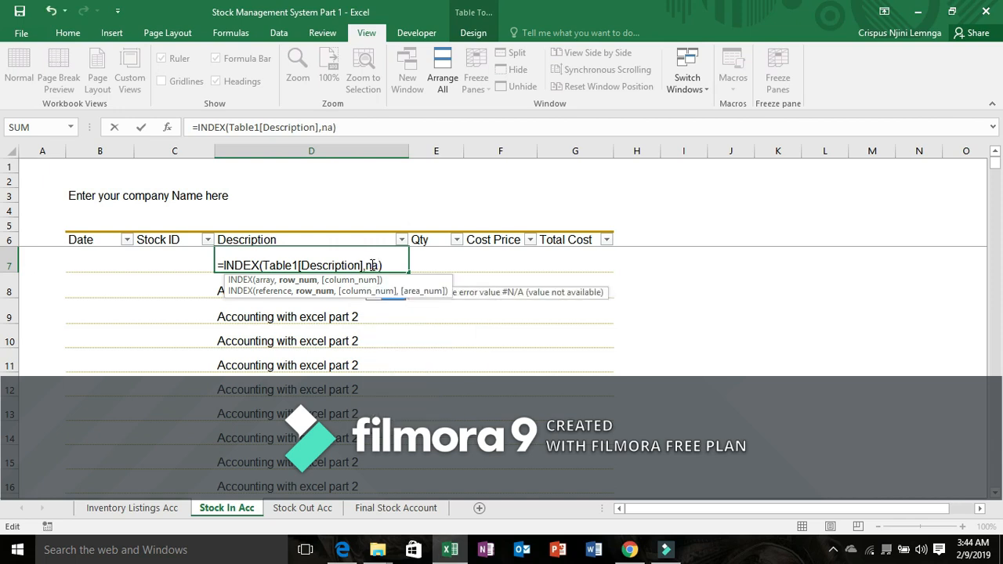
key(BackSpace)
key(BackSpace)
key(BackSpace)
text(Na)
key(BackSpace)
key(BackSpace)
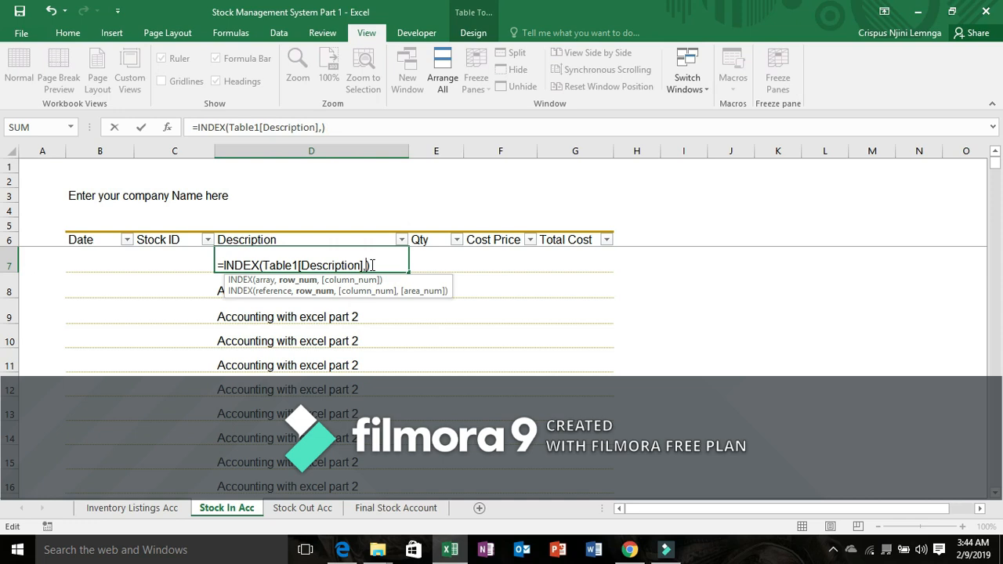
text(Matc)
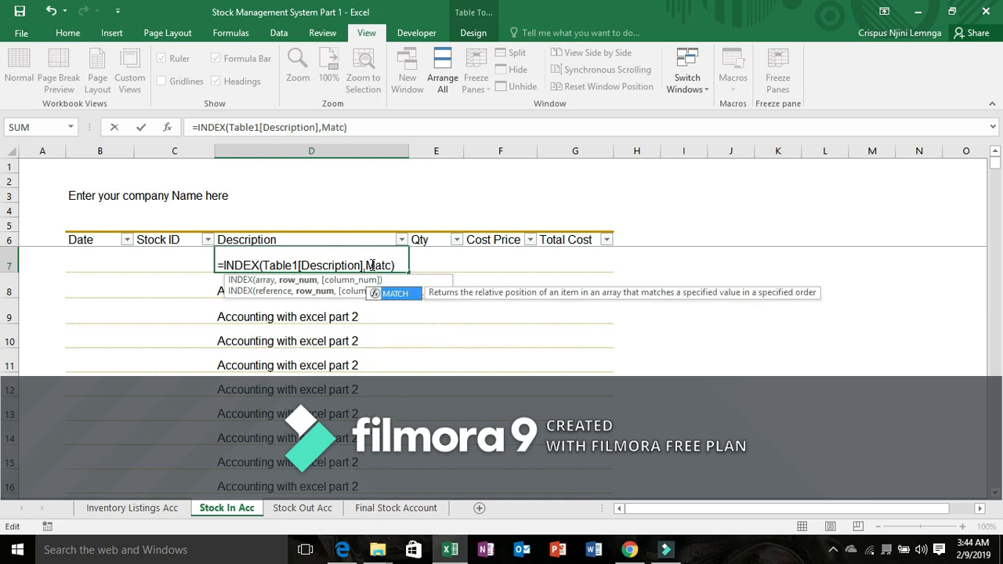
double_click(413, 295)
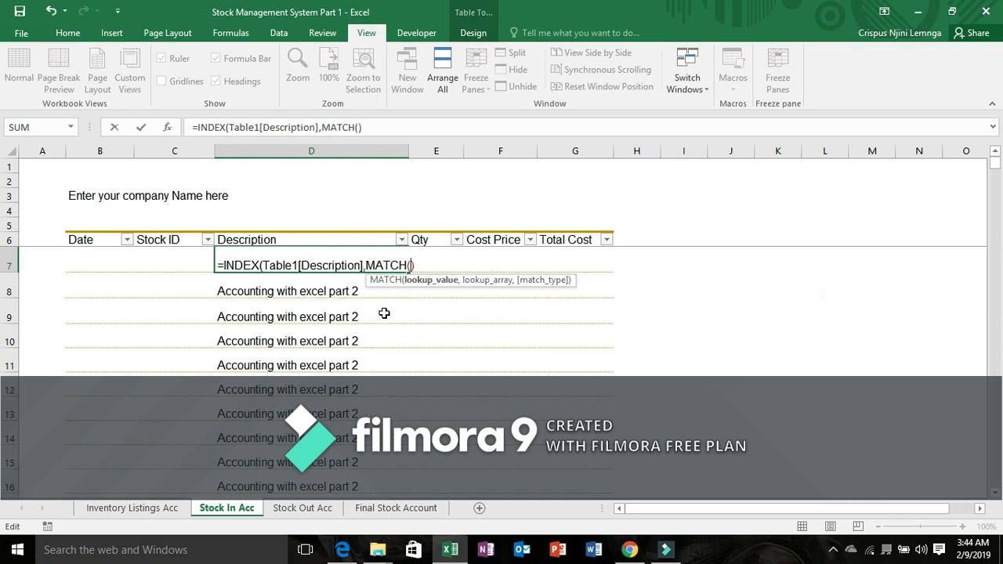
Complete the D7 MATCH with the row's Stock ID, the Stock ID column of Inventory Listings Acc and exact match 0, then check the formula.
click(175, 262)
text(,'Inventory Listings Acc'!)
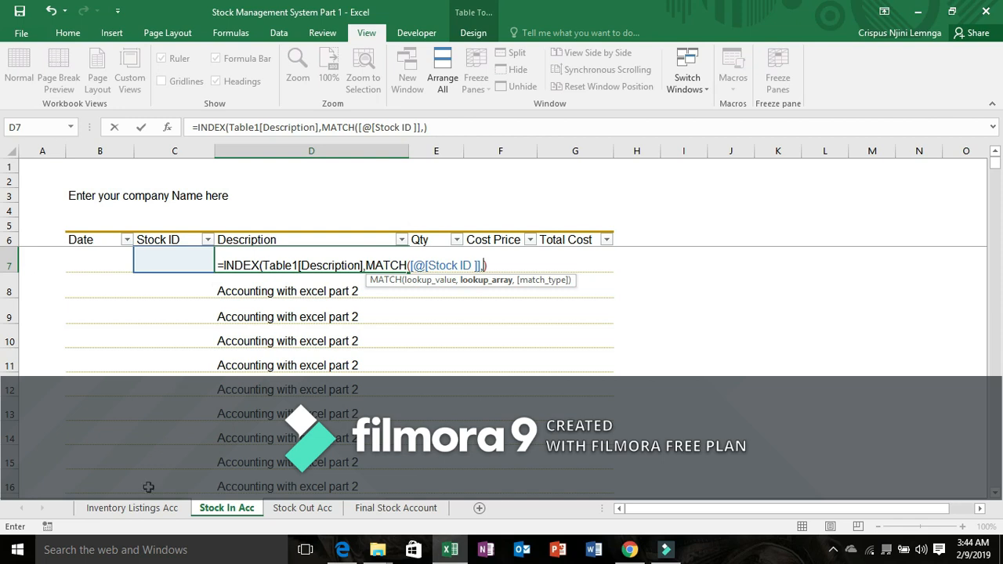
click(131, 507)
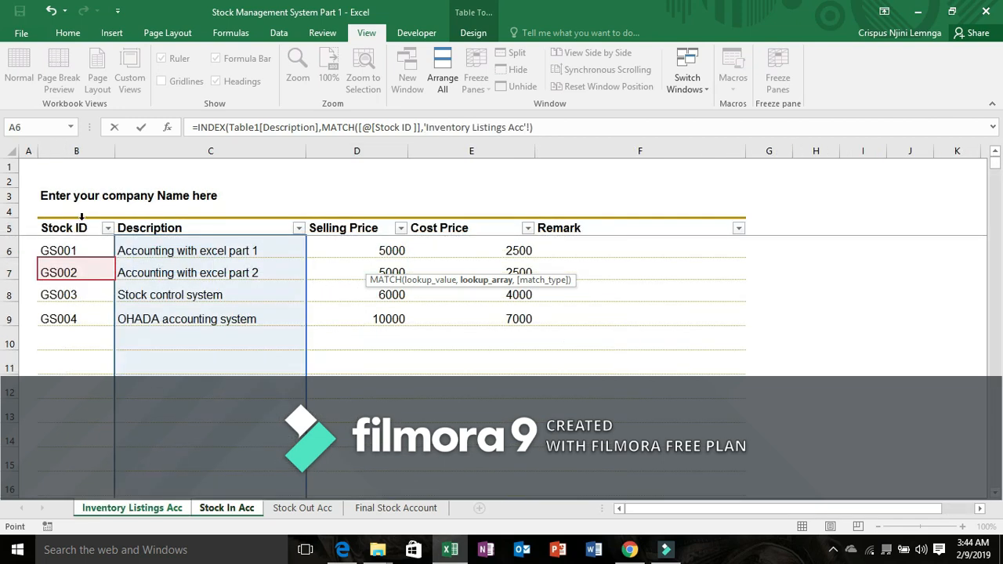
click(81, 217)
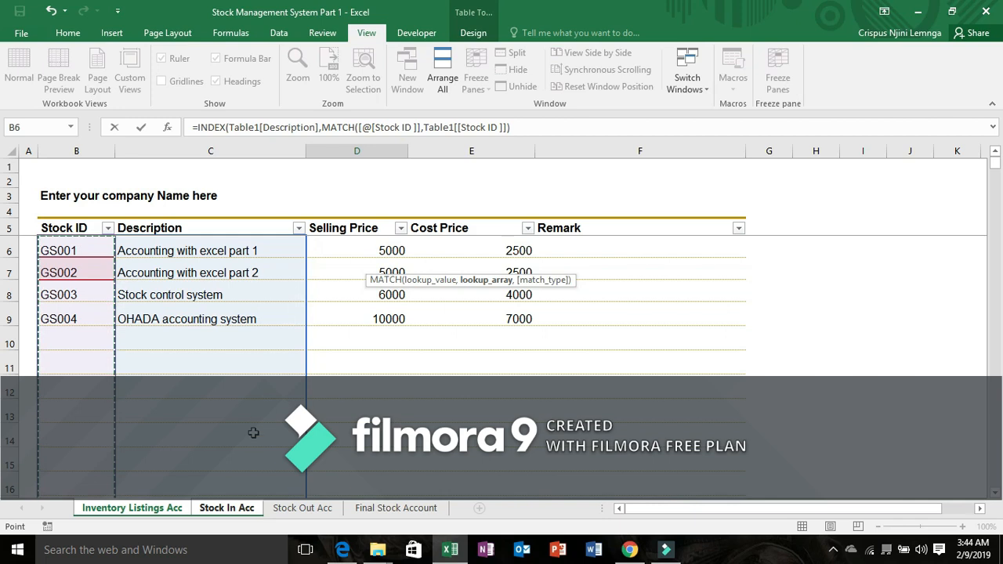
click(233, 508)
text(,)
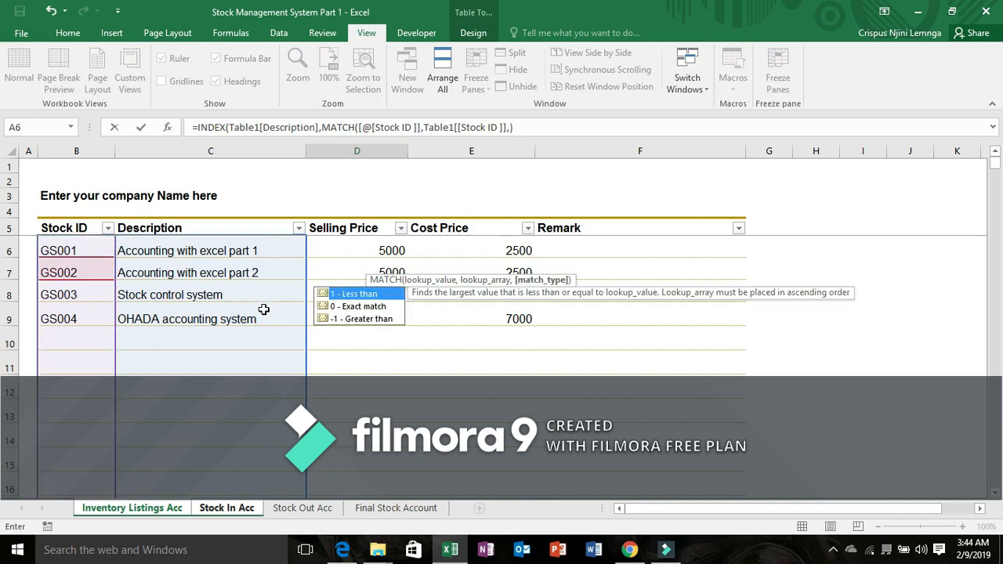
double_click(357, 306)
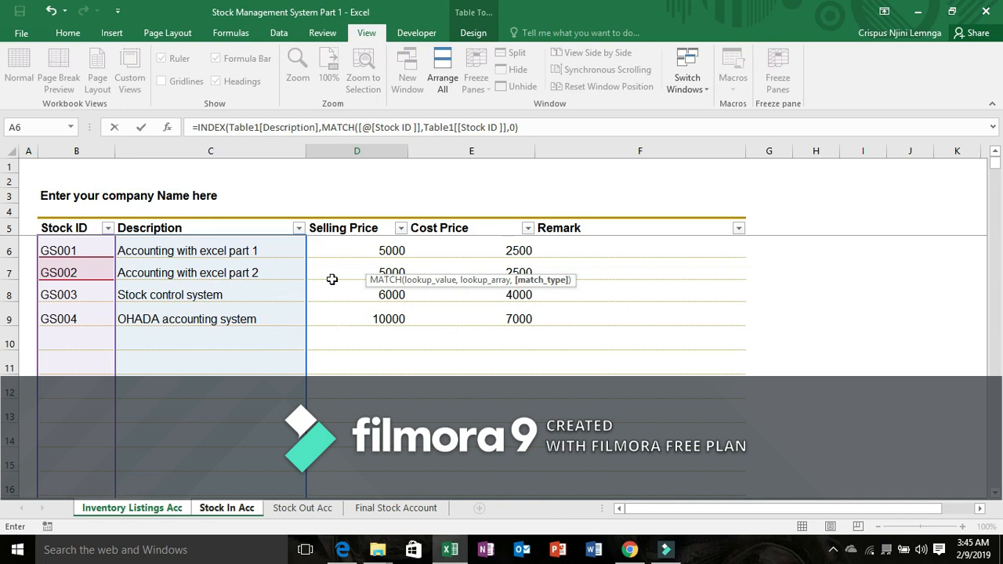
click(525, 127)
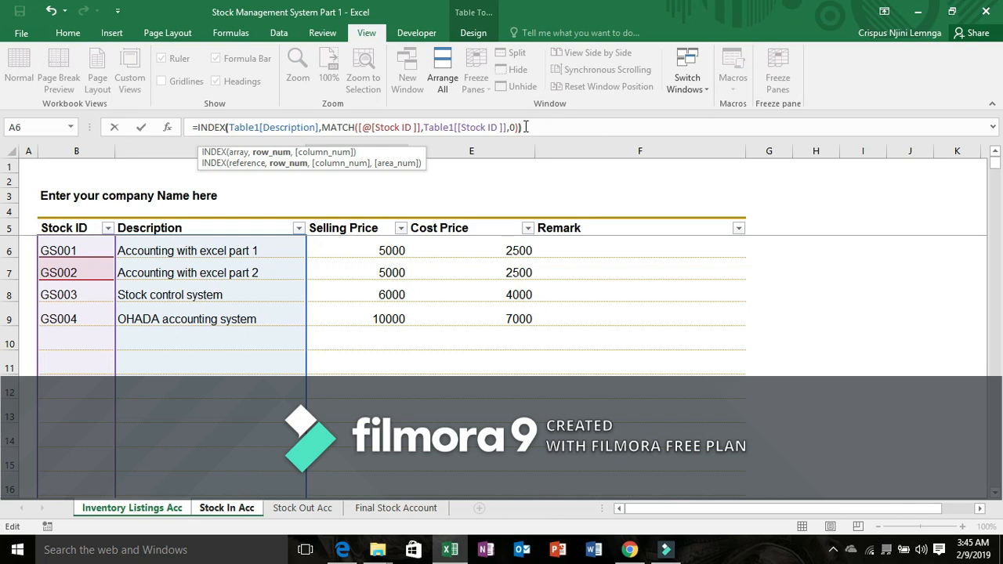
key(Return)
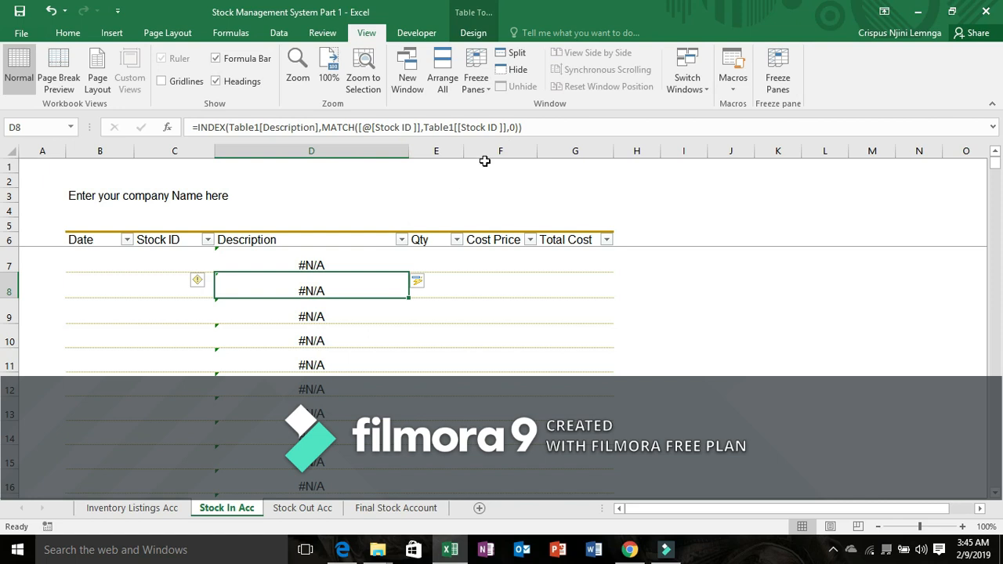
click(311, 264)
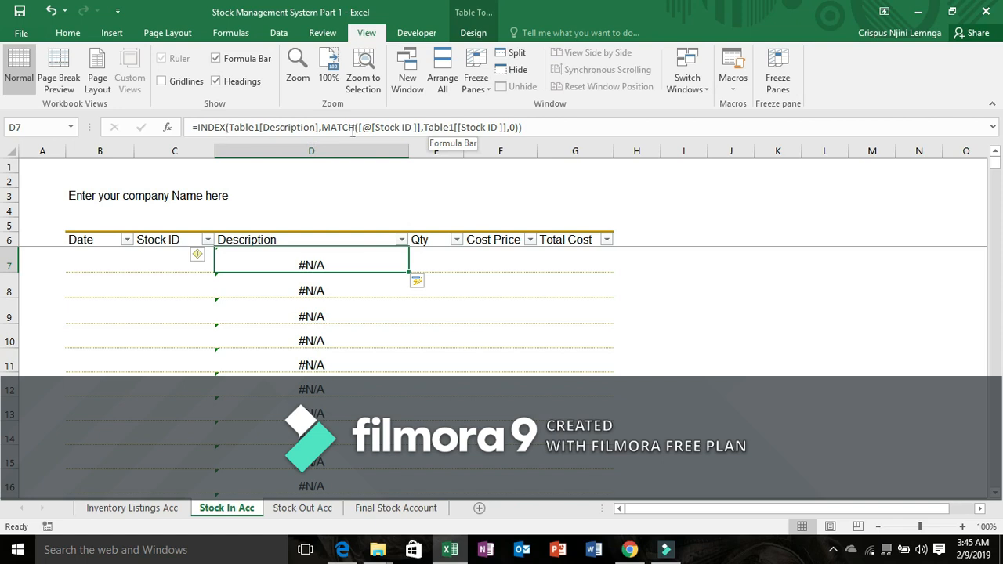
click(518, 128)
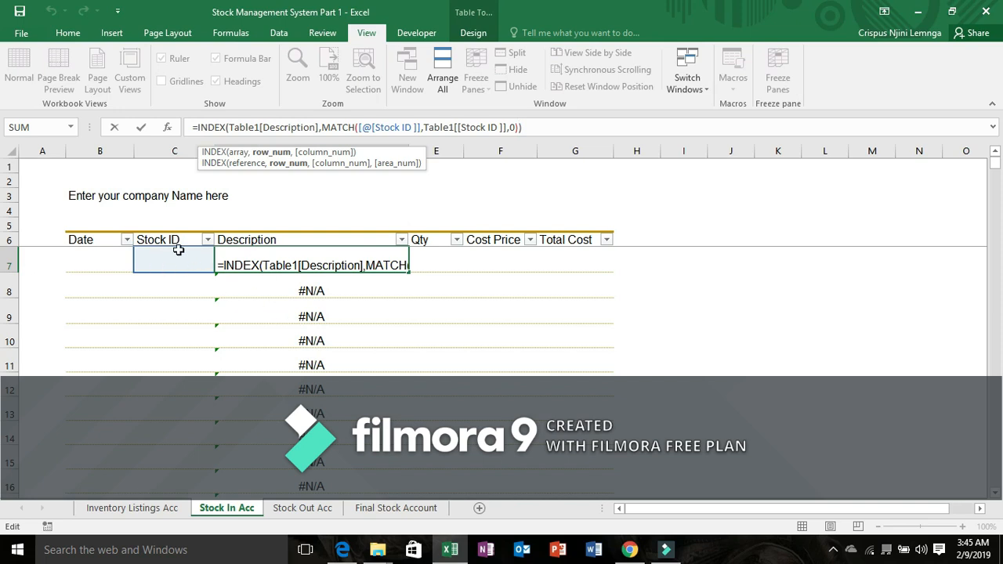
key(Return)
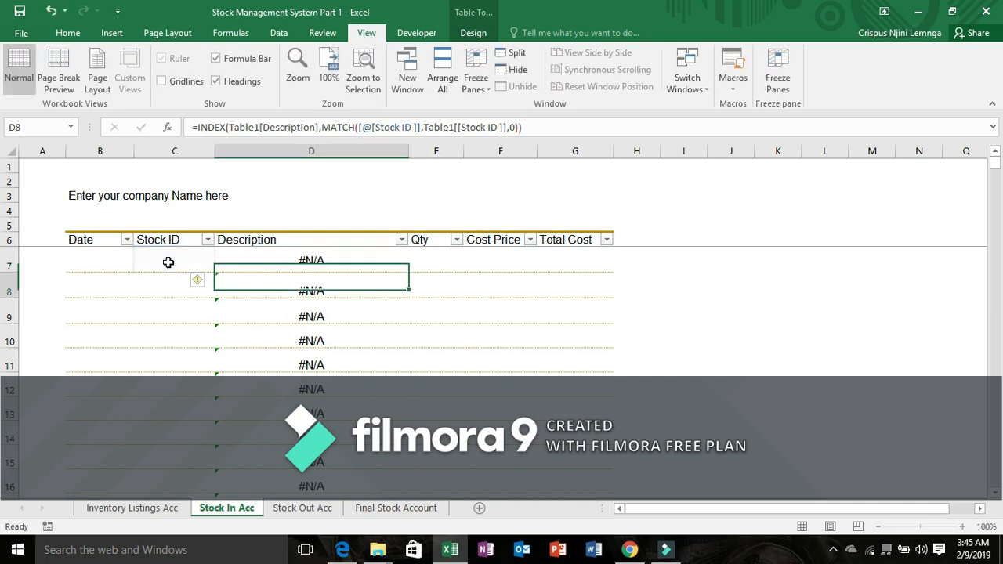
Enter stock ID GS002 in capitals in cell C7 and GS003 in cell C8 of Stock In Acc.
click(185, 261)
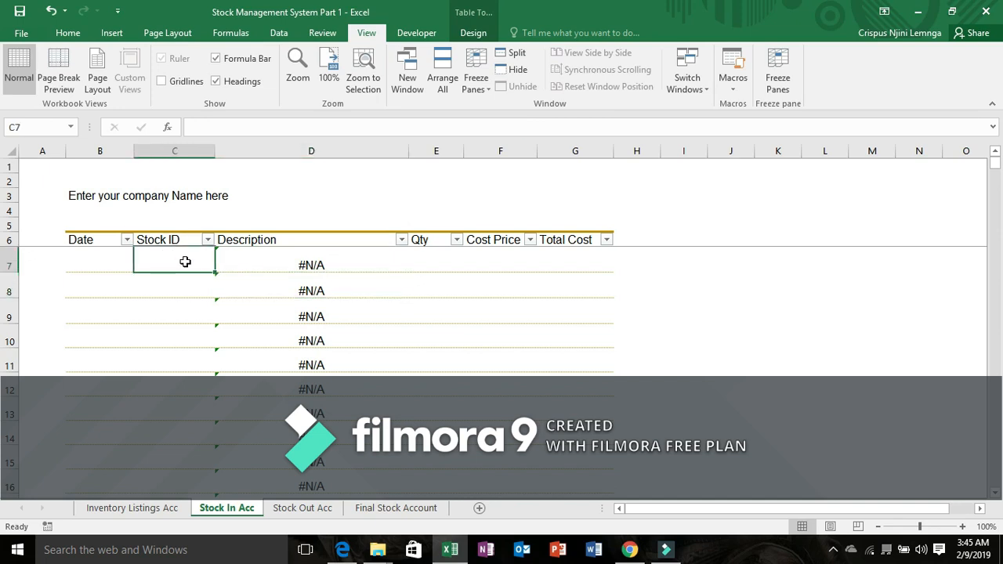
text(gs002)
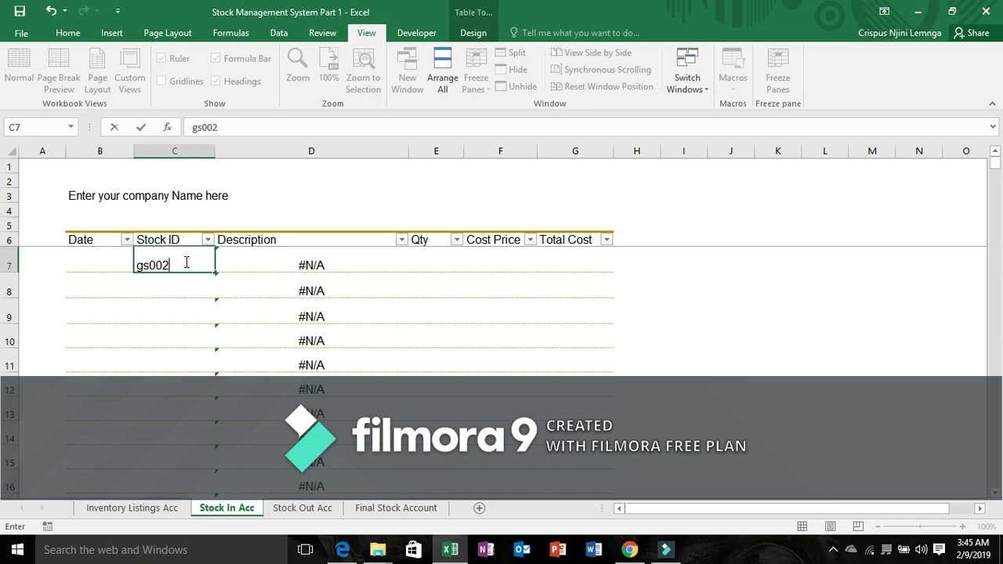
key(Return)
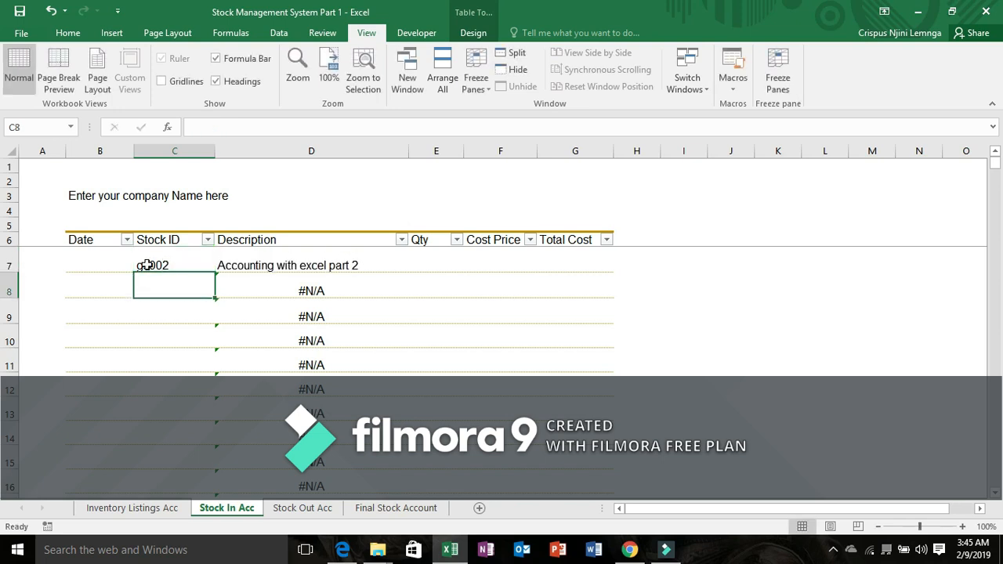
click(149, 264)
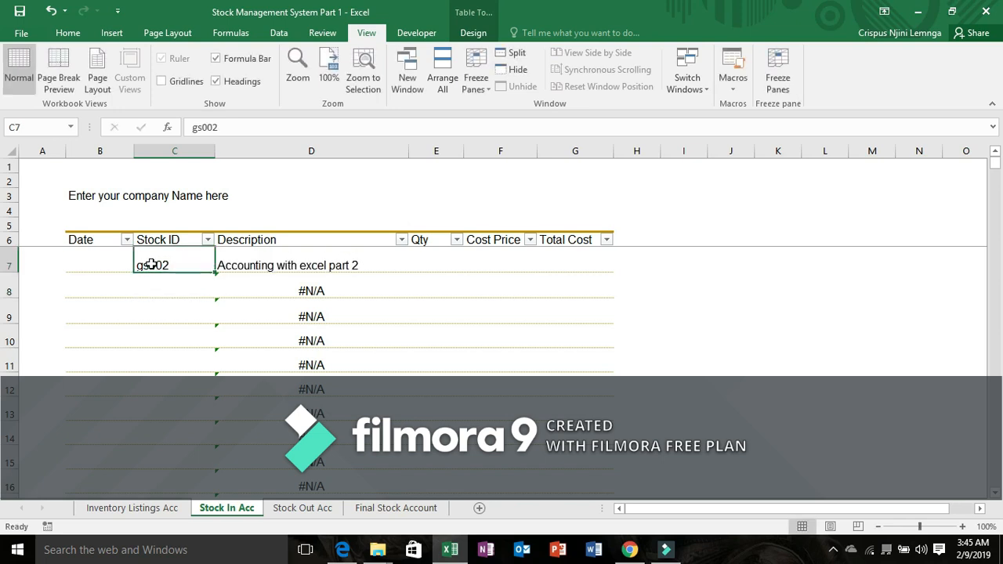
text(GS002)
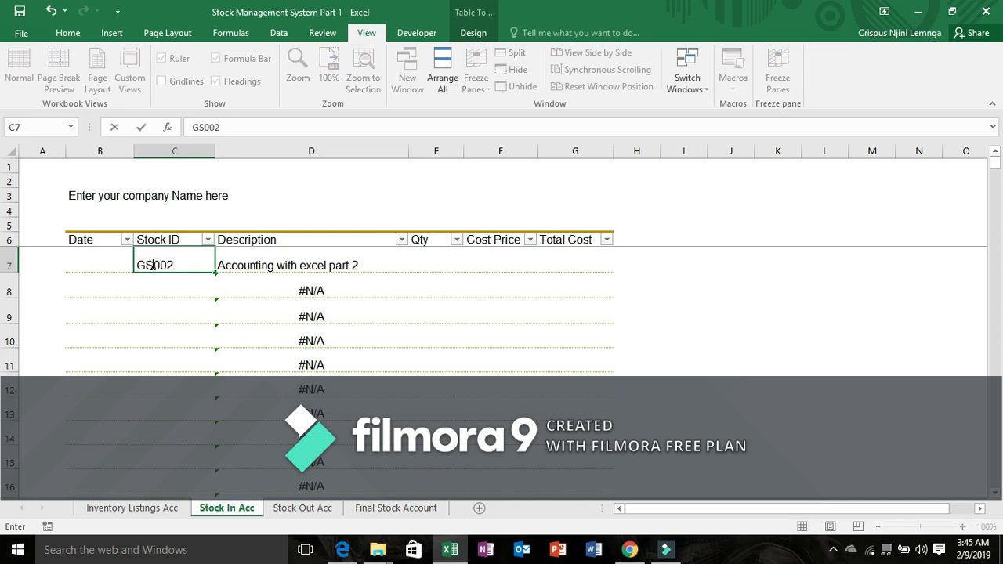
key(Return)
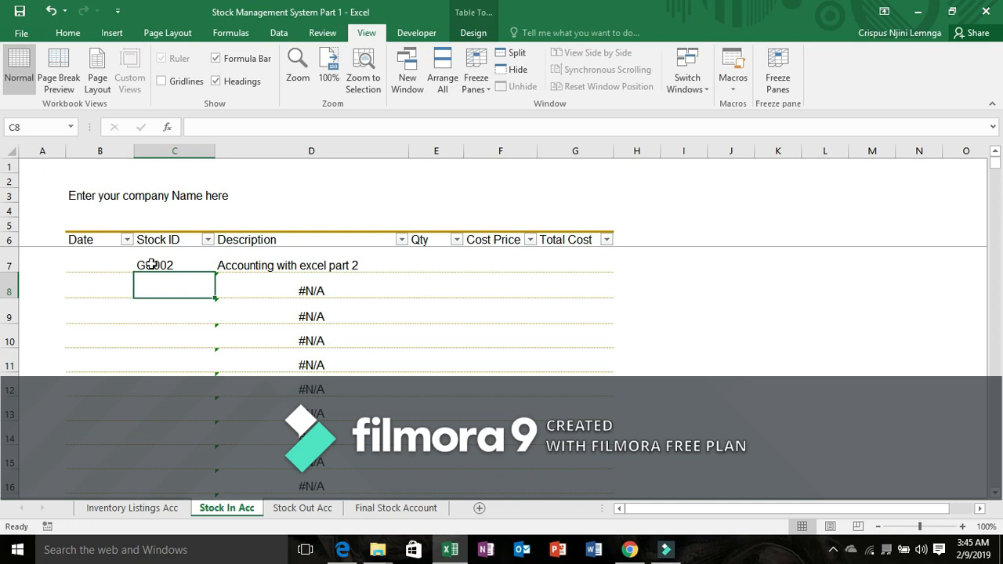
text(GS003)
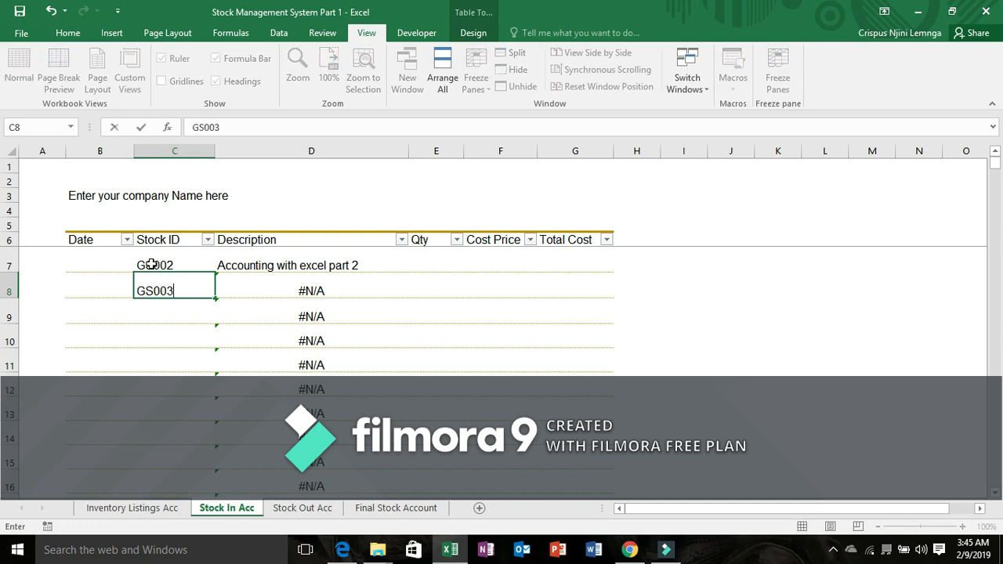
click(157, 317)
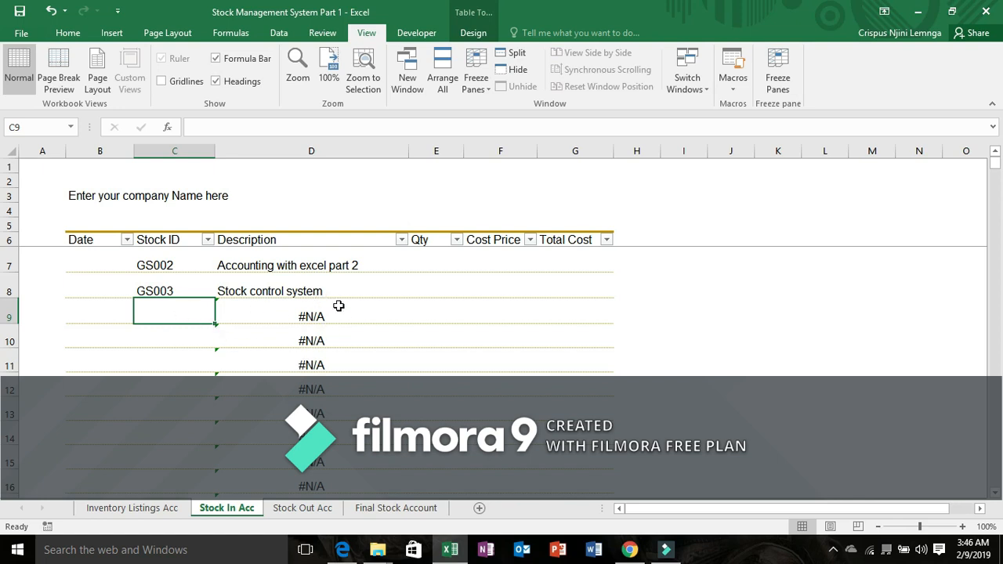
Wrap the D7 INDEX/MATCH formula in IFERROR with an empty string "" as the value if error.
click(229, 266)
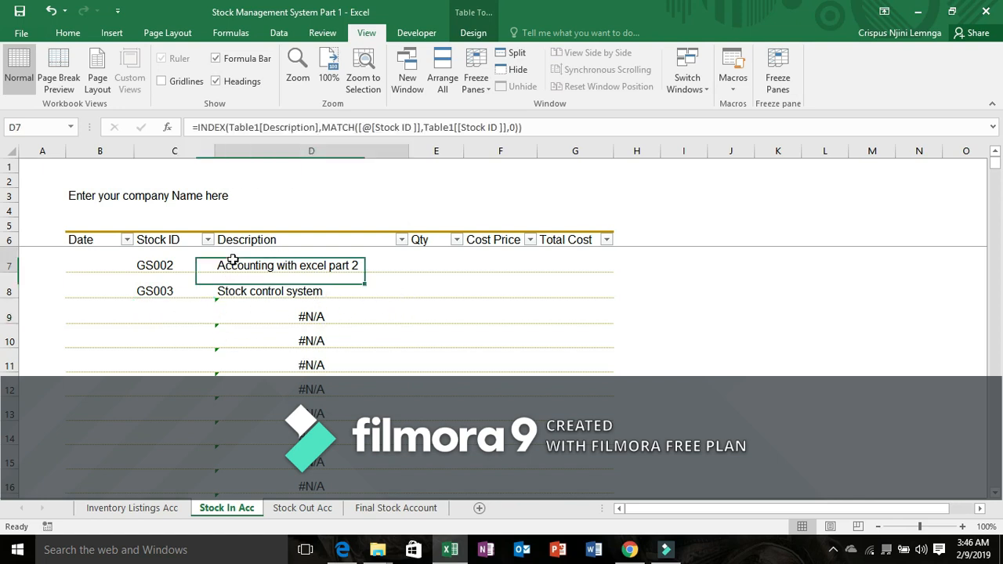
click(199, 128)
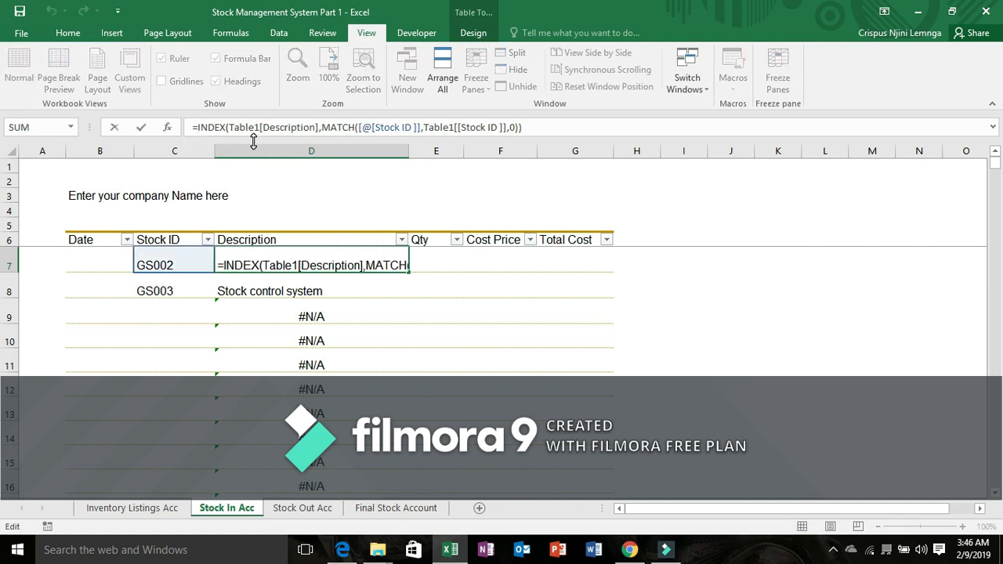
text(IF)
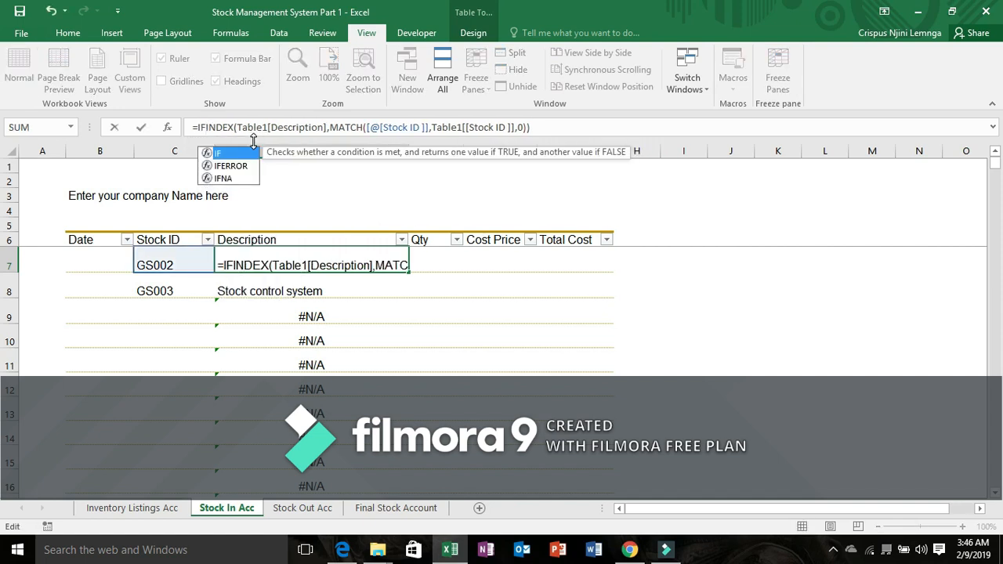
double_click(238, 164)
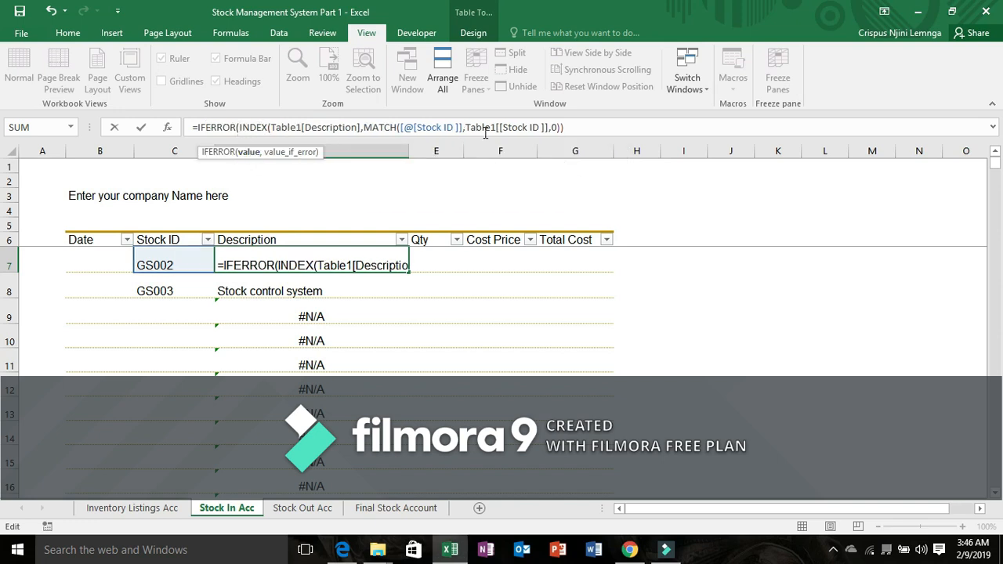
click(573, 126)
text(,)
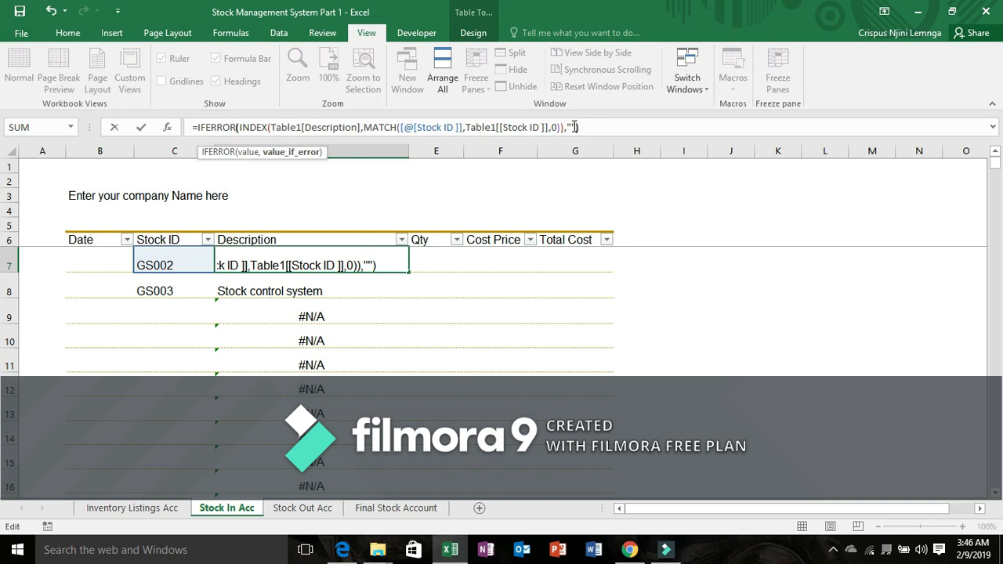
key(Return)
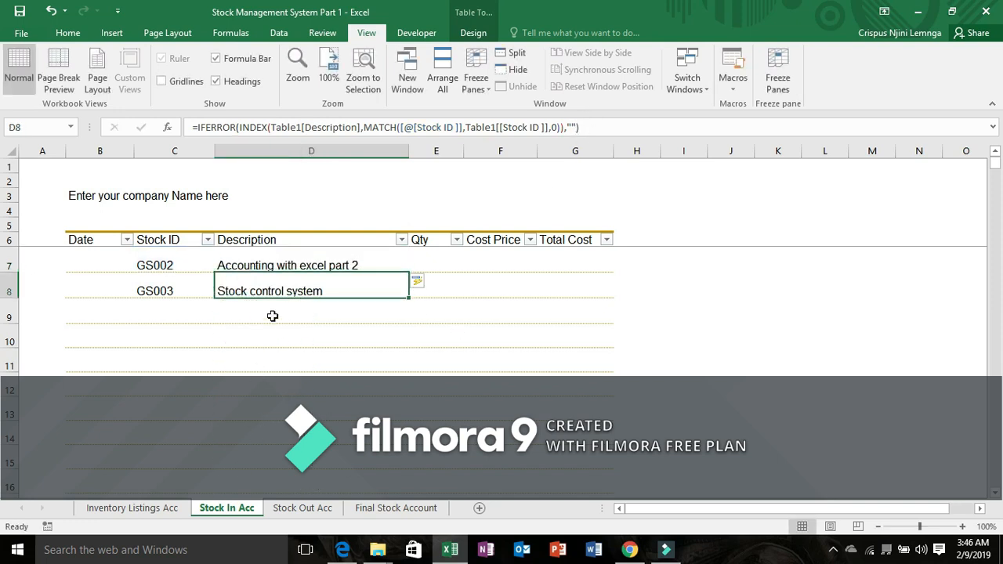
Enter stock ID GS001 in cell C9 of Stock In Acc.
click(175, 312)
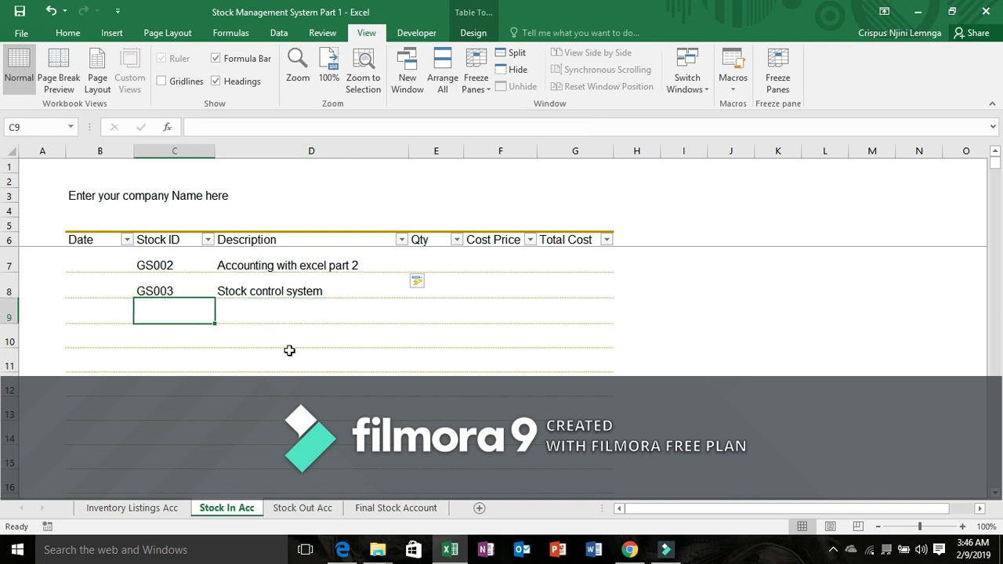
text(GS001)
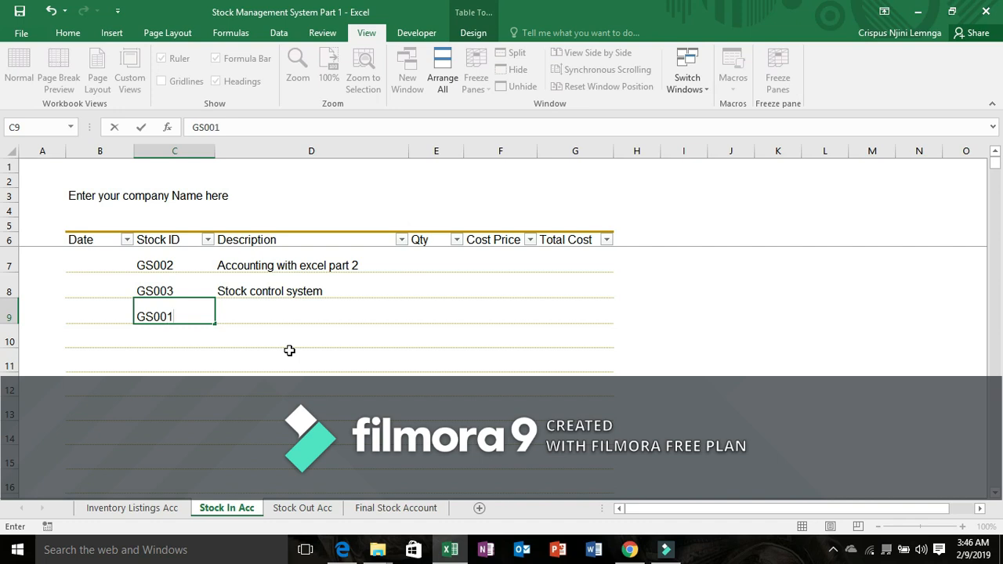
key(Return)
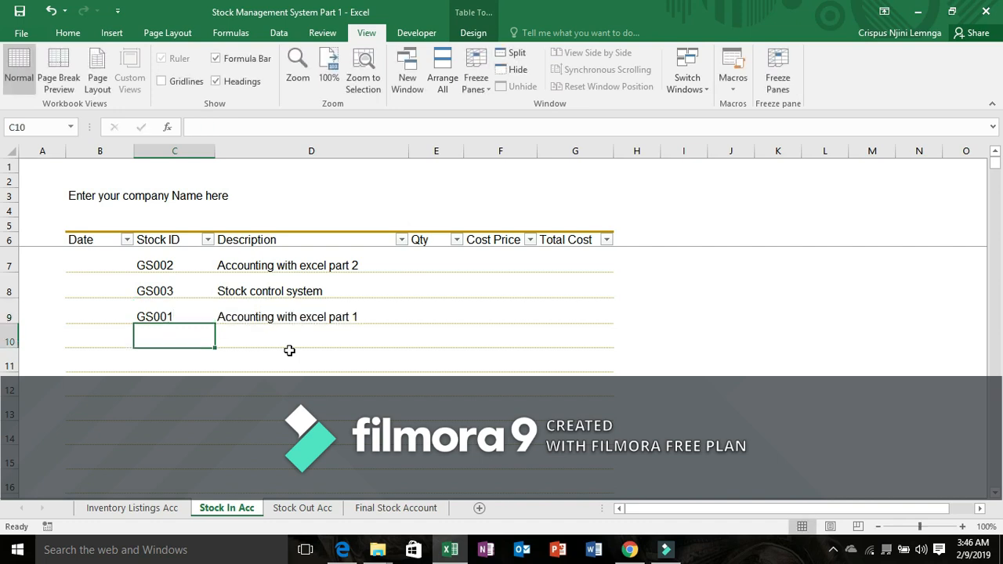
Widen the Cost Price column F slightly in Stock In Acc.
click(426, 276)
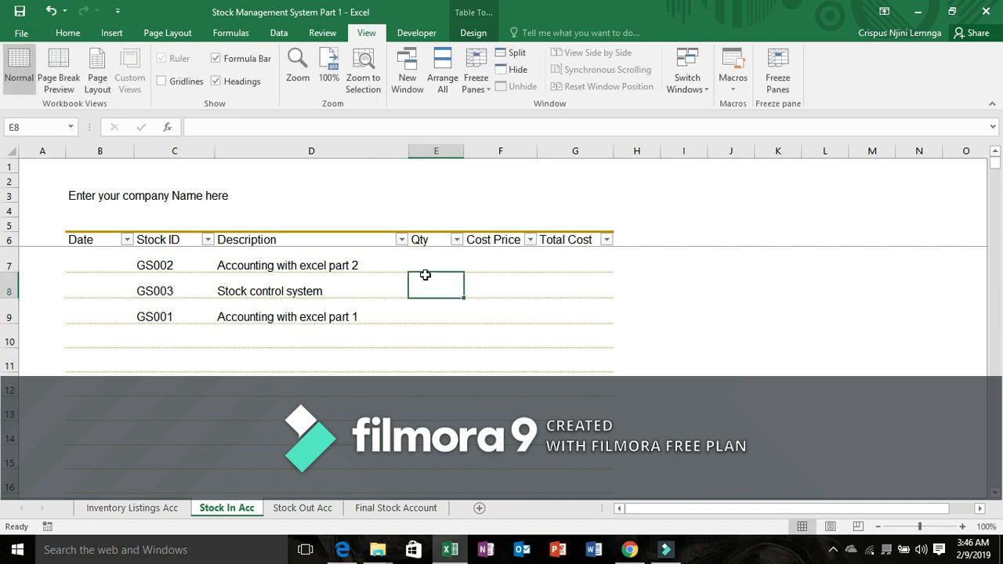
click(508, 269)
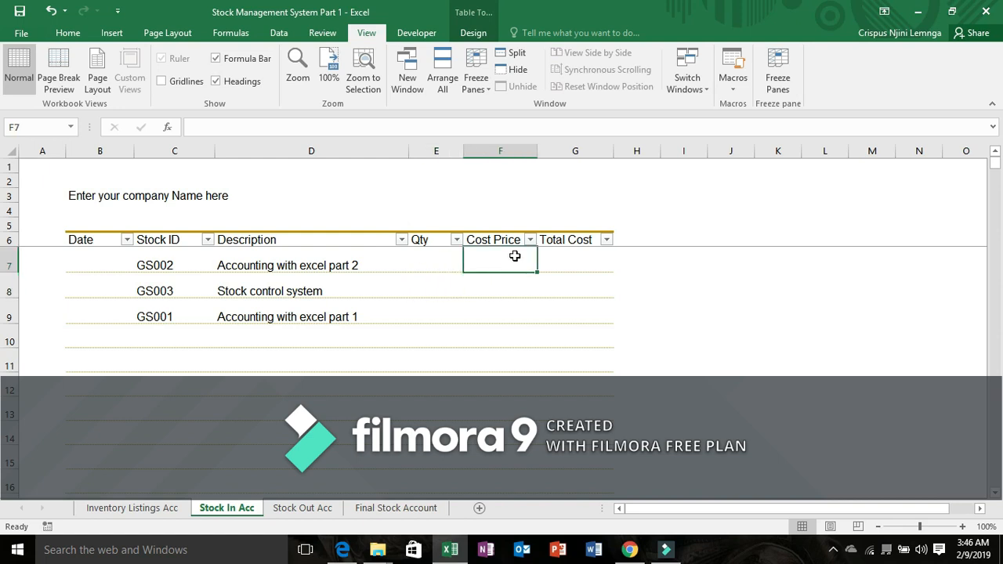
drag(537, 148, 550, 150)
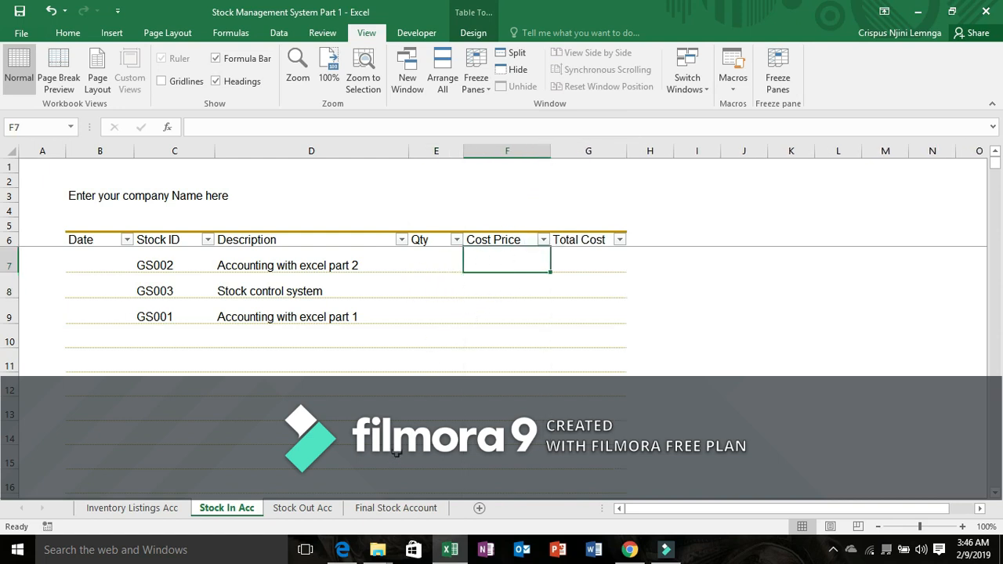
Start an INDEX formula in cell F7 of Stock In Acc, using the Cost Price column of the Inventory Listings Acc table as the array.
click(168, 508)
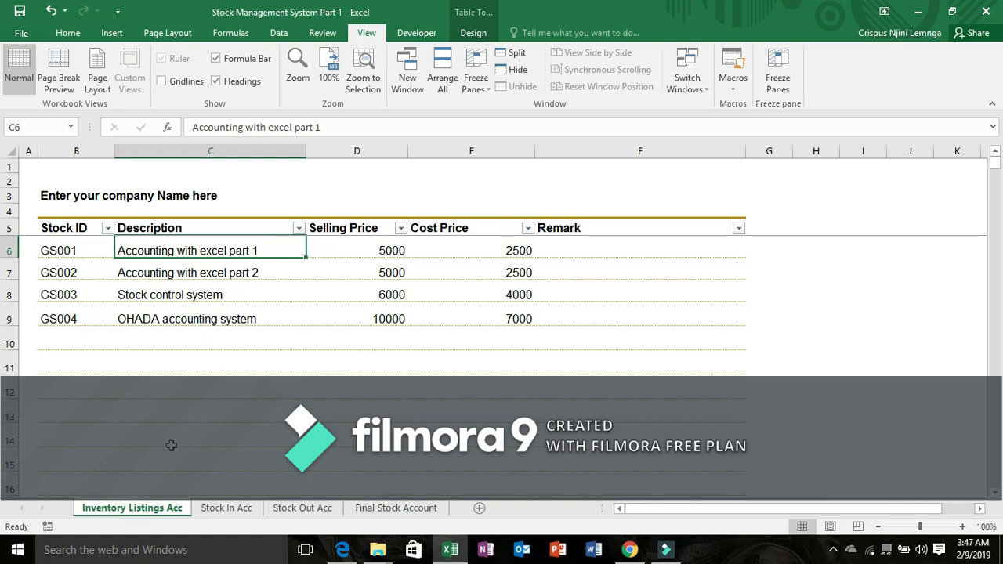
click(247, 510)
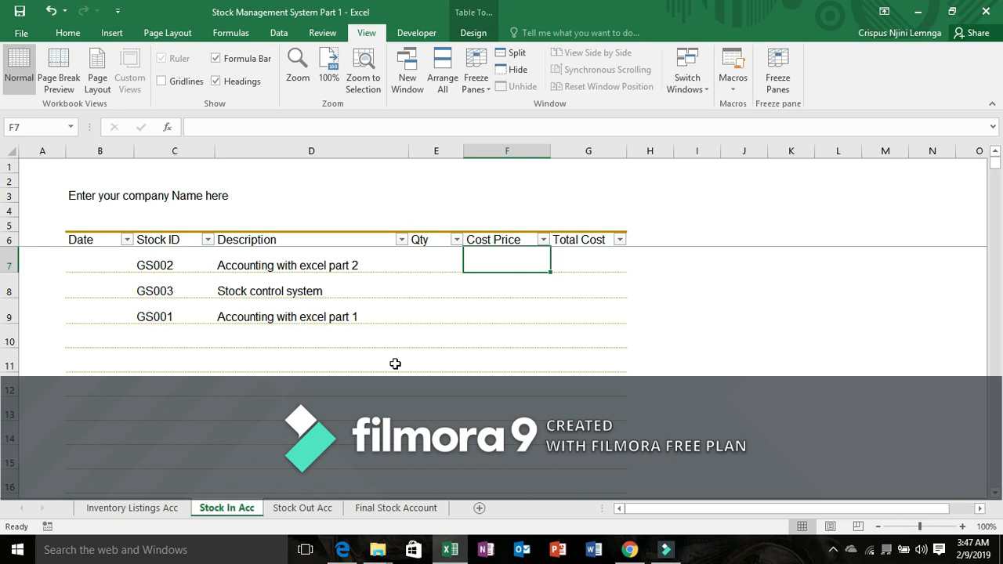
text(=)
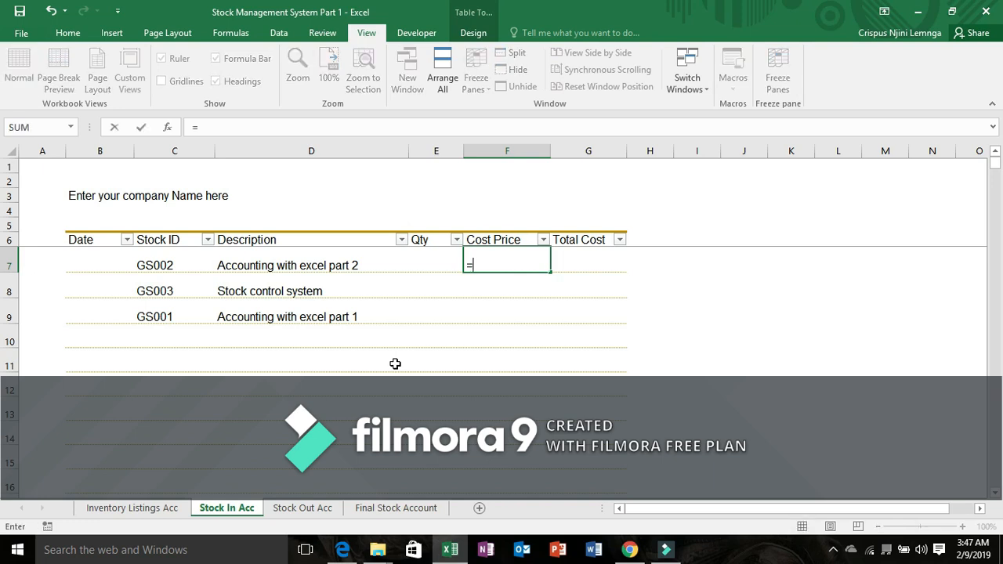
text(INDEX)
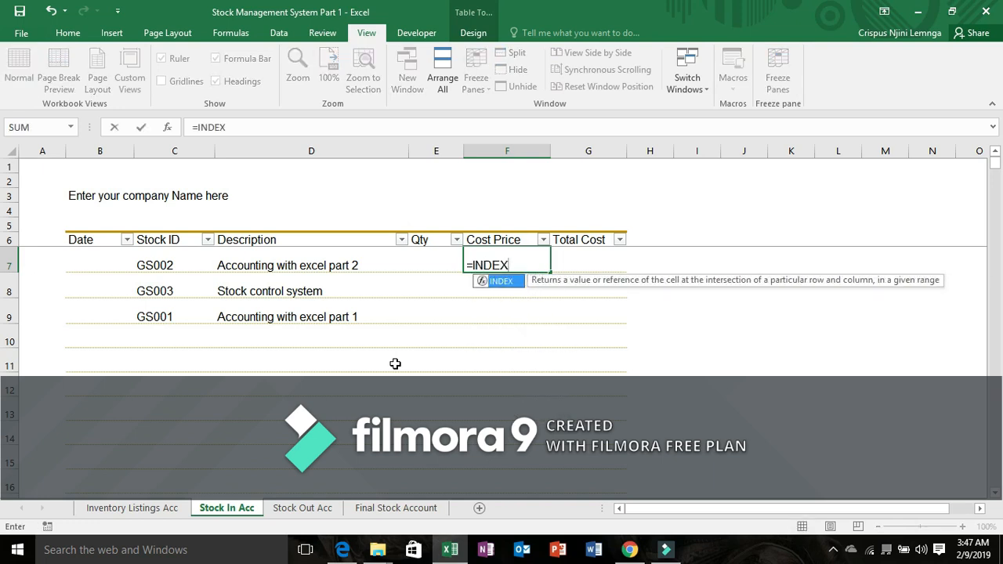
text(()
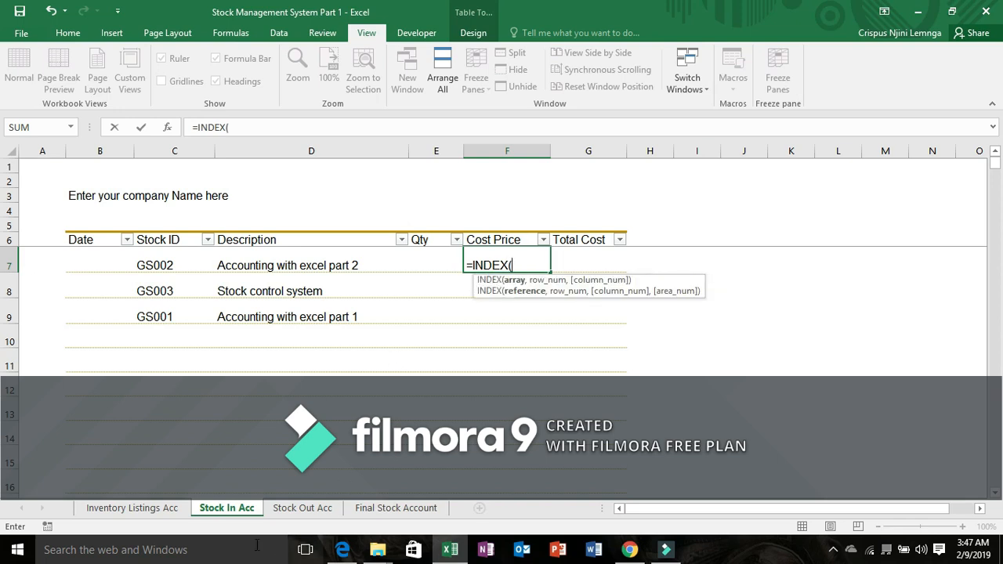
click(131, 508)
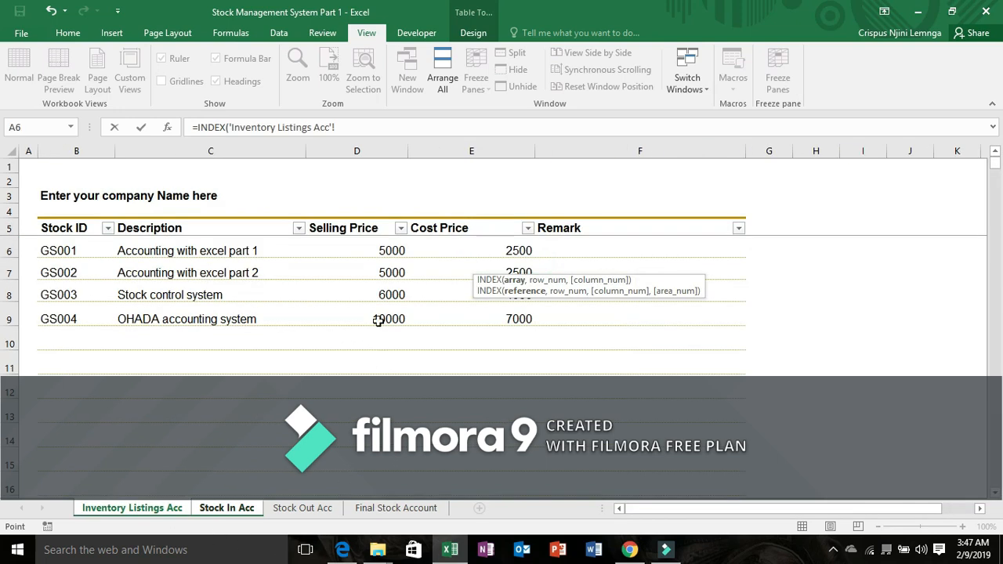
click(449, 217)
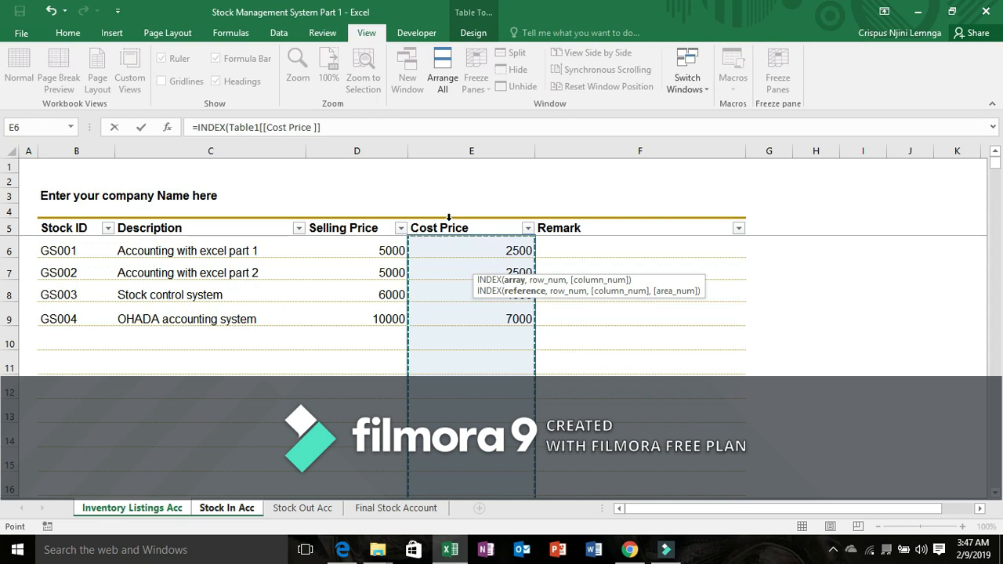
text(,)
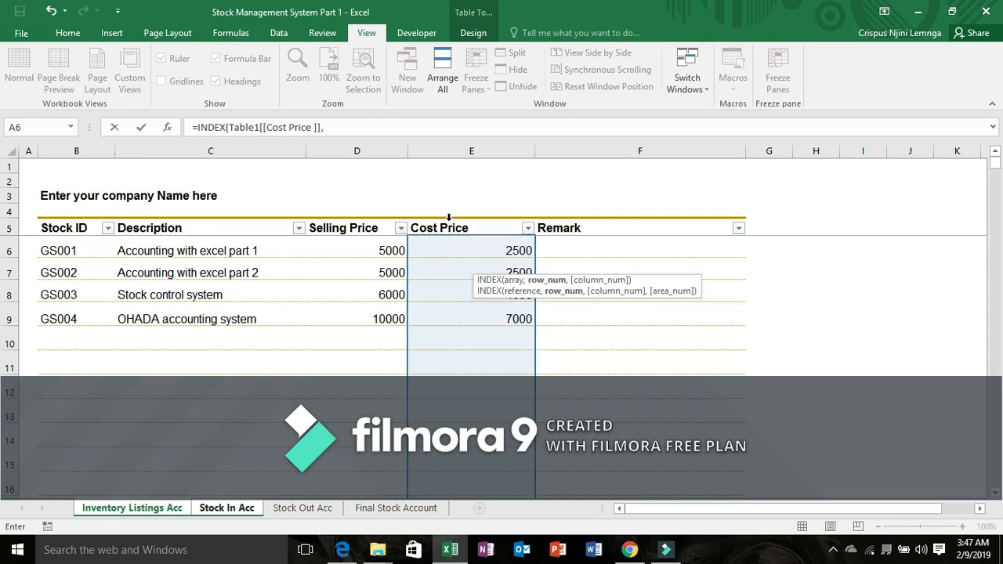
Add a MATCH as the row number, looking up this row's Stock ID in the inventory table's Stock ID column with match type 0.
text(MATCH()
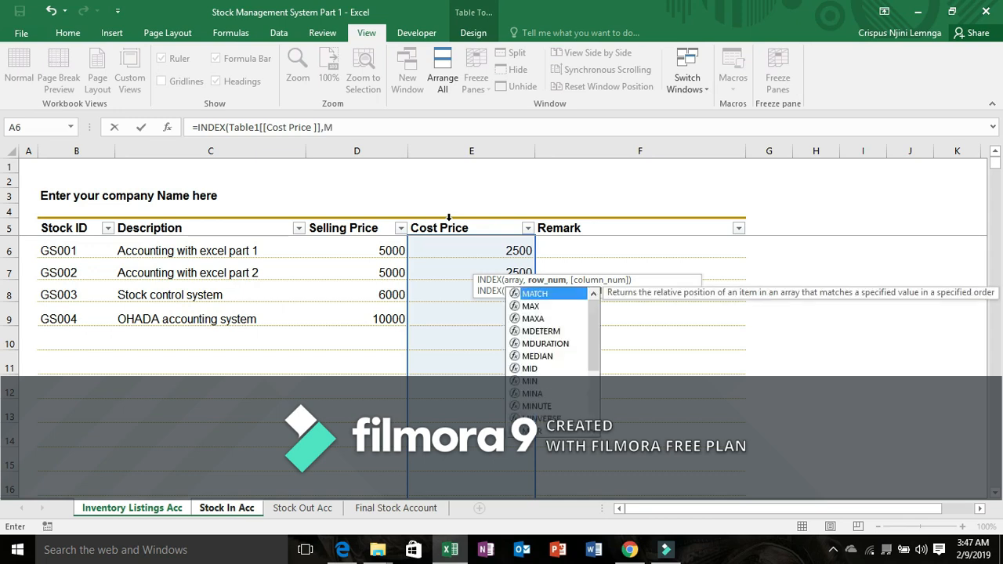
double_click(541, 293)
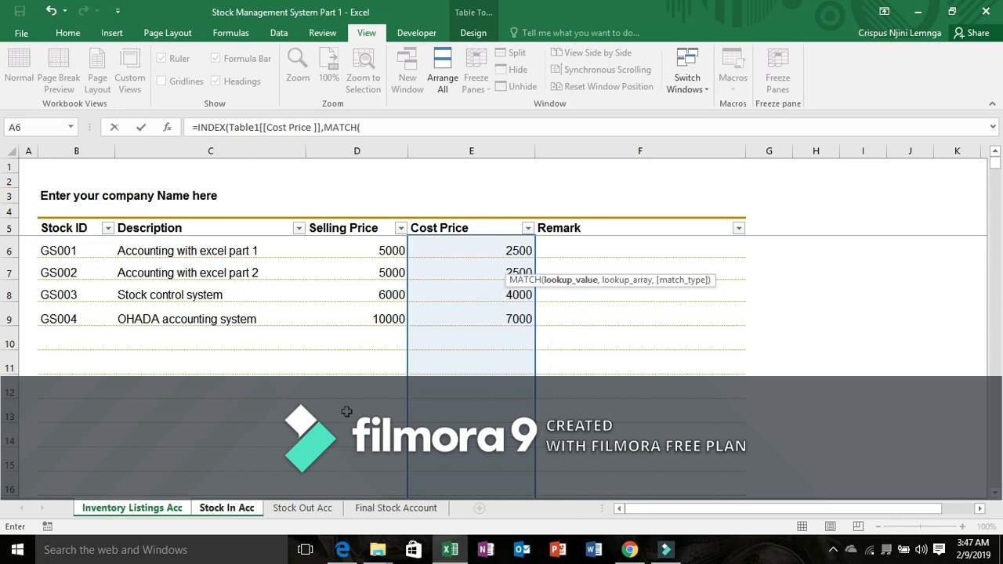
click(304, 508)
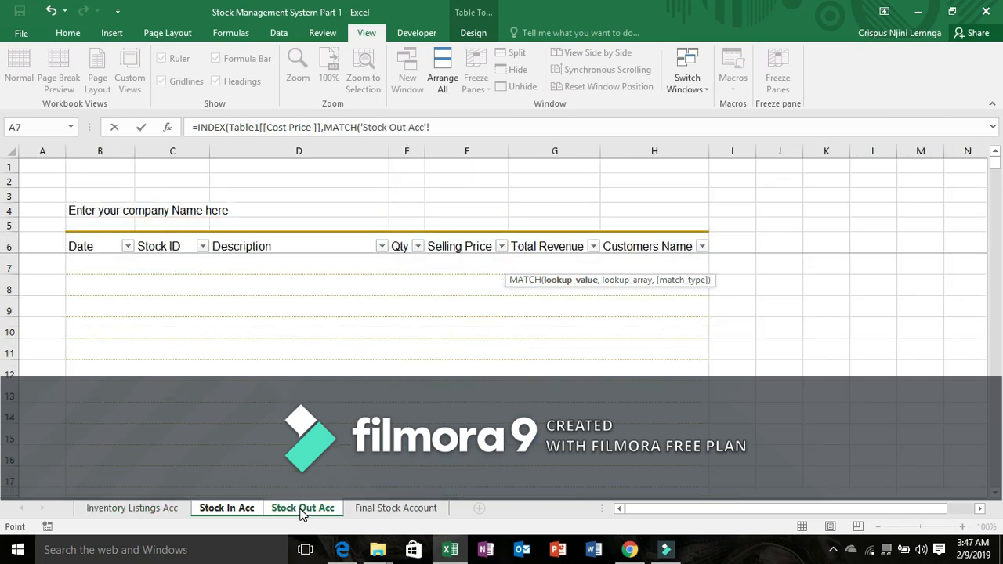
click(245, 510)
click(154, 265)
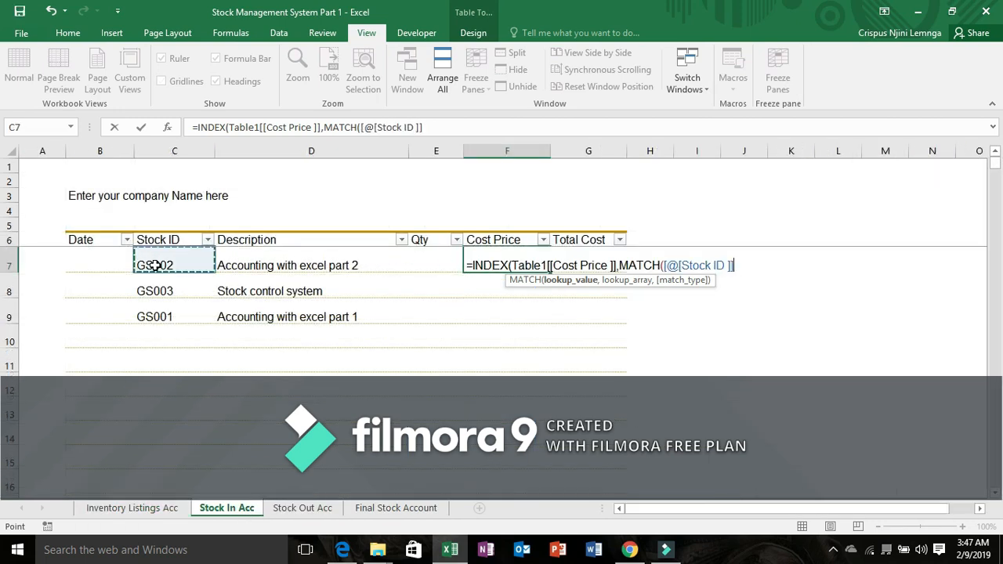
text(,)
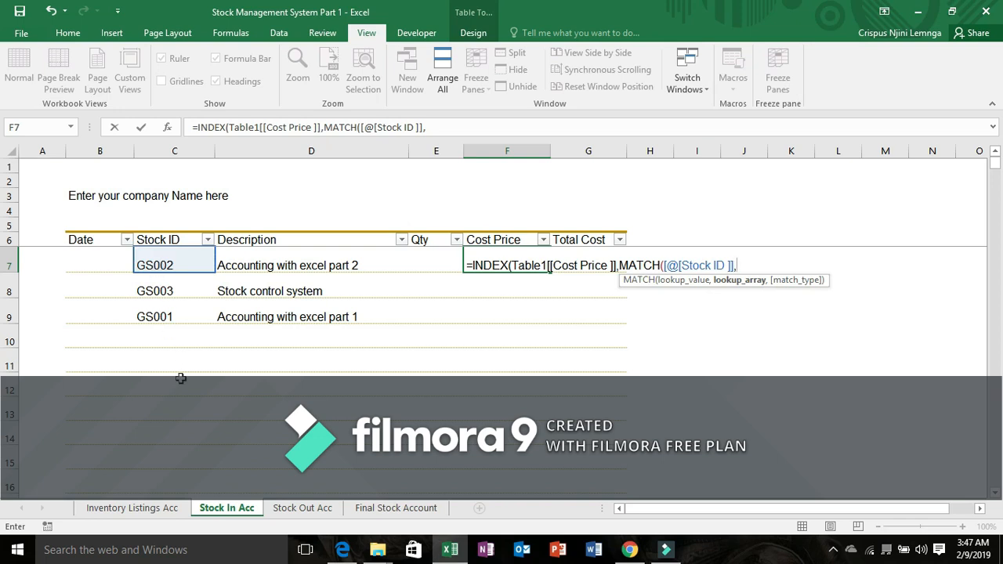
click(166, 508)
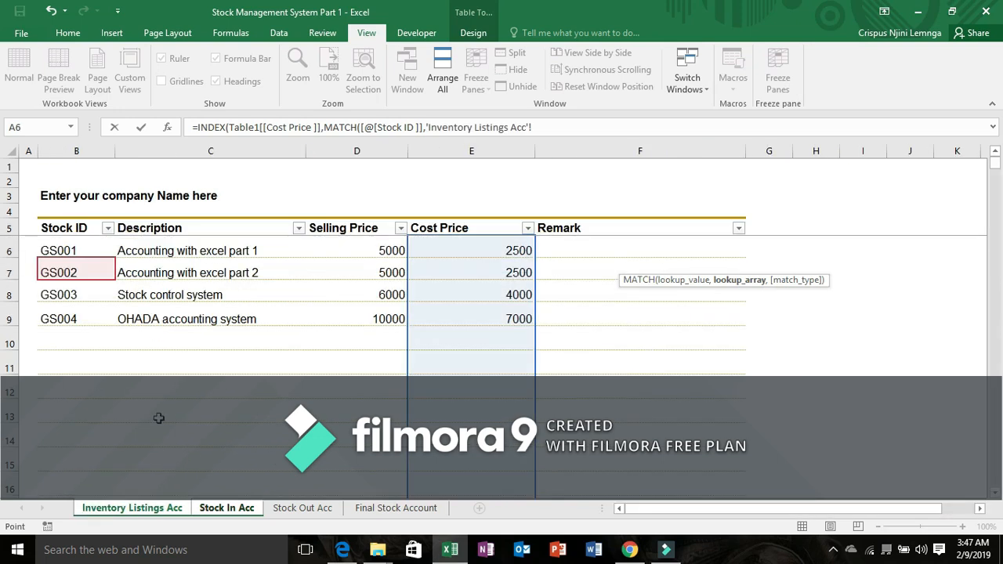
click(95, 217)
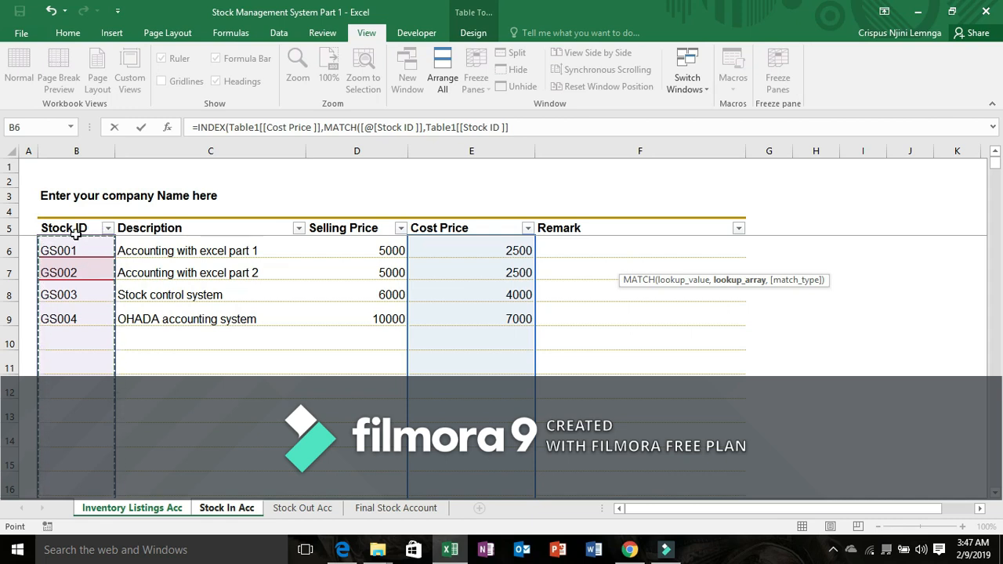
text(,)
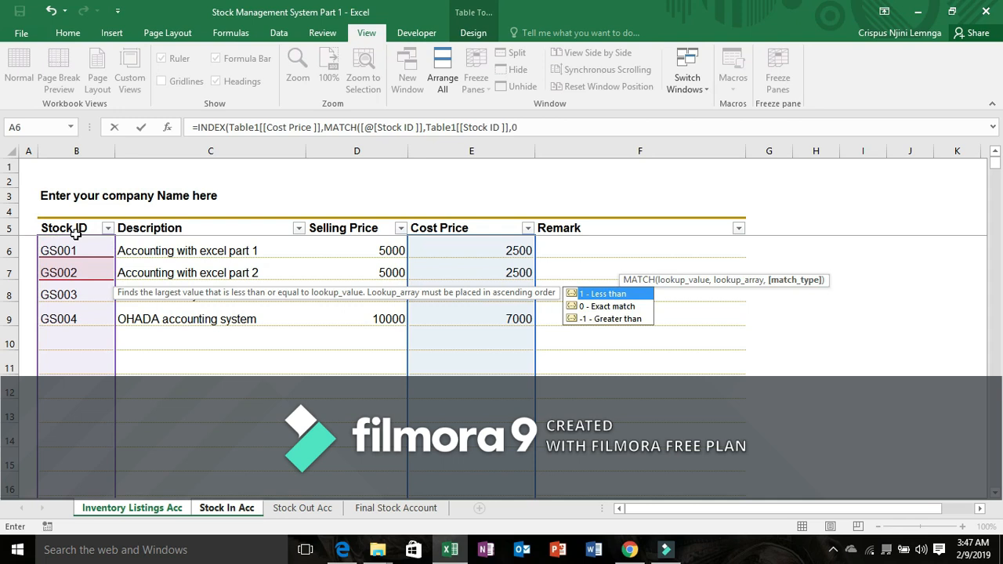
text(0)))
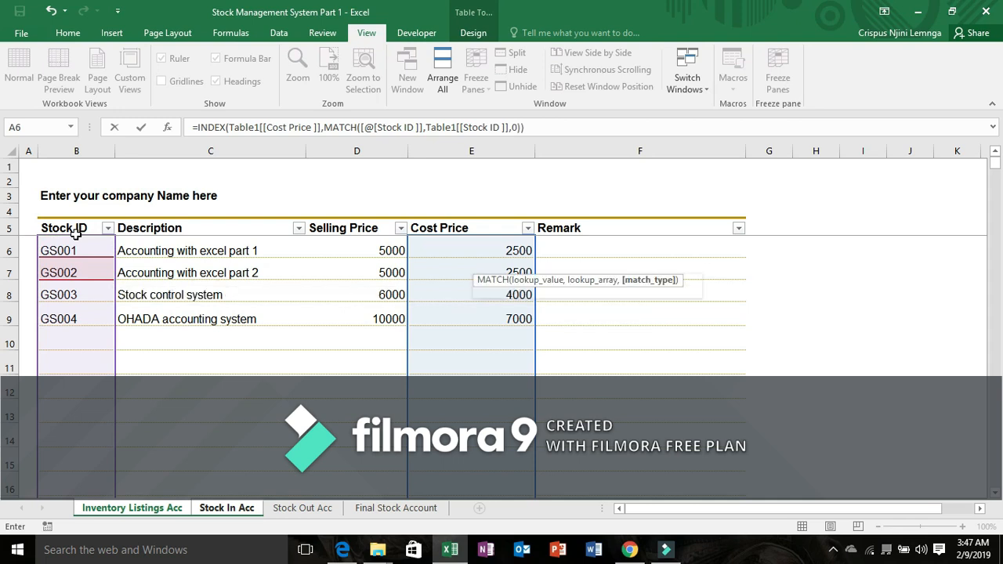
Wrap the Cost Price INDEX/MATCH formula in IFERROR with an empty string "" as the value if error.
click(200, 128)
text(IFER)
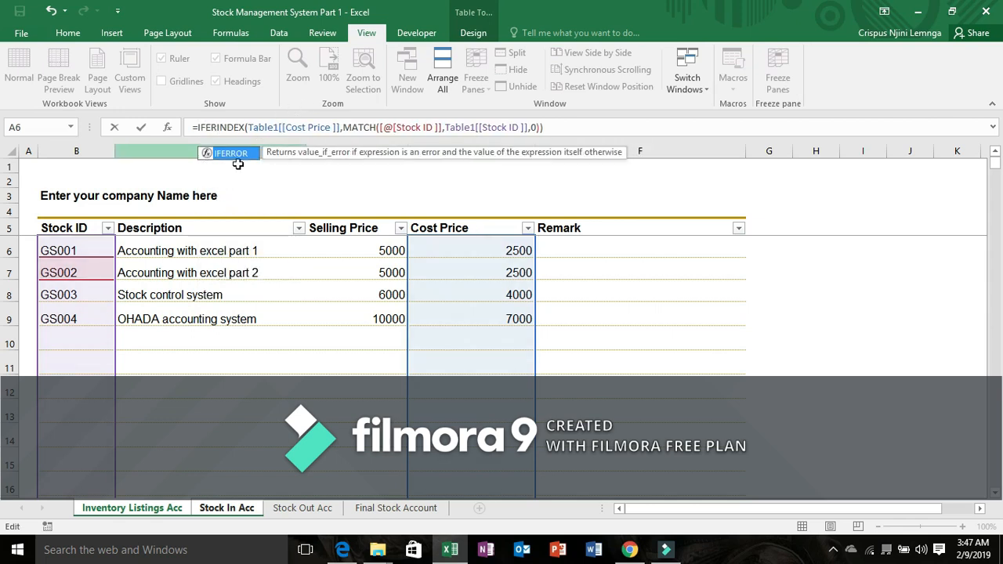
double_click(230, 153)
click(592, 128)
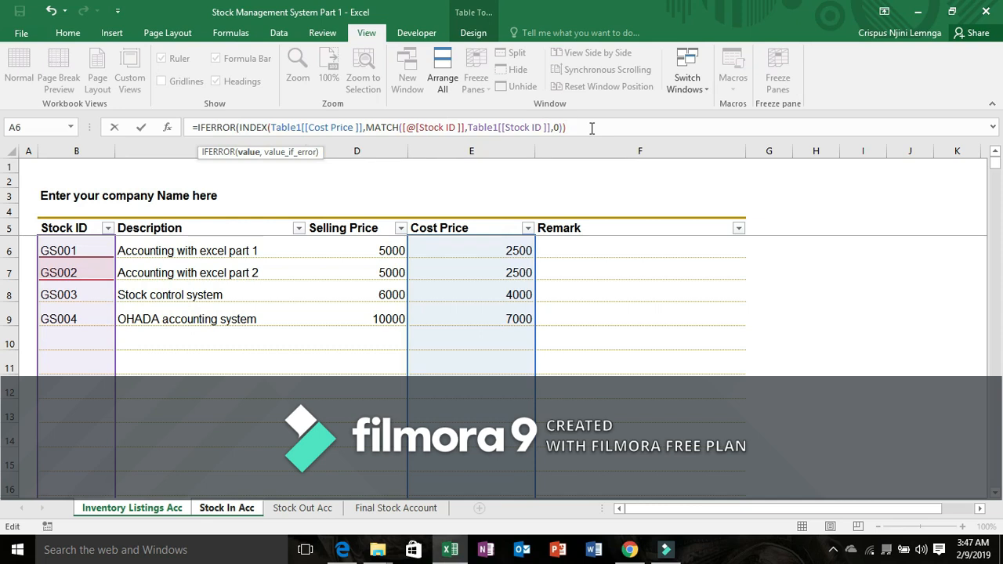
key(Return)
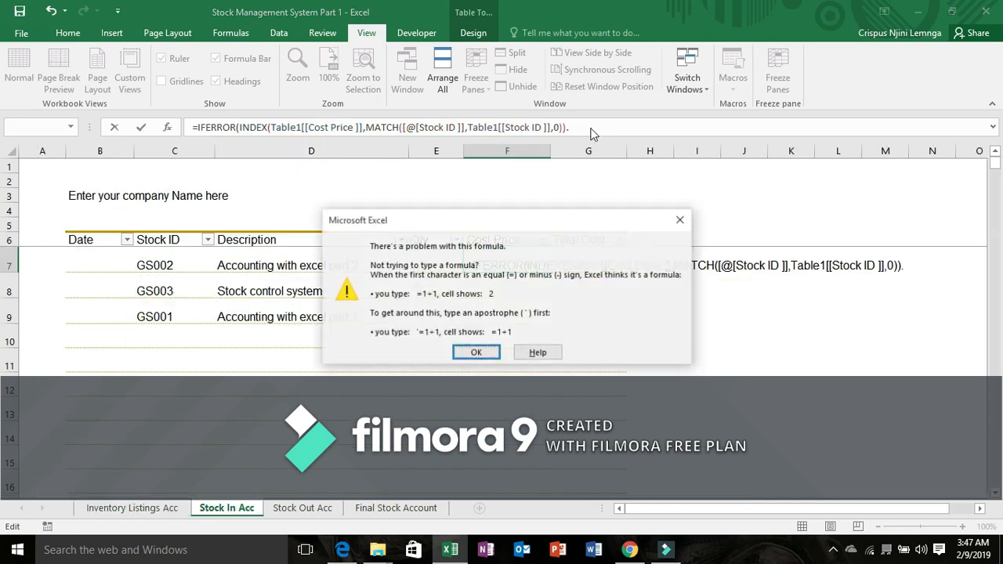
key(Return)
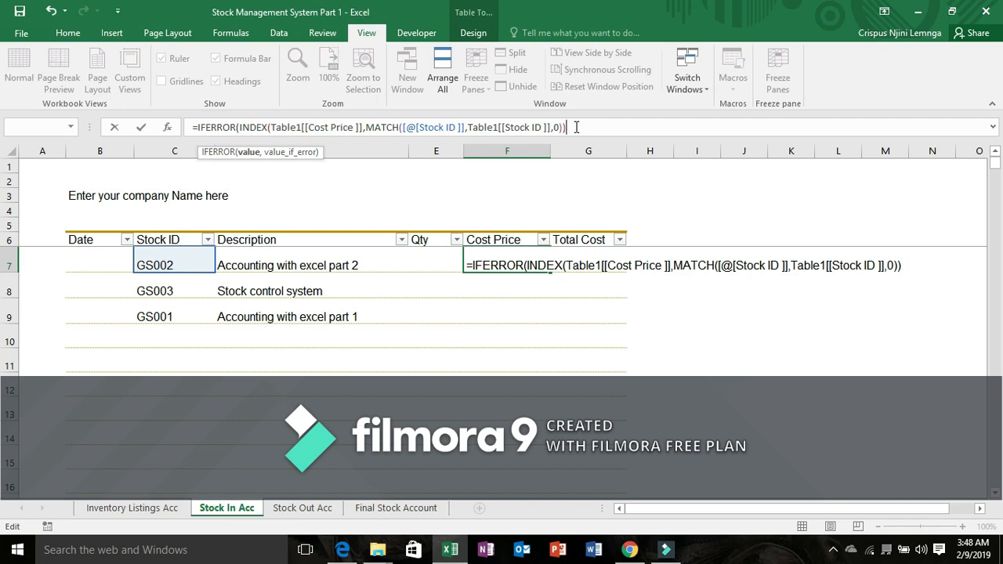
text(,)
key(Return)
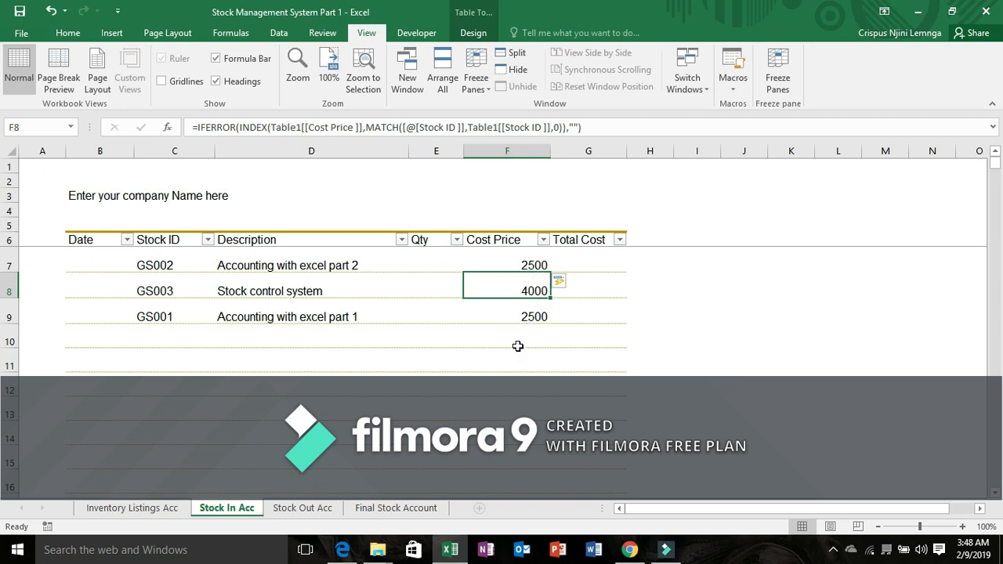
Enter a Total Cost formula in cell G7 of Stock In Acc that multiplies Qty by Cost Price.
click(584, 267)
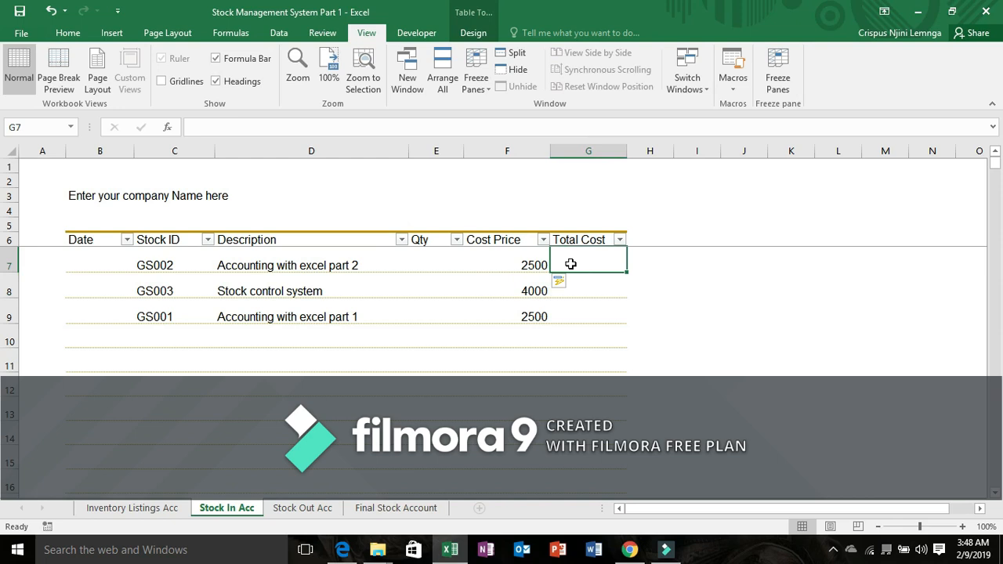
text(=)
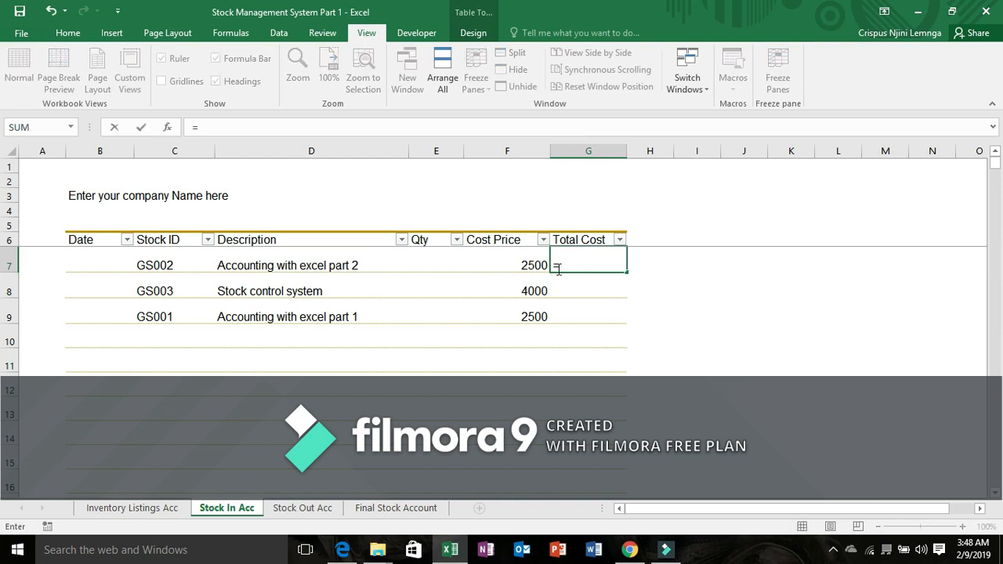
click(420, 261)
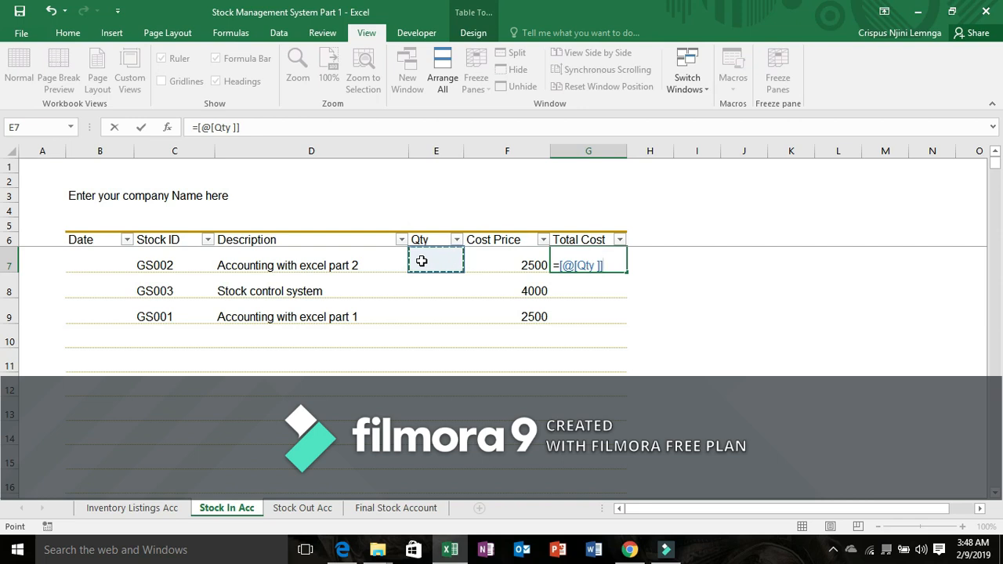
text(*)
click(475, 255)
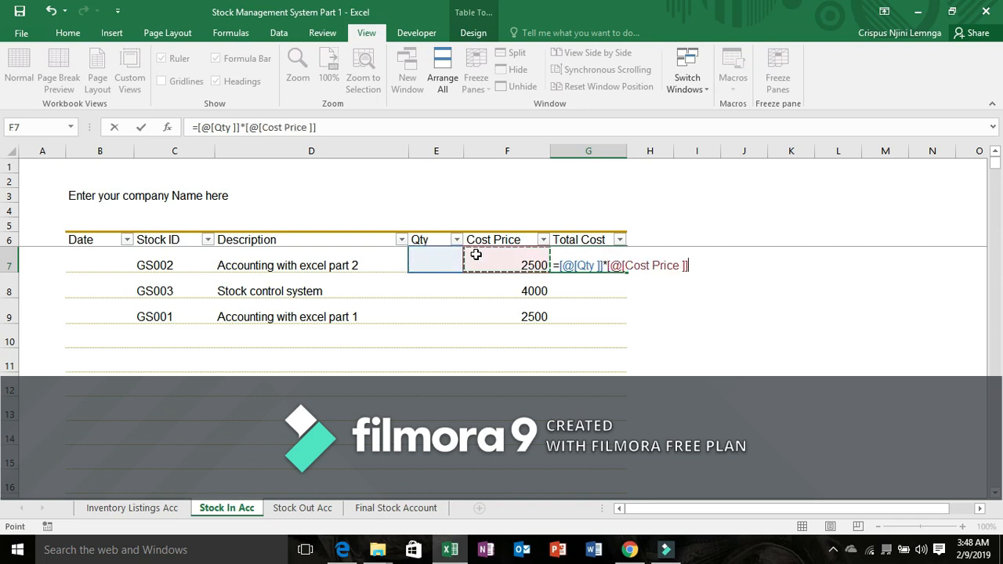
key(Return)
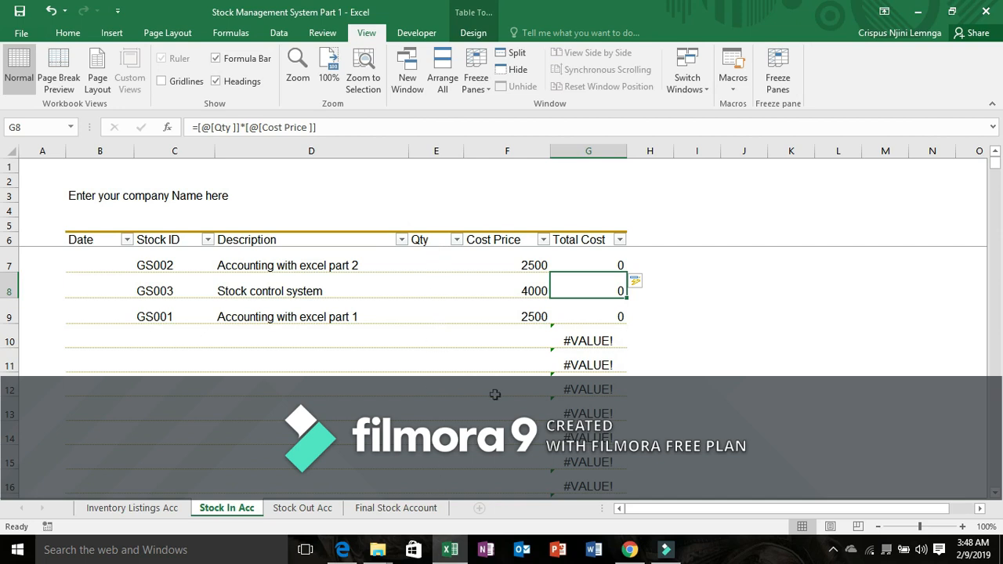
Wrap the G7 Total Cost formula in IFERROR with an empty string "" as the value if error.
click(585, 259)
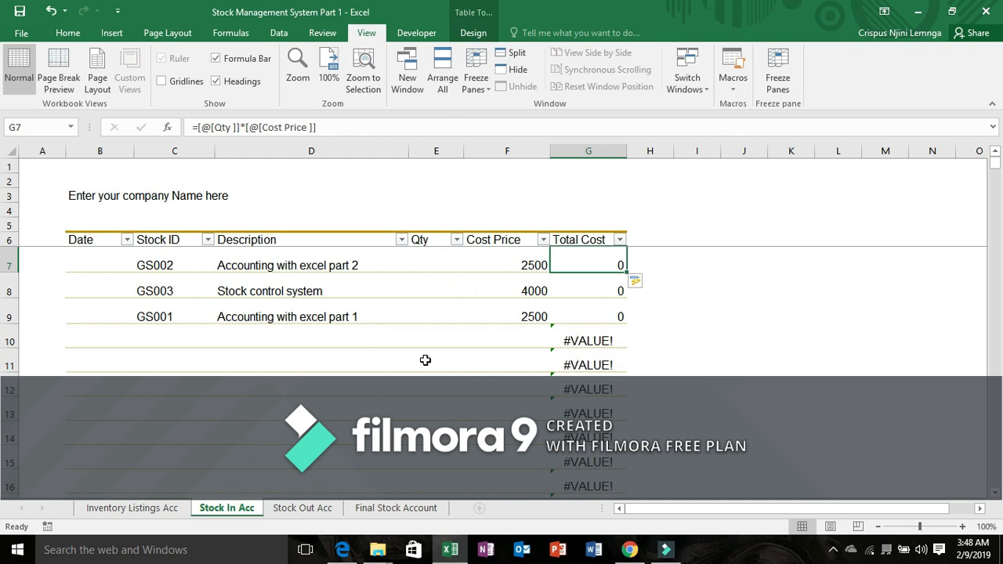
click(198, 127)
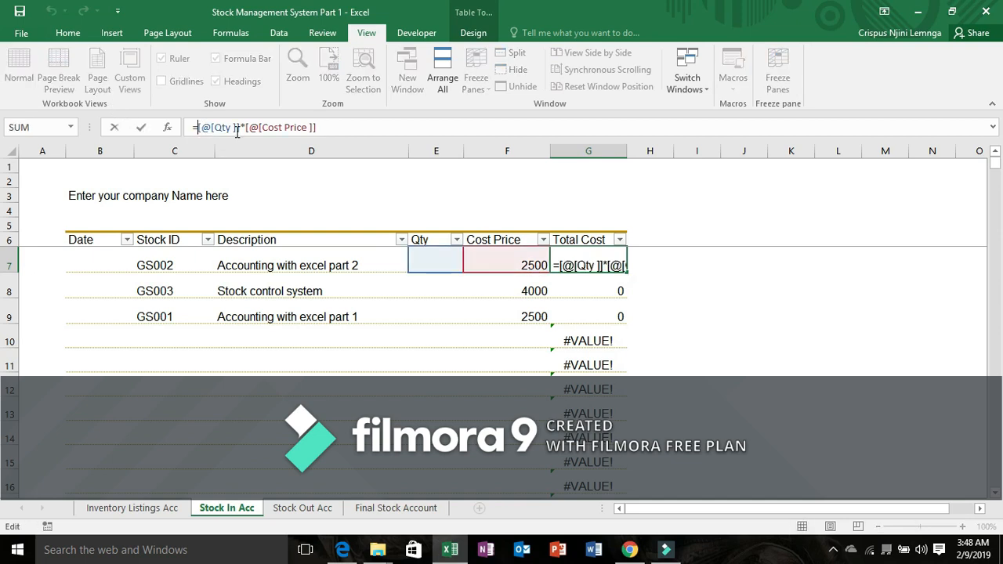
text(IF)
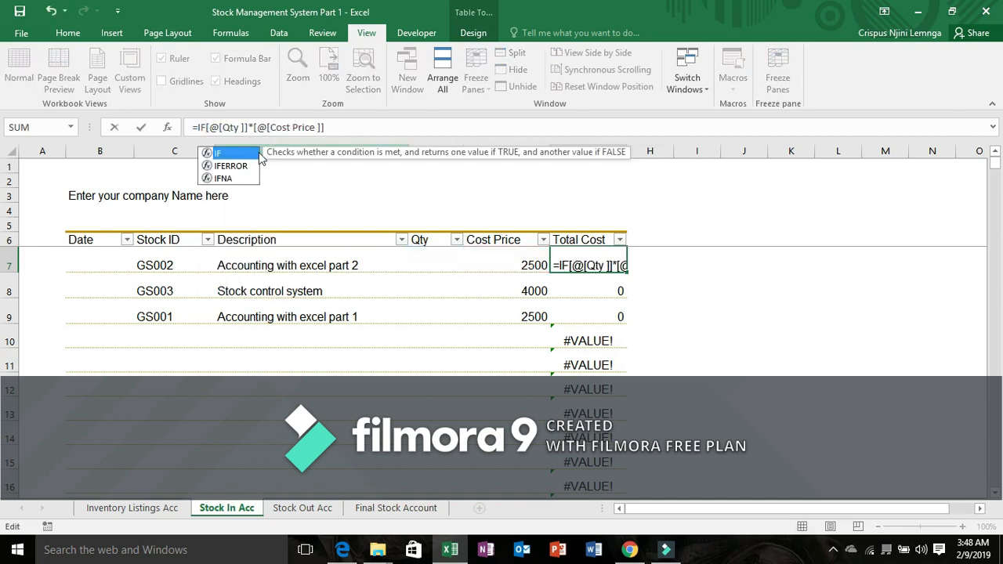
double_click(242, 169)
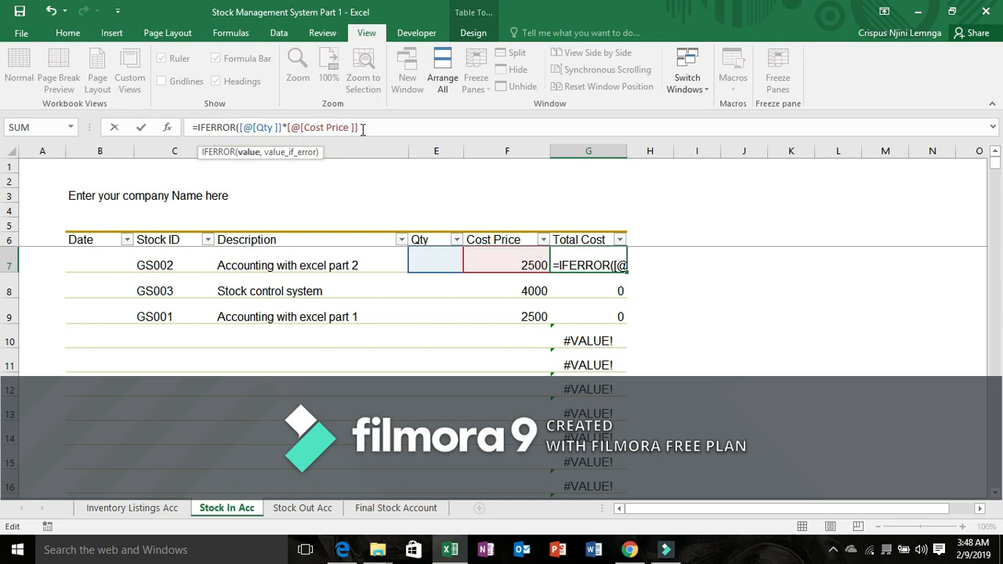
text(,)
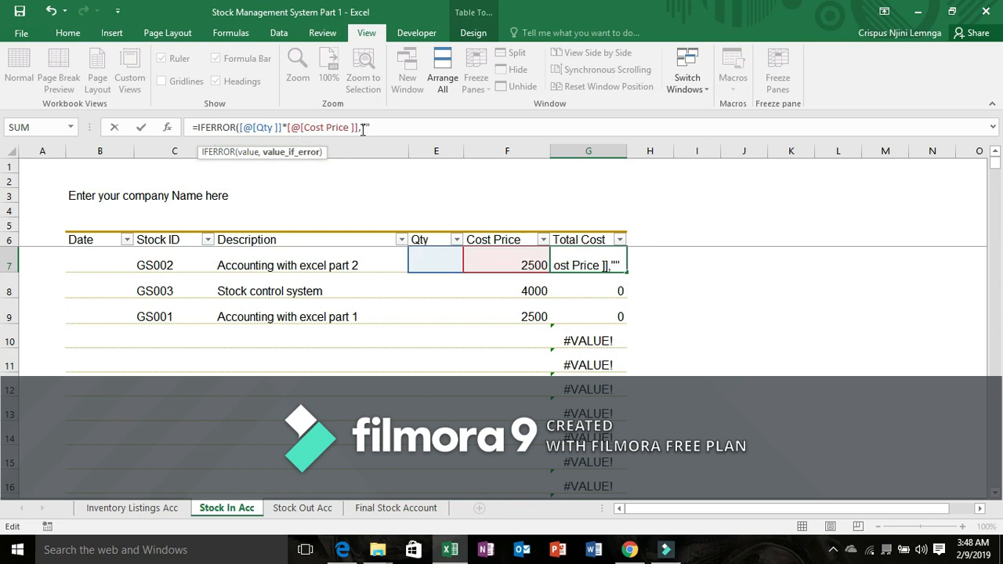
text(""))
key(Return)
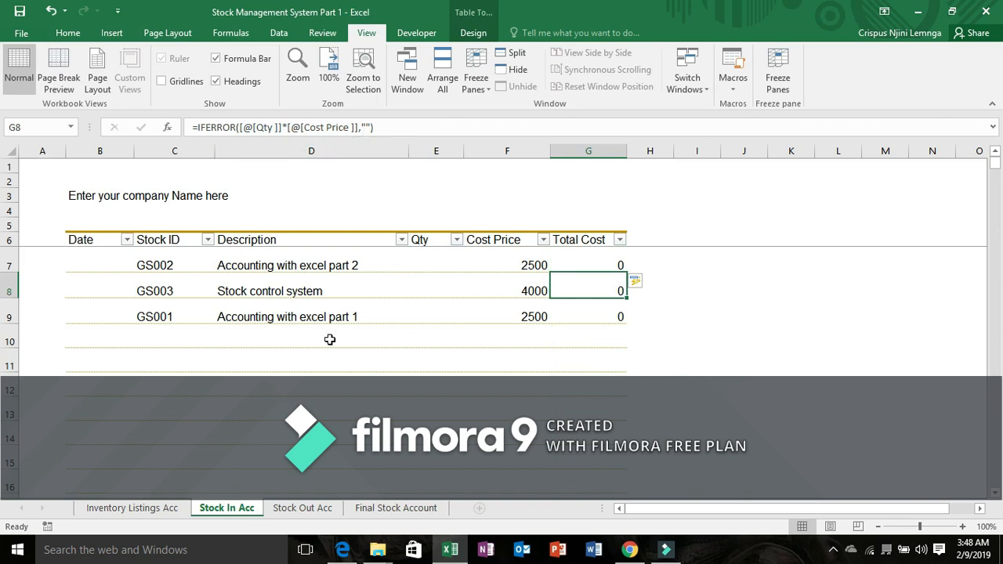
Enter quantities in Stock In Acc: 5 for GS002, 2 for GS003 and 1 for GS001.
click(436, 264)
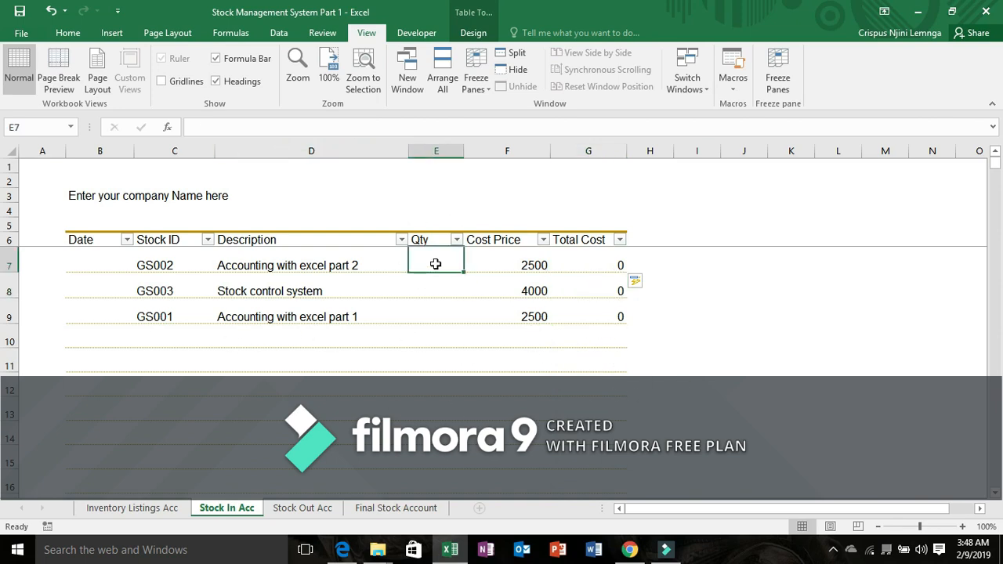
text(5)
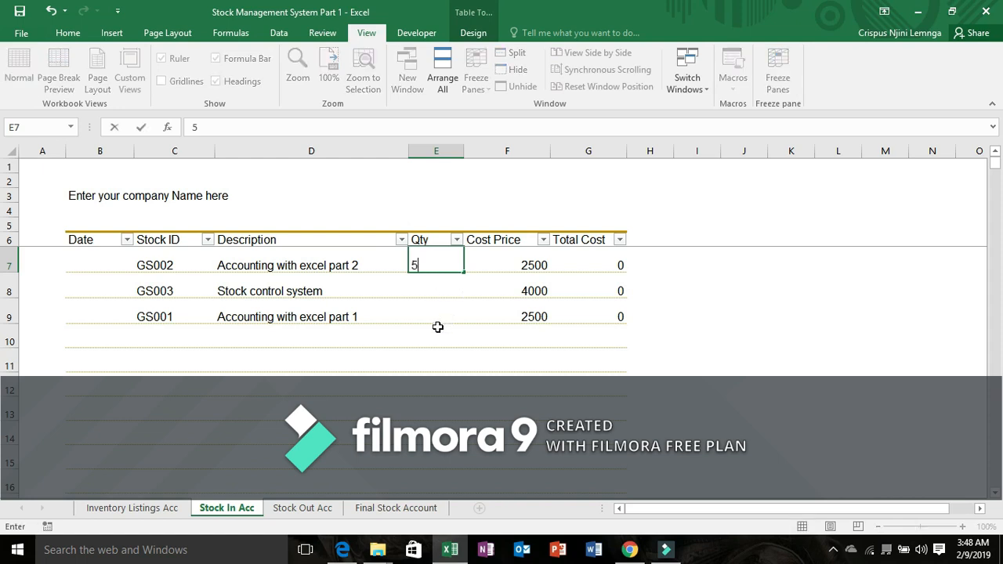
key(Return)
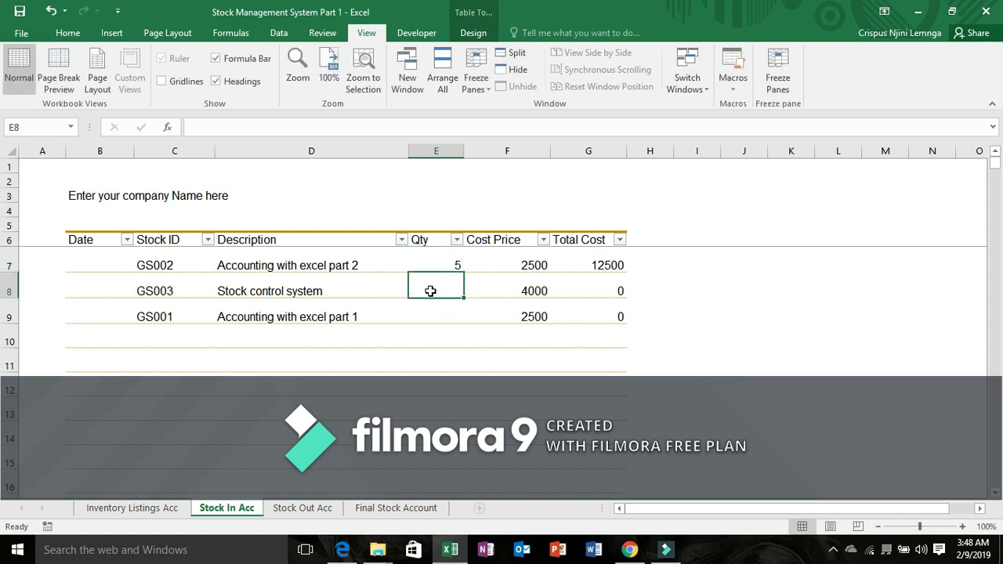
text(2)
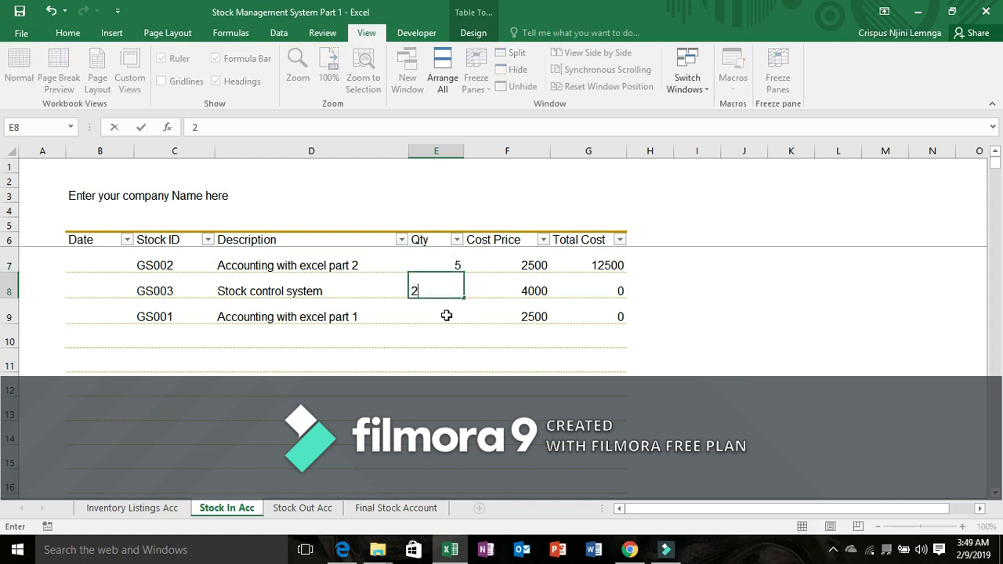
key(Return)
text(1)
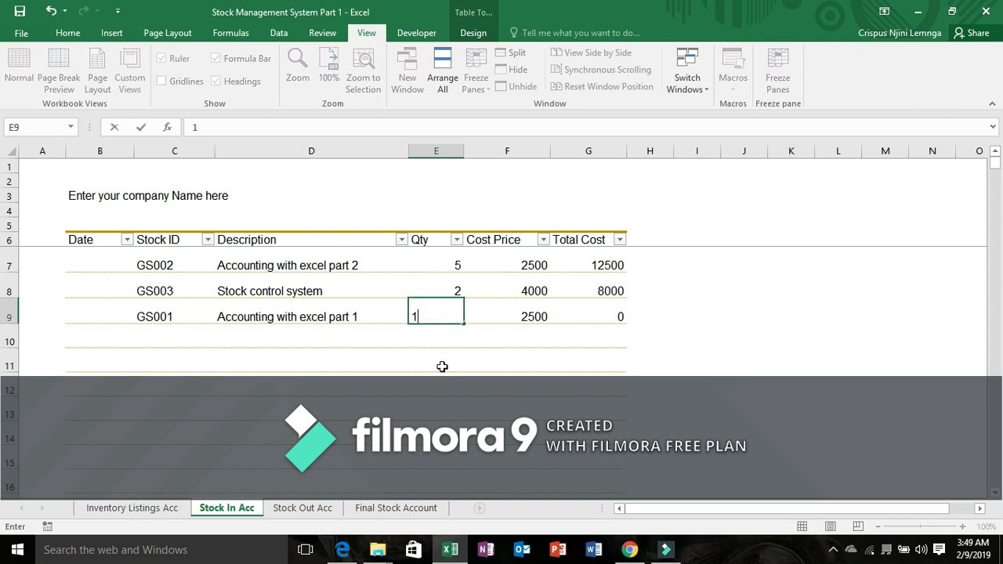
click(442, 366)
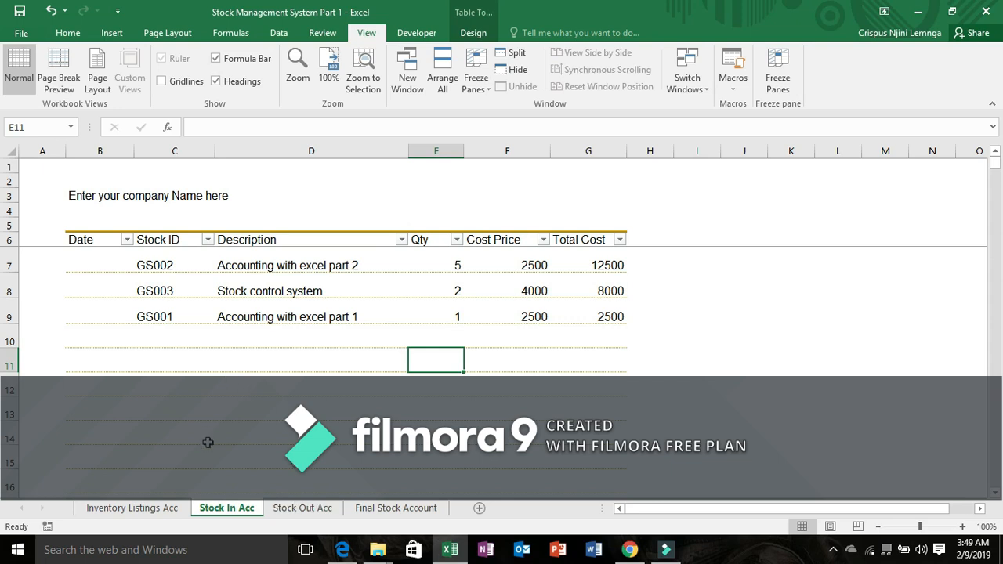
Start an INDEX formula in Description cell D7 of Stock Out Acc, using the inventory table's Description column as the array.
click(296, 508)
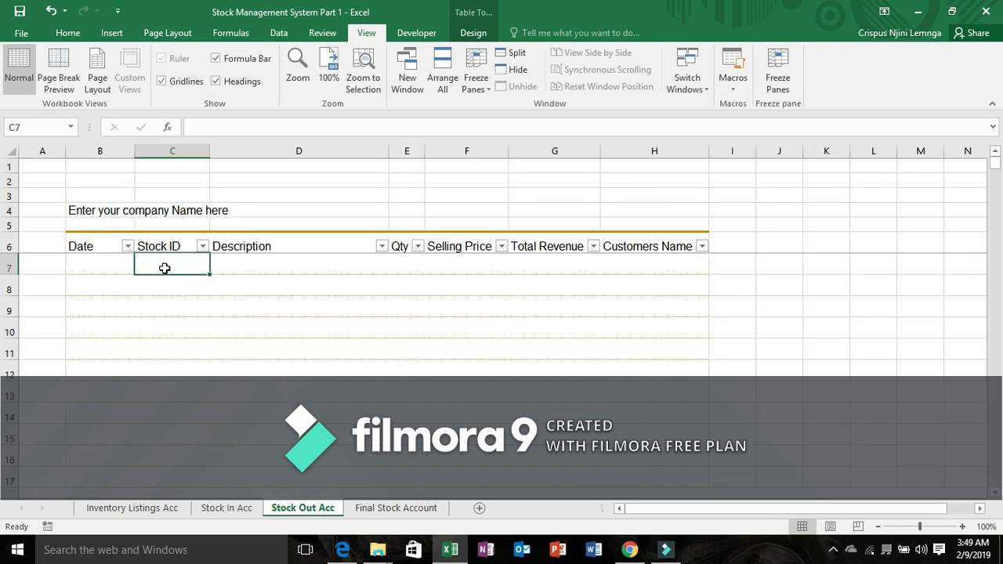
click(238, 265)
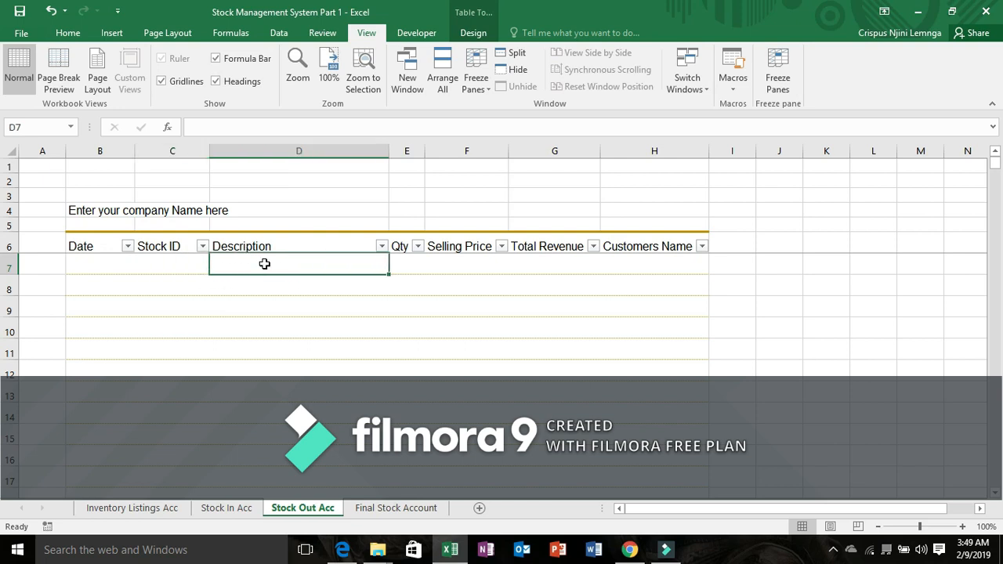
text(=)
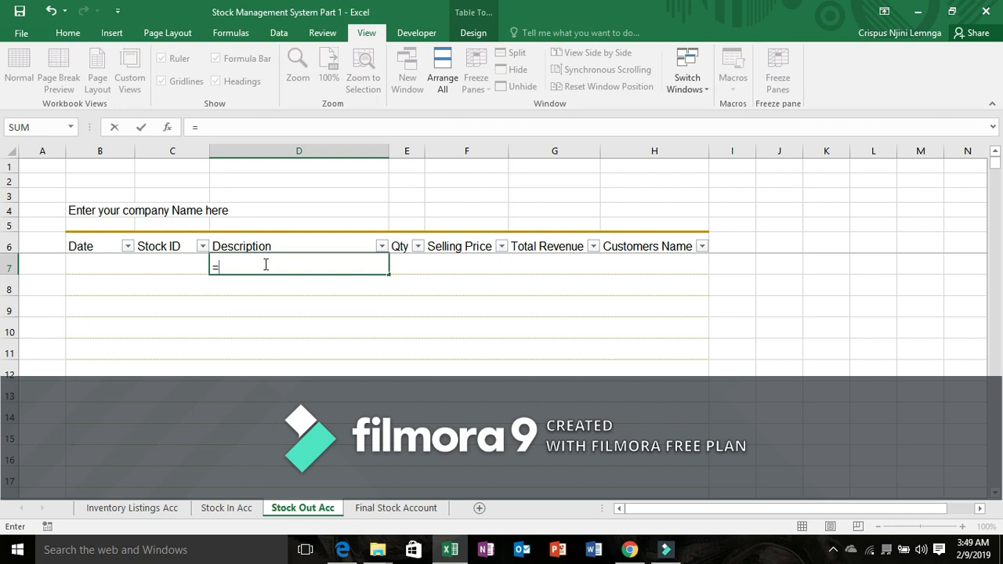
text(INDEX()
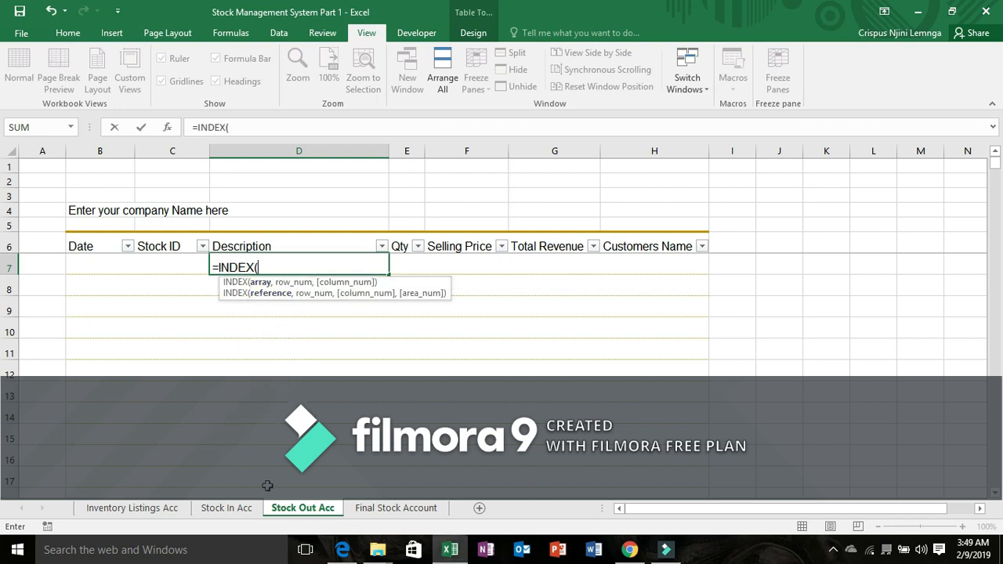
click(161, 510)
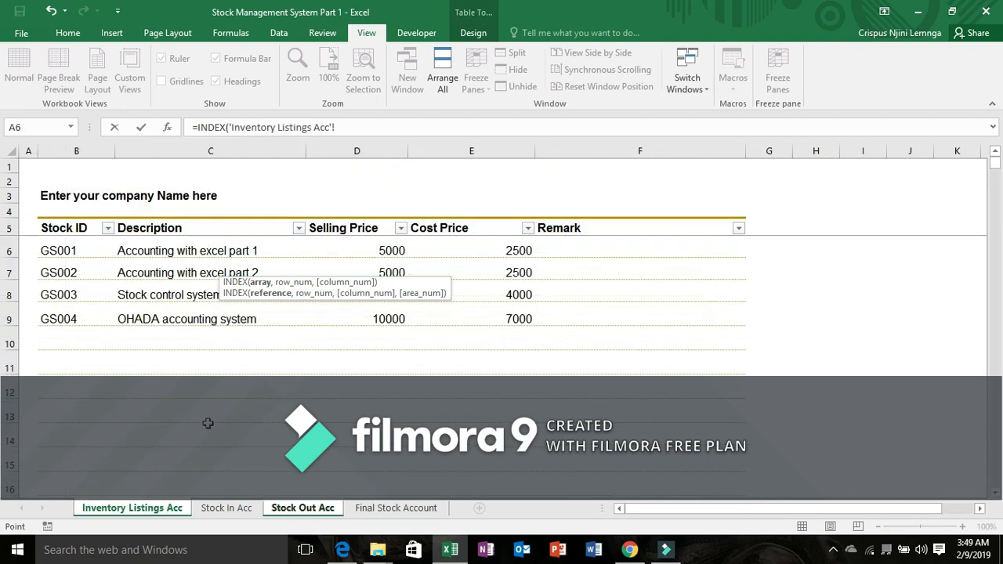
click(185, 216)
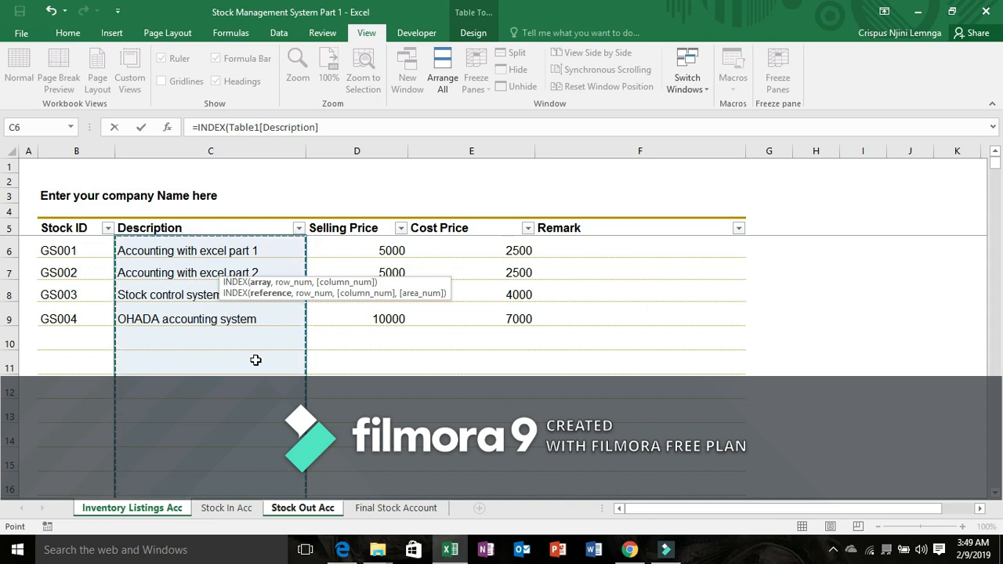
text(,)
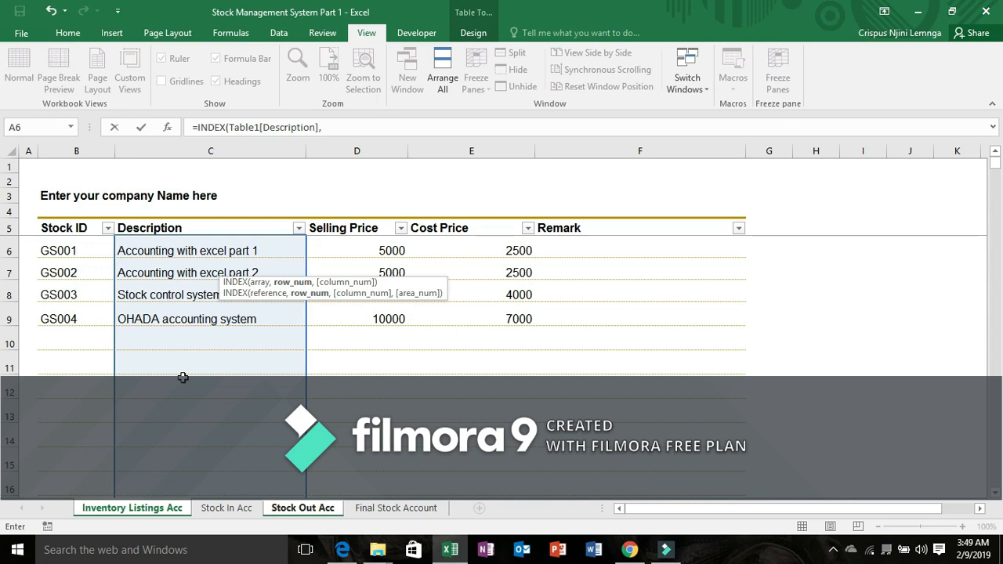
Add a MATCH as the row number, looking up the Stock Out row's Stock ID in the inventory table's Stock ID column with match type 0.
text(MATCH()
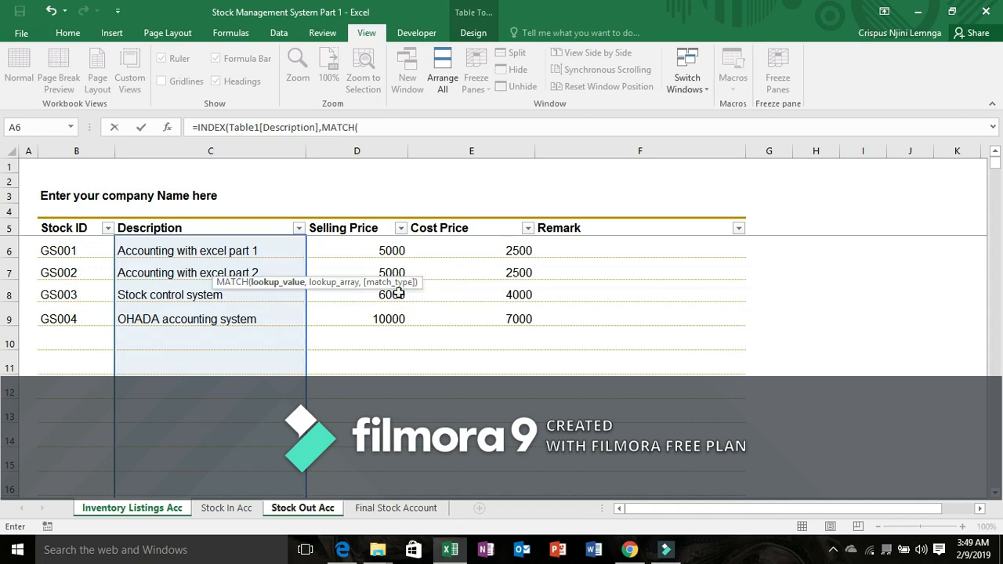
key(Tab)
click(314, 507)
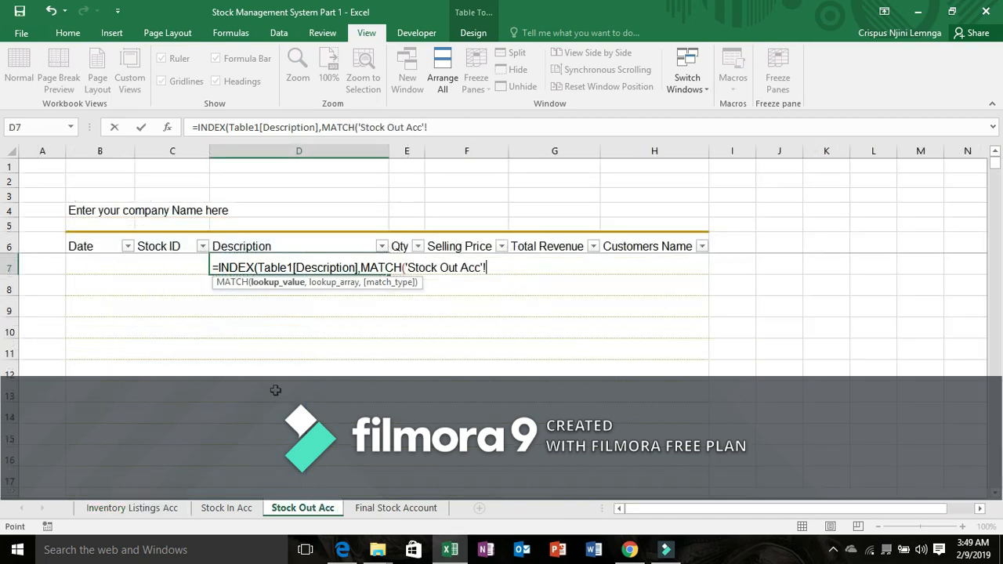
click(174, 260)
text(,)
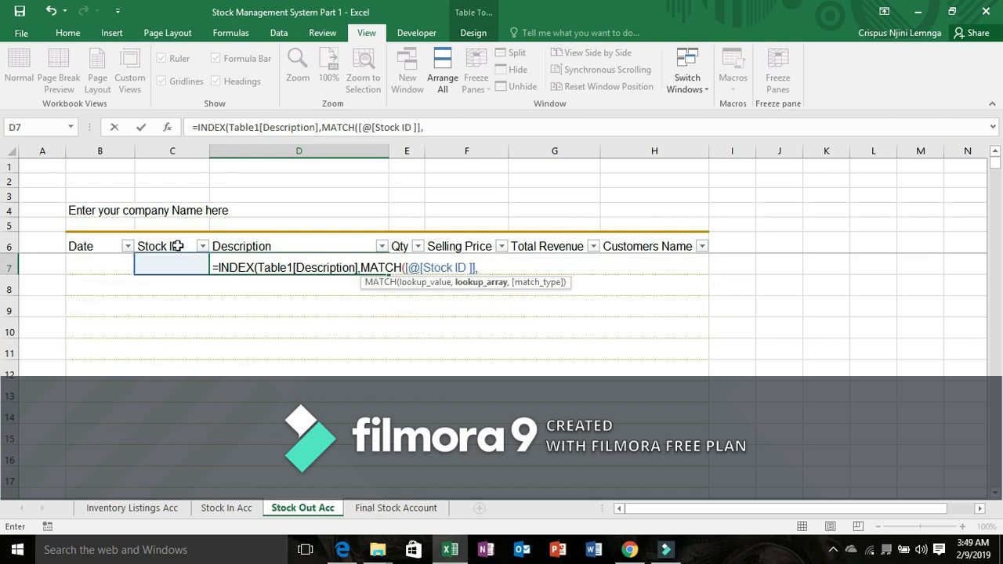
click(131, 508)
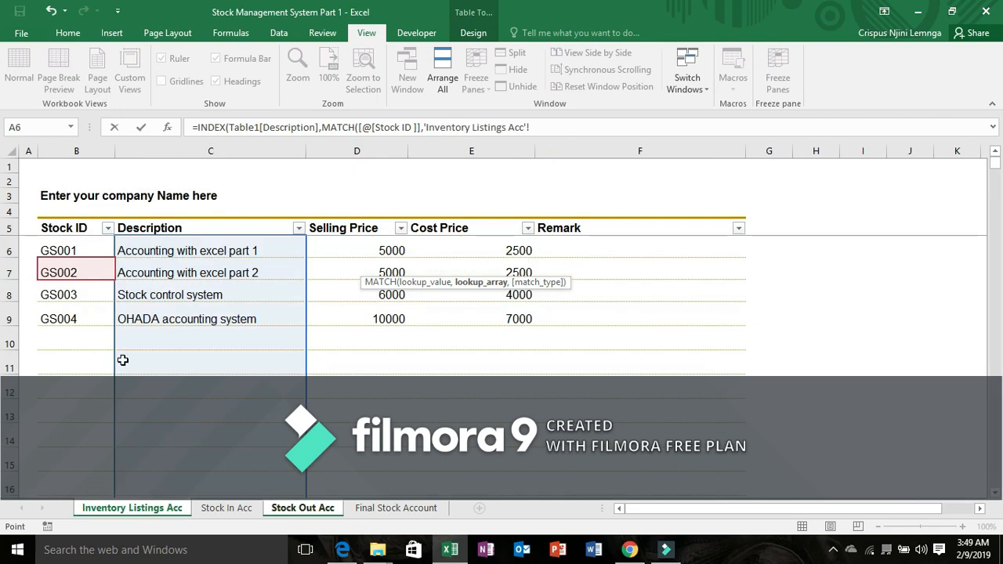
click(76, 219)
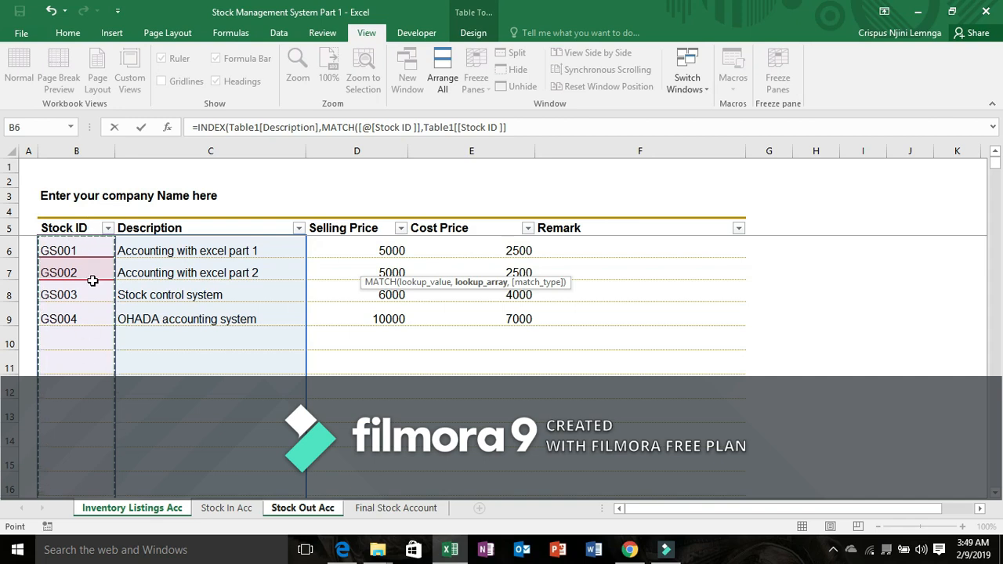
text(,)
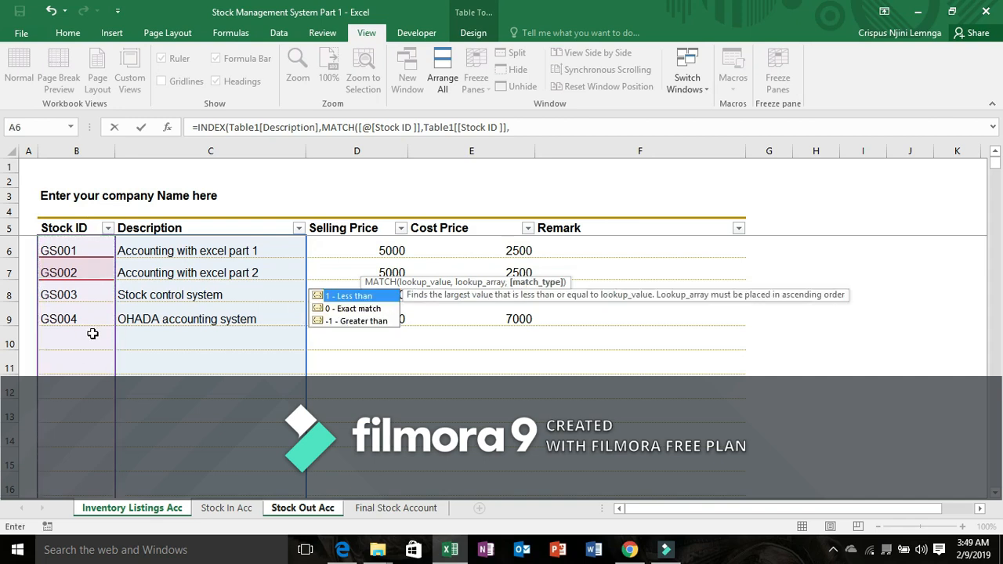
text(0)
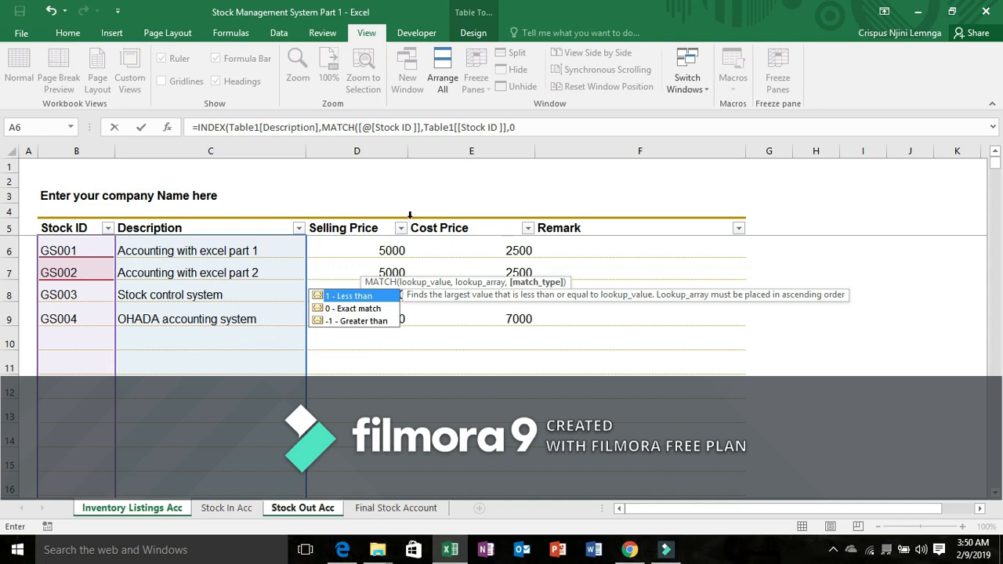
text()))
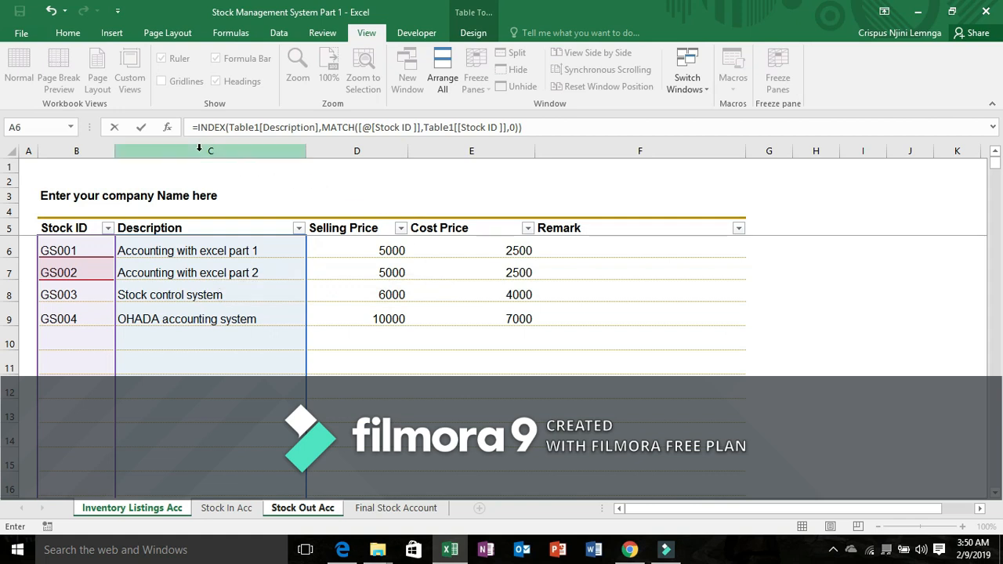
Wrap the Stock Out Acc Description formula in IFERROR with an empty string "" as the value if error.
click(200, 129)
text(IF)
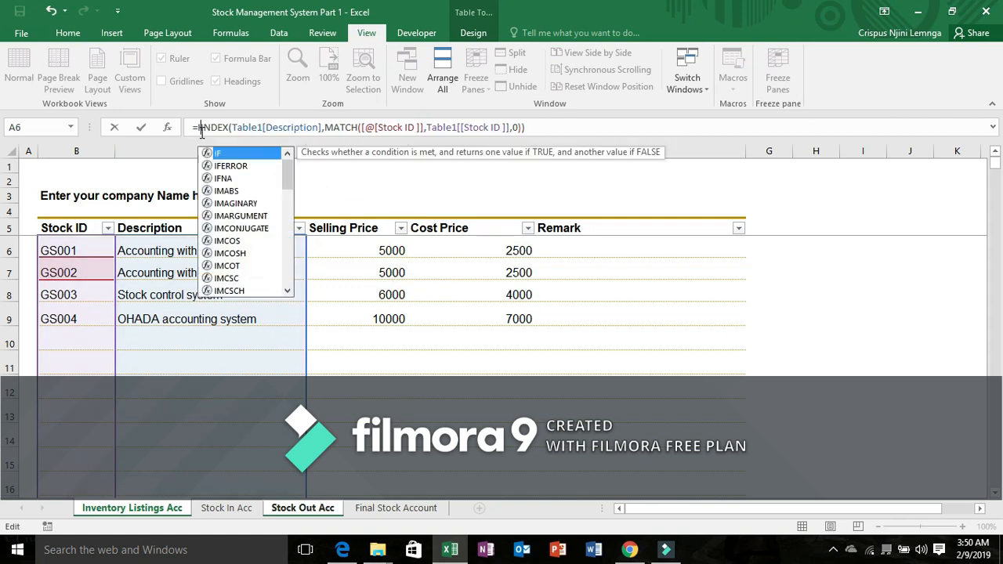
double_click(235, 167)
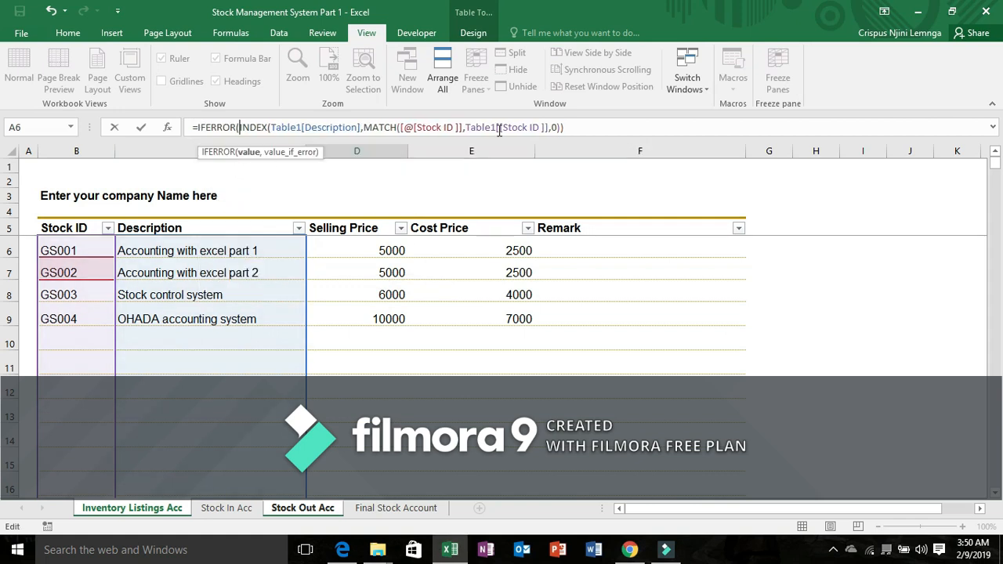
click(590, 127)
text(,)
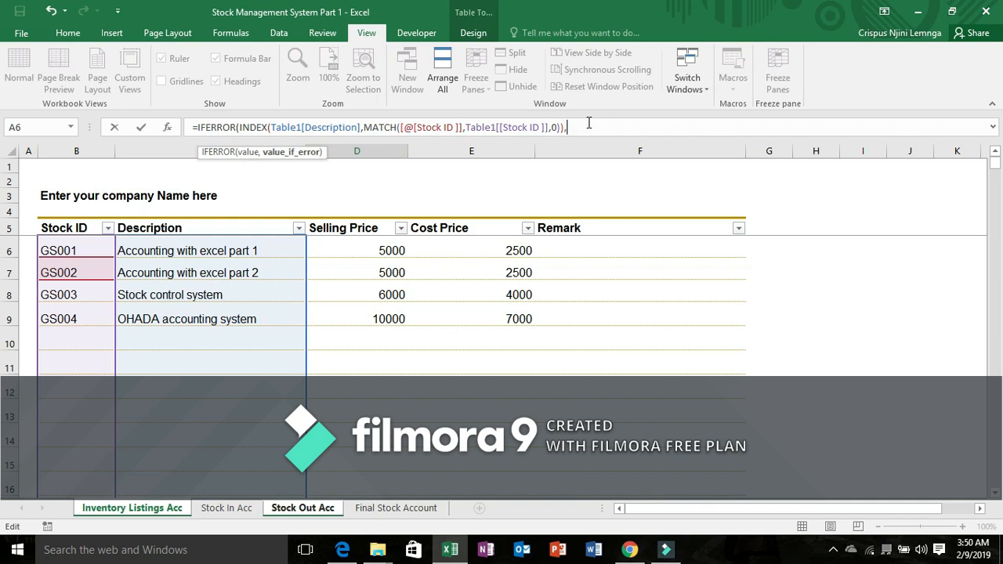
text(""))
key(Return)
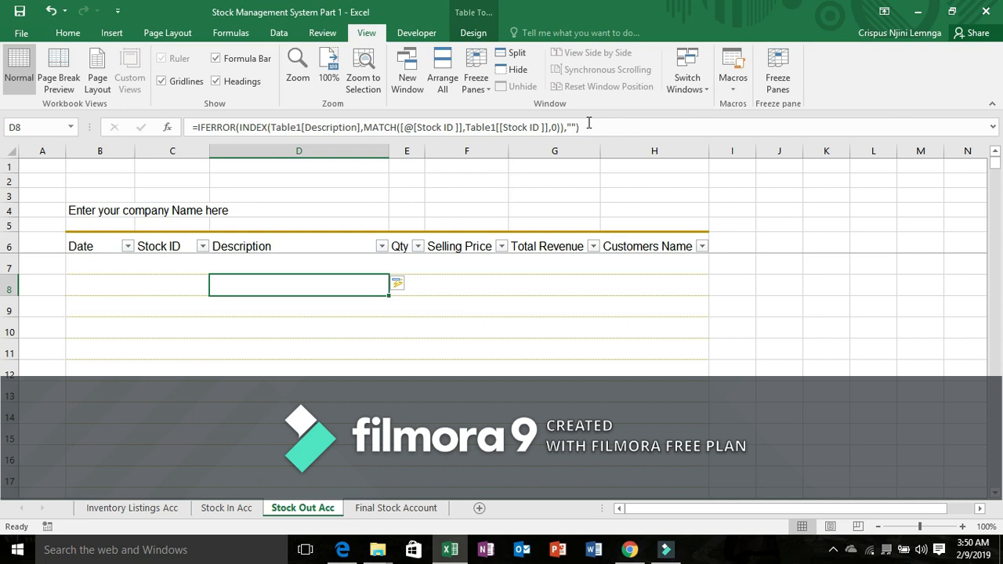
Enter the Stock ID GS002 in cell C7 of Stock Out Acc to test the Description formula.
click(186, 265)
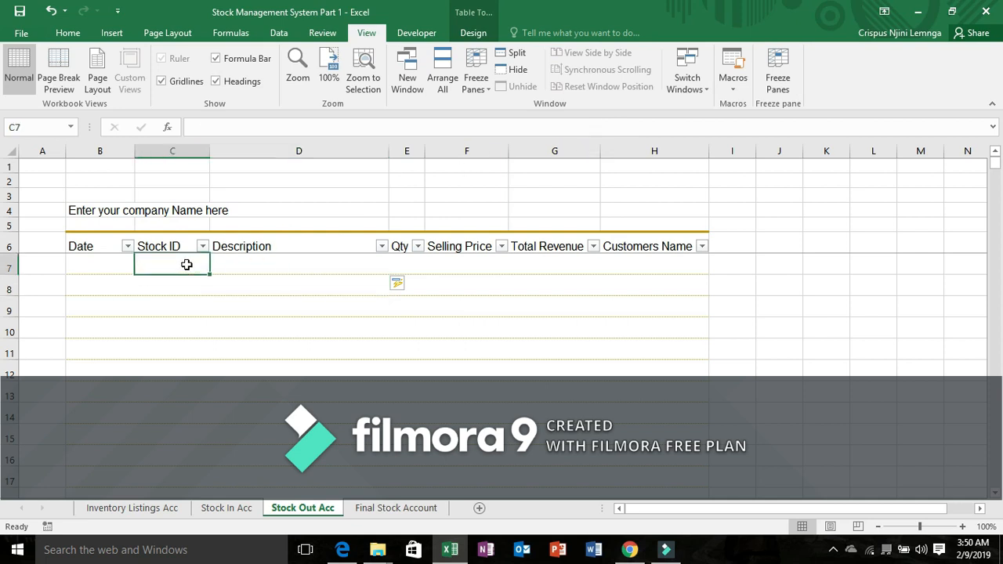
text(GS0032)
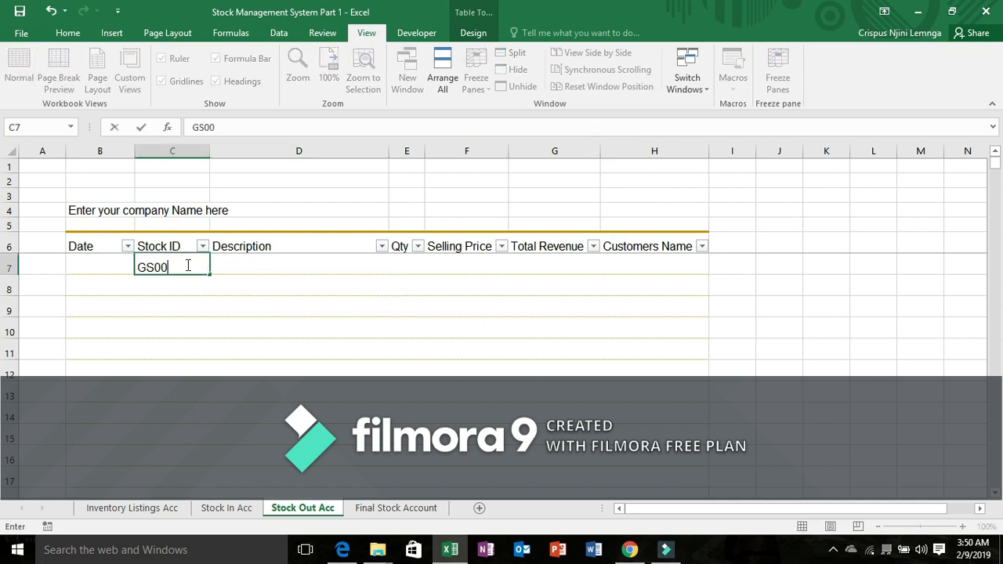
key(BackSpace)
key(BackSpace)
text(2)
click(191, 323)
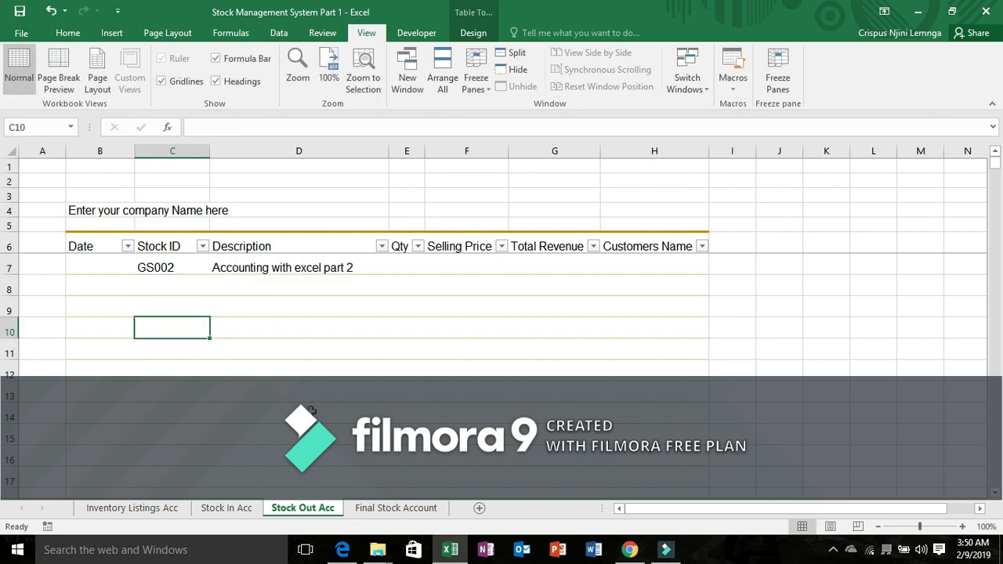
Widen the Qty column slightly and start an INDEX formula in Selling Price cell F7 with the inventory table's Selling Price column as the array.
mouse_move(425, 154)
mouse_down()
mouse_move(466, 155)
mouse_move(441, 156)
mouse_up()
click(481, 255)
click(474, 263)
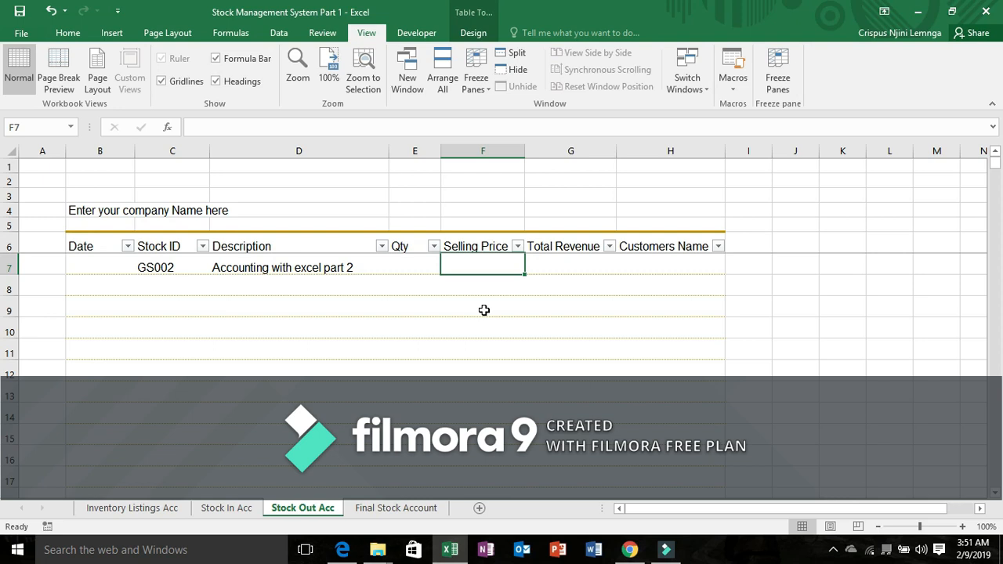
text(=)
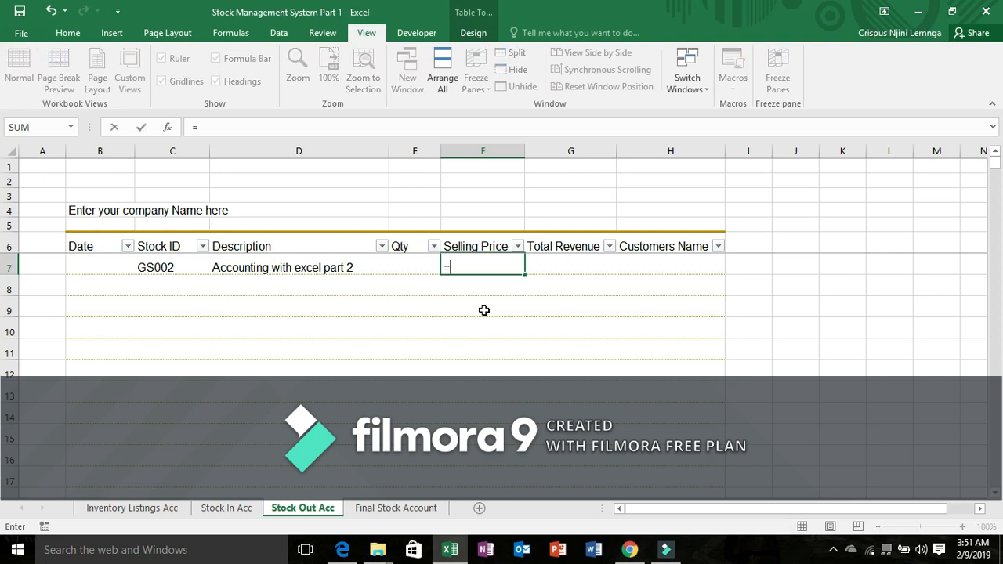
text(INDEX)
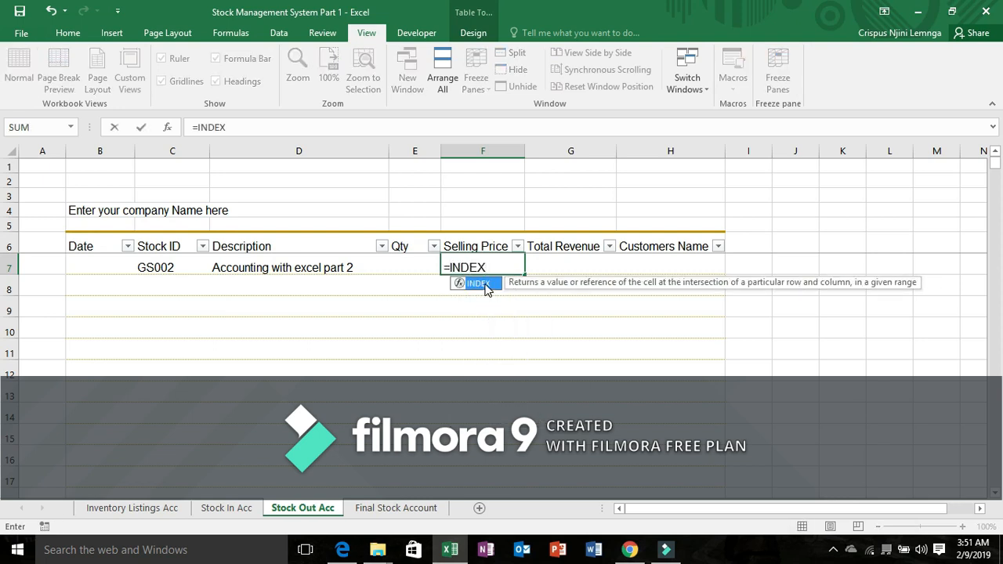
double_click(486, 284)
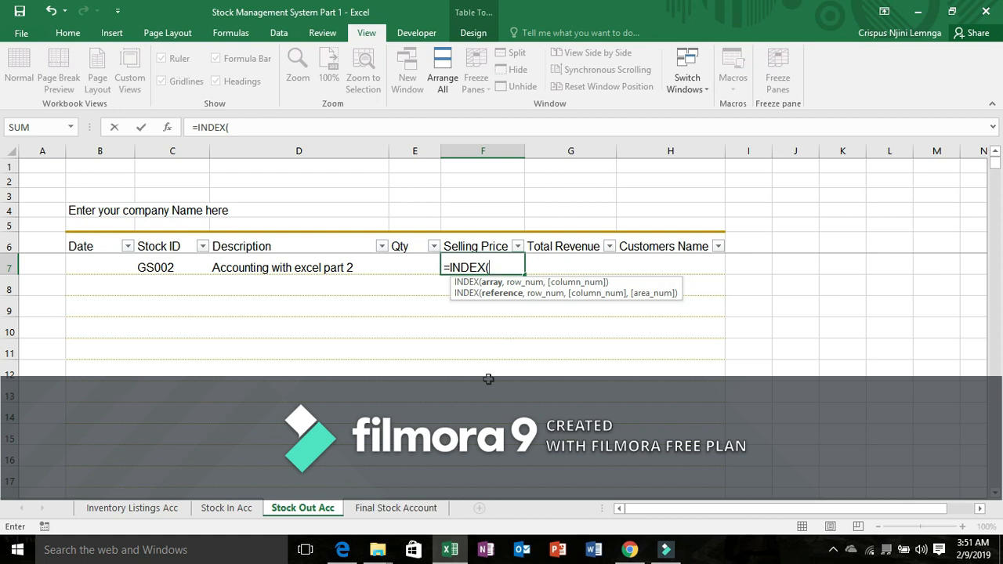
click(163, 510)
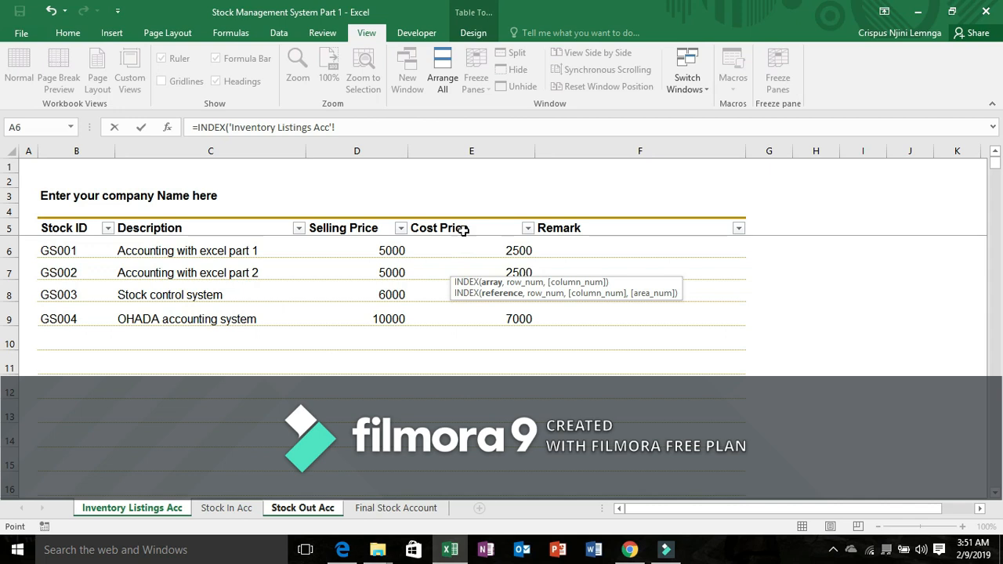
click(344, 218)
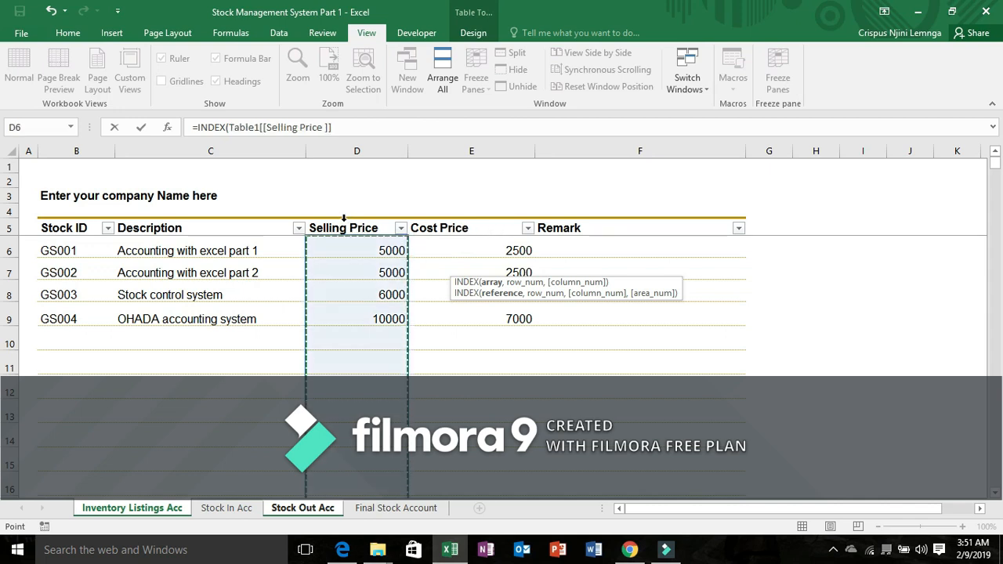
text(,)
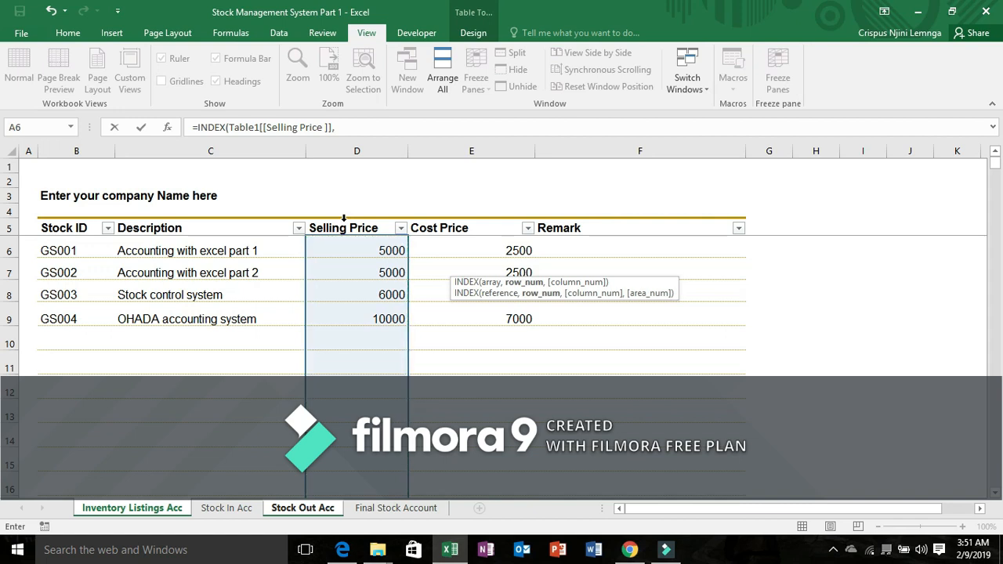
Add a MATCH as the Selling Price formula's row number, looking up the Stock Out row's Stock ID in the inventory table's Stock ID column with match type 0.
text(M)
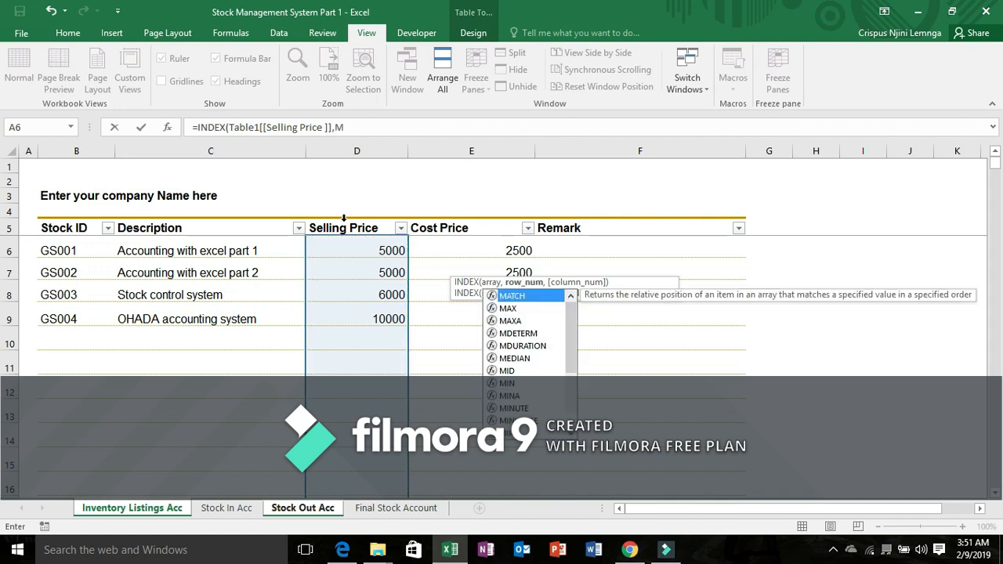
text(A)
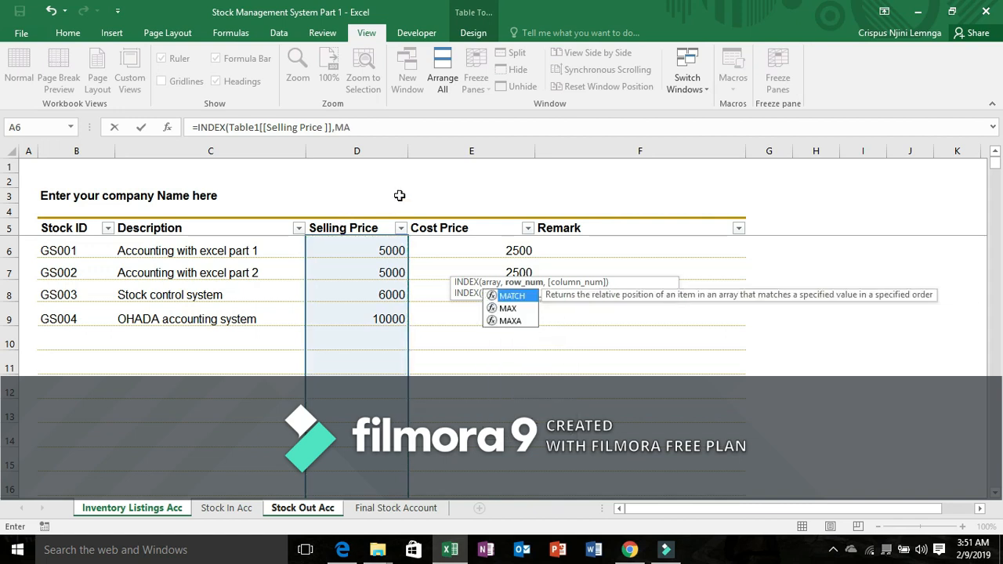
double_click(525, 297)
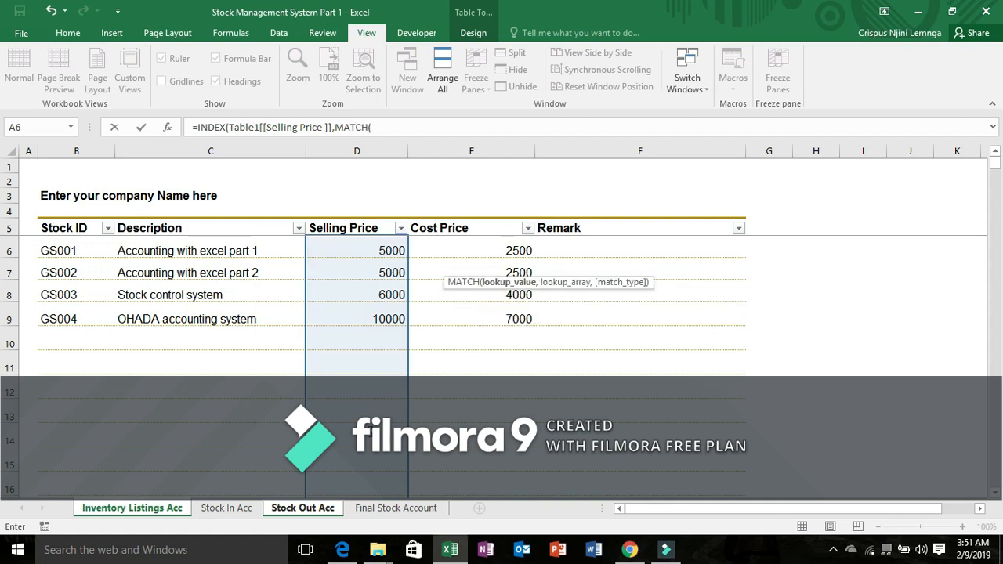
click(290, 509)
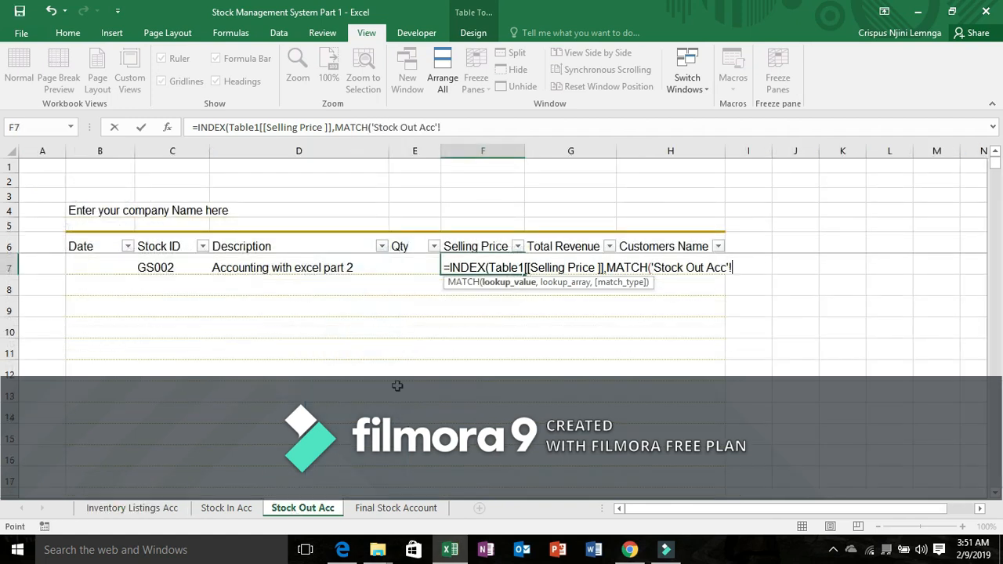
click(153, 266)
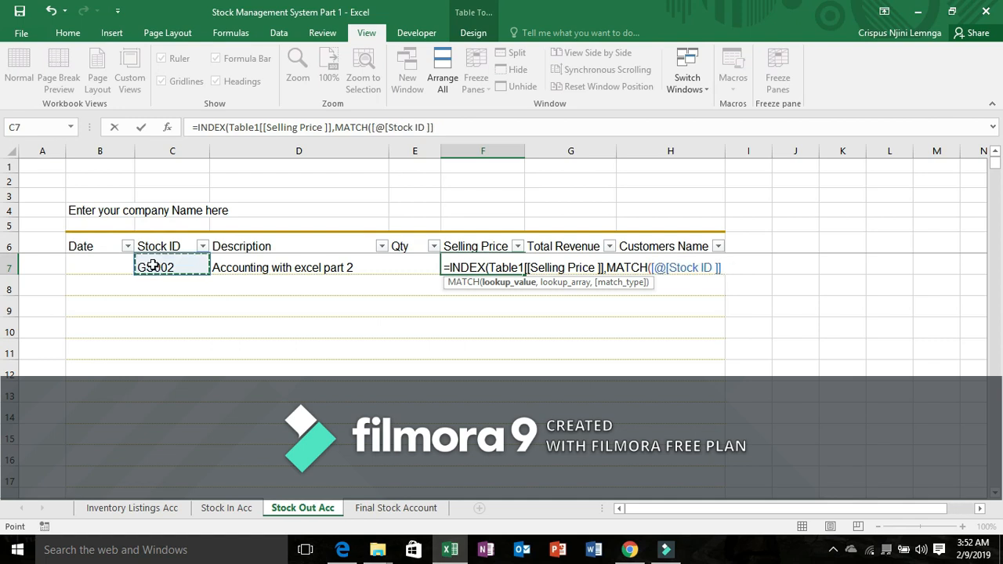
text(,)
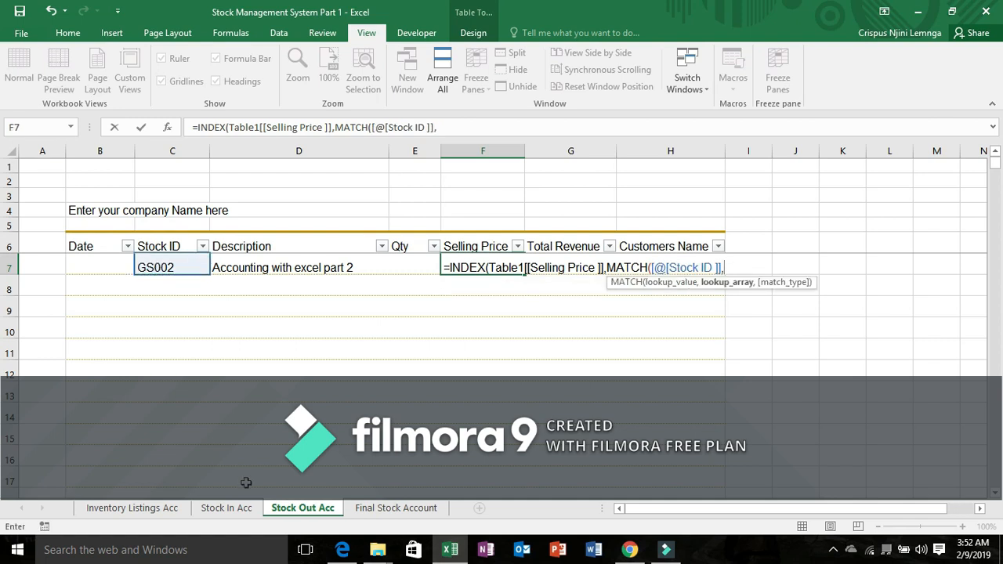
click(132, 508)
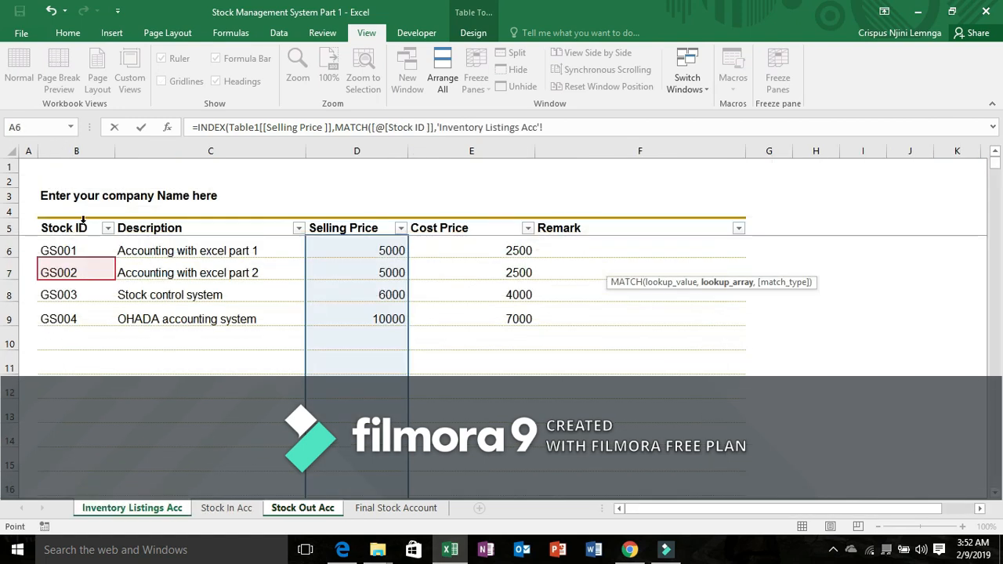
click(82, 222)
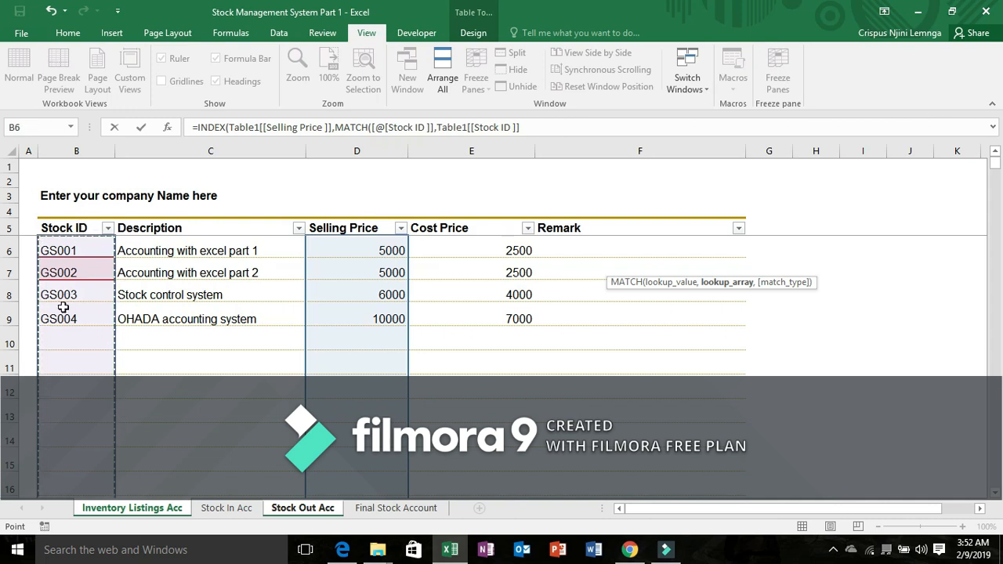
text(,0)
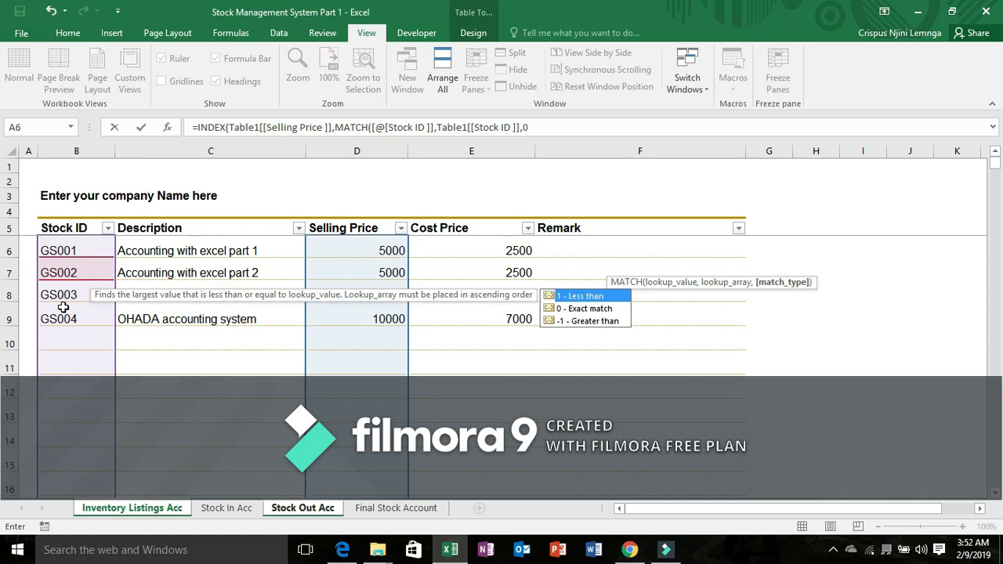
text())
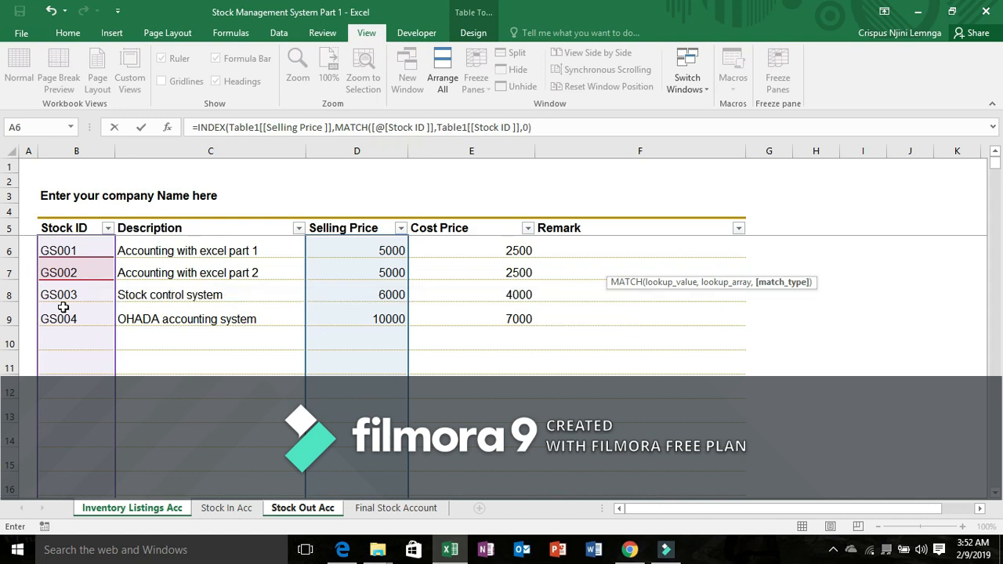
text())
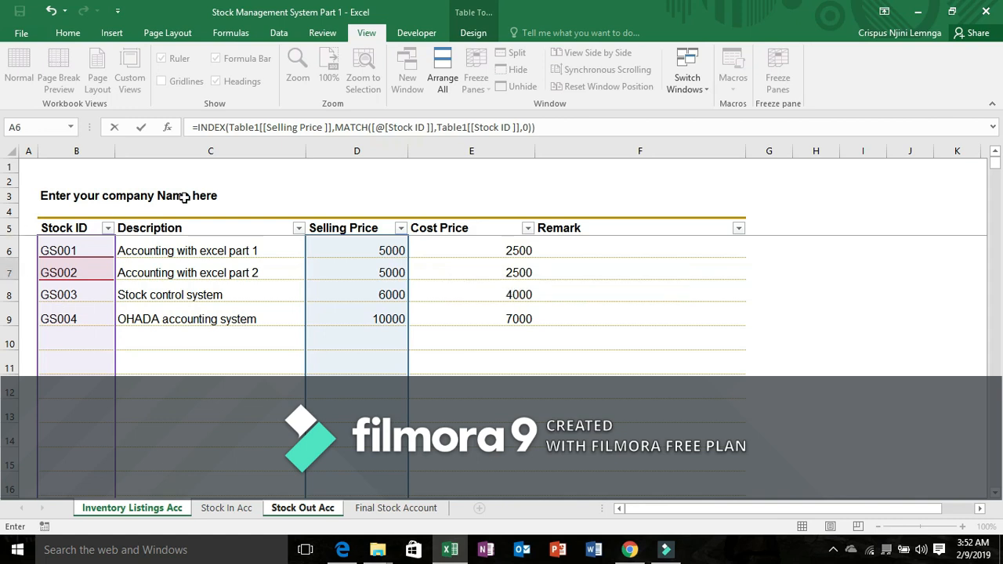
Wrap the Selling Price INDEX/MATCH formula in IFERROR with an empty string "" as the value if error.
click(196, 127)
text(IF)
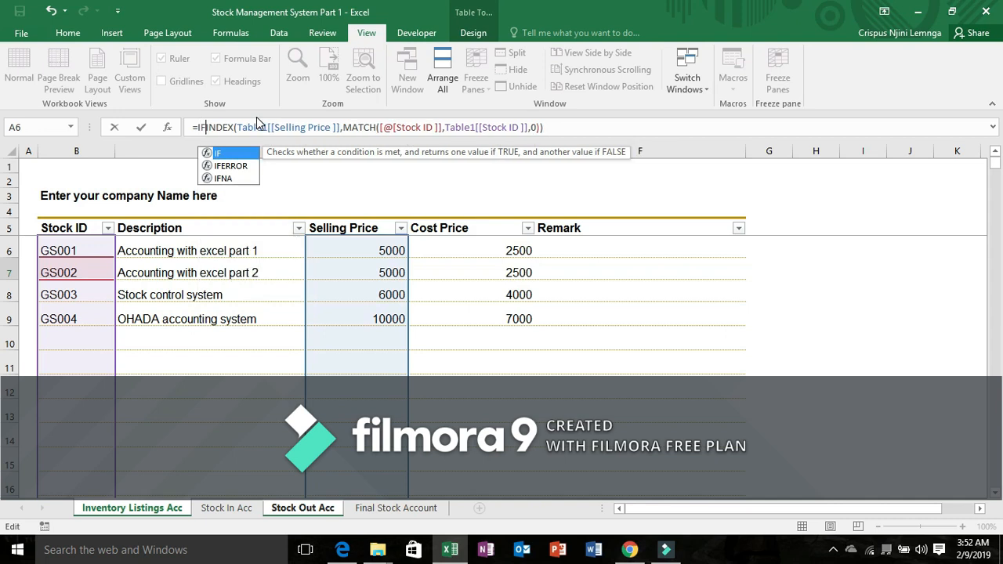
key(Down)
key(Tab)
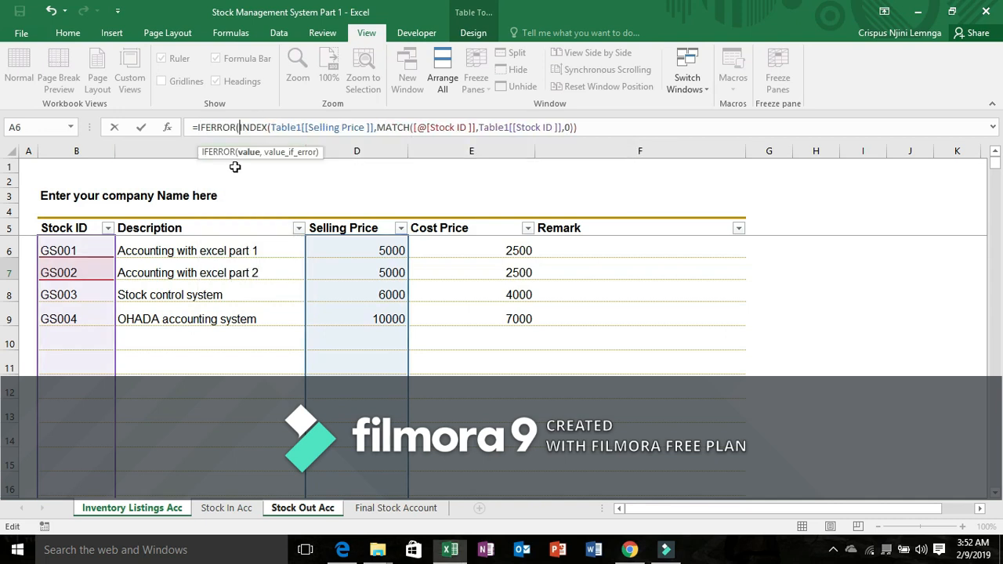
click(586, 129)
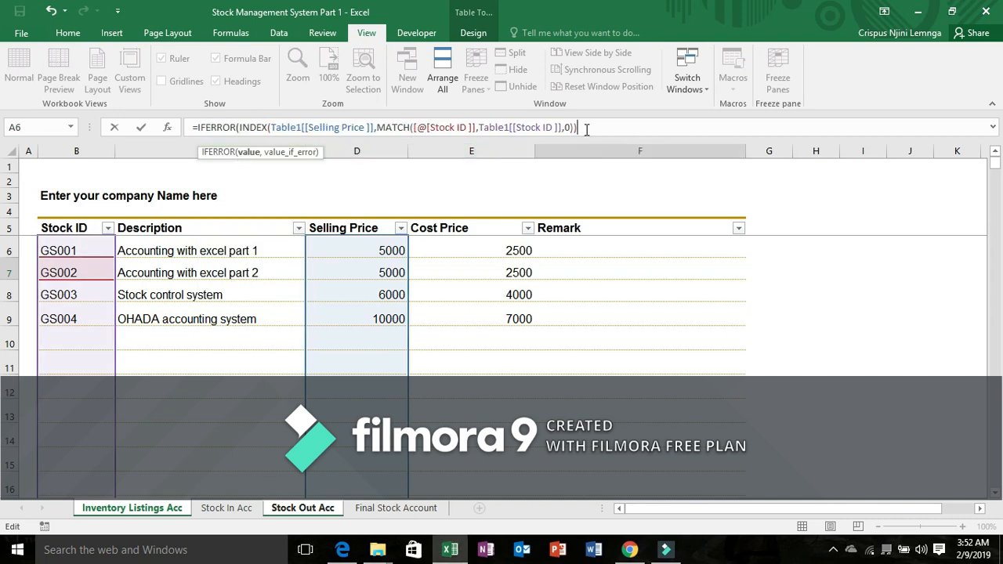
text(,"")
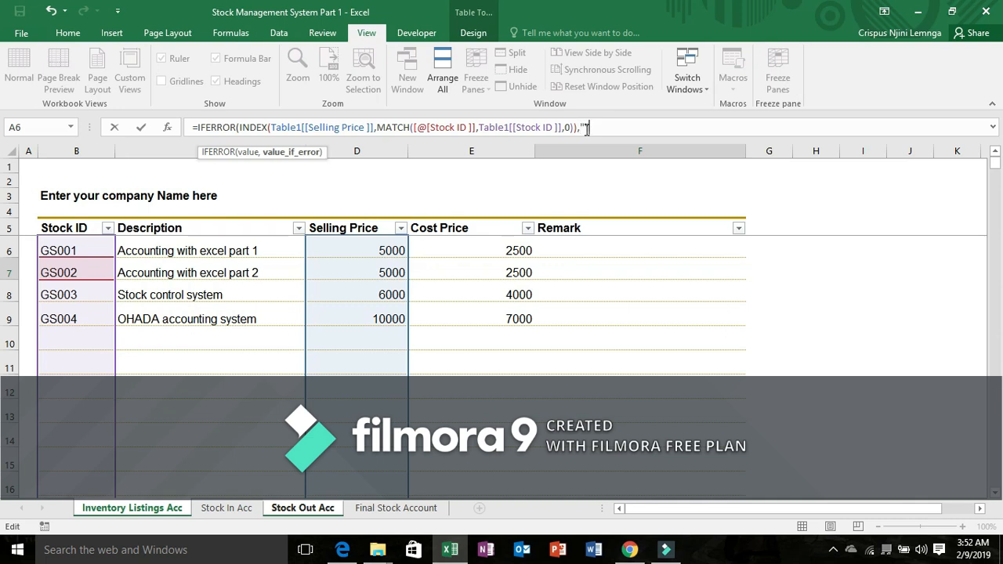
text())
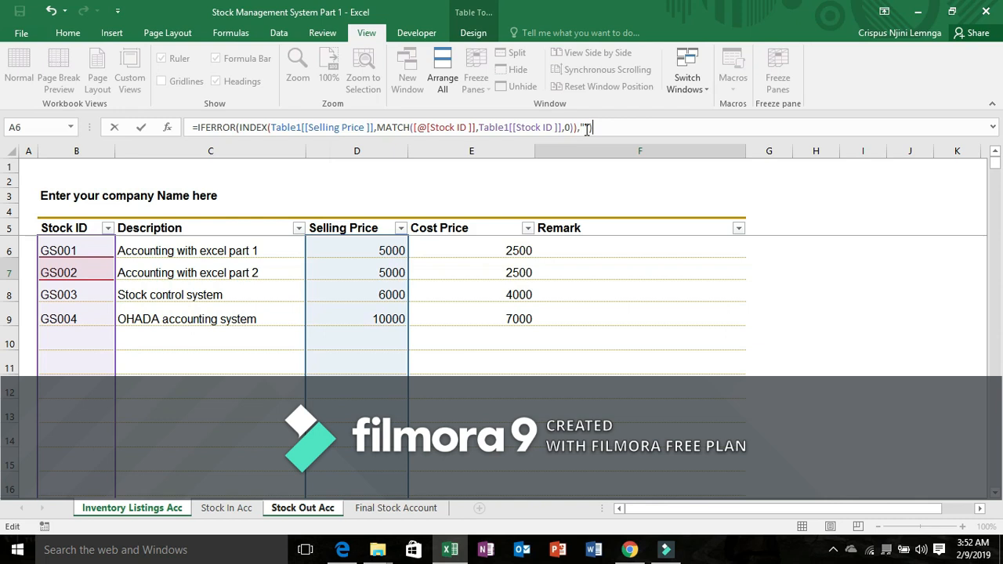
key(Return)
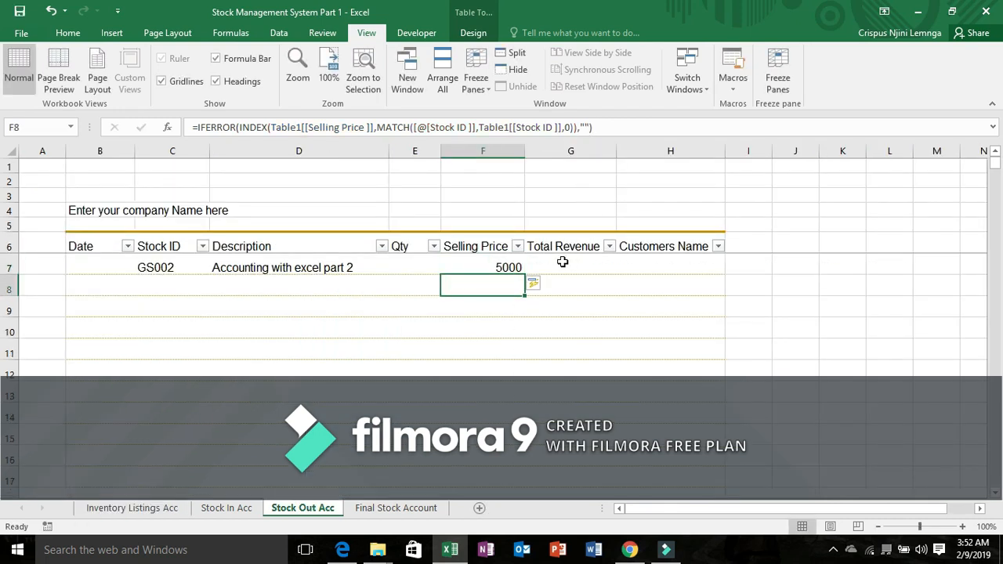
Enter a Total Revenue formula in cell G7 of Stock Out Acc that multiplies the row's Qty by its Selling Price.
click(493, 268)
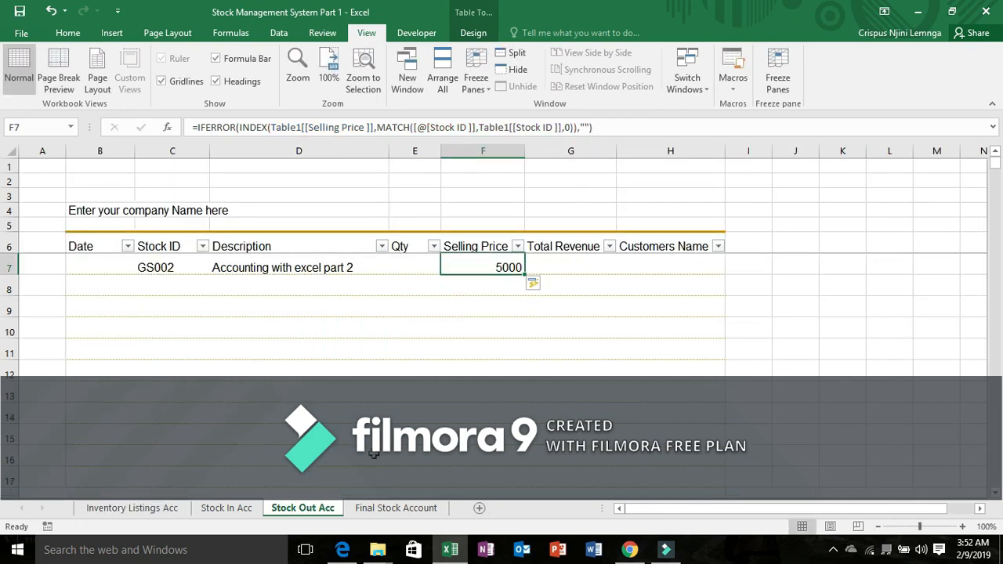
click(246, 512)
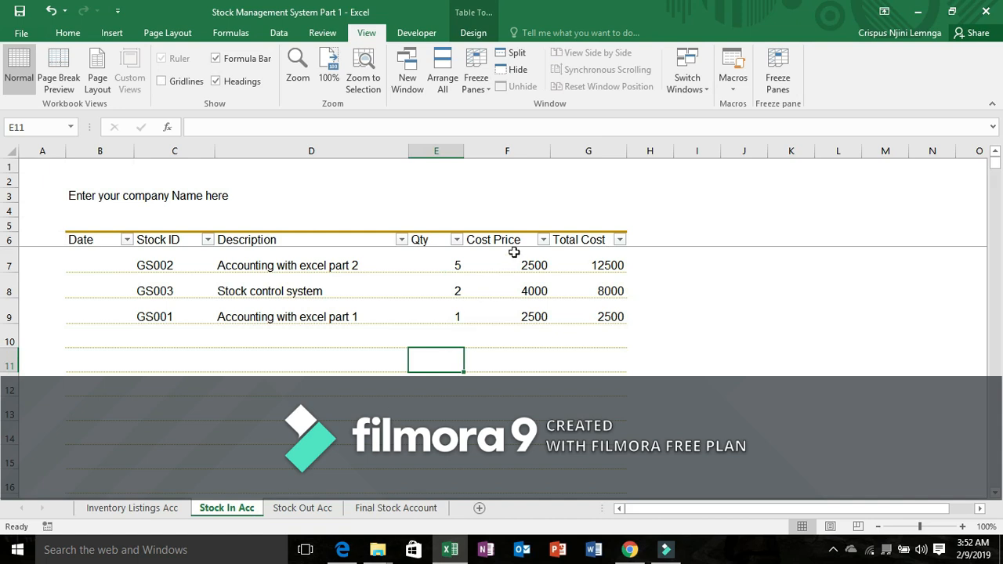
click(297, 513)
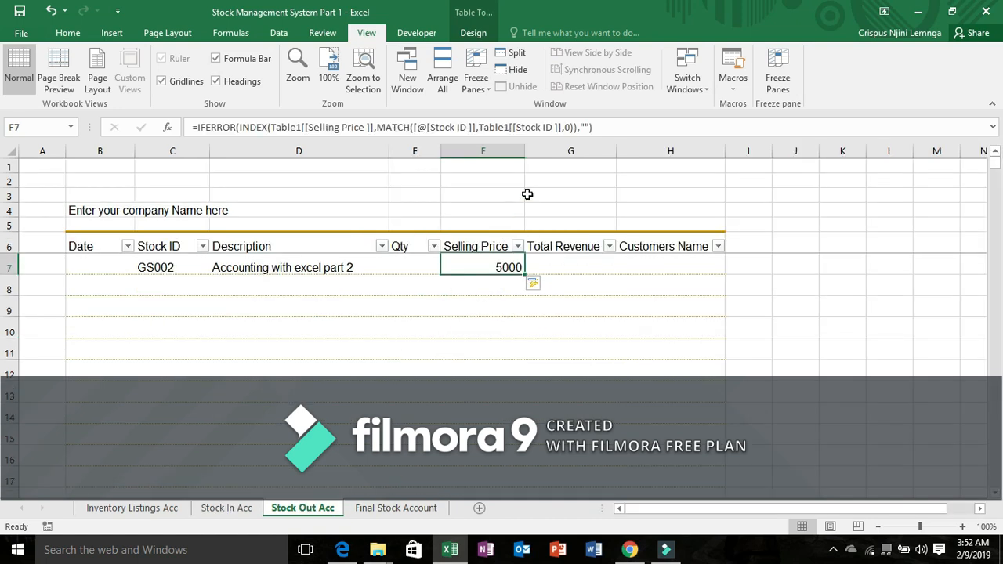
click(555, 249)
click(557, 265)
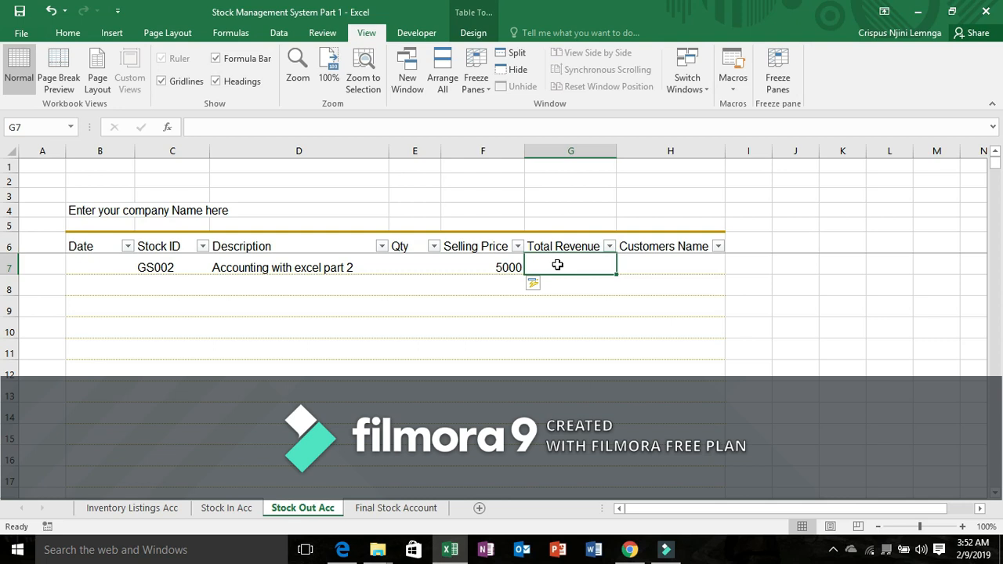
text(=)
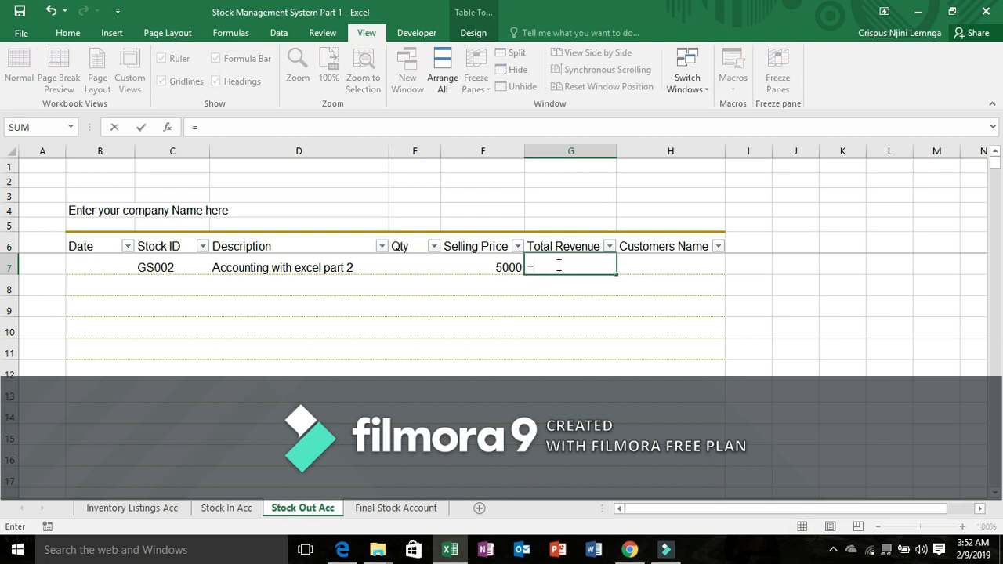
click(423, 259)
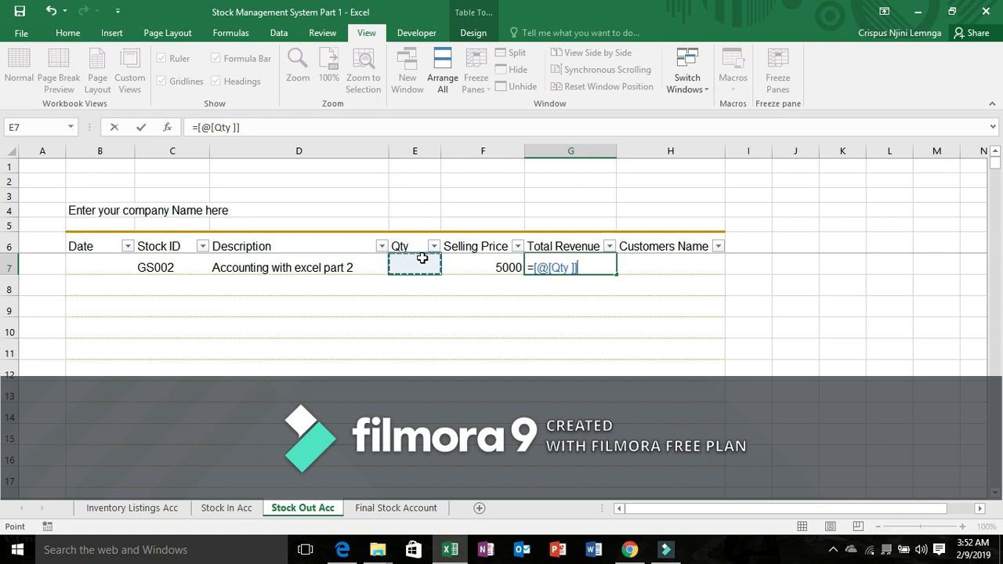
text(*)
click(466, 264)
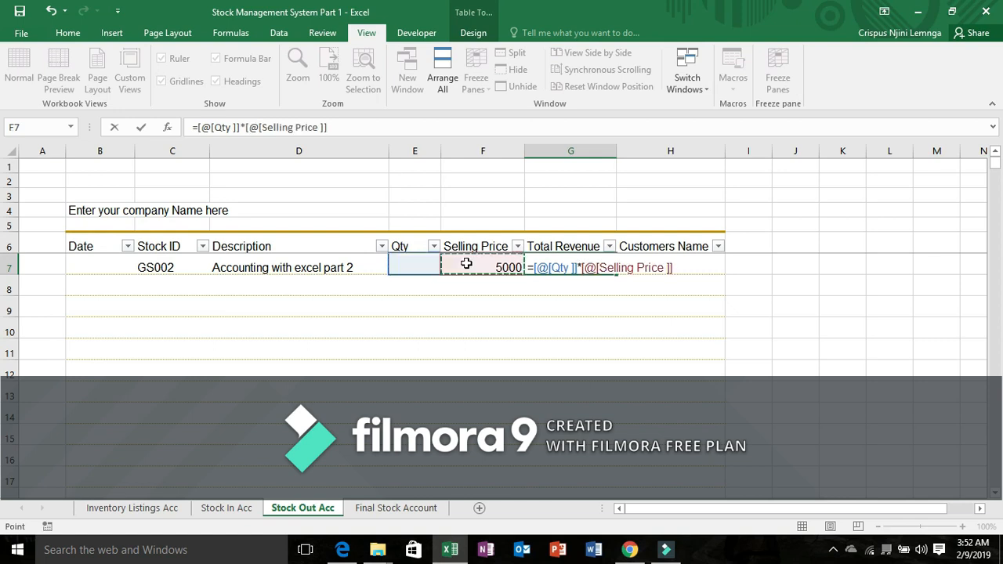
key(Return)
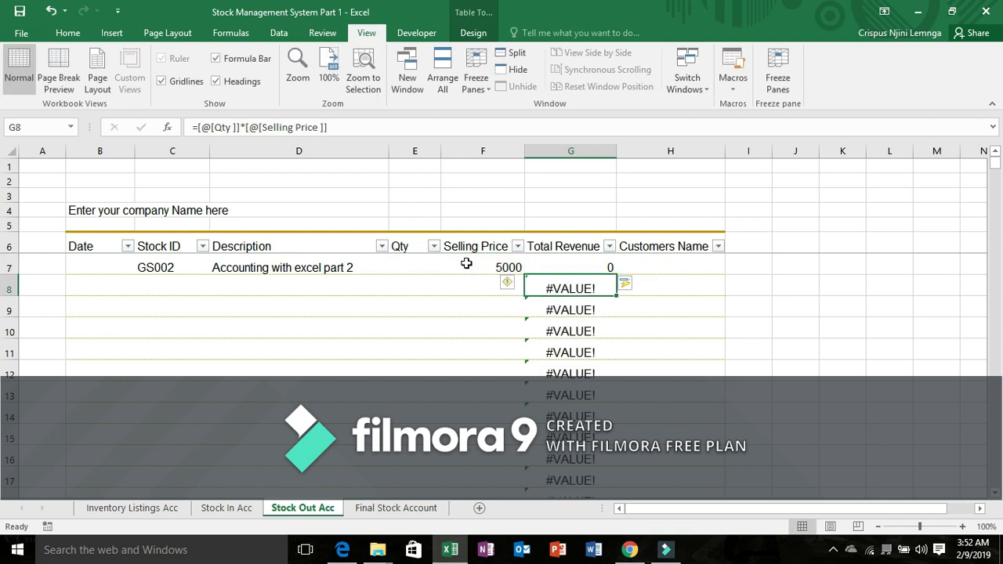
Wrap the Total Revenue formula in IFERROR with an empty string "" as the value if error.
click(554, 267)
click(196, 127)
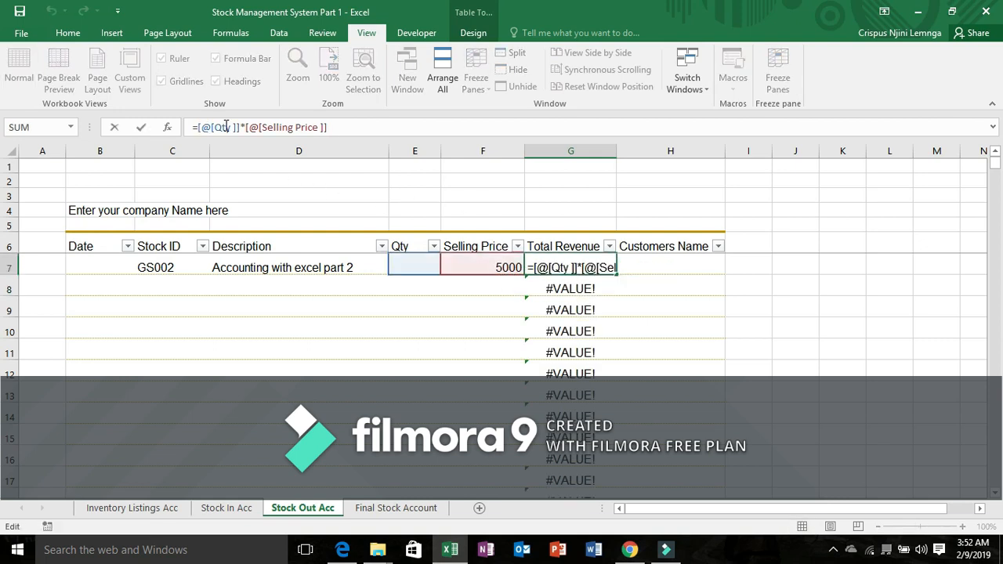
text(IF)
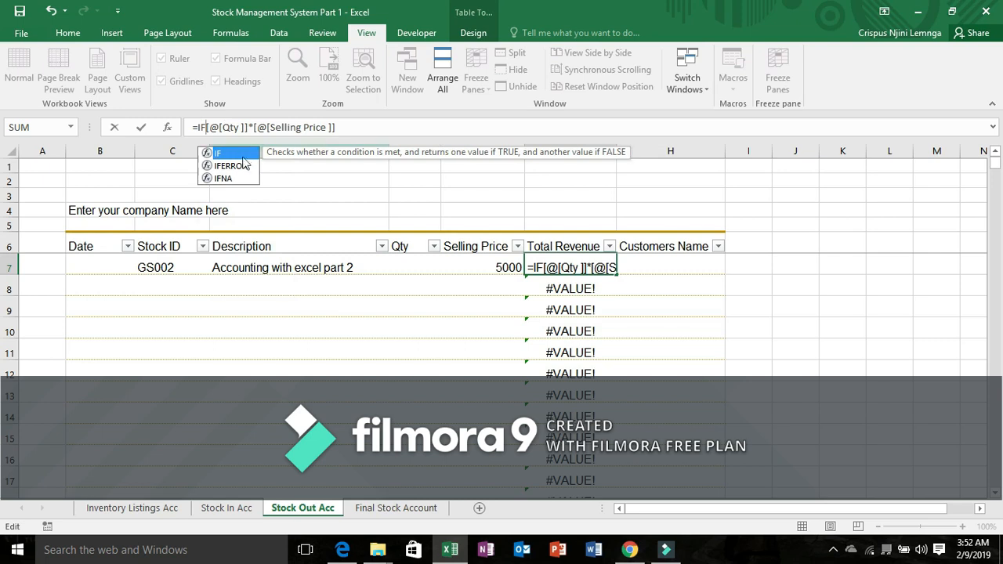
double_click(243, 167)
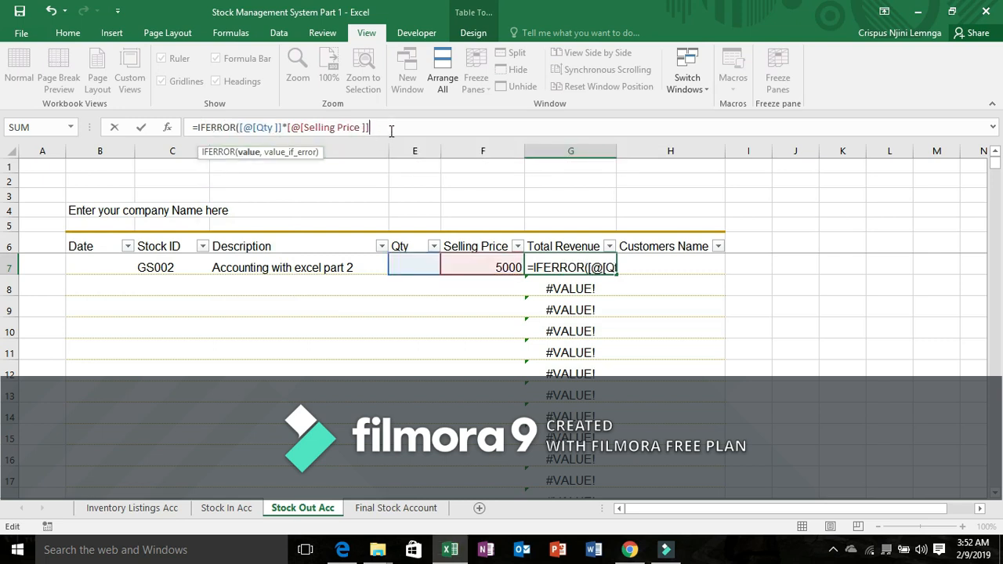
text(,""))
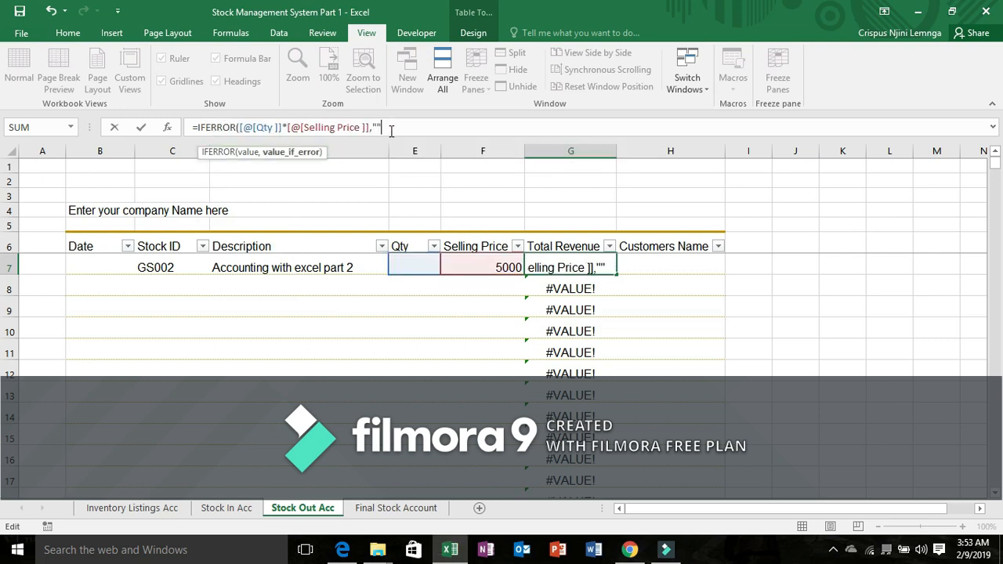
key(Return)
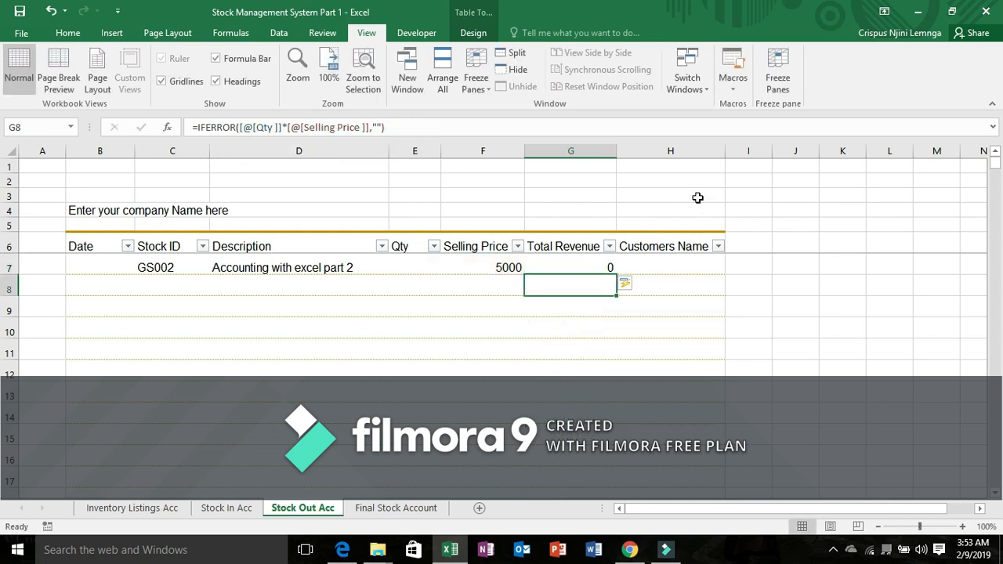
Widen the Customers Name column slightly and enter a Qty of 4 for the GS002 row in cell E7.
drag(725, 150, 751, 149)
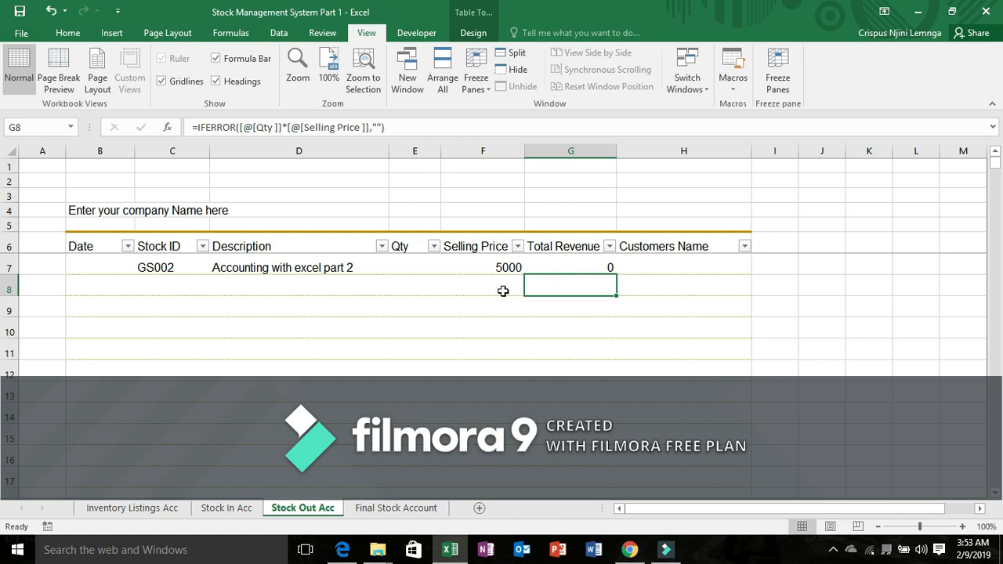
click(418, 265)
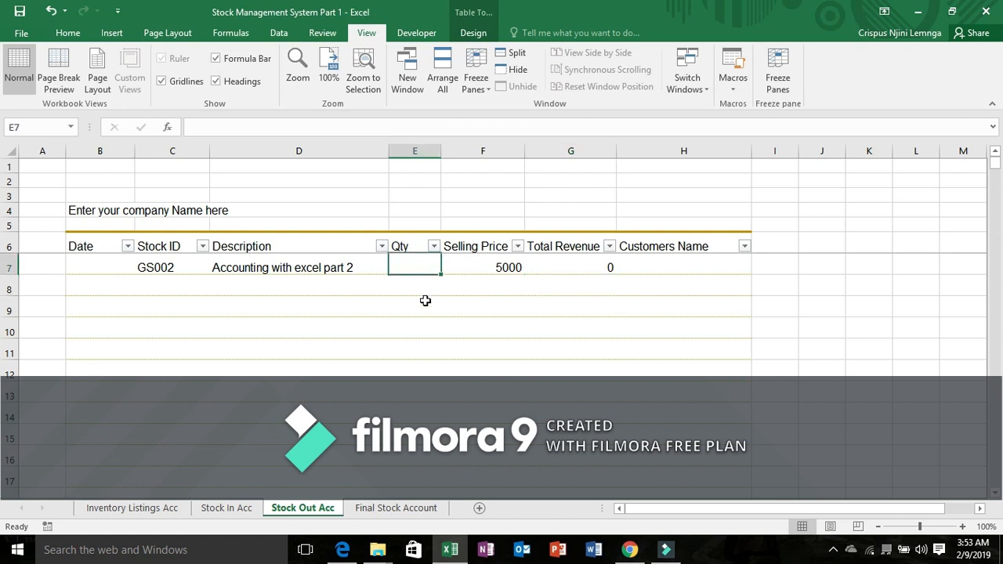
text(4)
click(415, 321)
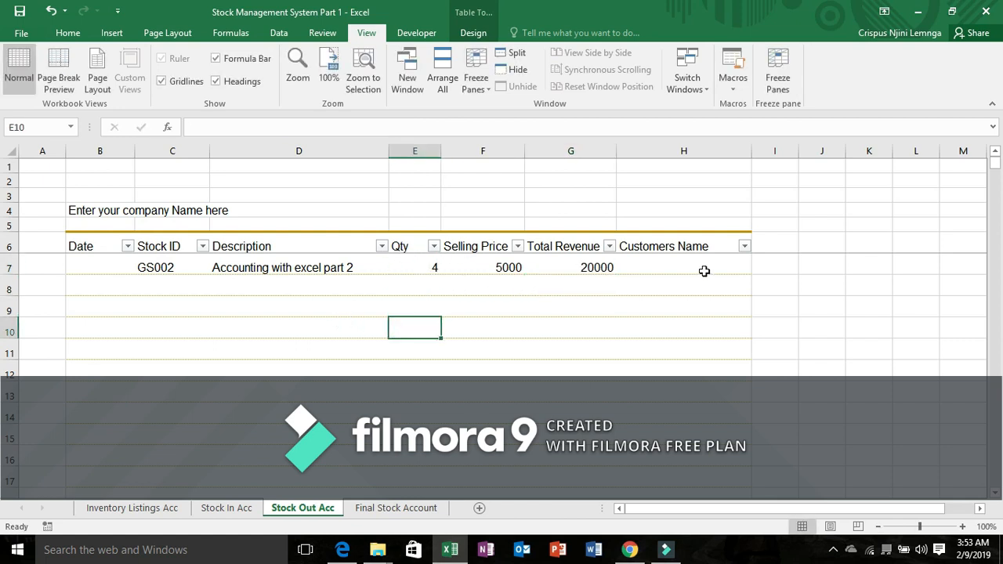
click(657, 259)
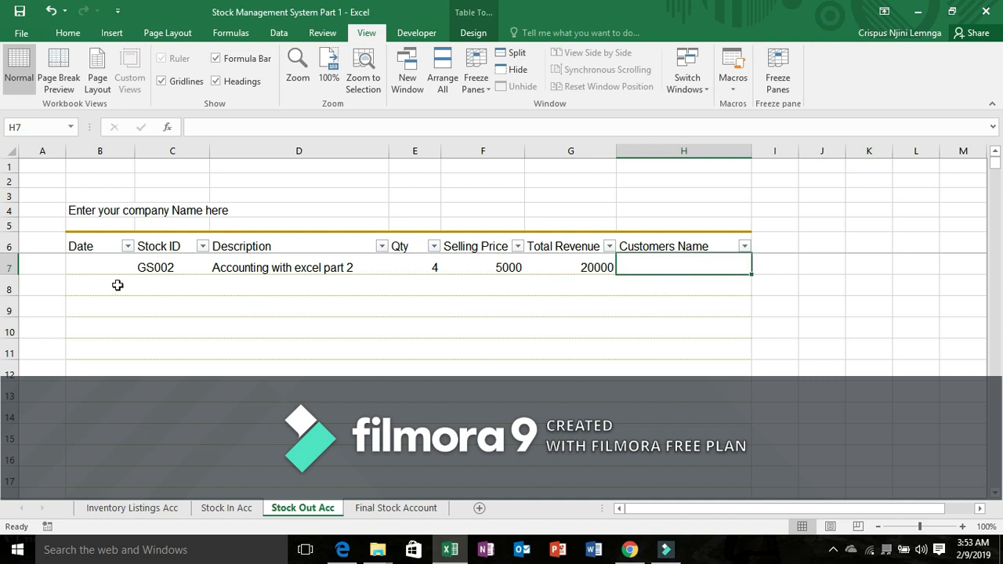
click(144, 290)
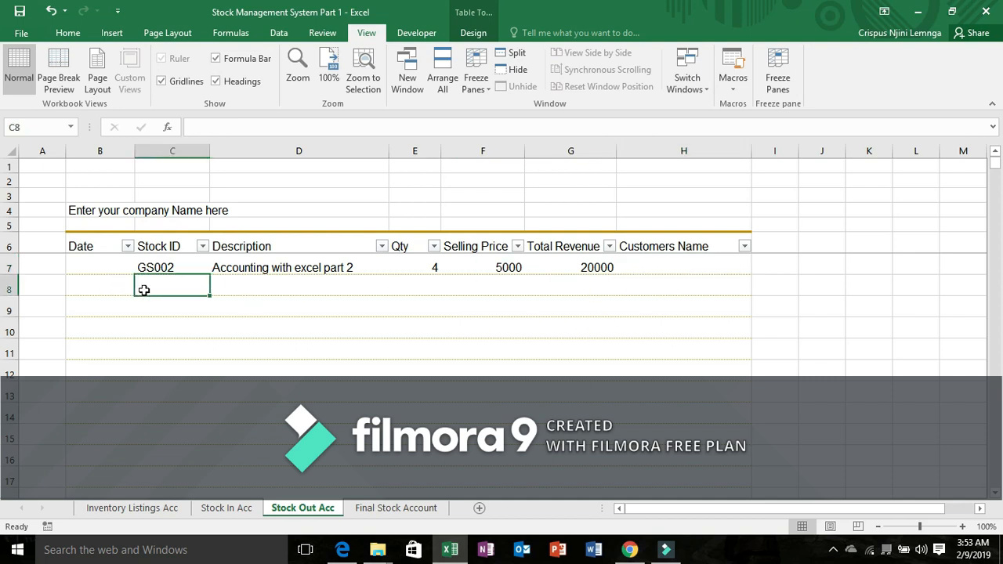
Record a second sale in row 8 of Stock Out Acc with Stock ID GS001 and a Qty of 5.
text(GS001)
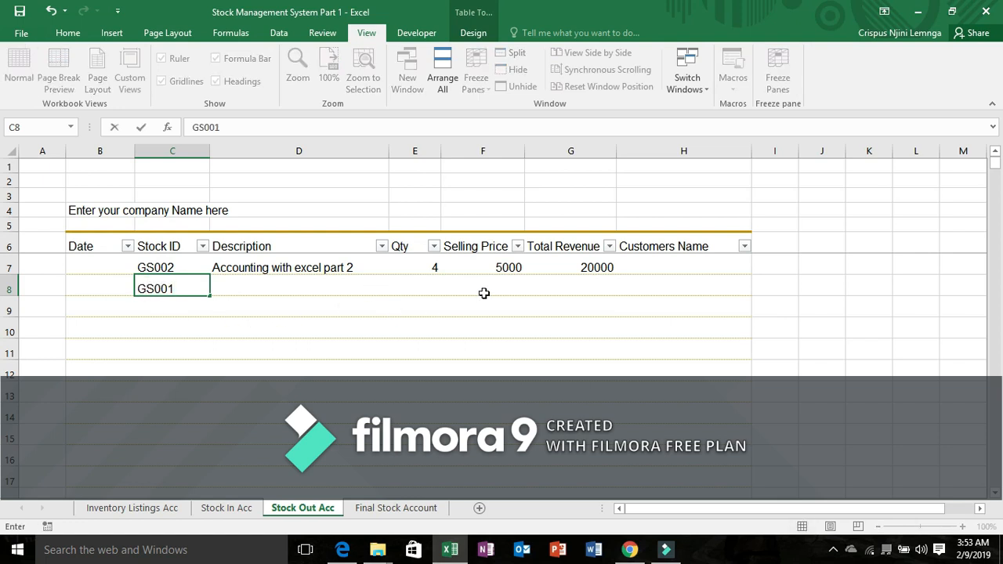
click(428, 287)
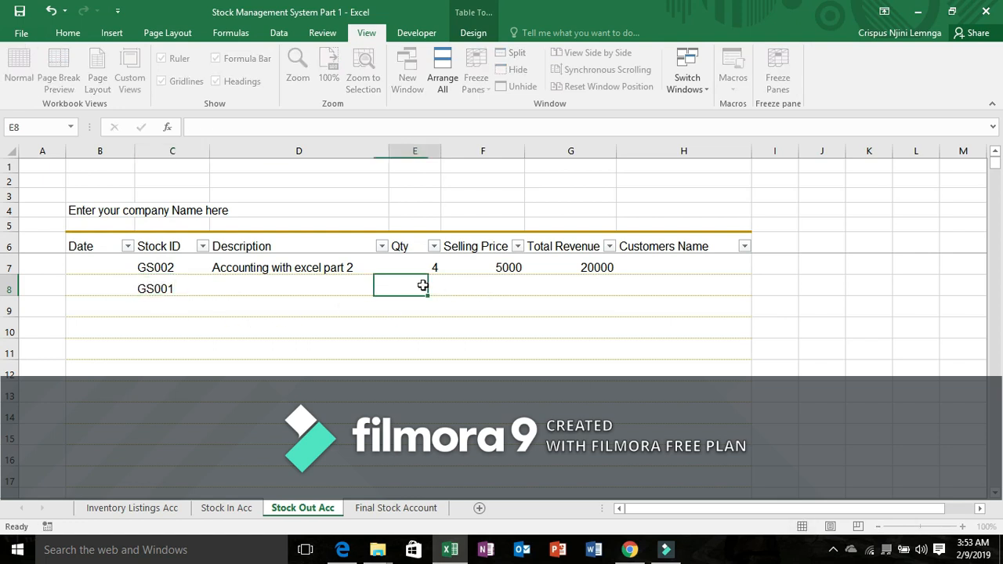
text(5)
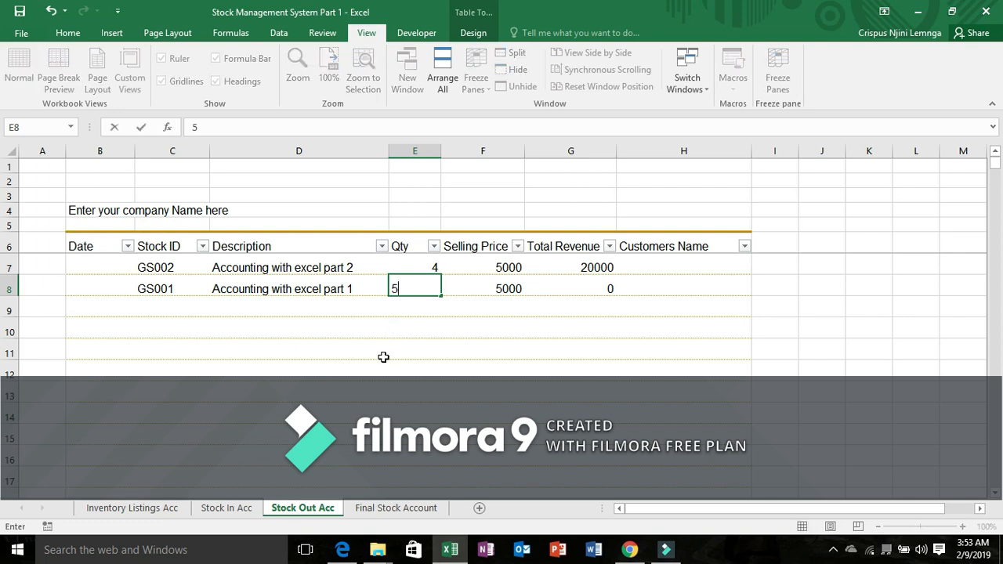
click(379, 329)
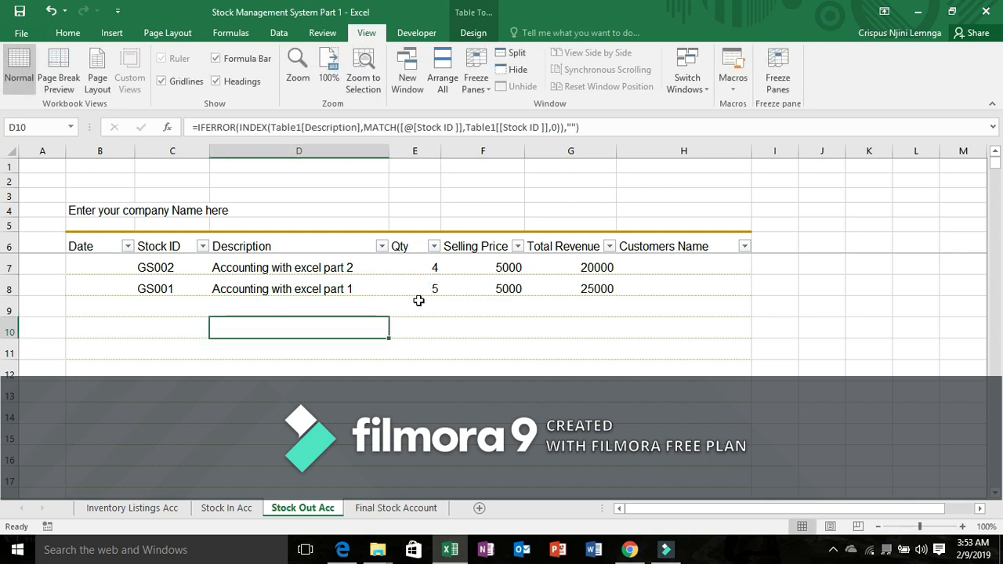
In cell B7 of Final Stock Account, enter a Stock ID formula referencing cell B6 of Inventory Listings Acc.
click(388, 508)
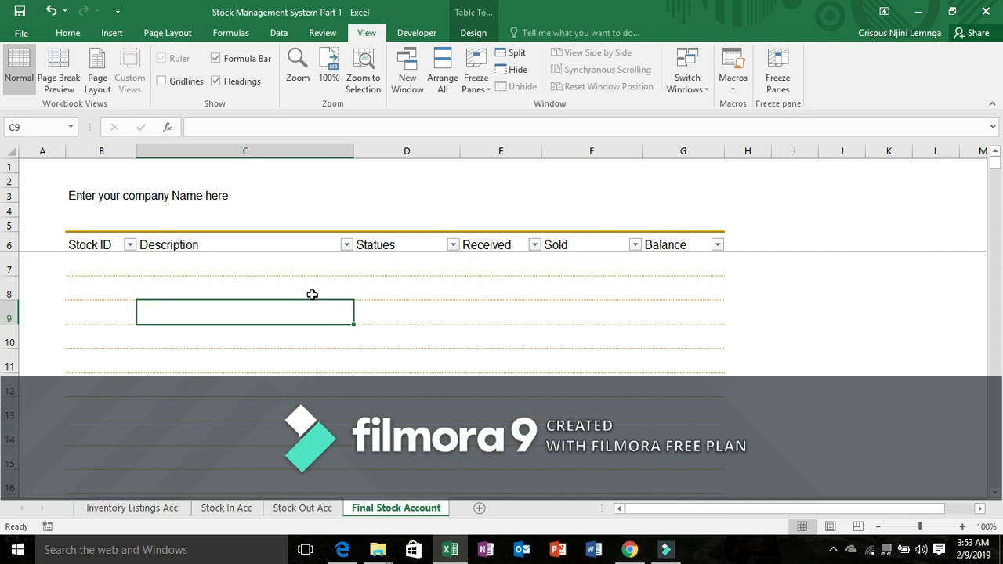
click(90, 262)
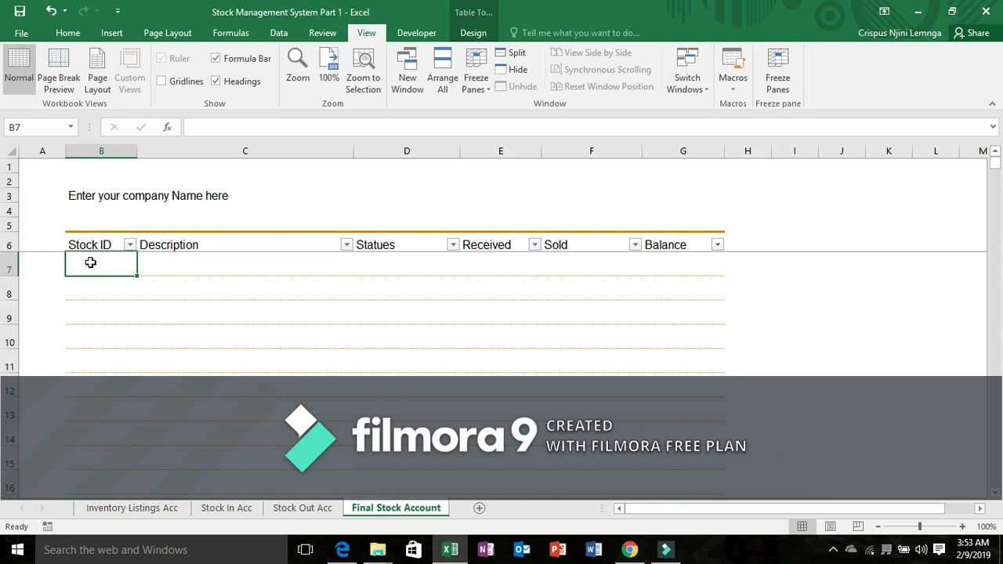
text(=)
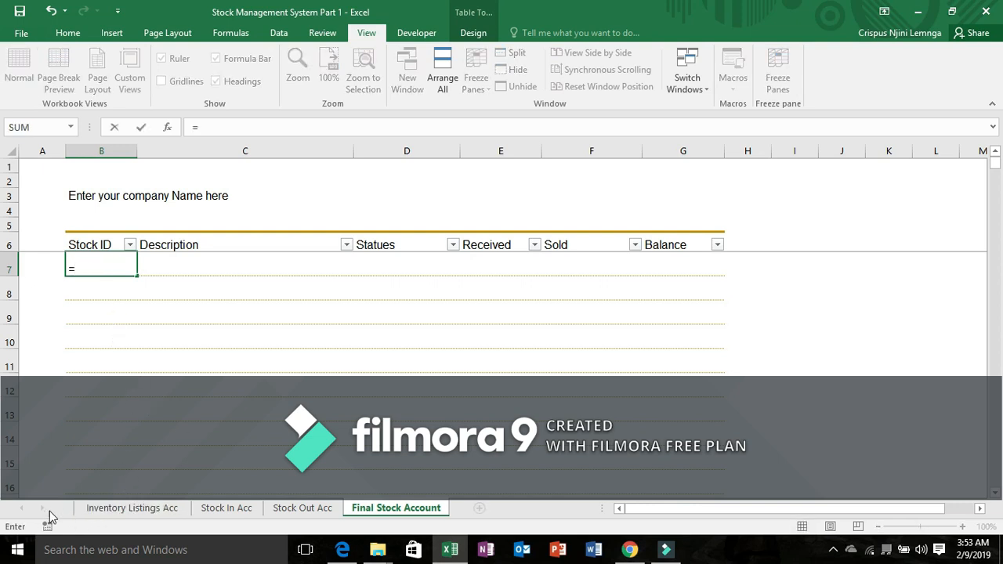
click(104, 512)
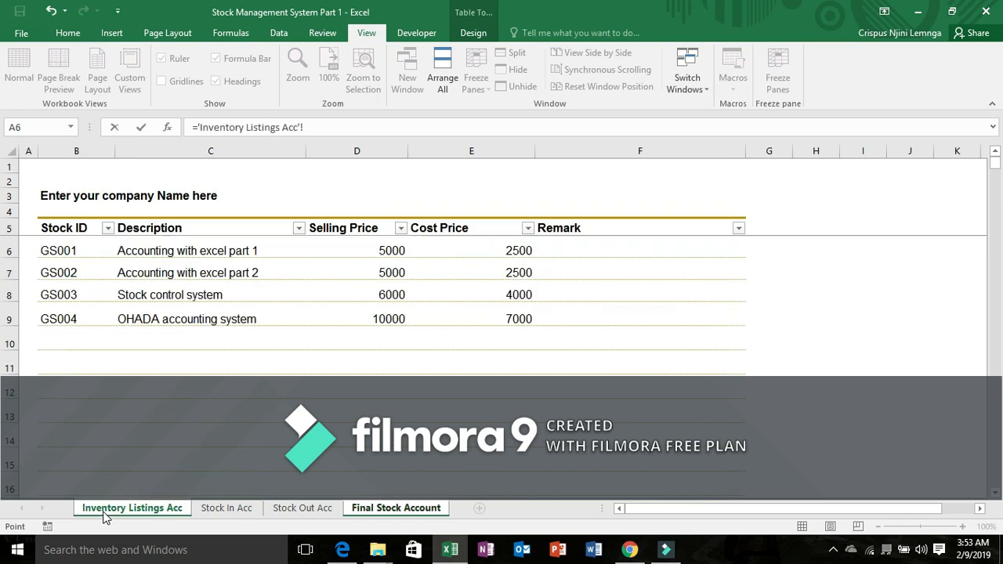
click(62, 245)
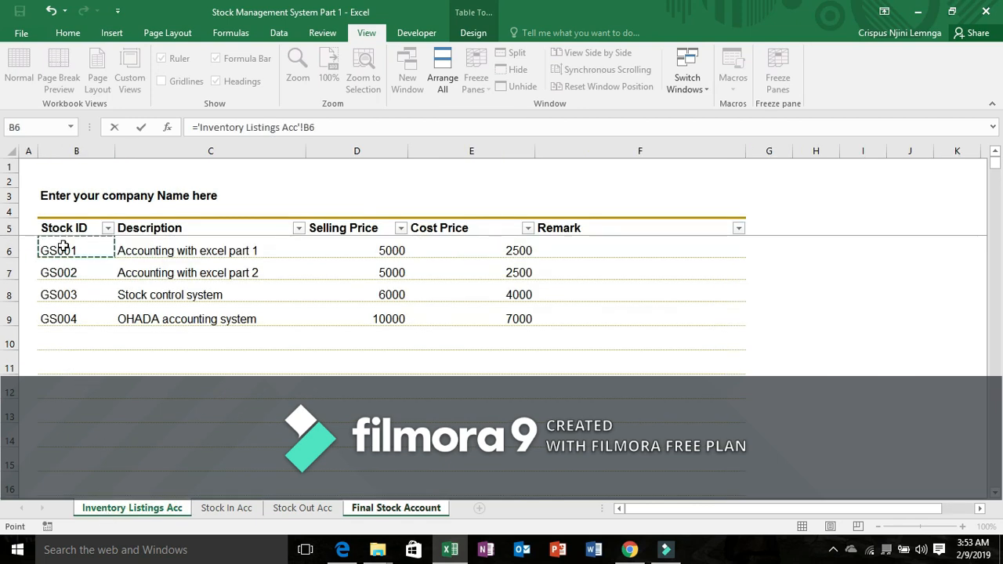
key(Return)
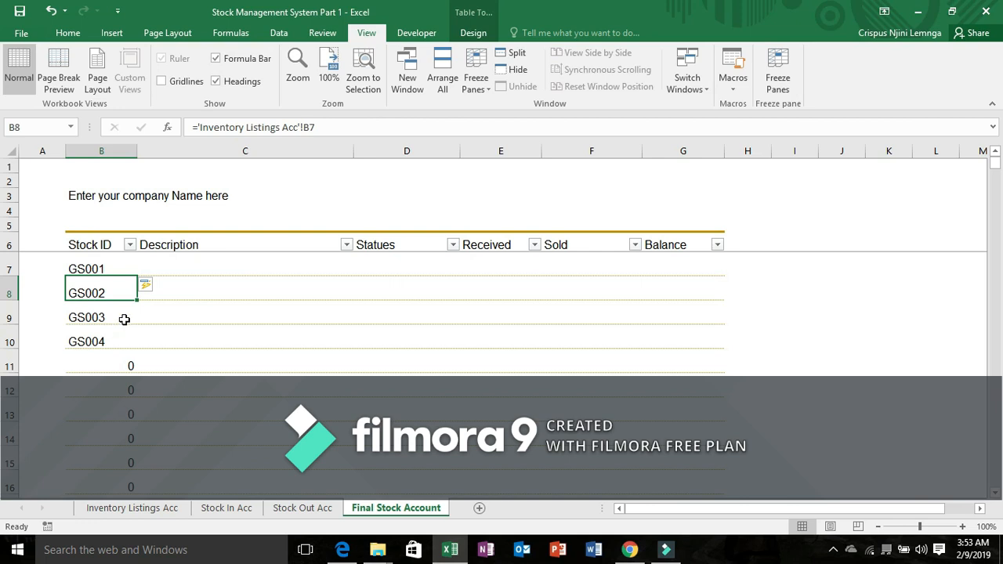
Left-align all the Stock ID column's data cells in the Final Stock Account table.
click(114, 265)
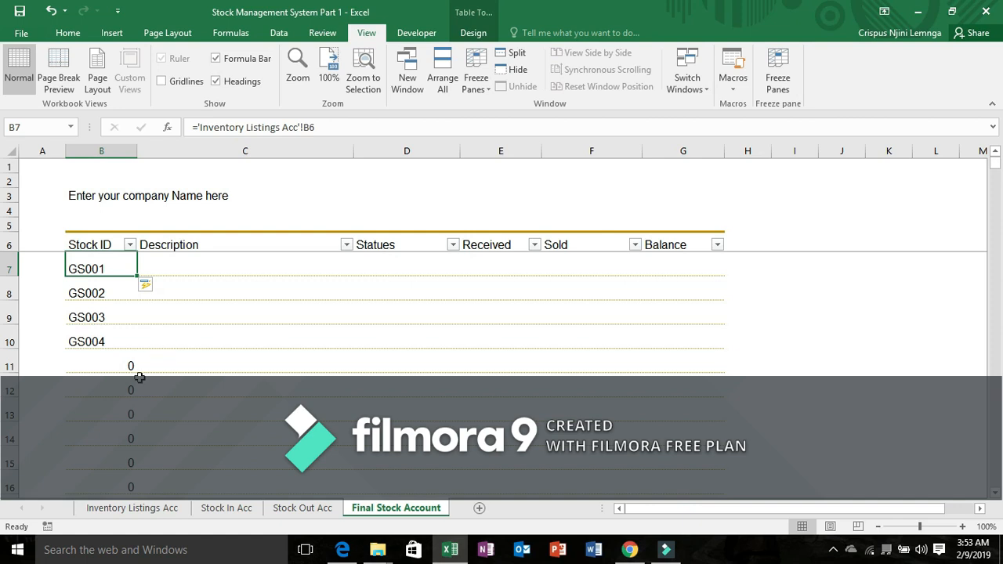
click(108, 233)
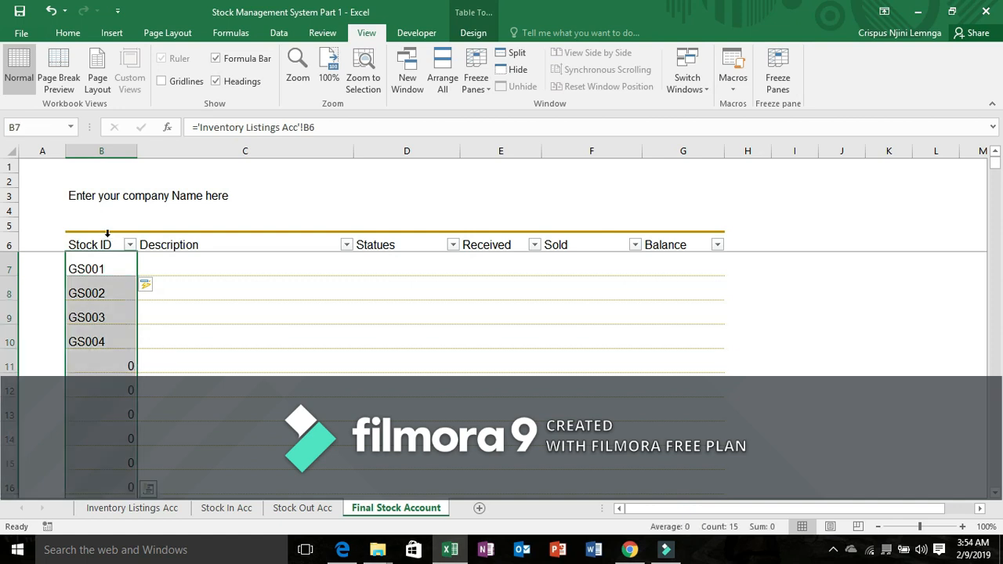
click(71, 33)
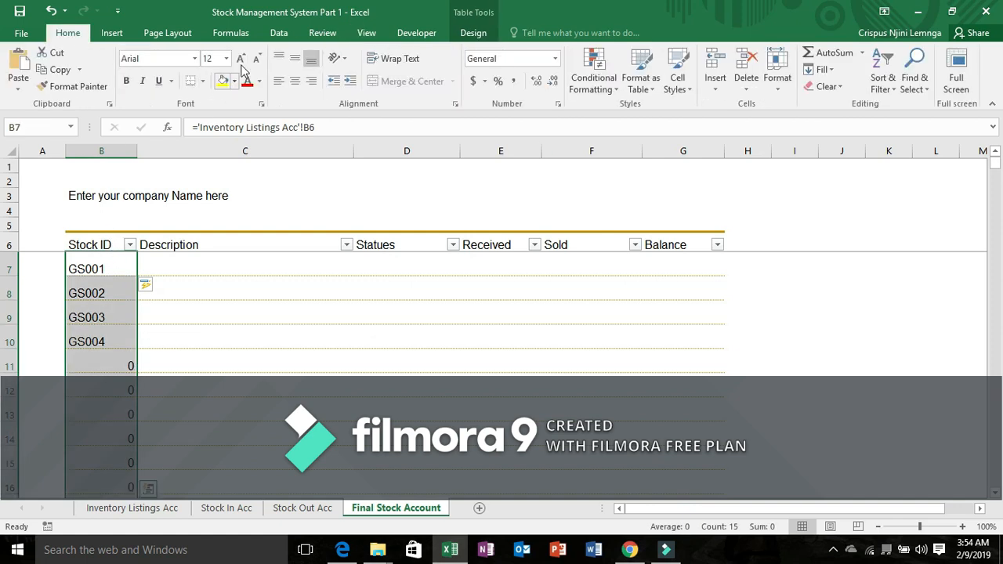
click(275, 85)
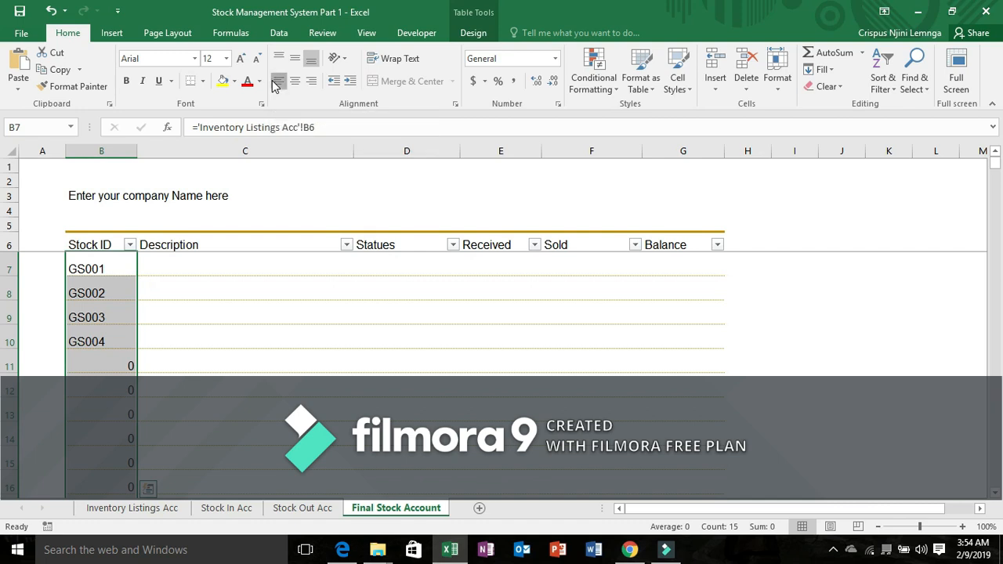
click(184, 285)
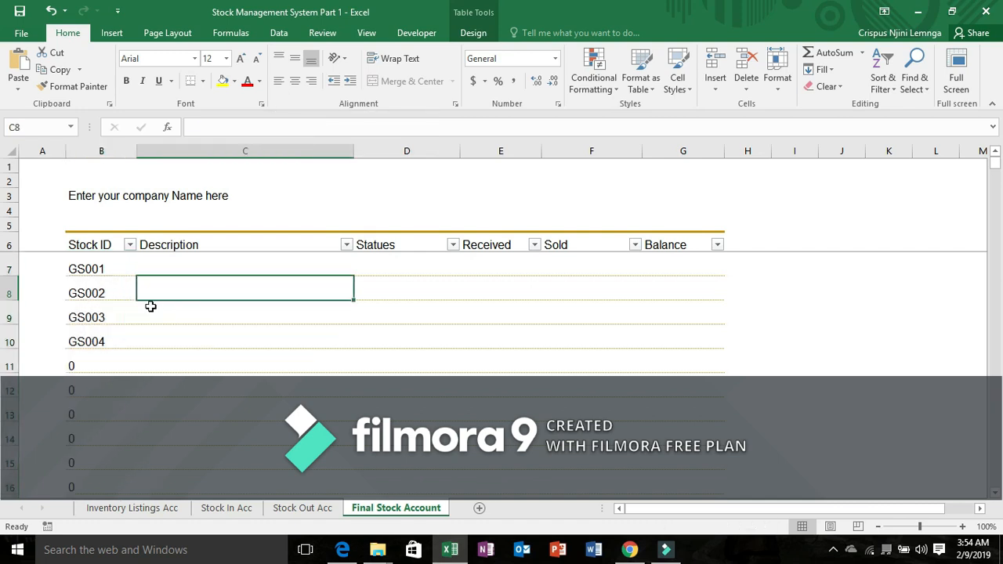
Begin a Description formula in cell C7 with INDEX, using the Description column of Inventory Listings Acc as the array.
click(157, 265)
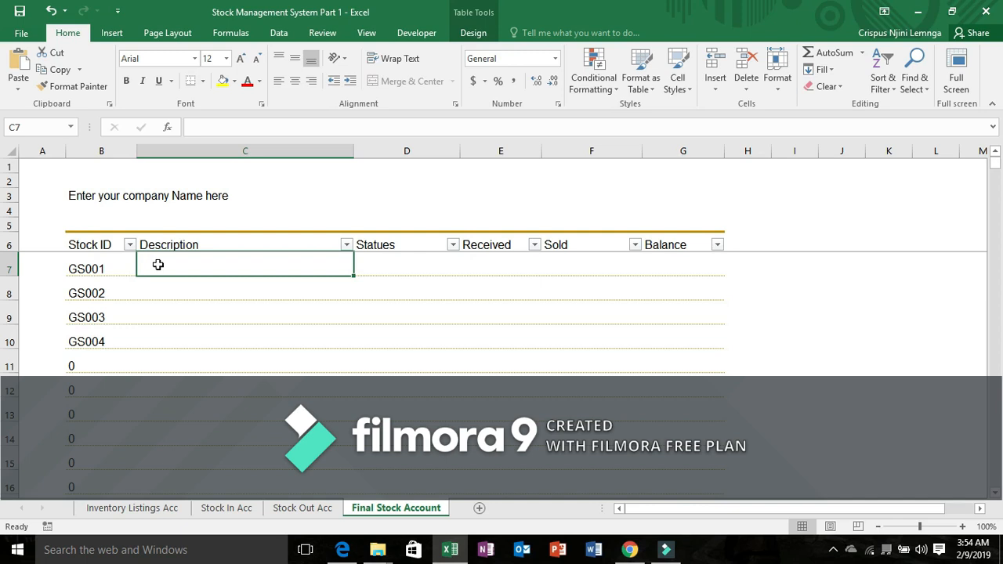
text(=)
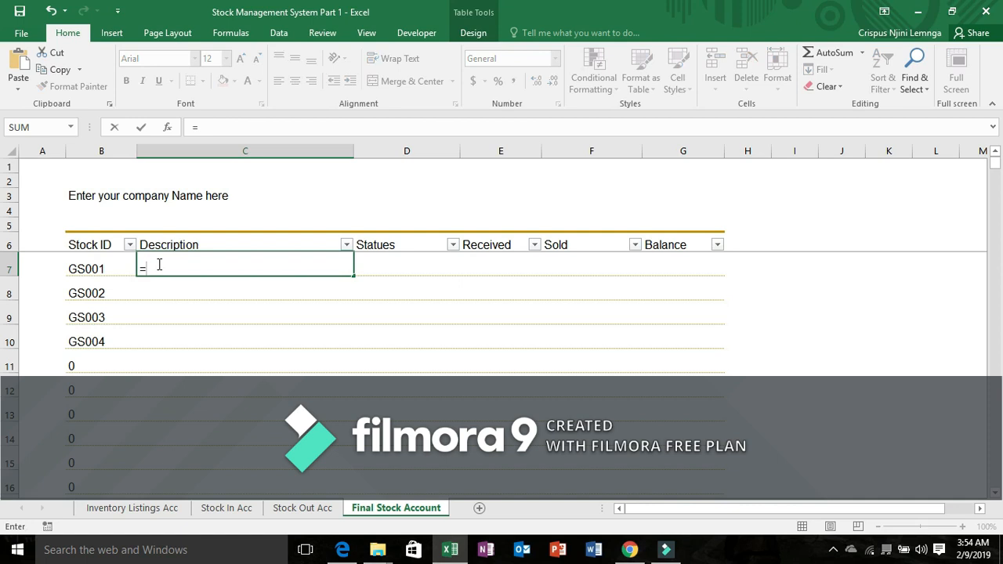
text(INDEX)
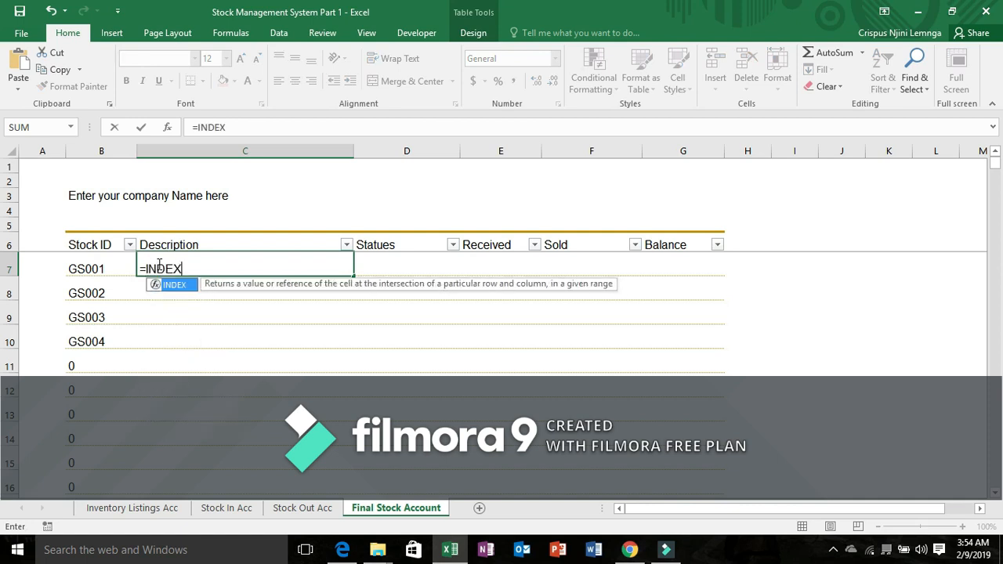
text(()
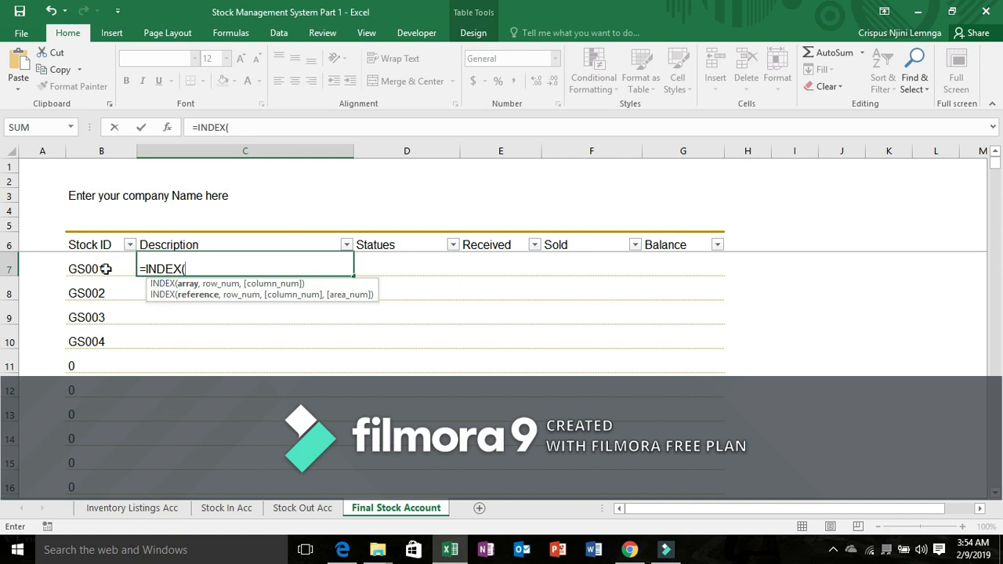
click(146, 511)
click(152, 221)
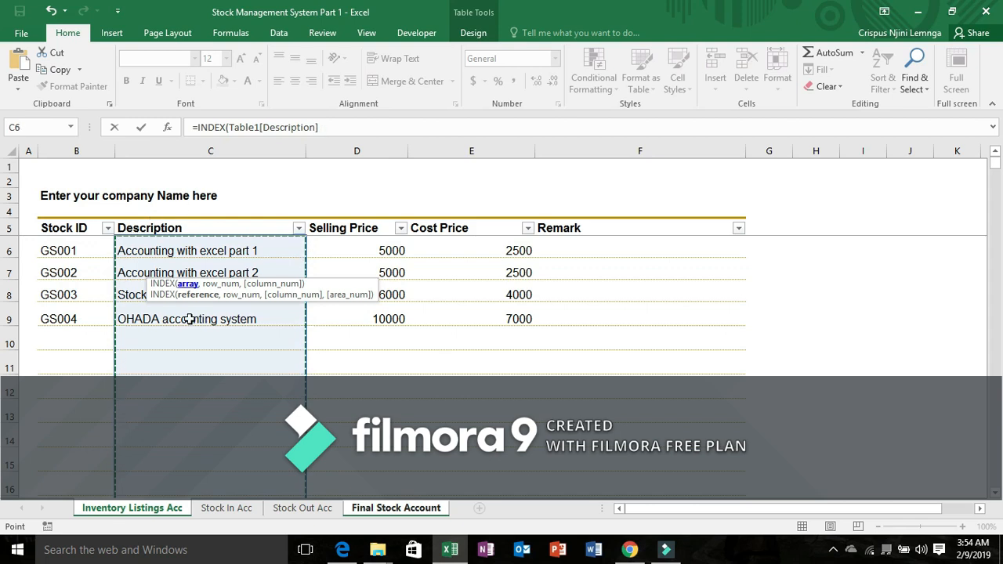
Nest a MATCH of the row's Stock ID against the Inventory Listings Stock ID column with match type 0, adding "" as the closing argument.
text(,)
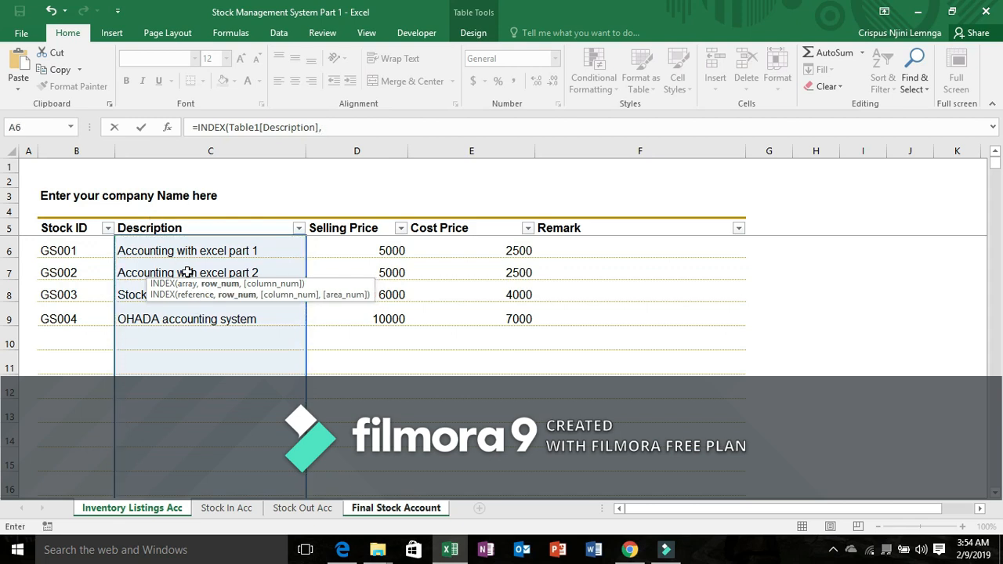
text(MAT)
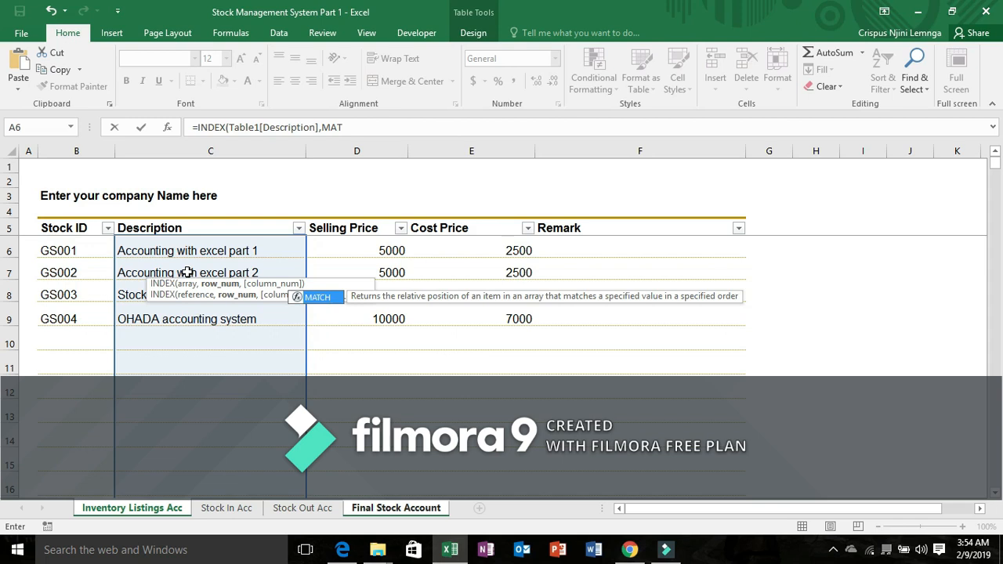
double_click(340, 299)
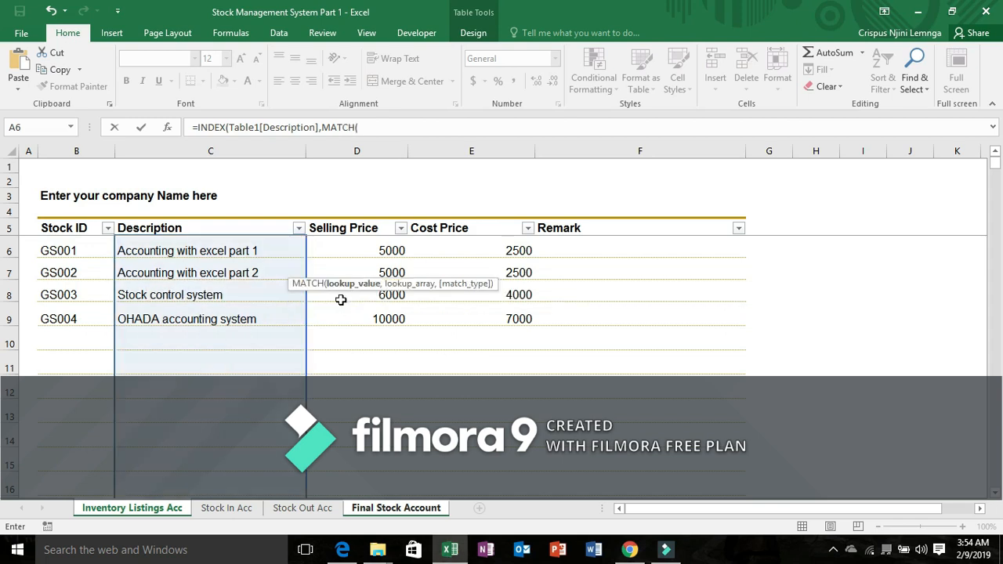
click(354, 509)
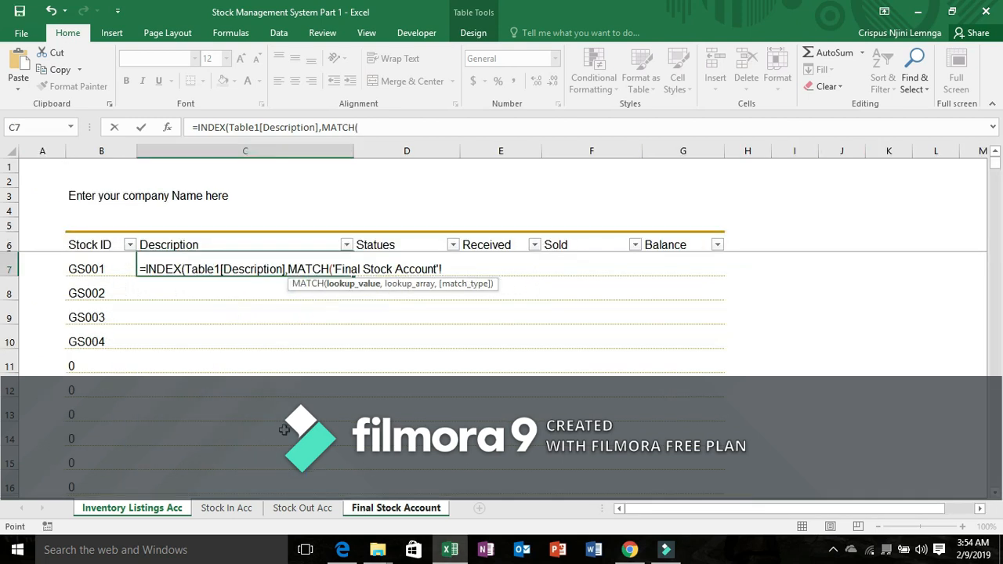
click(114, 271)
text(,)
click(134, 509)
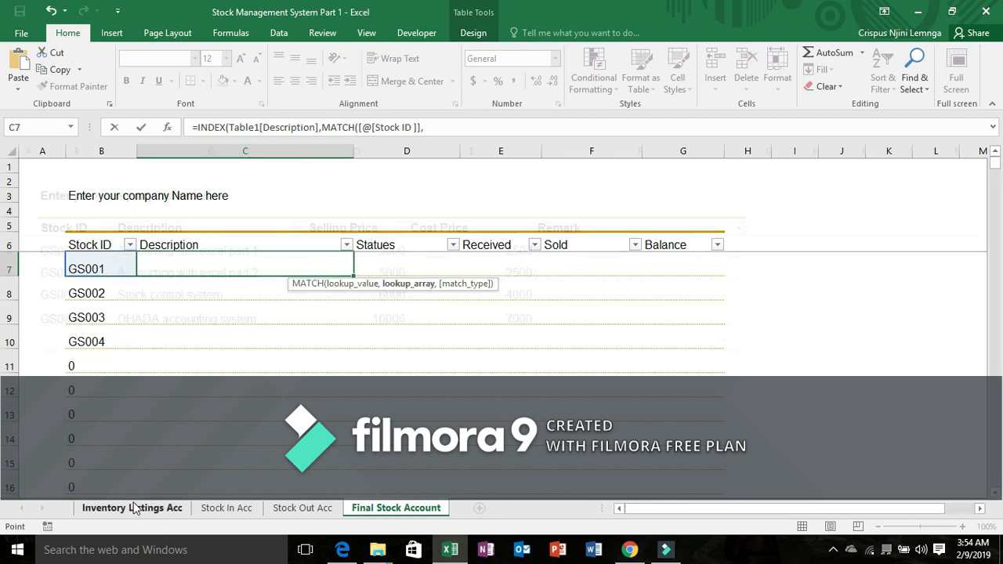
click(88, 221)
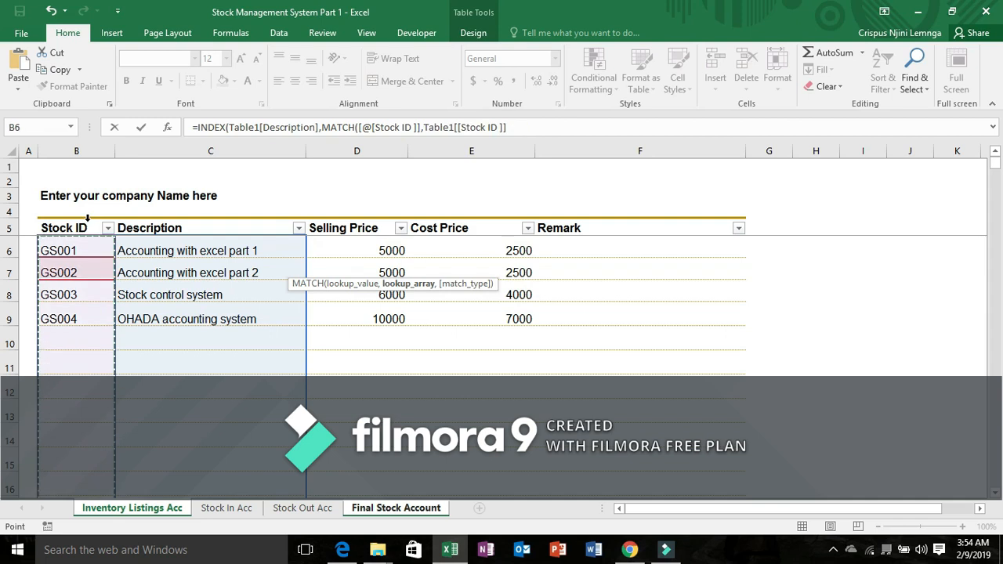
text(,)
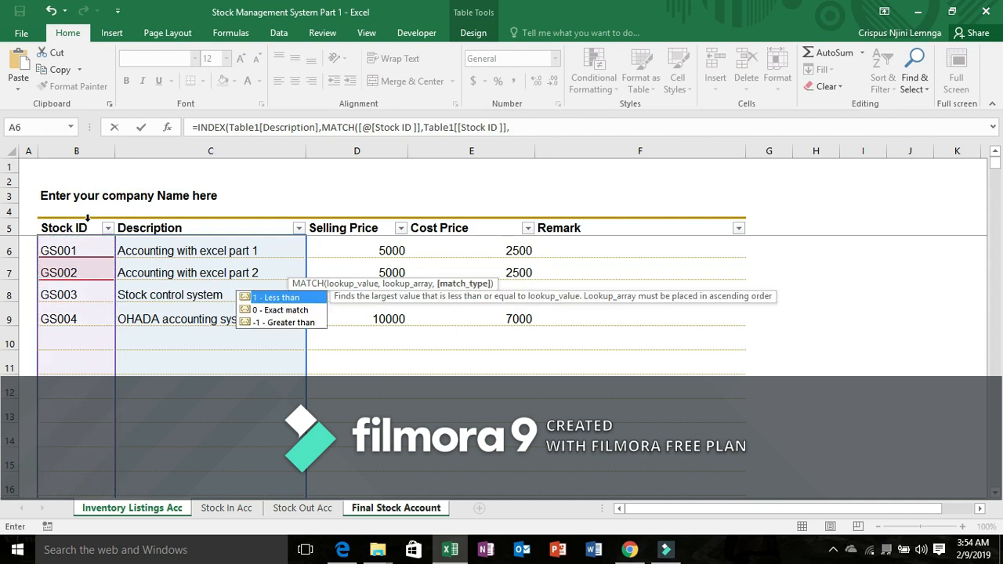
text(0)),""))
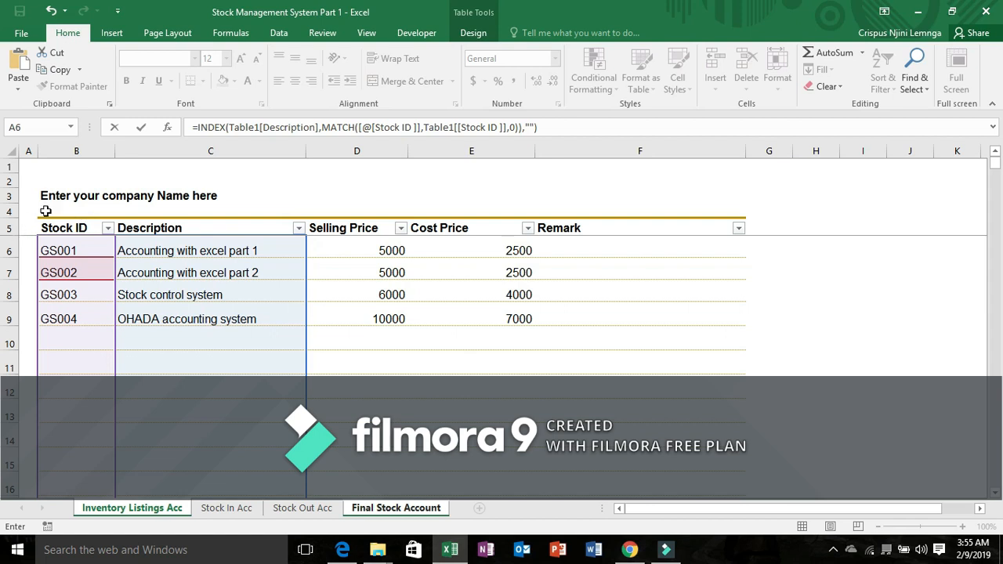
Insert IFERROR before INDEX in the Description formula and enter the completed formula.
click(206, 128)
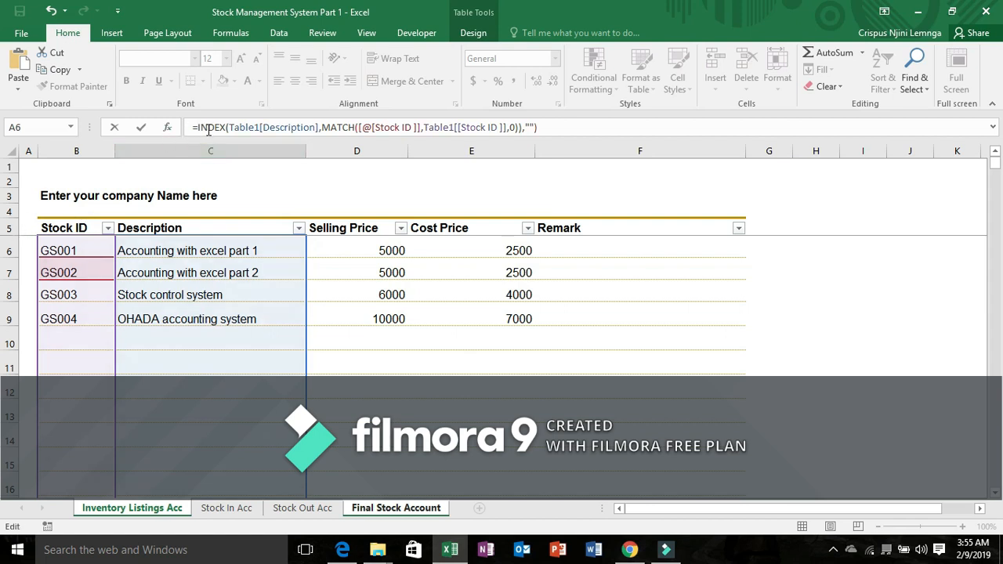
text(IFR)
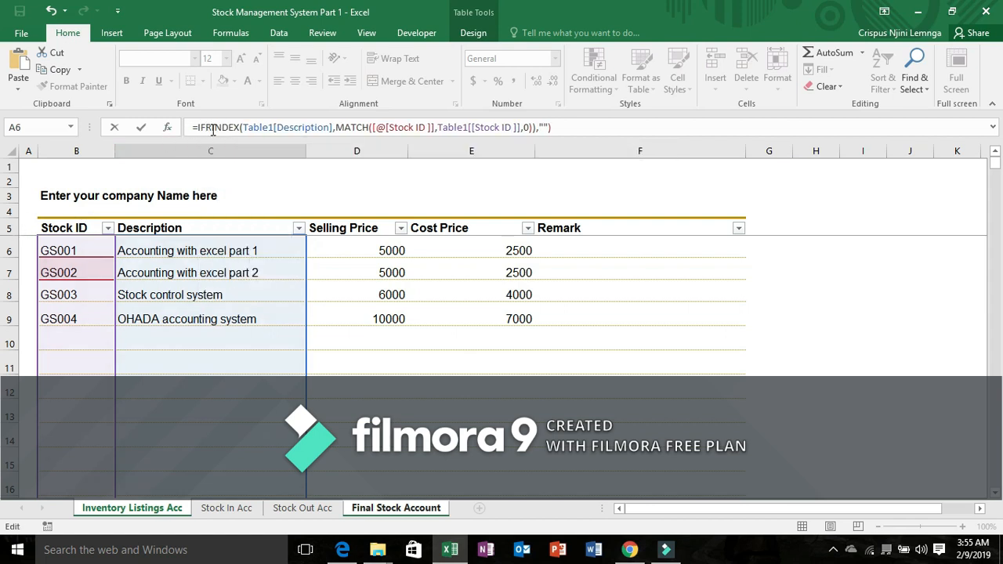
key(BackSpace)
text(E)
double_click(233, 155)
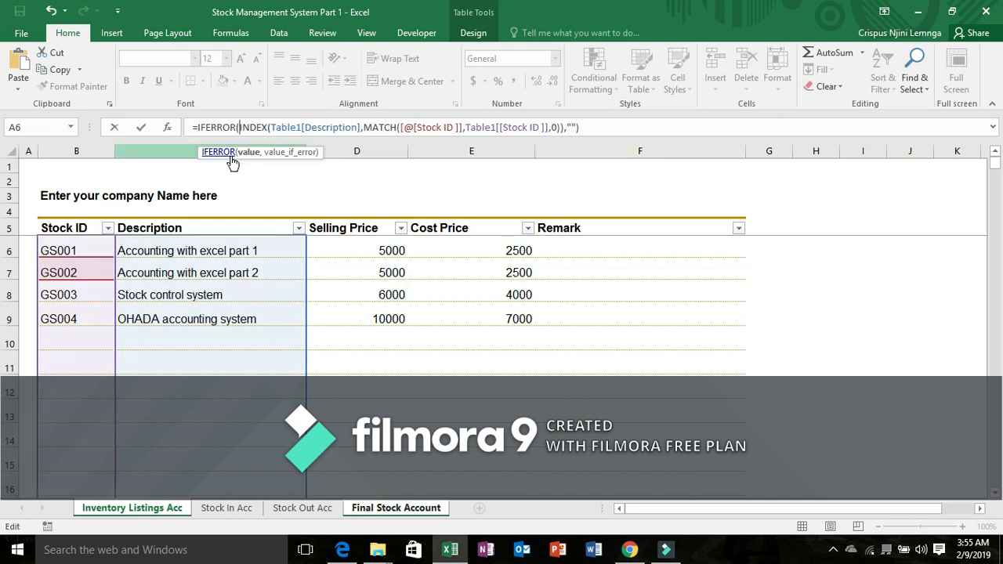
key(Return)
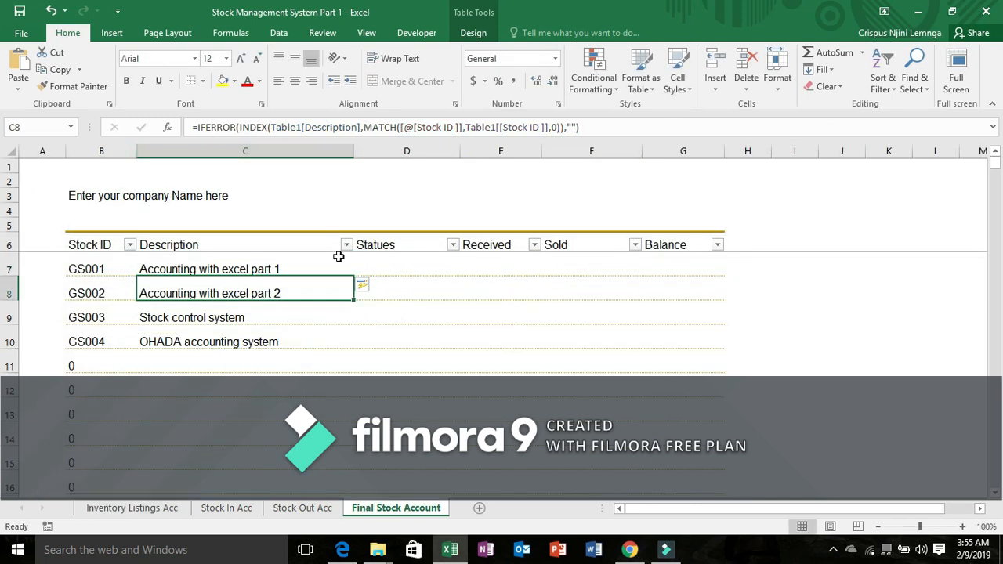
Begin a Received formula in cell E7 with SUMIF, using the Stock ID column of Stock In Acc as the range.
click(365, 269)
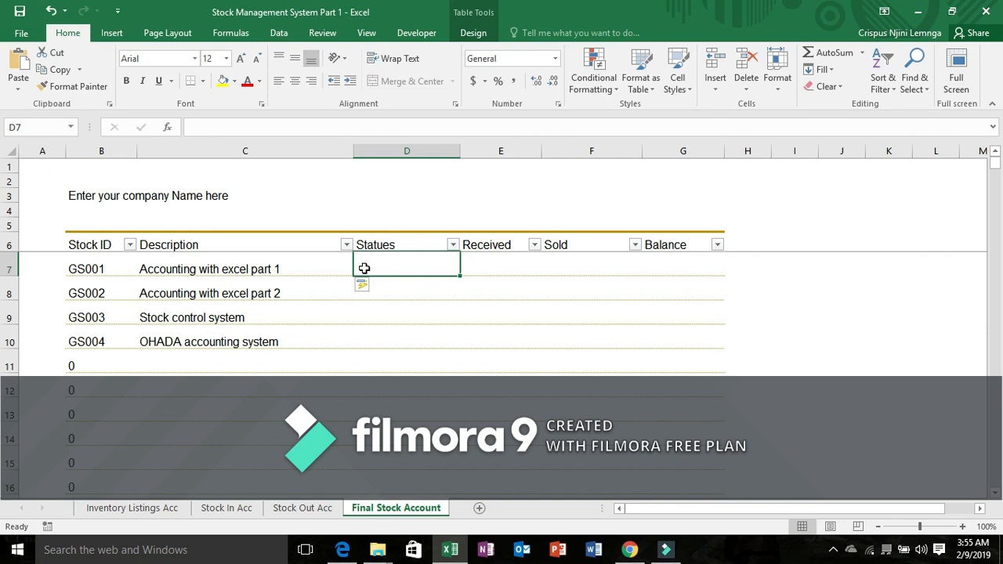
click(489, 268)
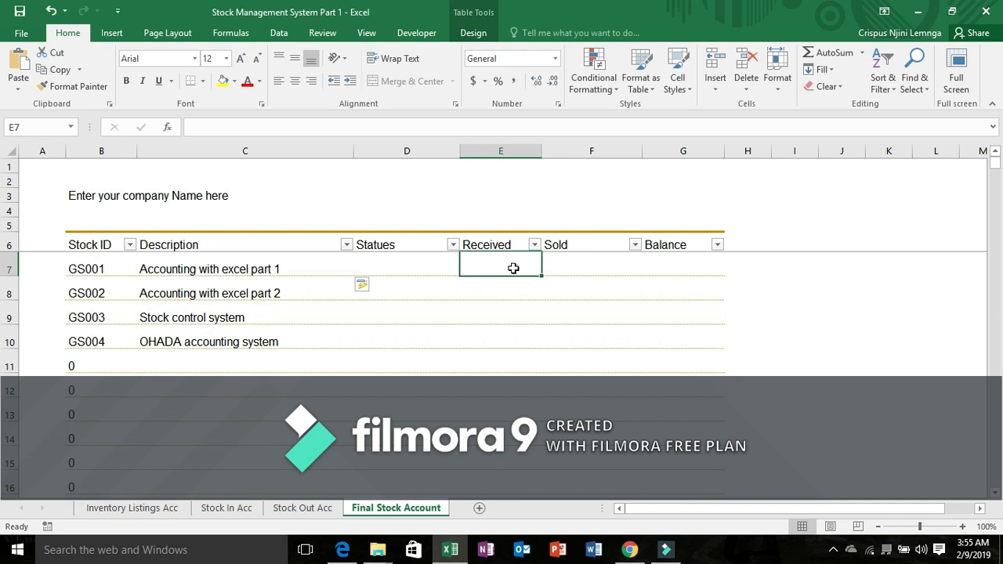
text(=)
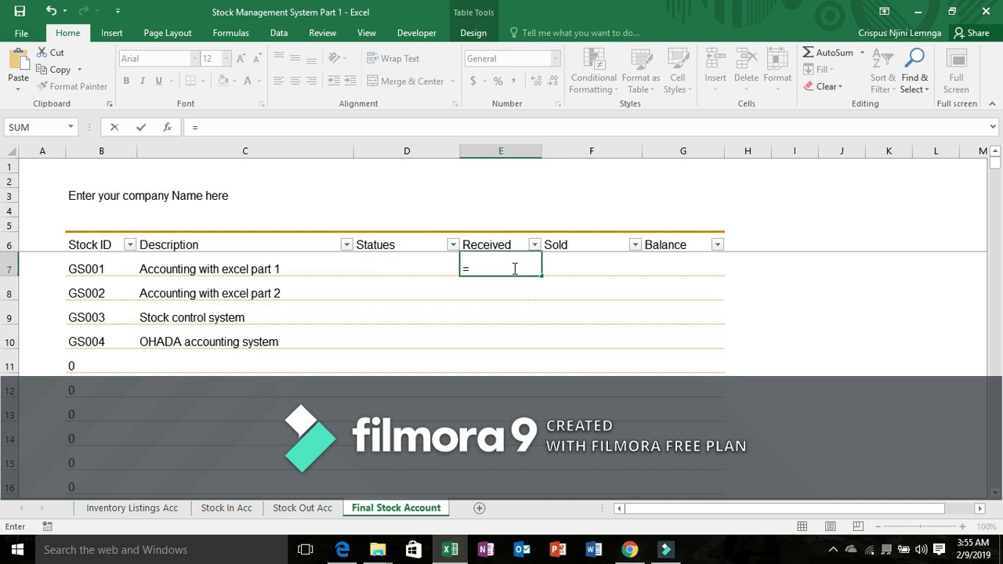
text(SUMIF)
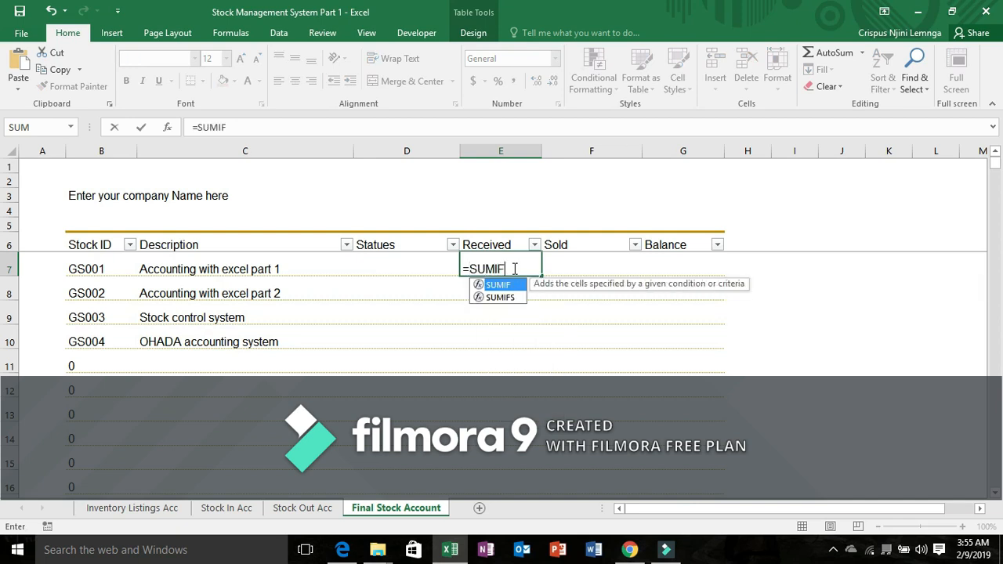
text(()
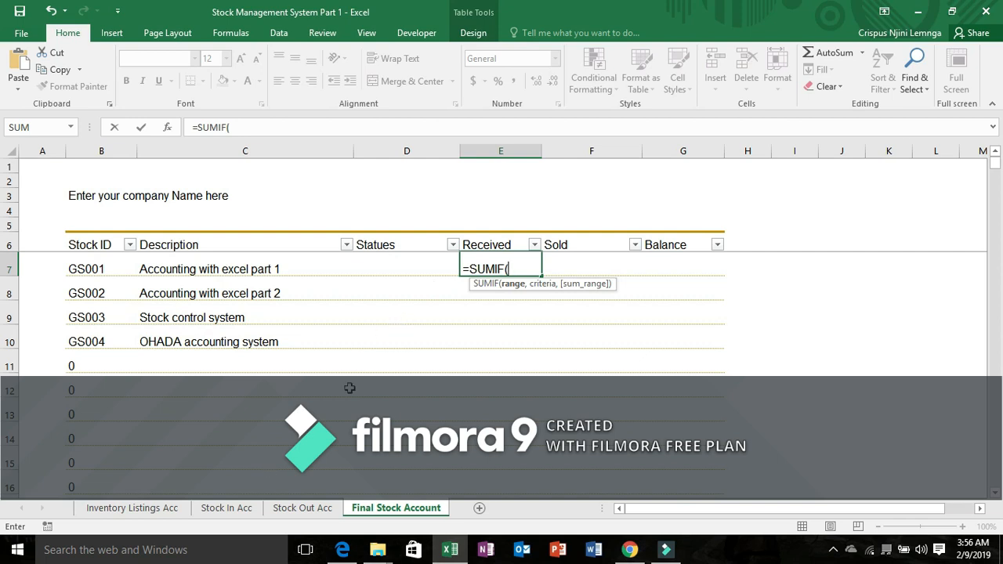
click(226, 509)
click(225, 507)
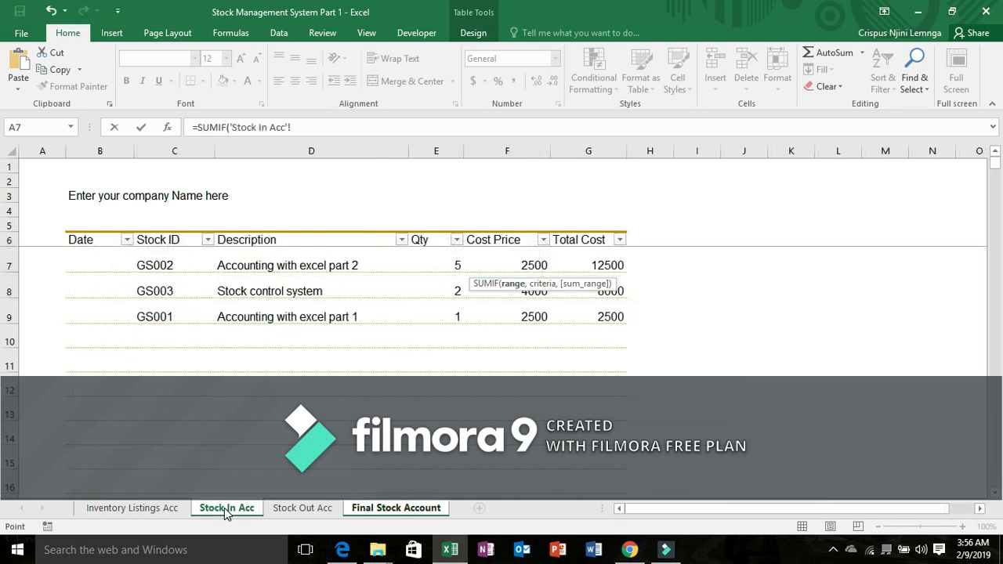
click(152, 232)
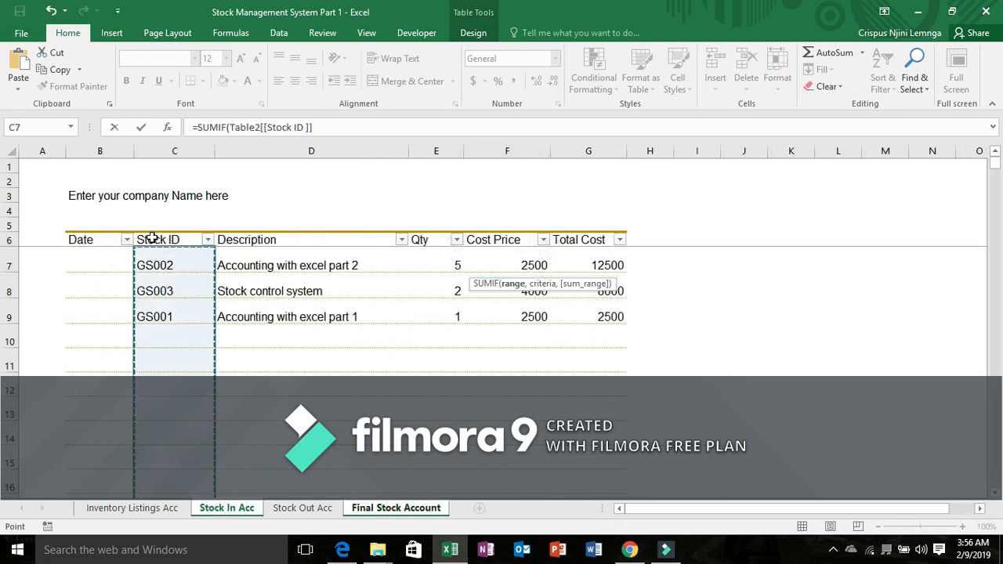
text(,)
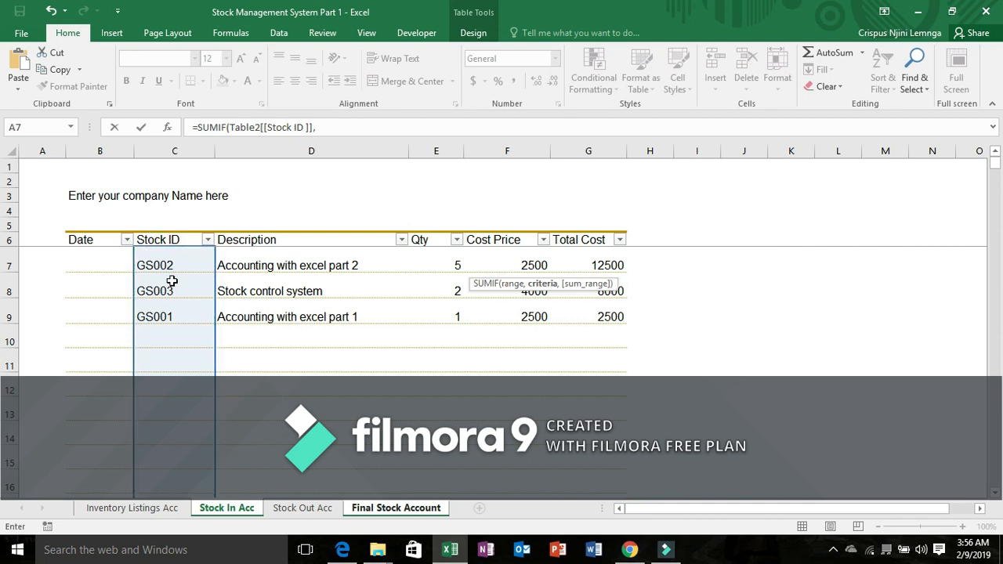
Complete the Received SUMIF with the row's Stock ID as criteria and the Stock In Acc Qty column as sum range.
click(370, 510)
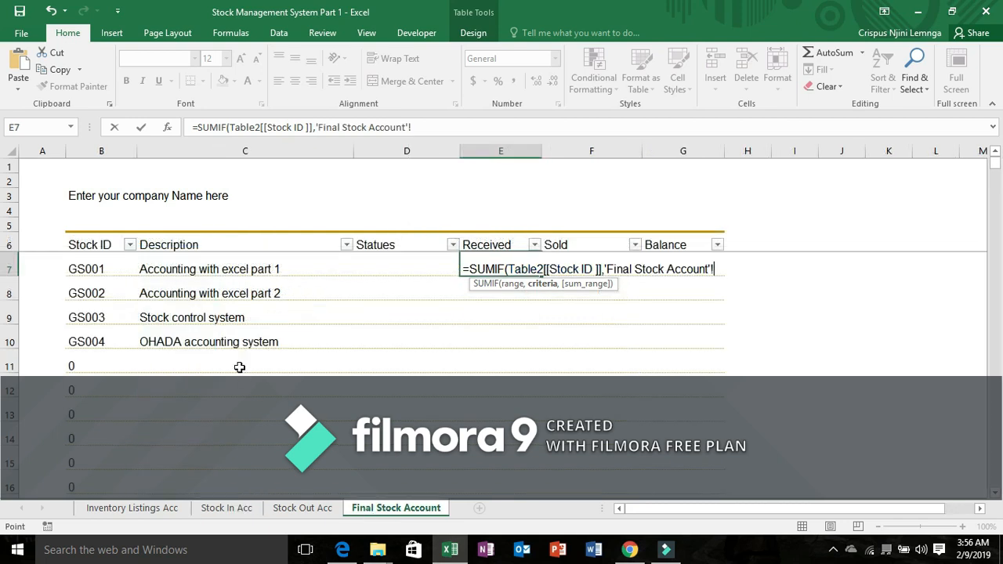
click(102, 267)
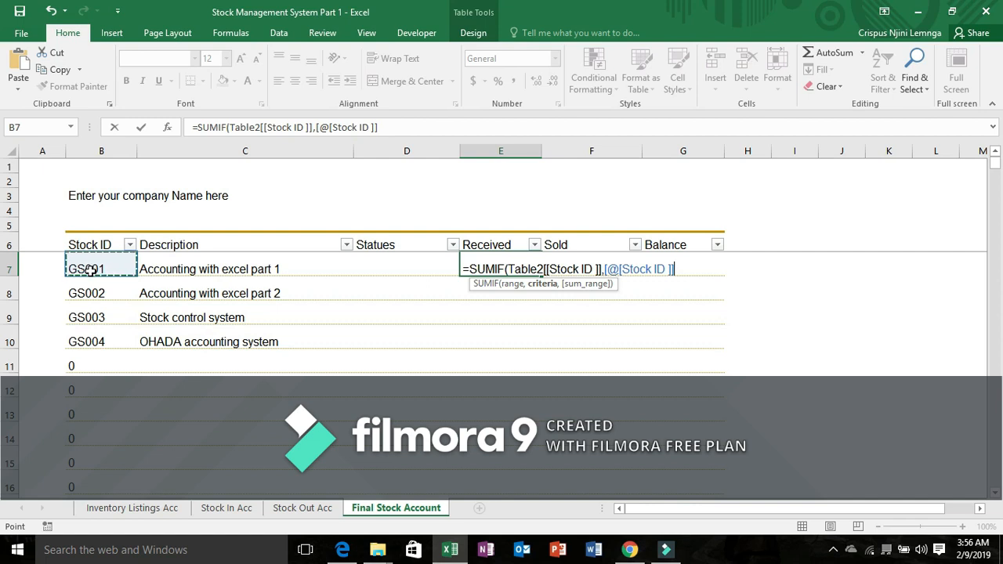
text(,)
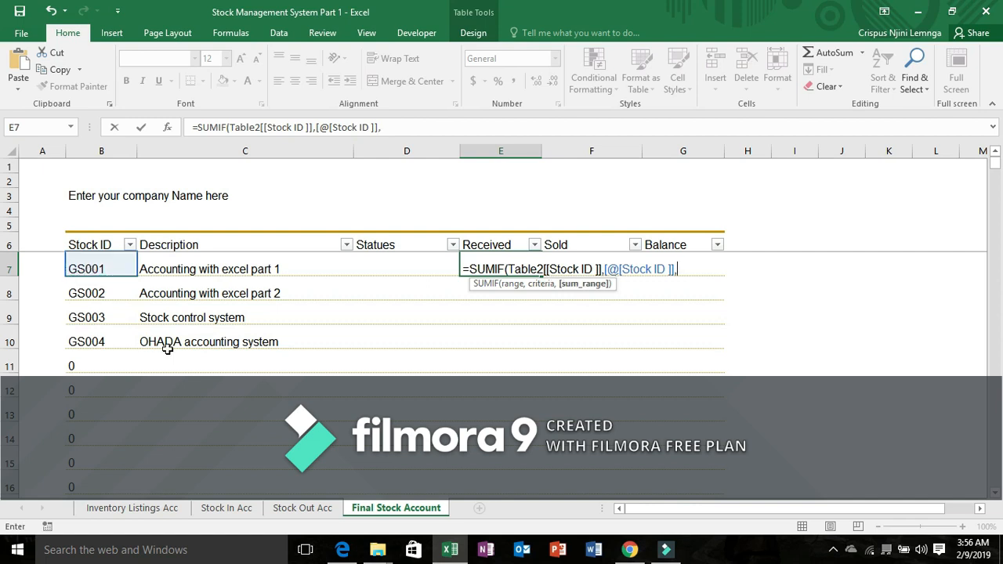
click(221, 509)
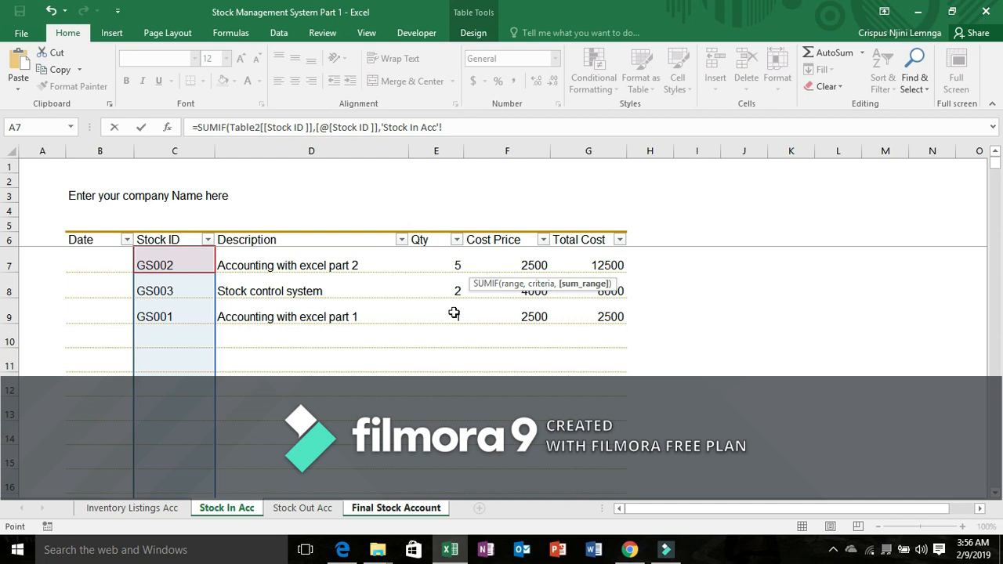
click(437, 231)
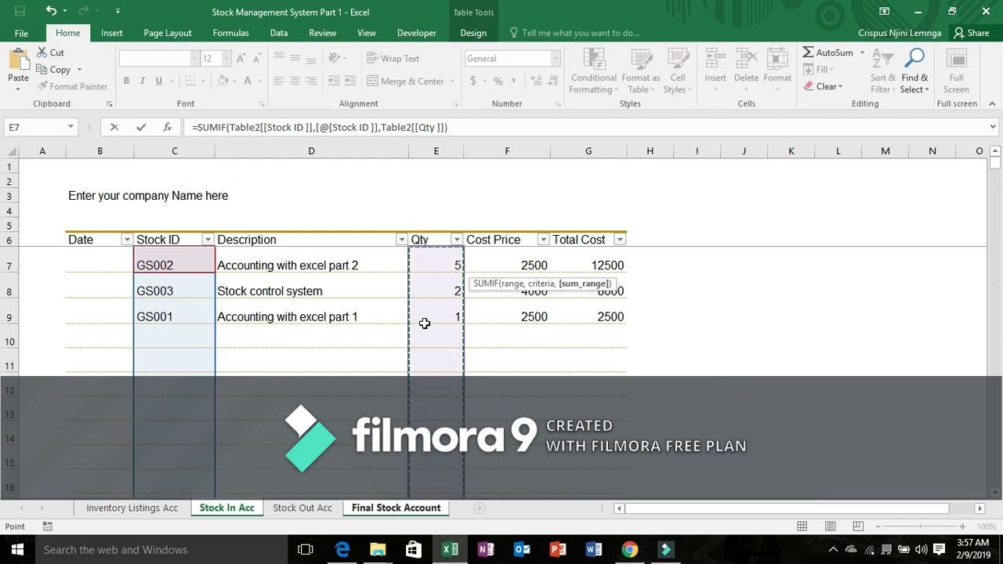
text())
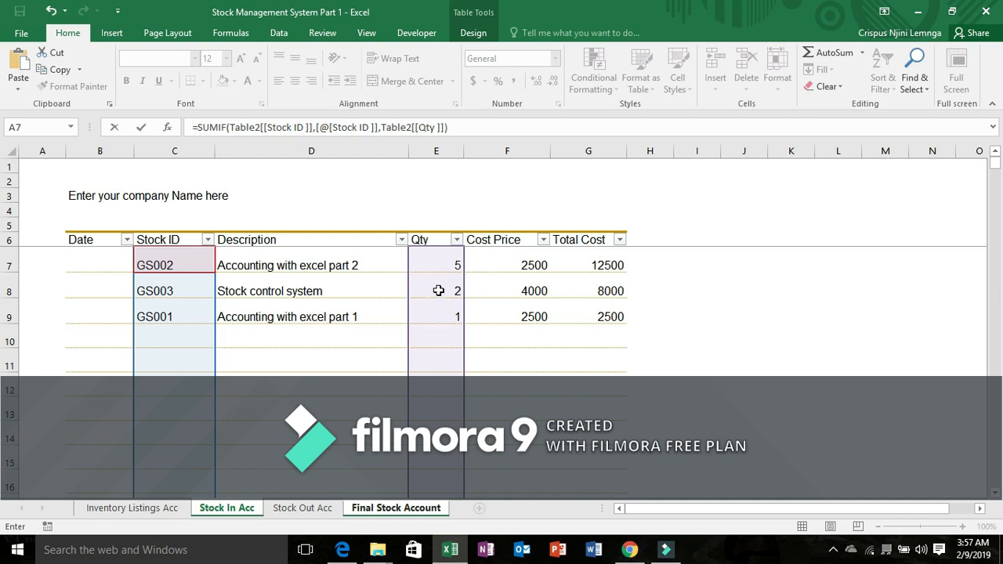
key(Return)
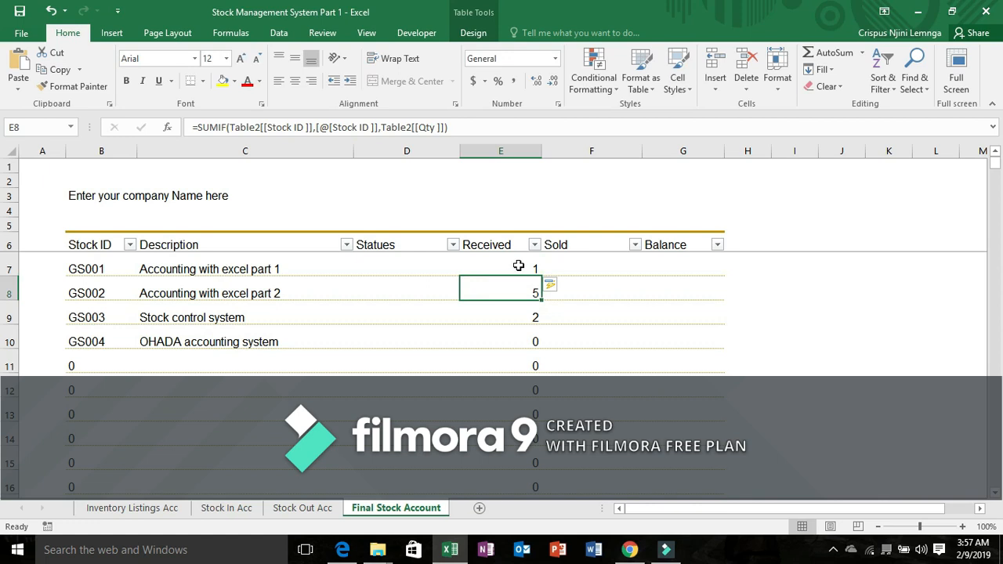
Add a fourth entry in row 10 of Stock In Acc with Stock ID GS001 and quantity 5.
click(506, 261)
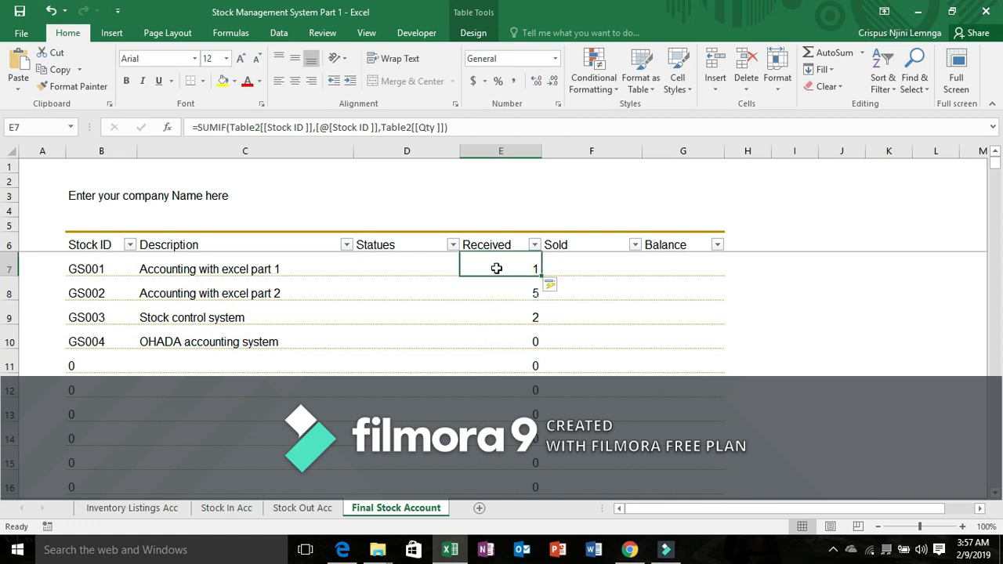
click(227, 508)
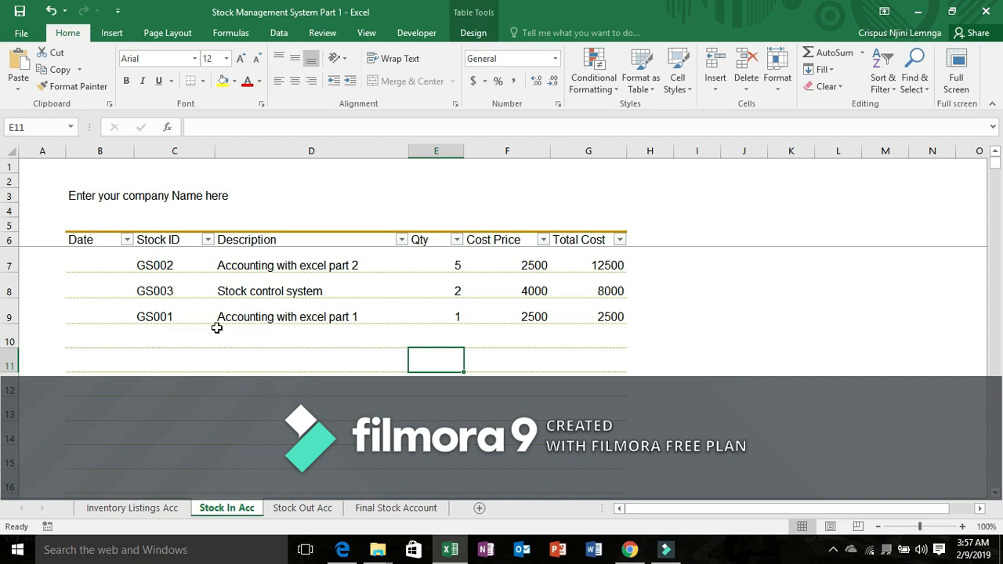
click(159, 340)
text(GS001)
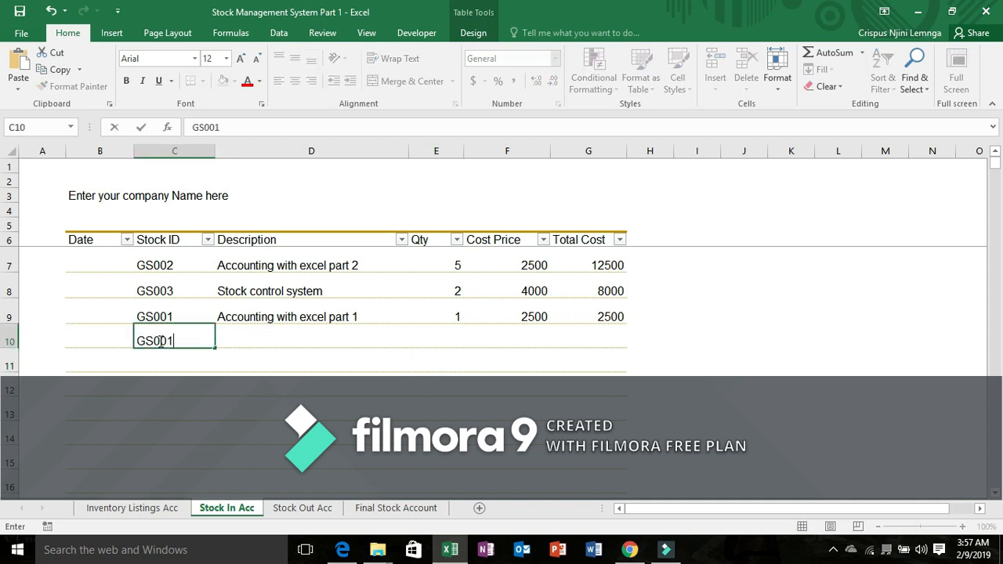
click(502, 337)
click(455, 339)
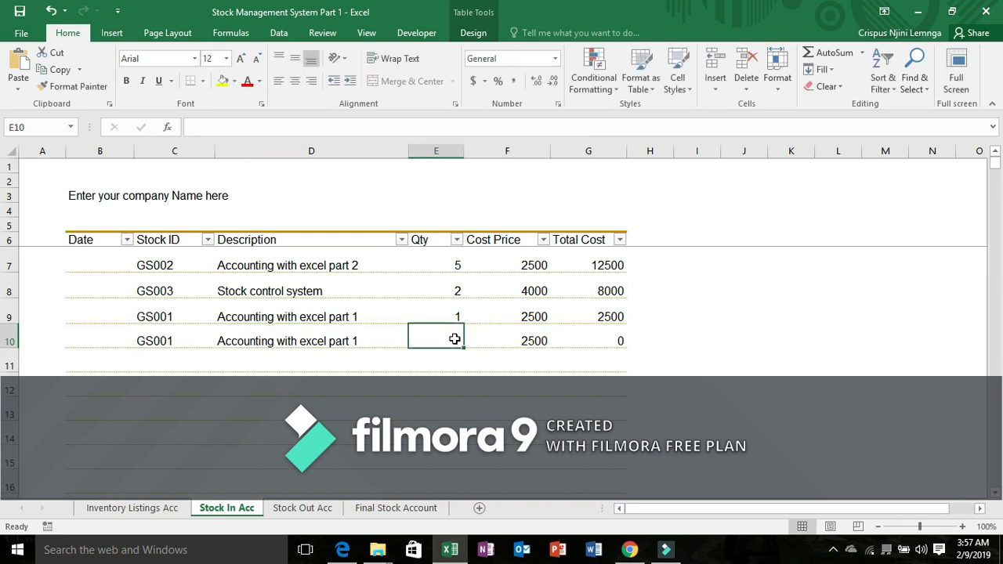
text(5)
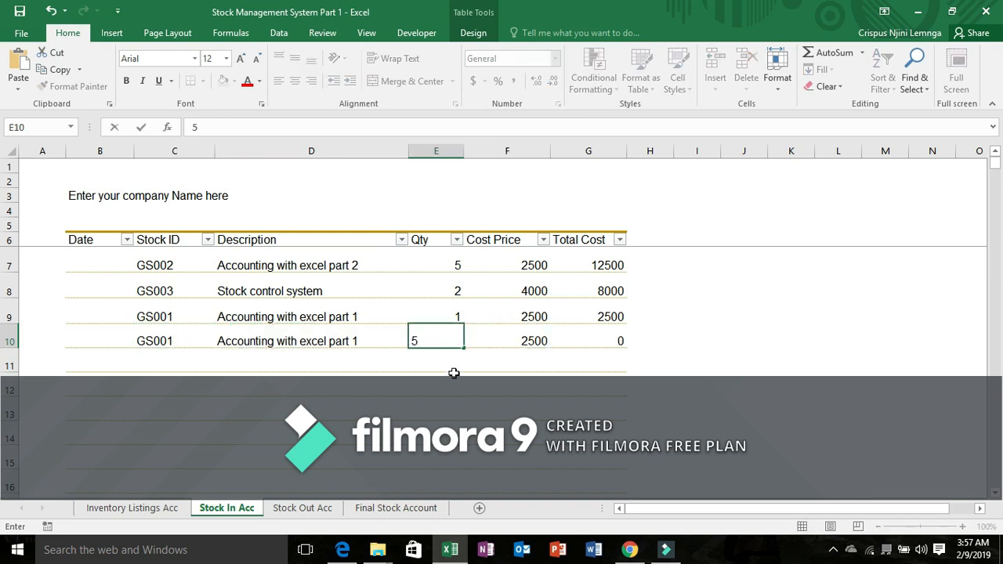
click(455, 377)
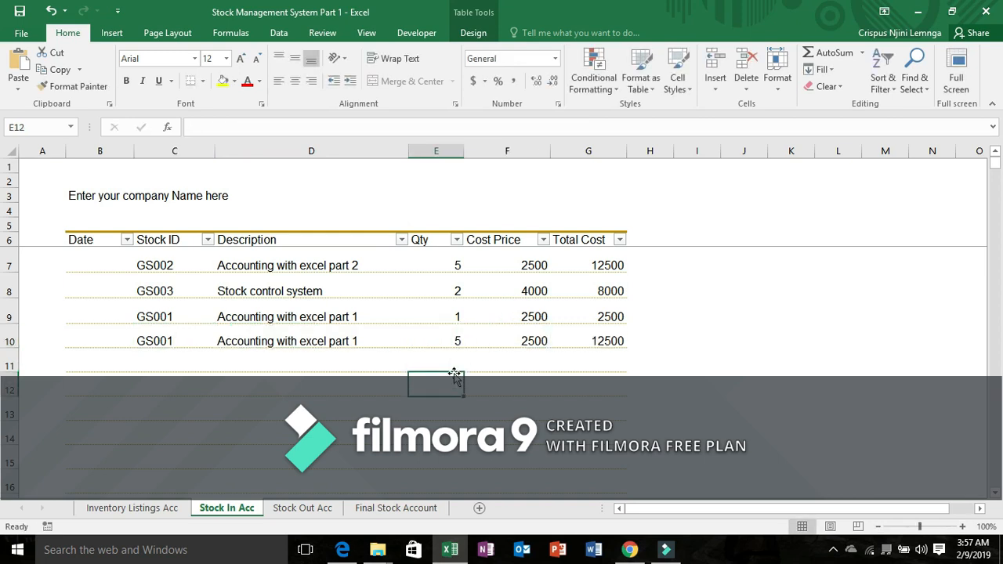
Wrap the Received formula in E7 of Final Stock Account in IFERROR with "" as the error value.
click(357, 509)
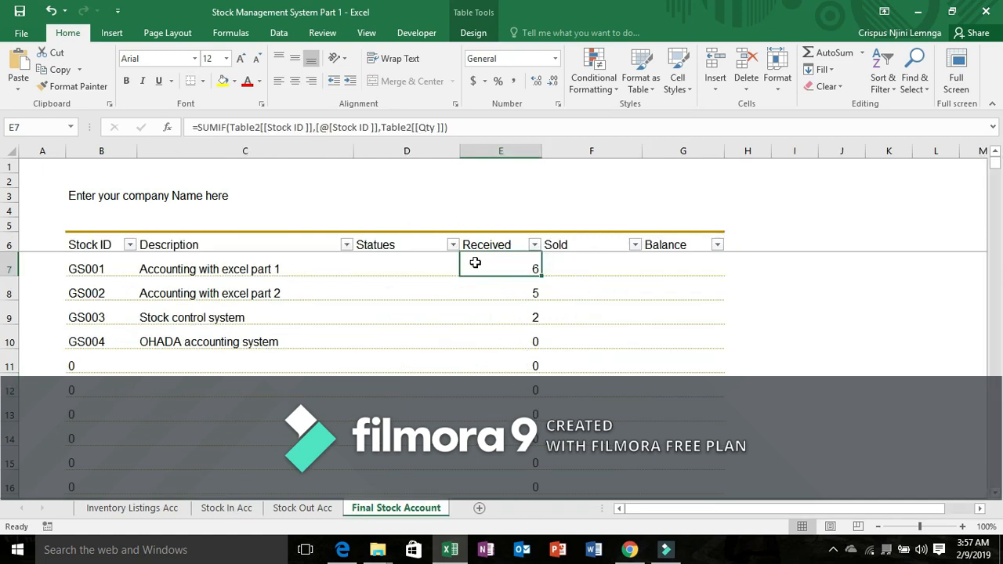
click(204, 127)
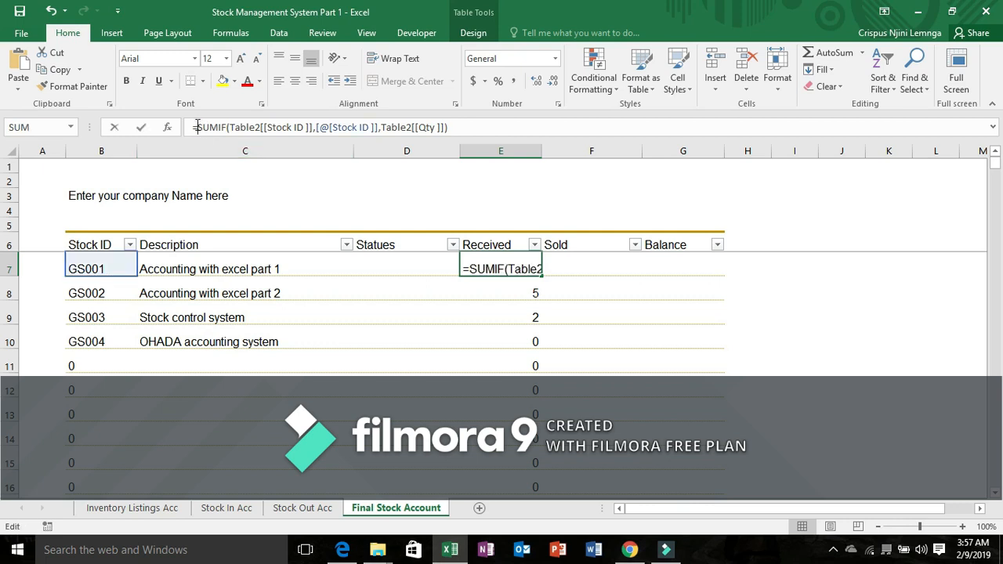
text(IF)
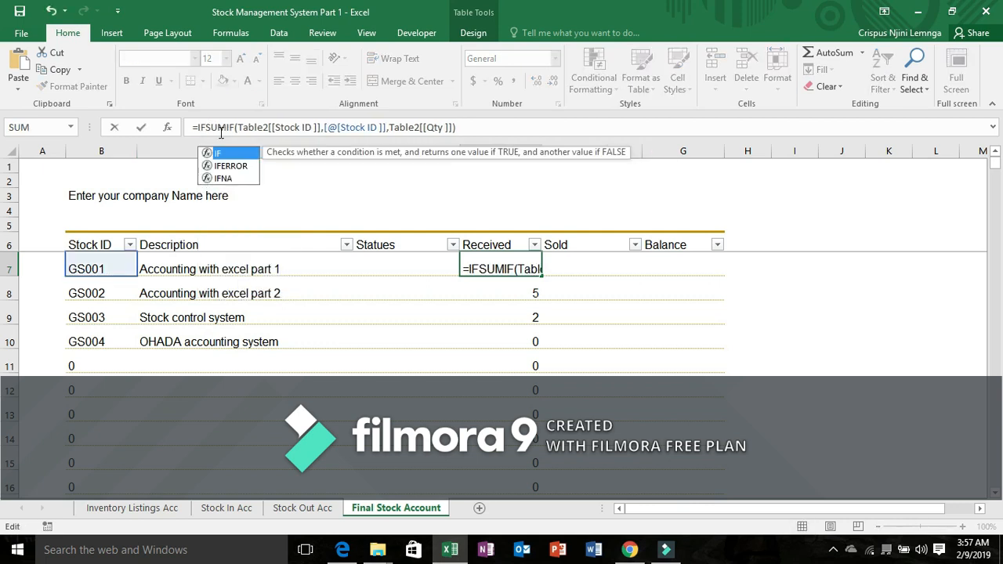
double_click(229, 166)
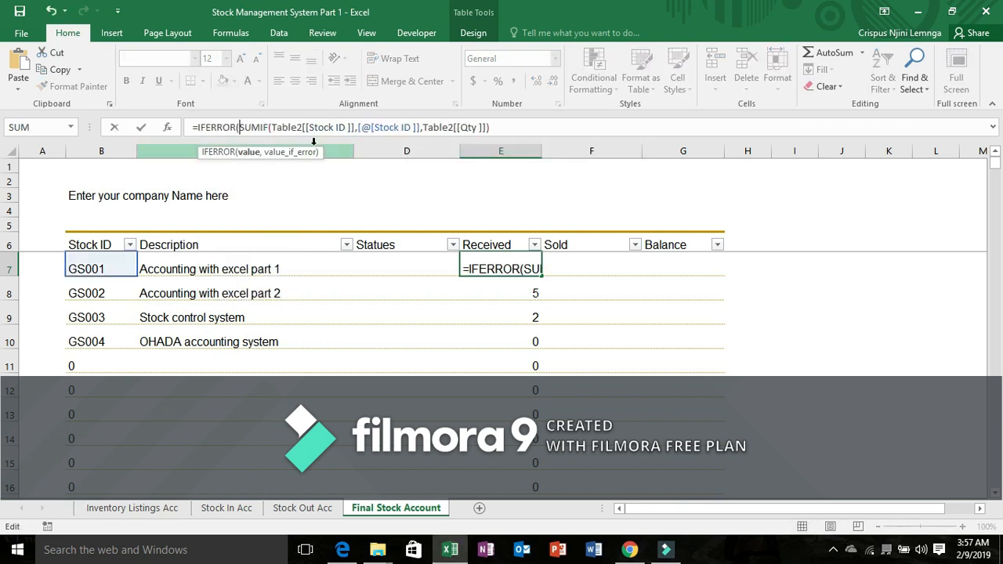
click(517, 128)
text(,)
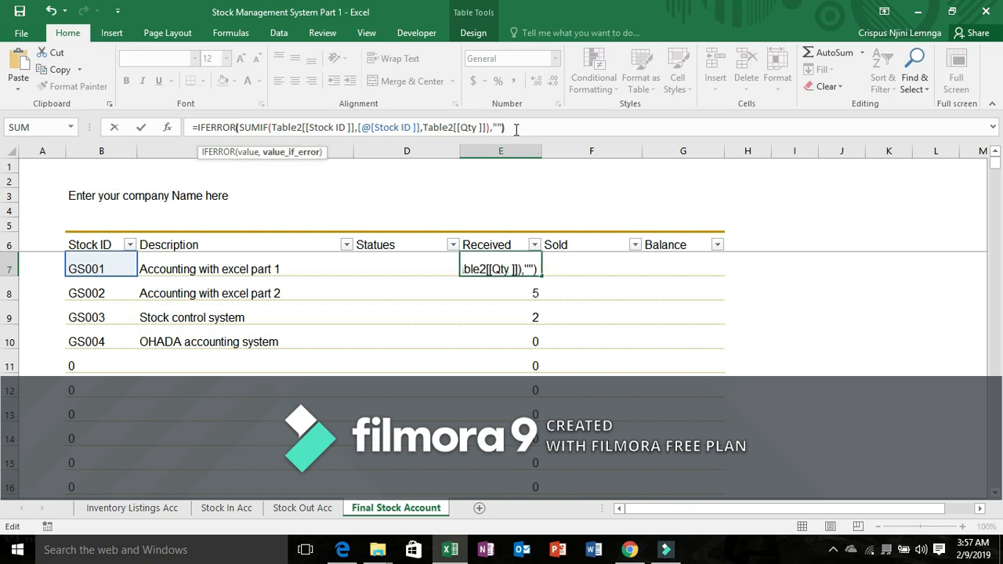
key(Return)
Begin a Sold formula in cell F7 with SUMIF, using the Stock ID column of Stock Out Acc as the range.
click(575, 264)
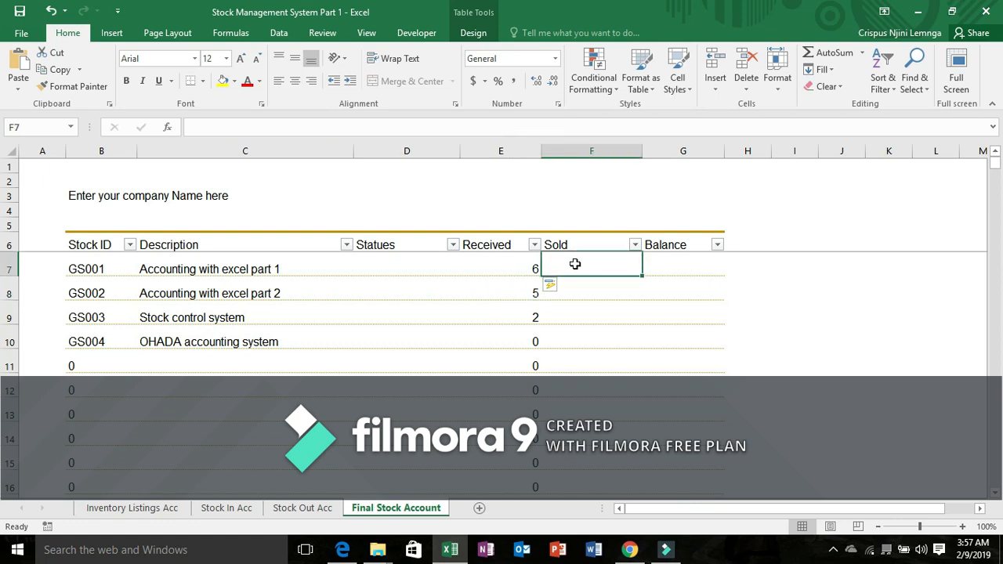
text(=)
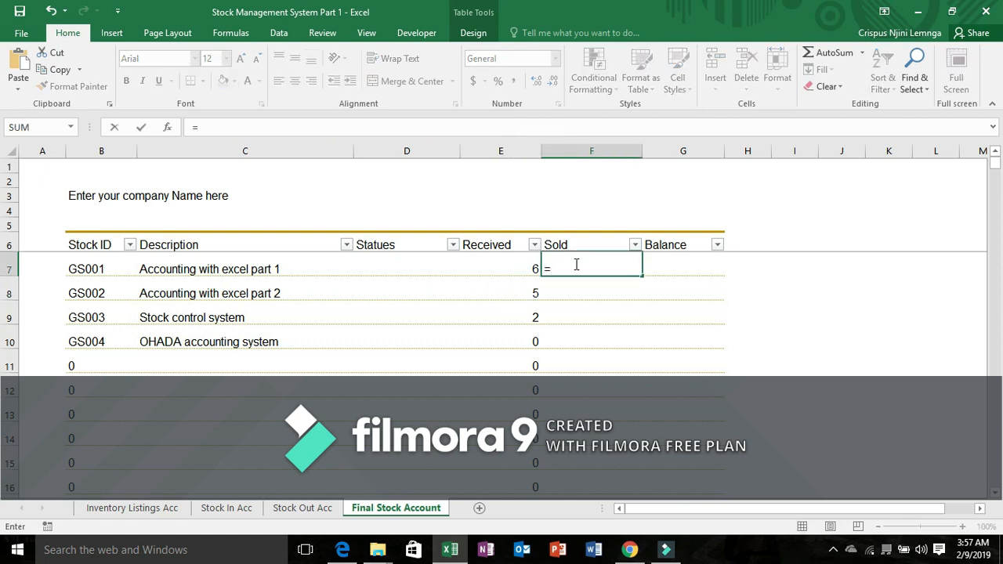
text(SUMI)
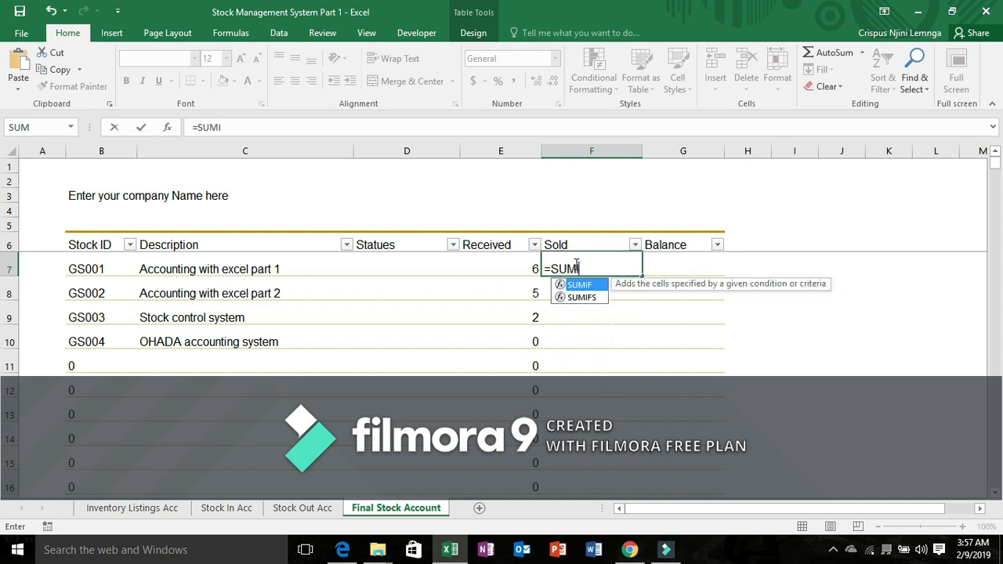
double_click(581, 285)
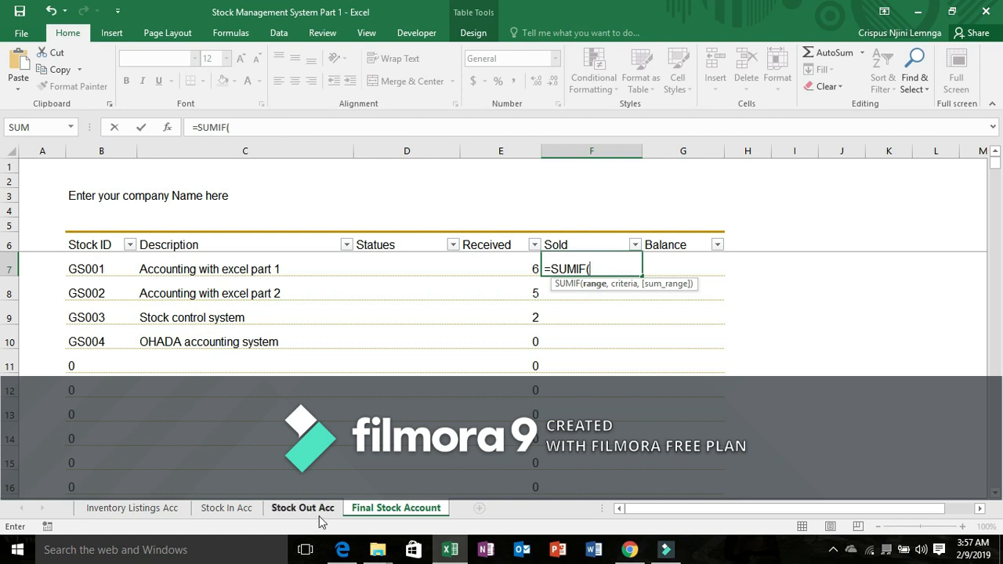
click(295, 510)
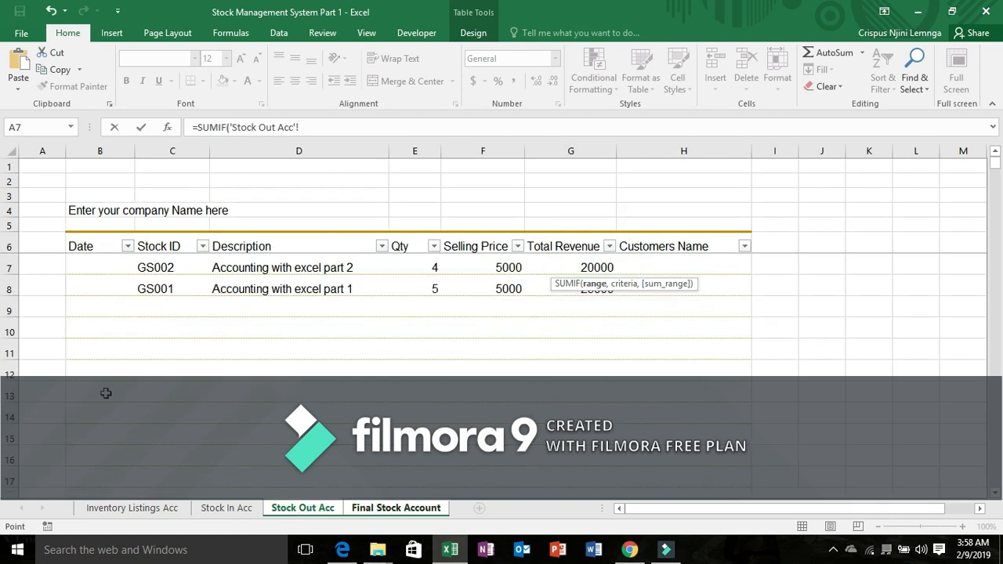
click(170, 233)
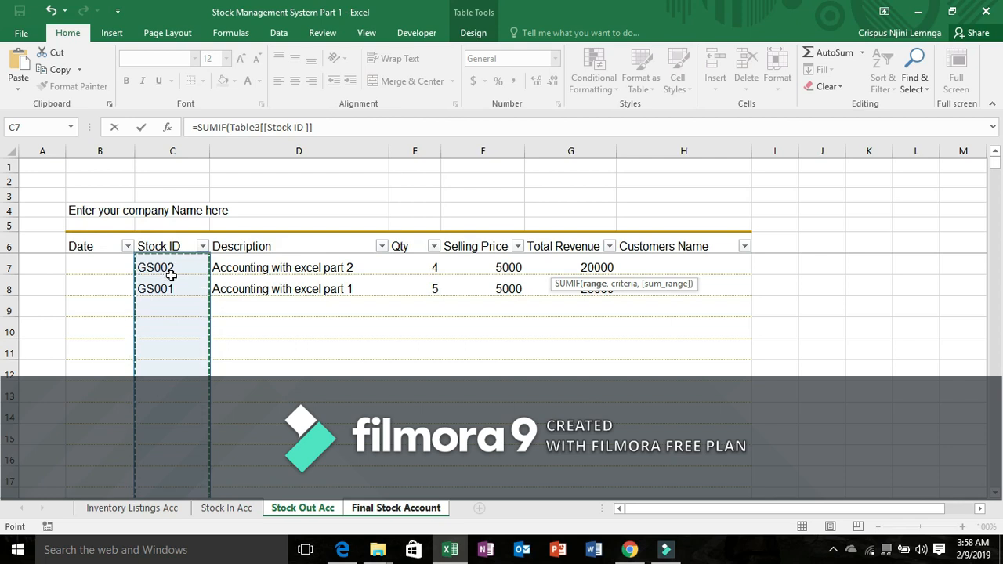
text(,)
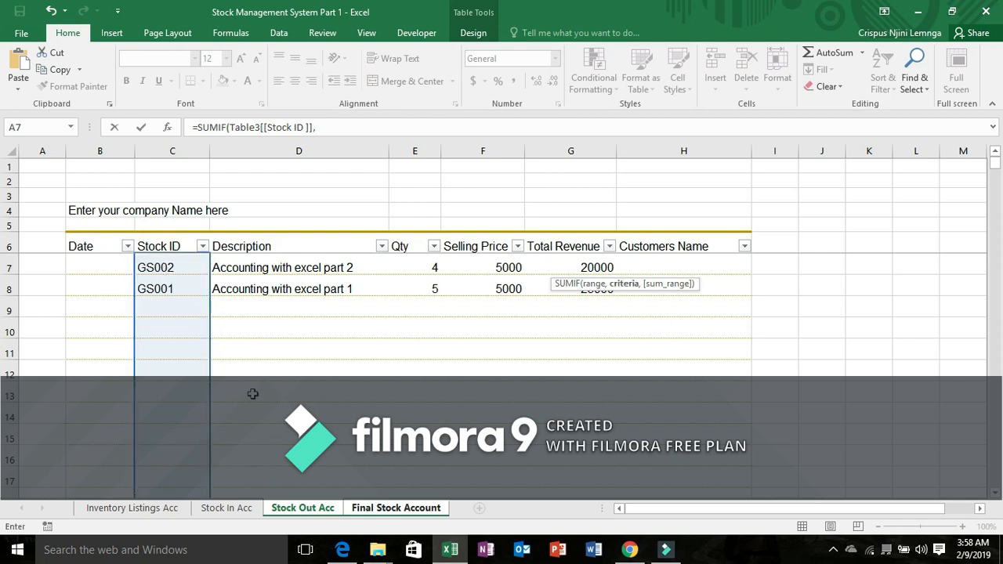
Complete the Sold SUMIF with the row's Stock ID as criteria and the Stock Out Acc Qty column as sum range.
click(381, 509)
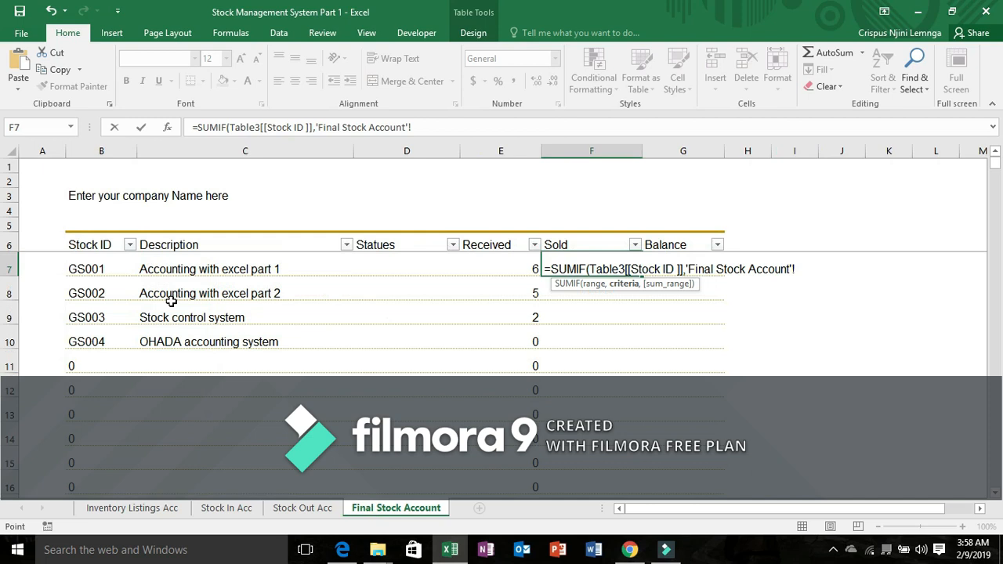
click(95, 269)
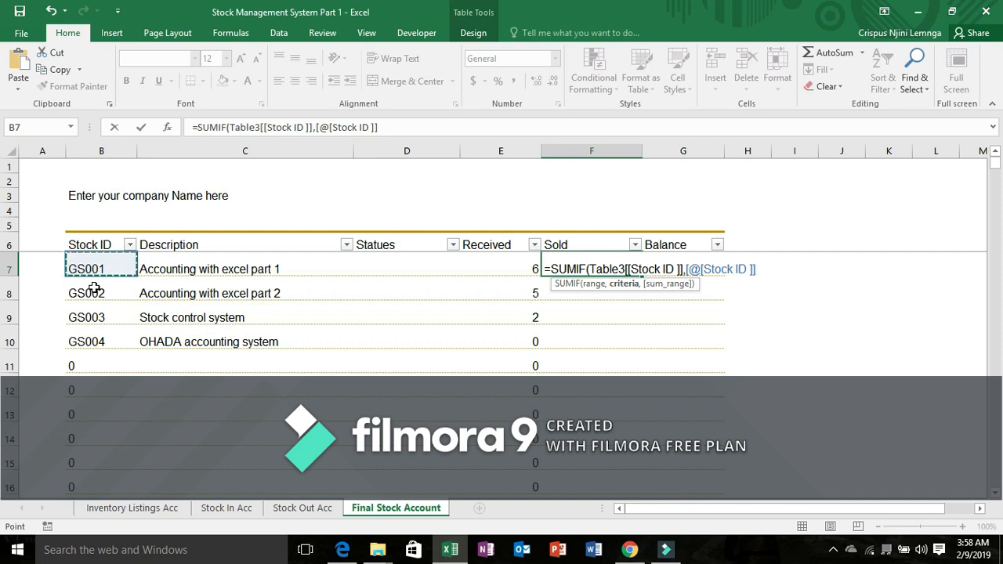
text(,)
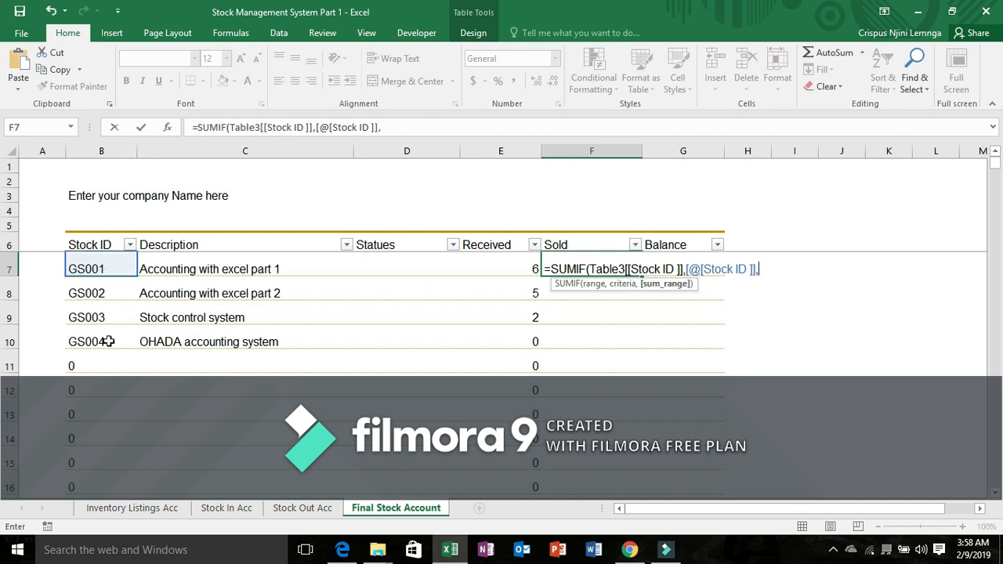
click(276, 495)
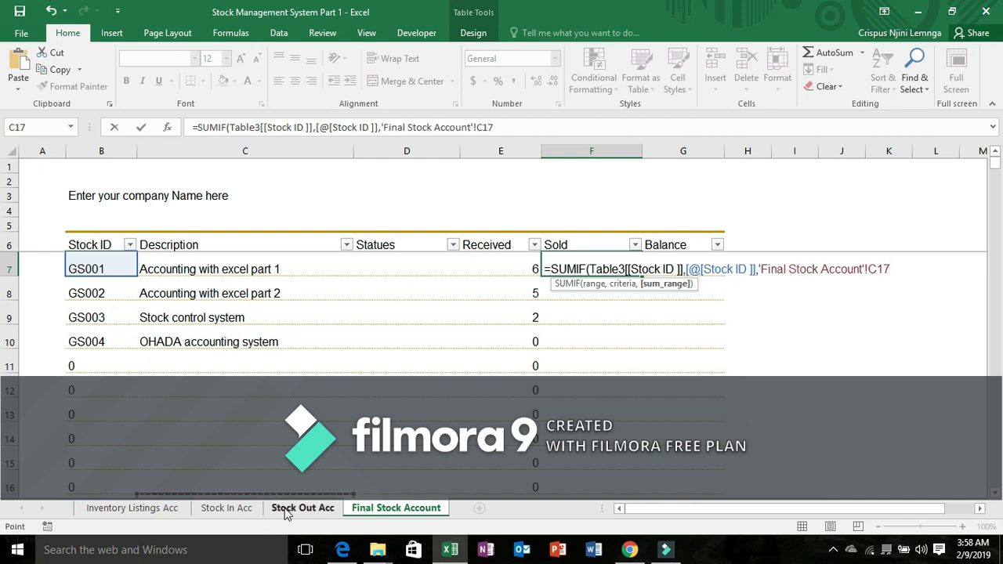
click(298, 508)
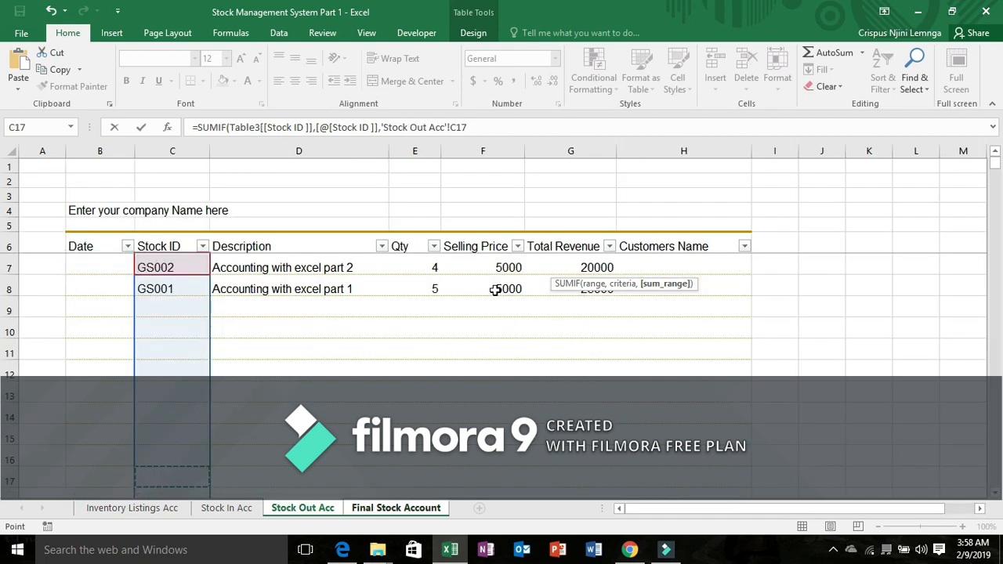
click(421, 232)
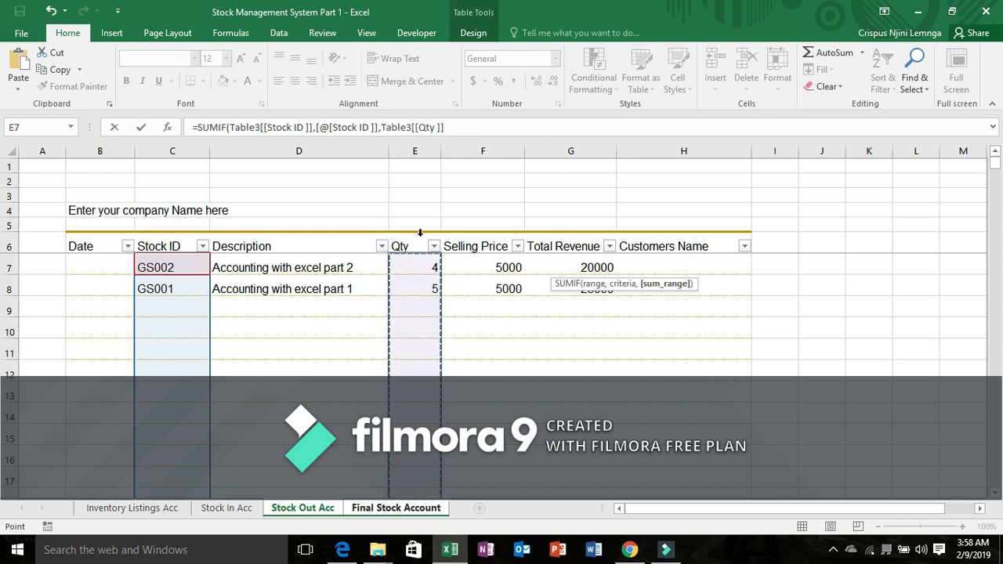
text())
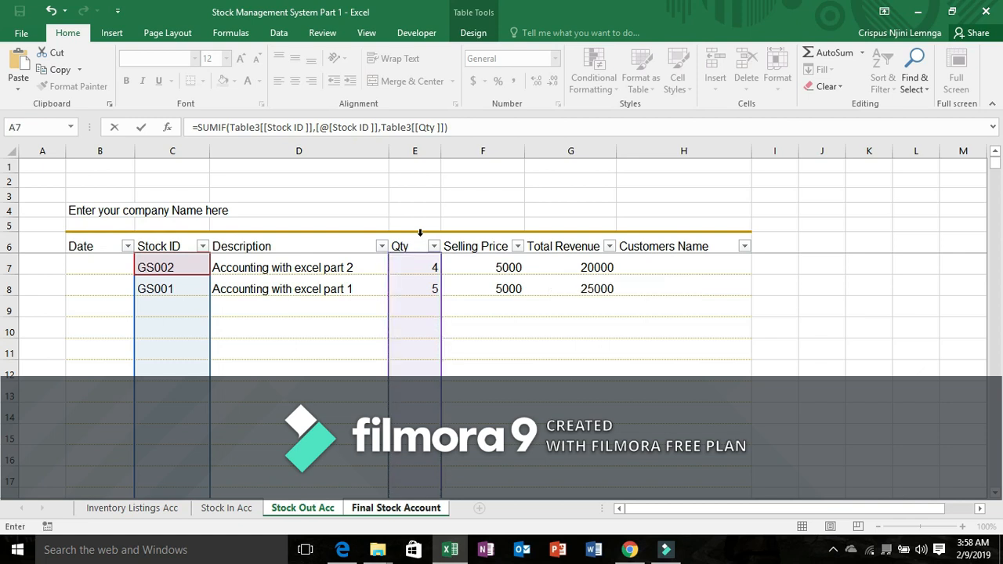
key(Return)
Wrap the Sold formula in F7 of Final Stock Account in IFERROR with "" as the error value.
click(587, 263)
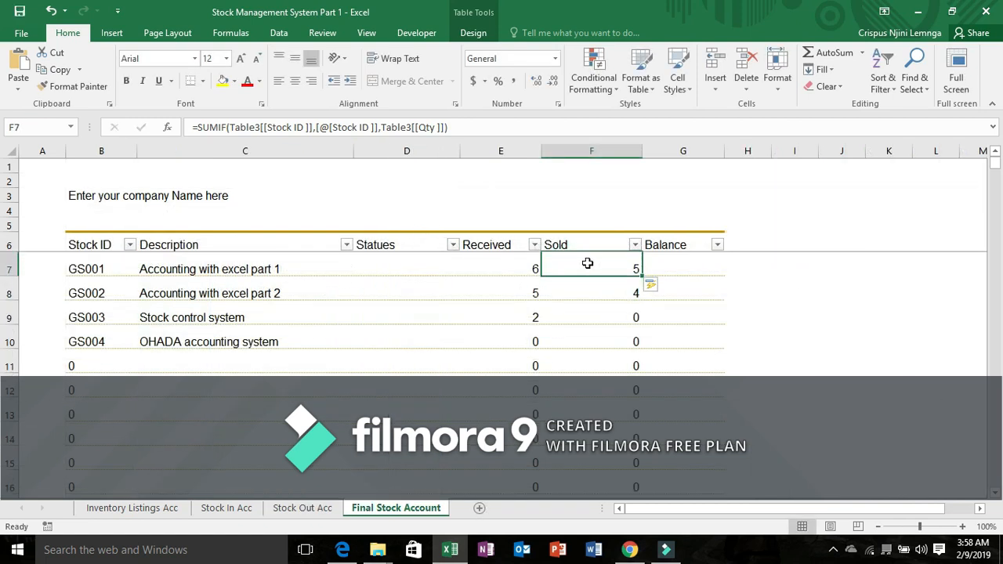
click(197, 127)
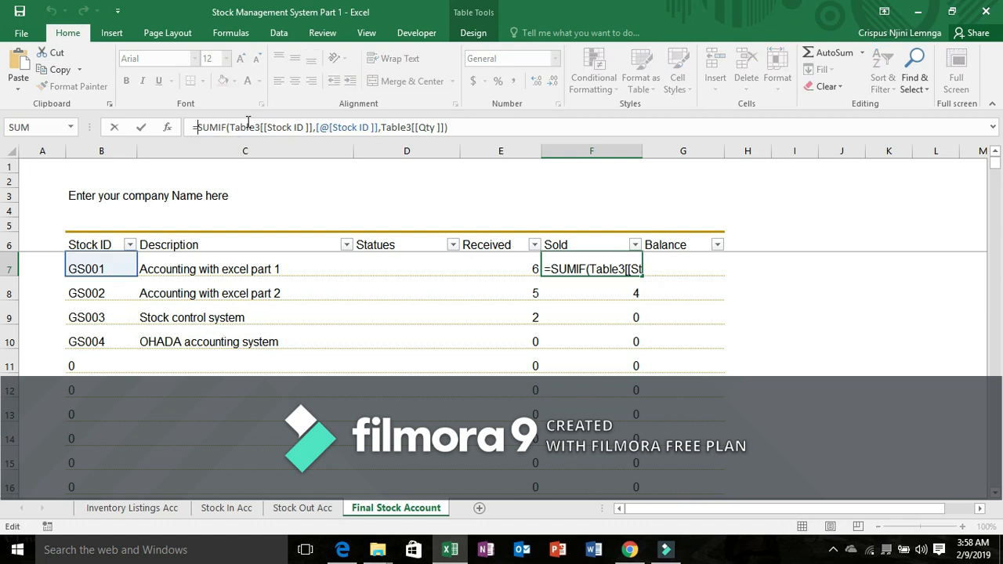
text(IFER)
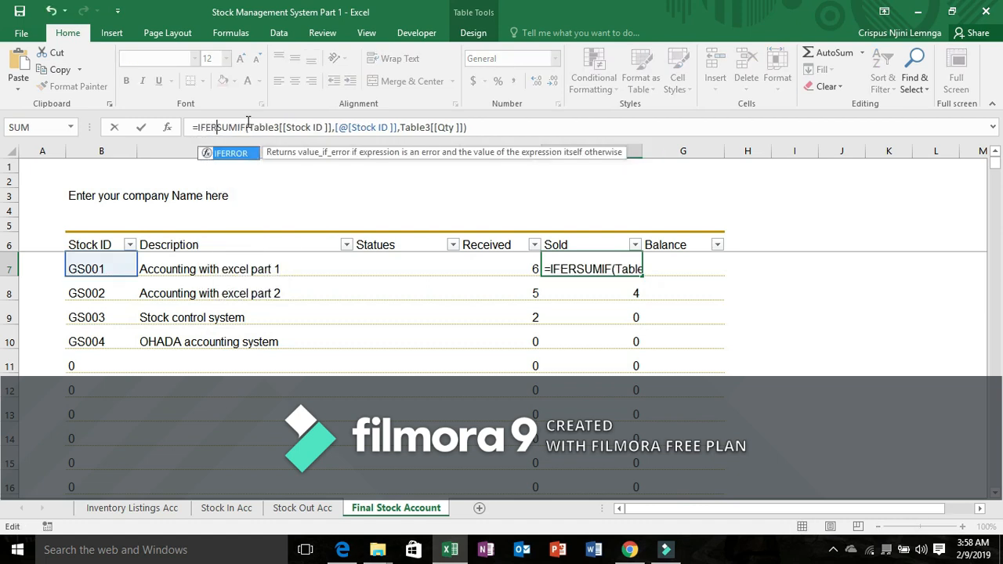
double_click(231, 155)
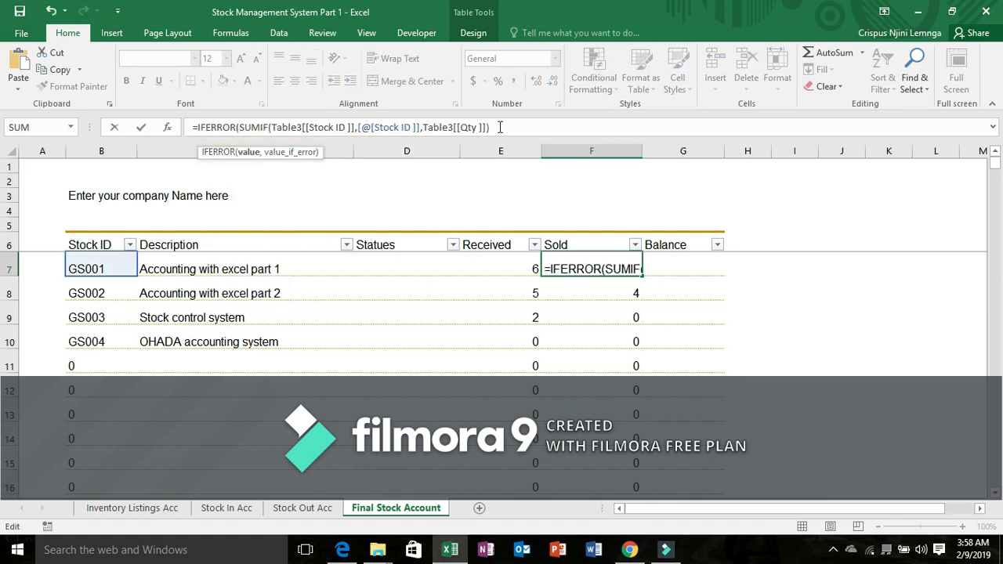
click(500, 127)
text(,)
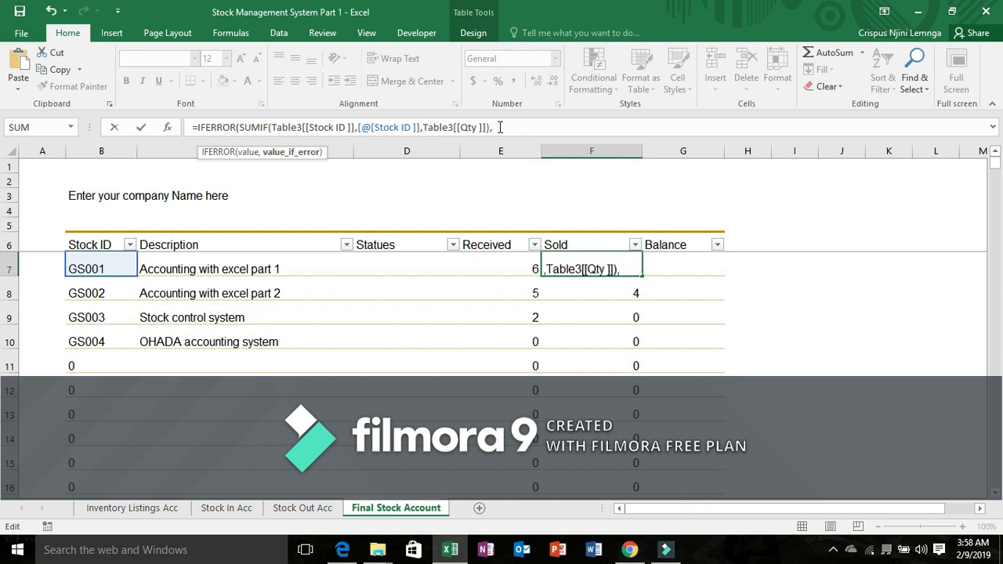
key(Return)
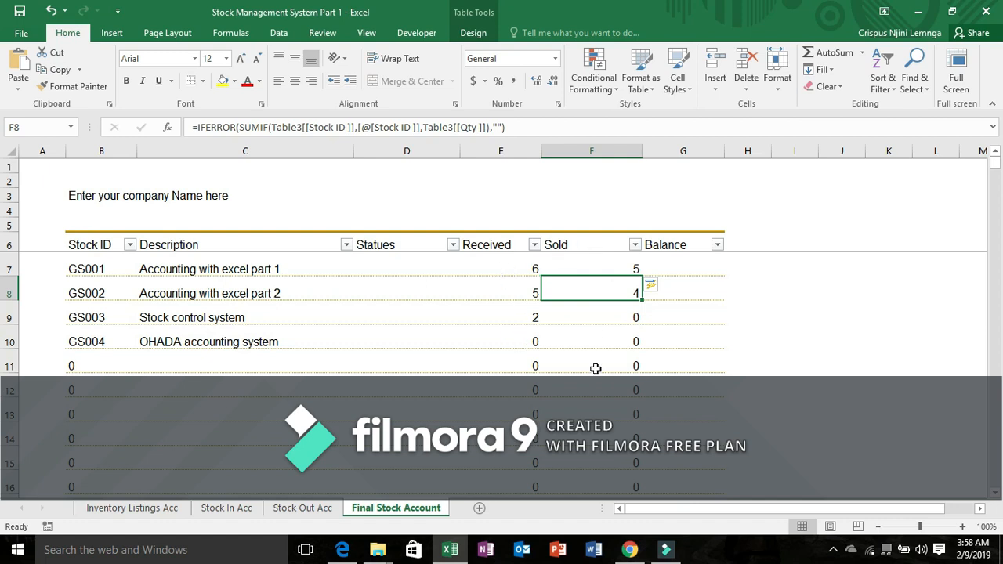
click(244, 509)
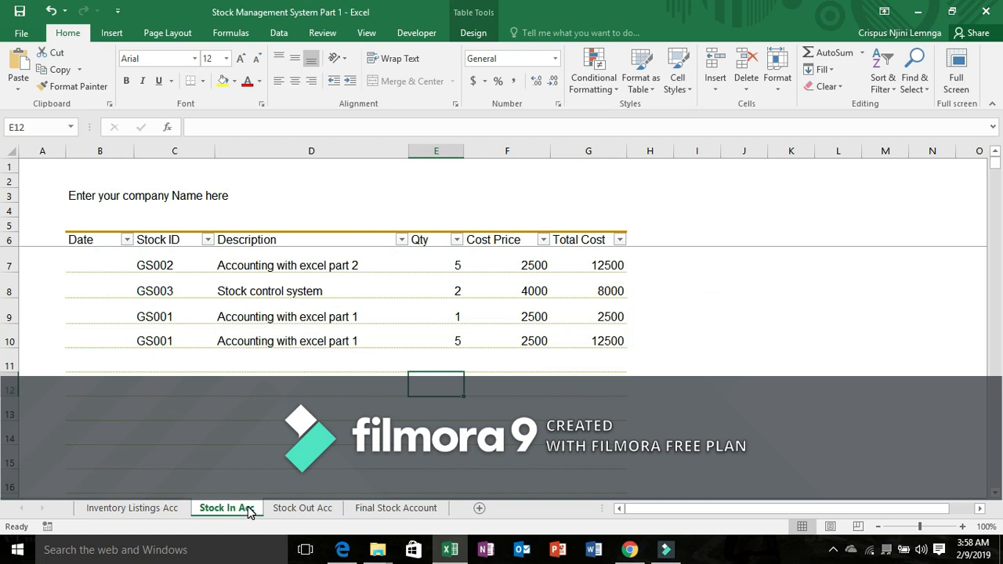
click(301, 510)
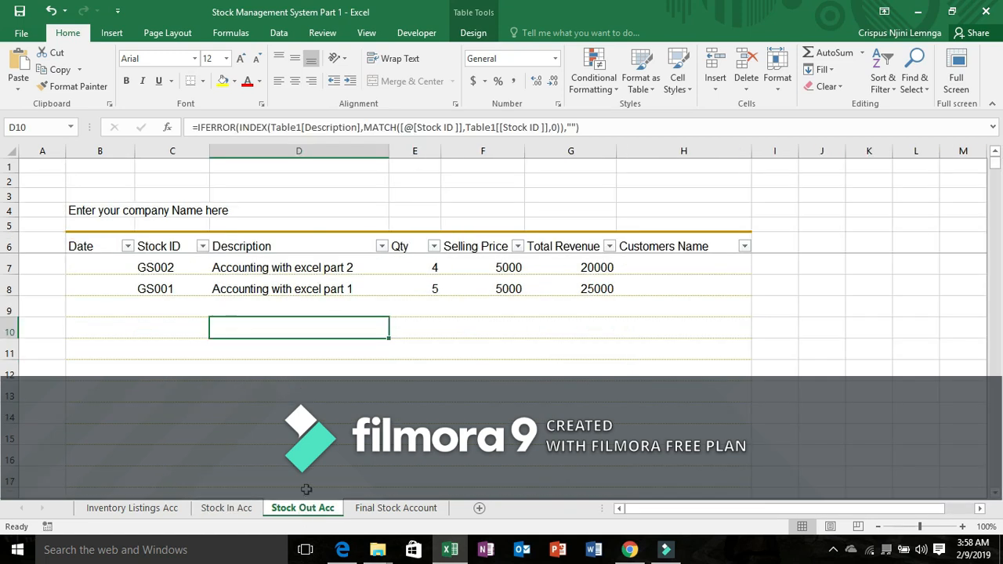
click(368, 508)
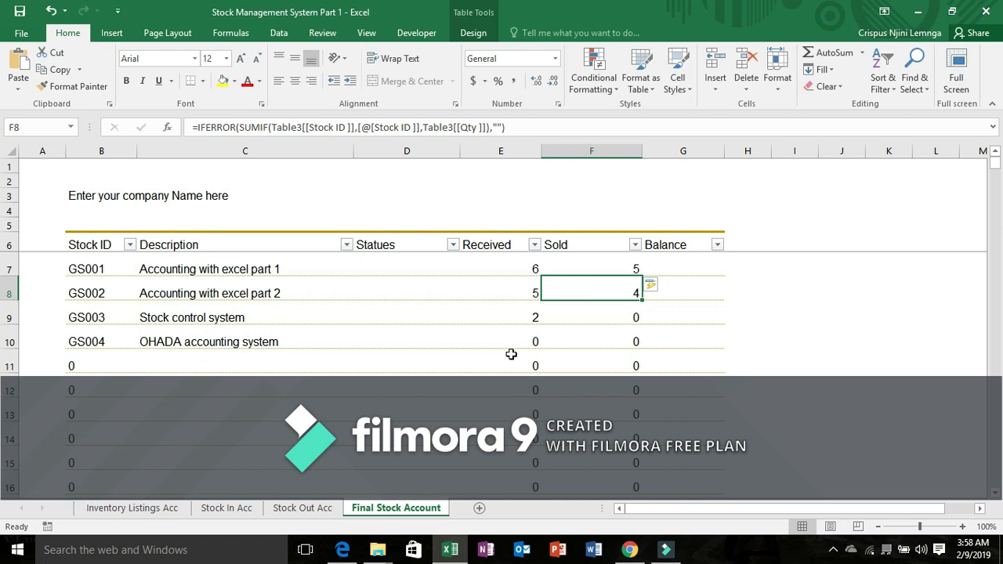
Add an item in row 10 of Inventory Listings Acc with Stock ID GS005 and description "Stocm management System".
click(132, 508)
click(71, 332)
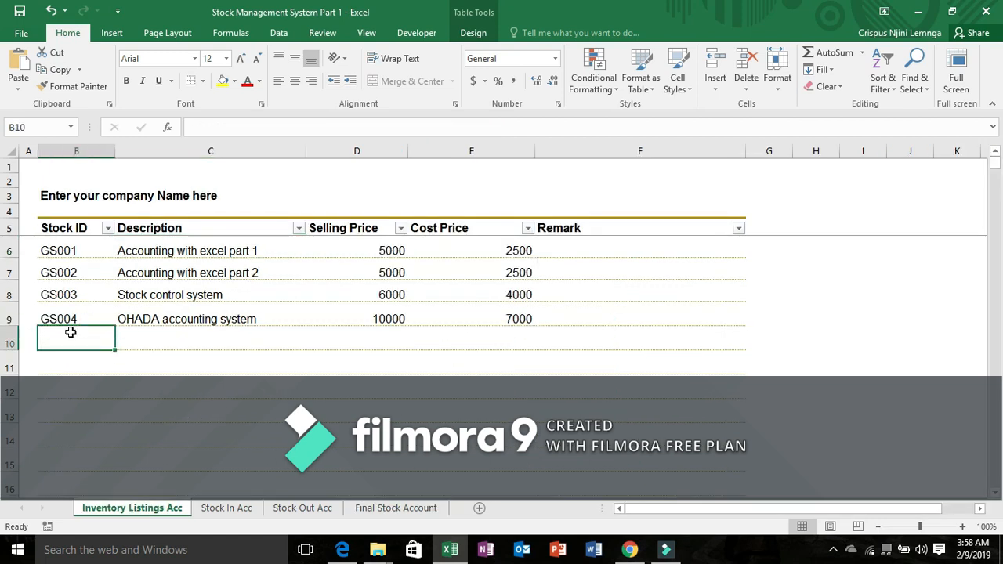
text(GS005)
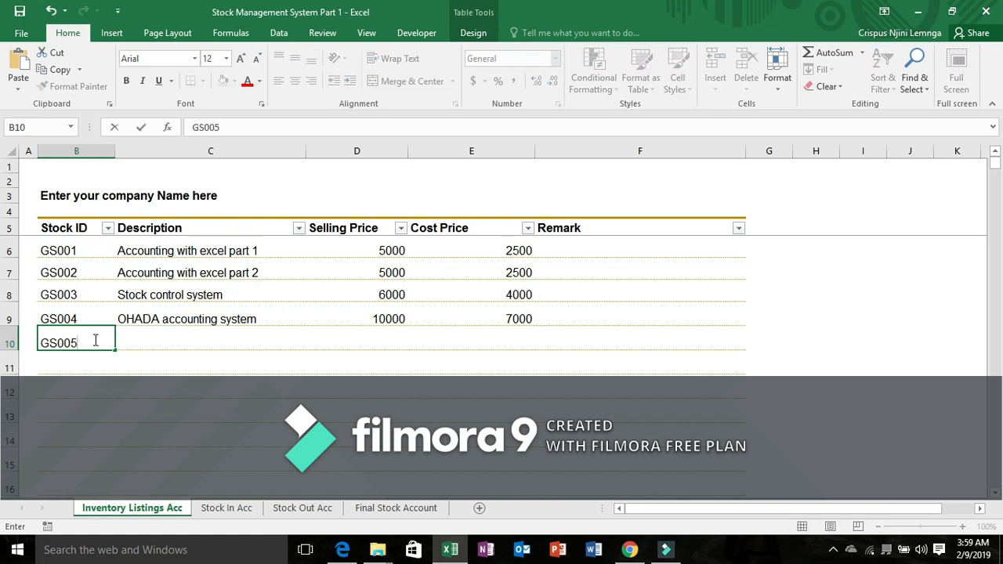
click(134, 342)
text(Na)
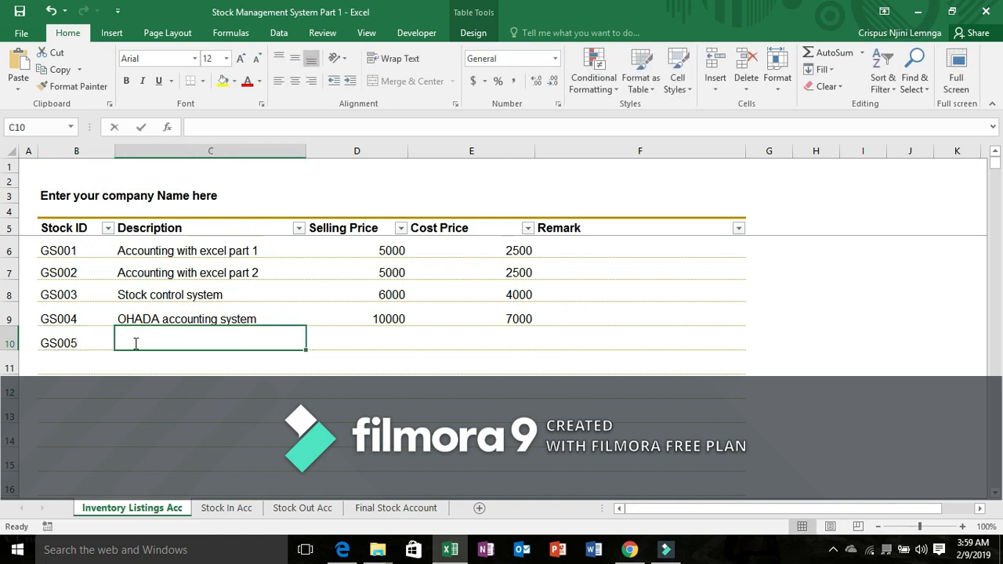
key(BackSpace)
key(BackSpace)
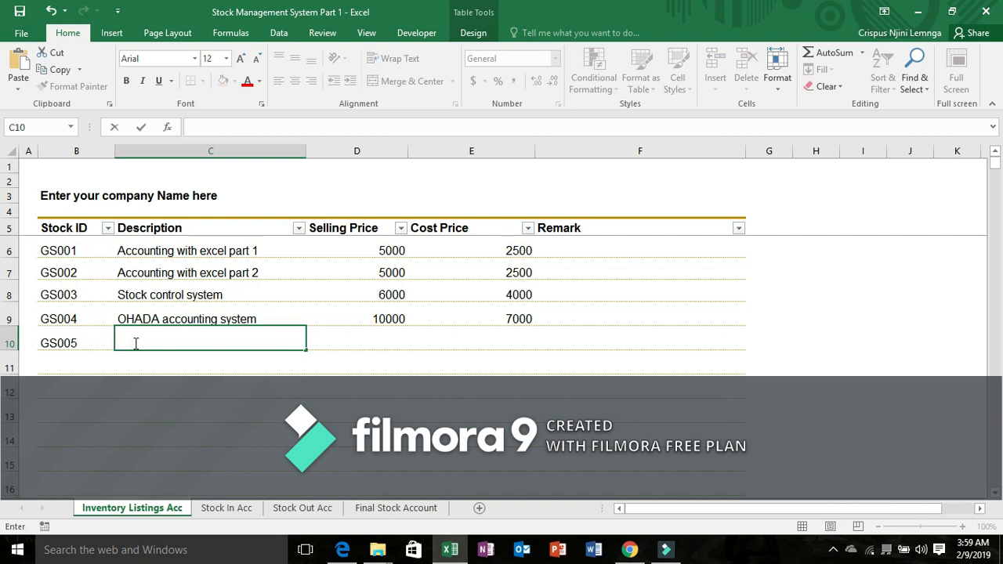
text(Stocm management S)
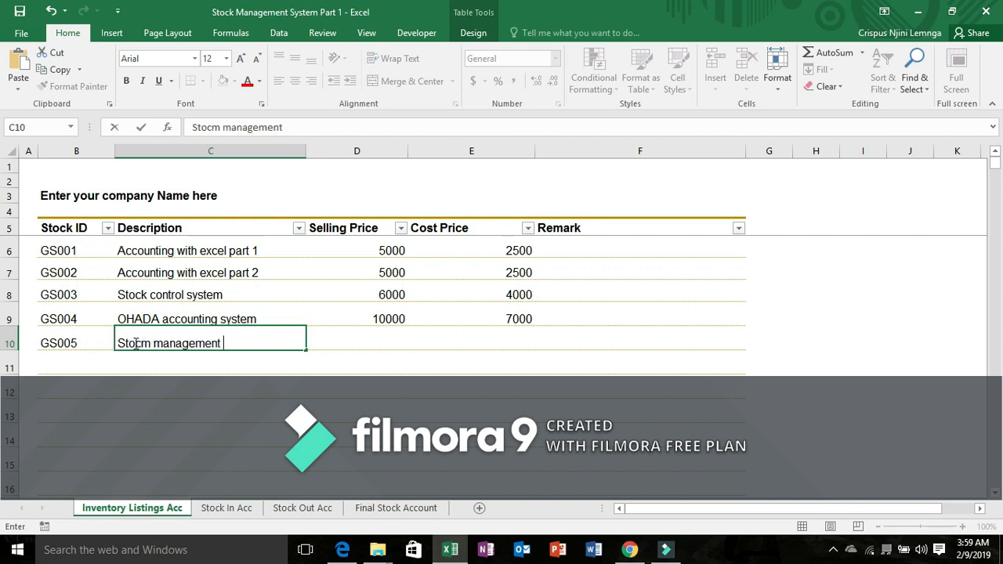
text(yst)
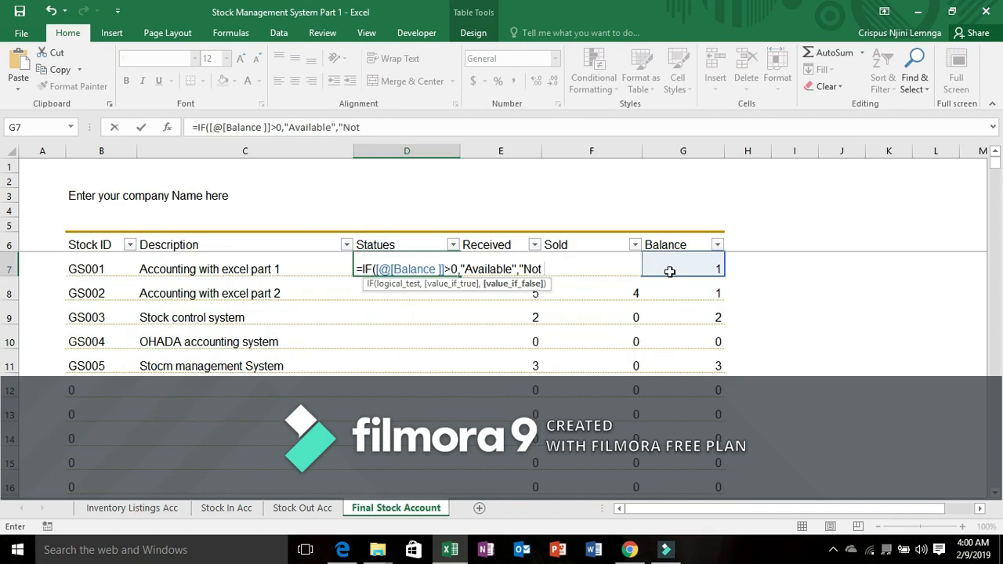
Complete the IF formula in the Statues cell D7 with "Not available" as the value if false.
text(vailable)
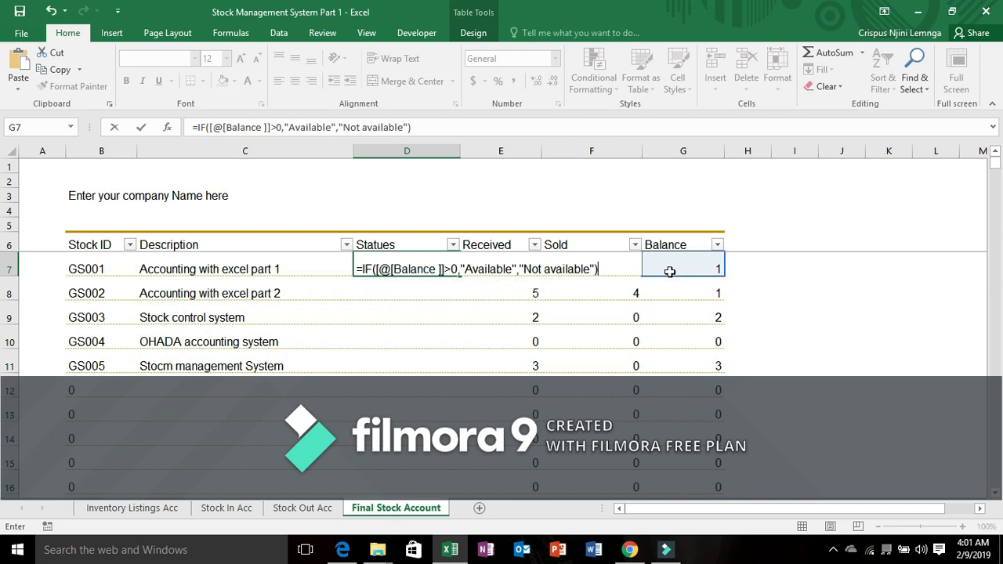
key(Return)
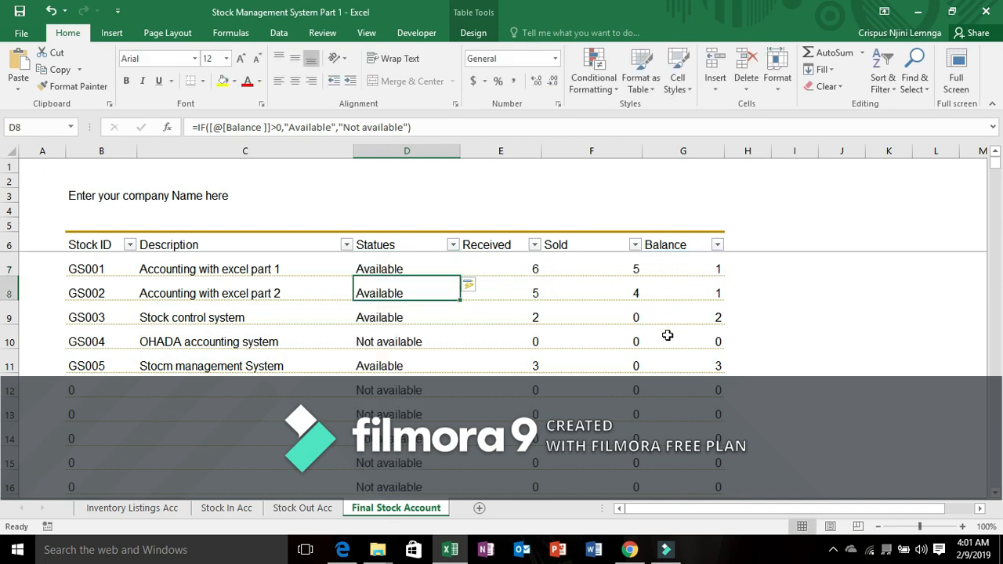
scroll(430, 378, down, 4)
scroll(423, 369, up, 3)
scroll(445, 345, up, 1)
Replace the value if false in the Statues formula in D7 with an empty text "".
click(369, 269)
double_click(378, 267)
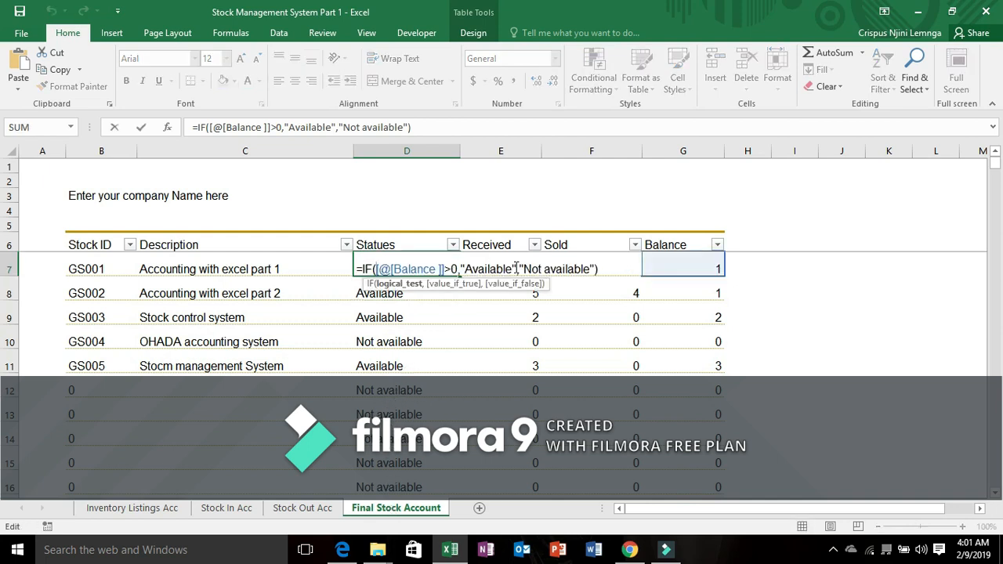
drag(522, 269, 590, 274)
key(BackSpace)
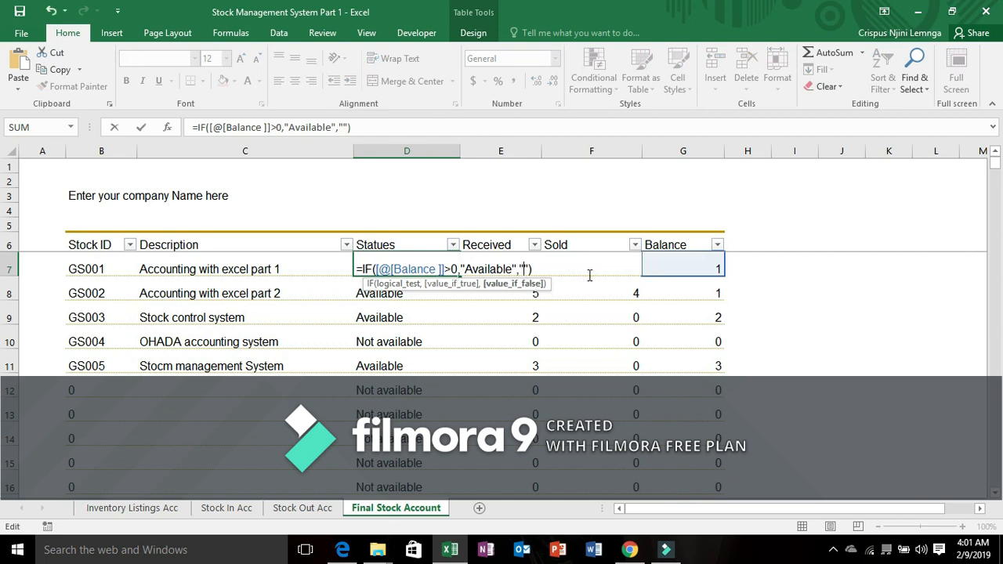
key(Return)
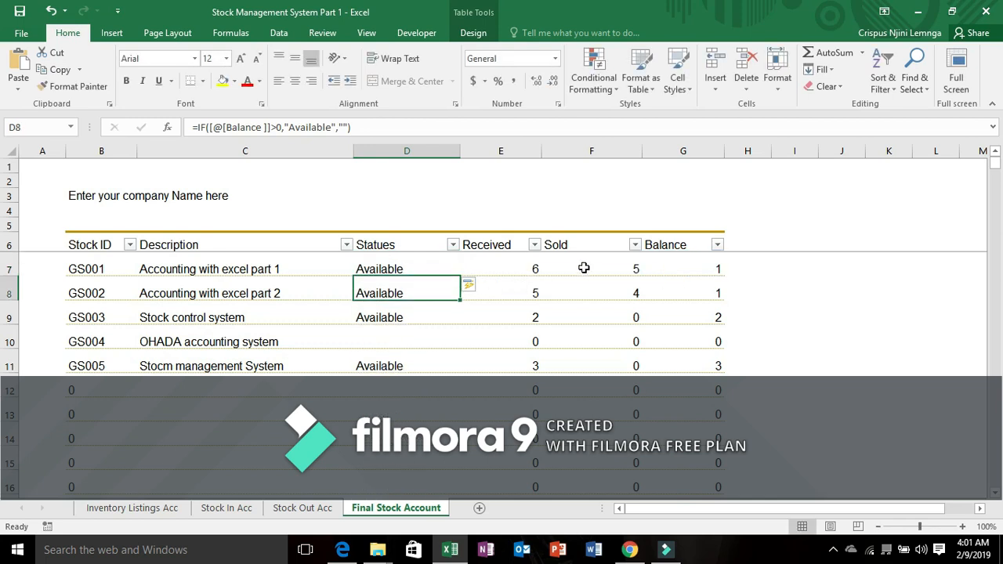
click(380, 349)
click(390, 319)
click(381, 269)
click(382, 292)
click(375, 266)
click(383, 292)
click(381, 342)
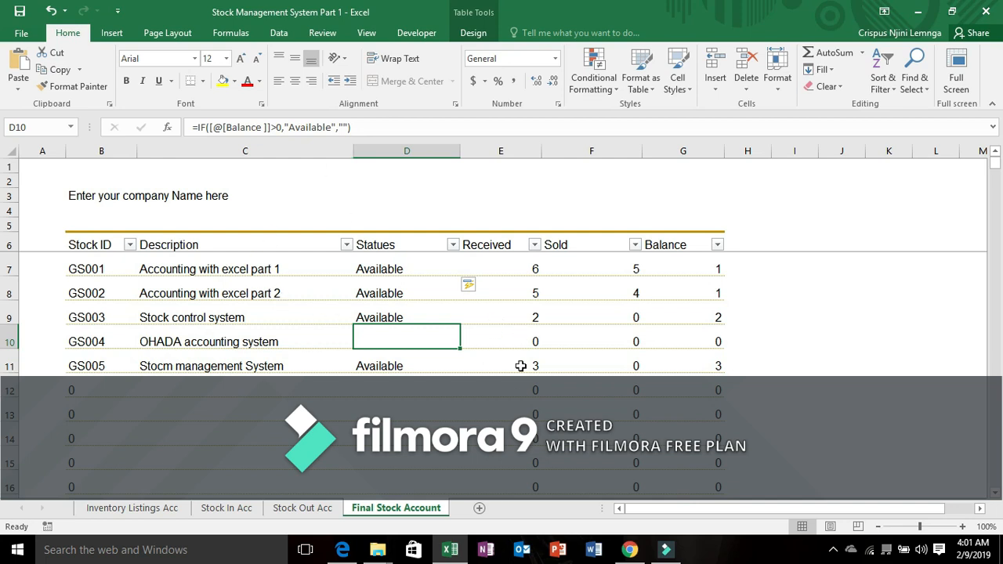
Make the company name in B3 and the table's header row in row 6 bold.
click(68, 189)
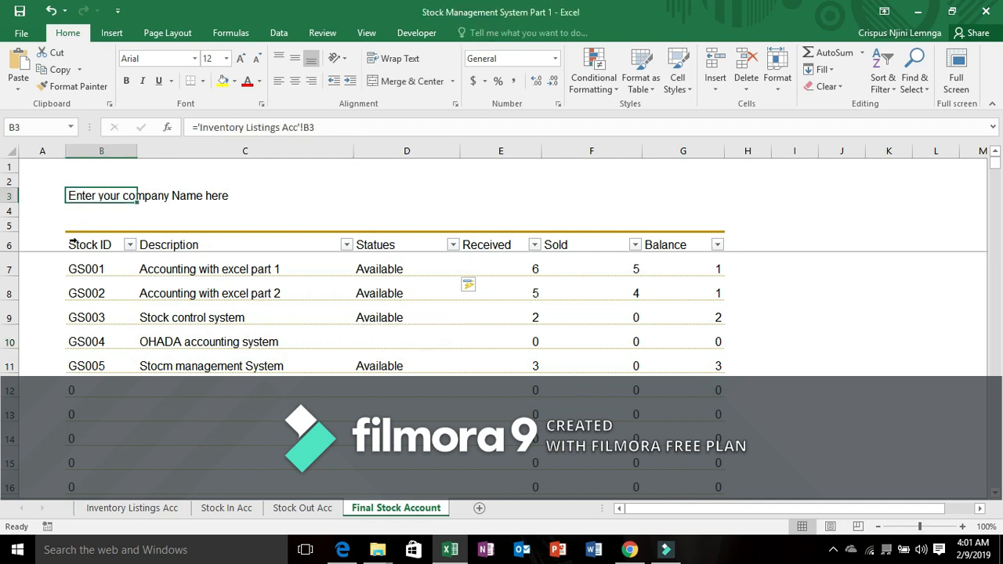
ctrl+click(72, 243)
click(126, 80)
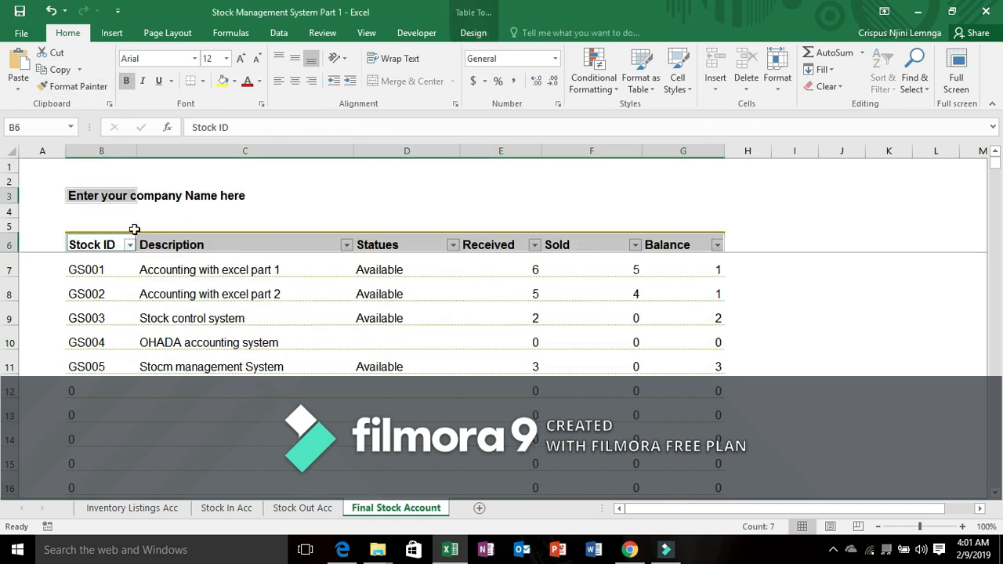
click(182, 275)
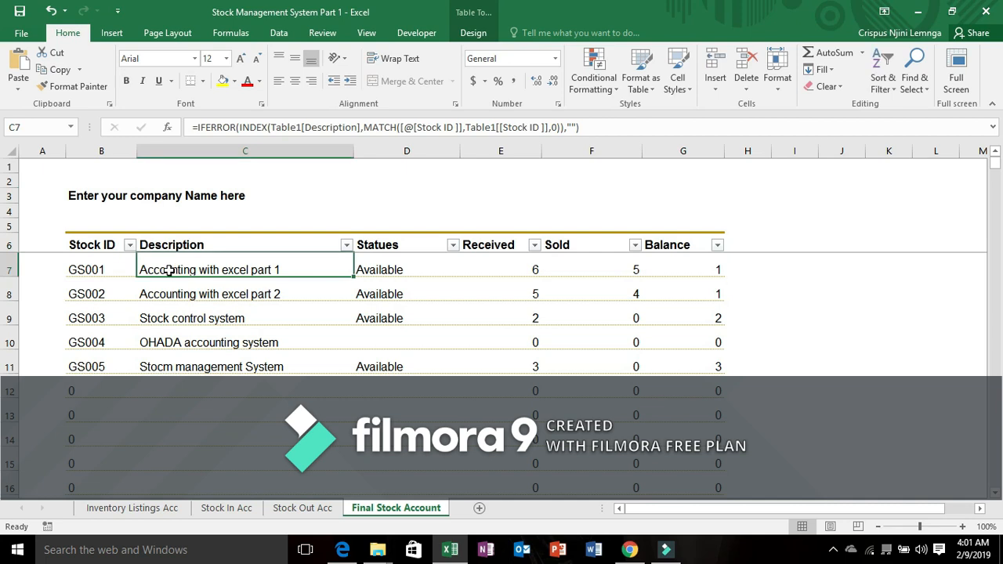
Center the header labels in row 6 of the Final Stock Account table horizontally.
click(72, 244)
click(295, 81)
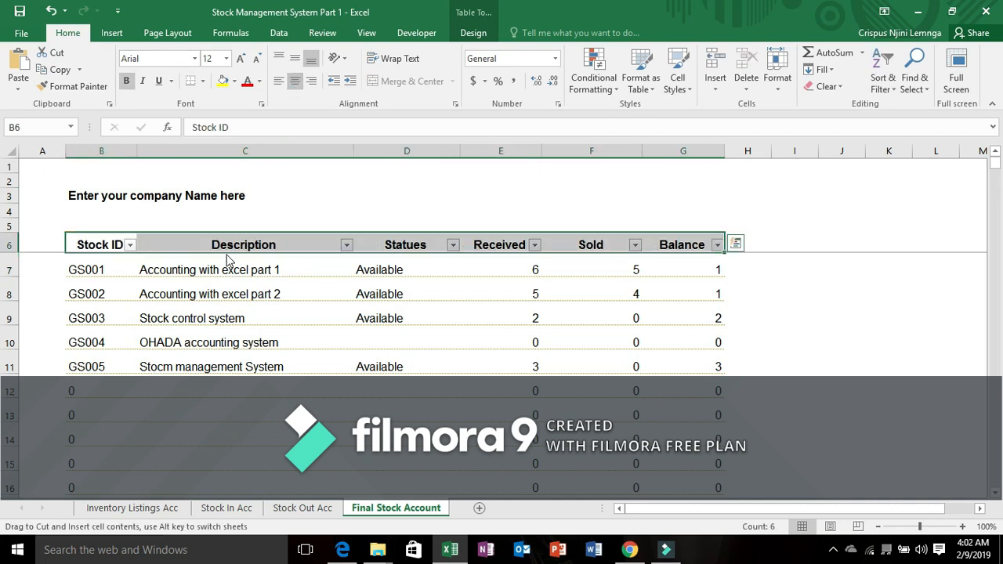
click(181, 211)
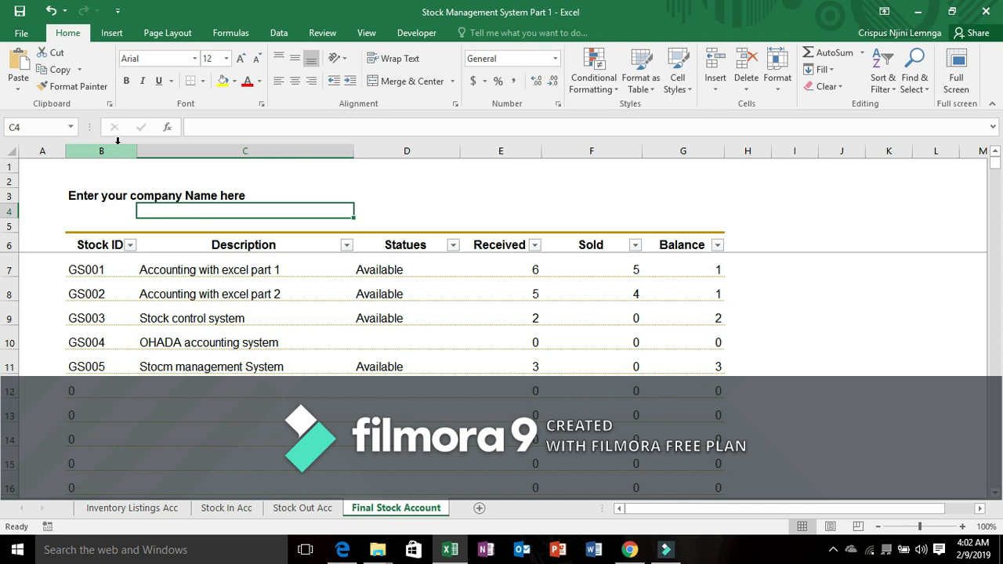
Fill the entire Final Stock Account sheet with the darkest shade of the theme's blue.
click(11, 151)
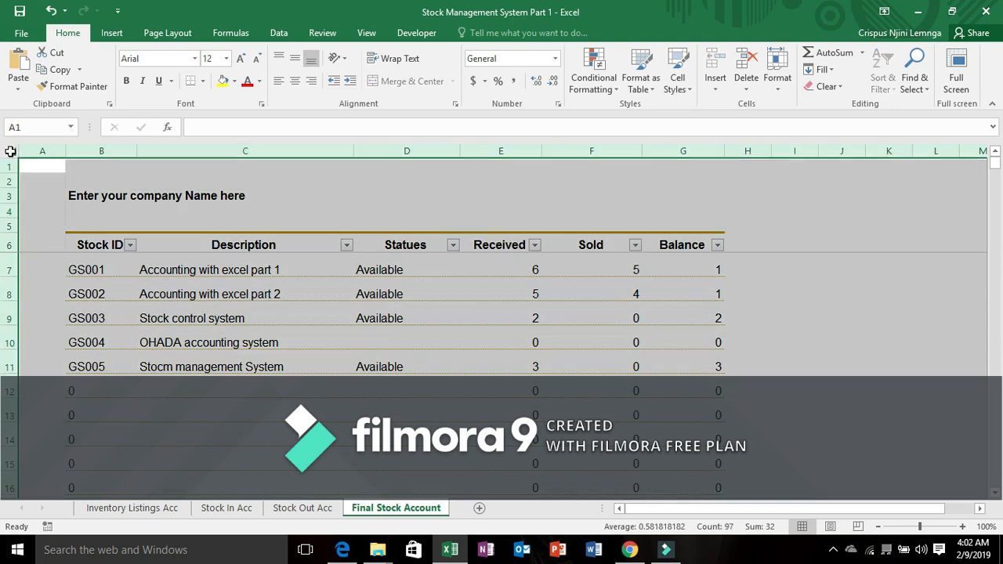
click(234, 82)
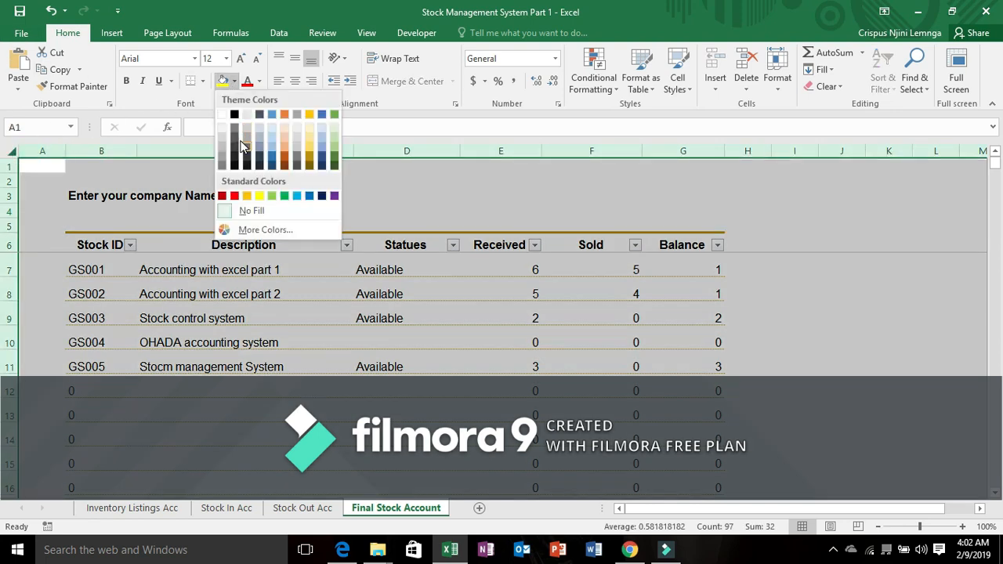
click(273, 166)
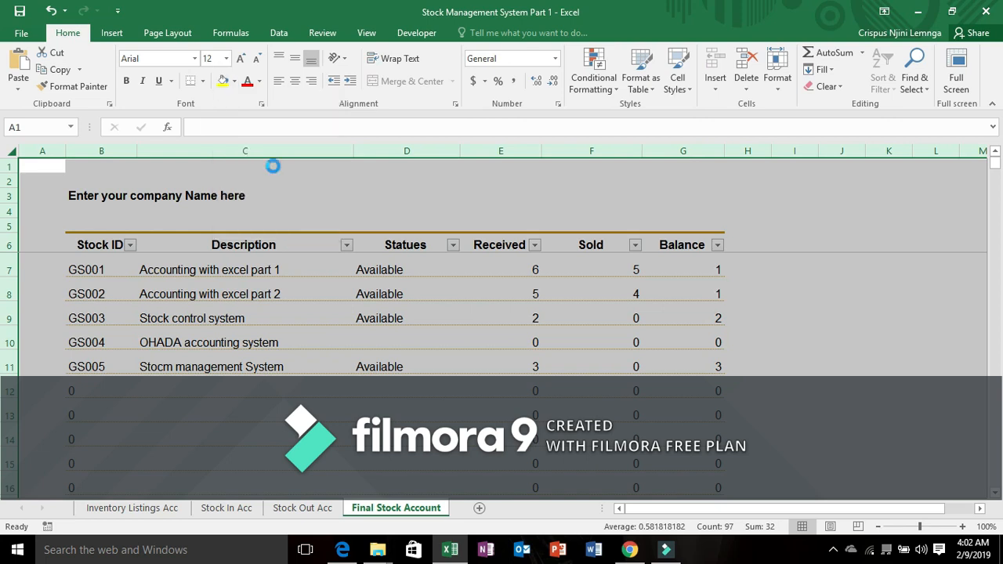
click(226, 221)
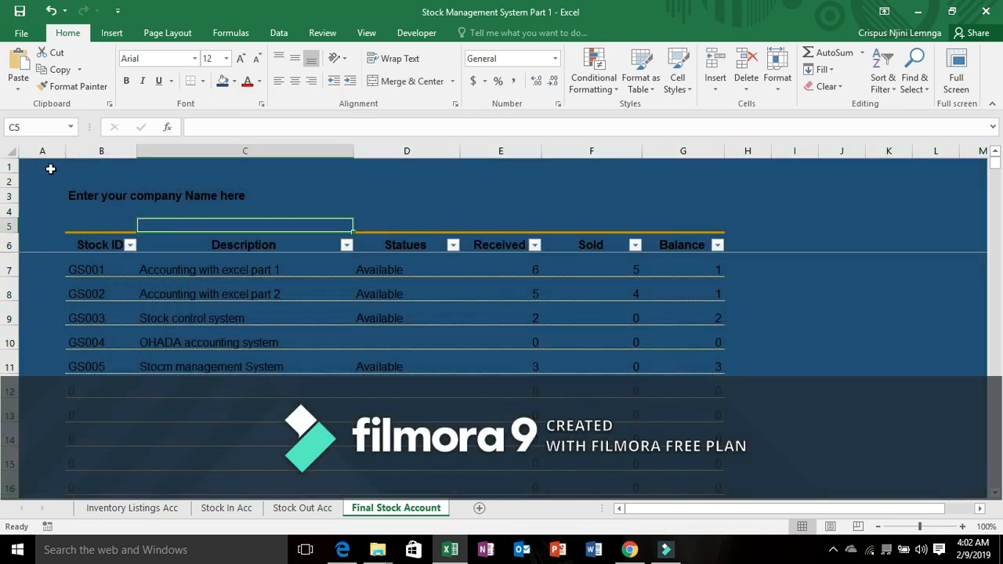
Set the font color of the entire Final Stock Account sheet to white.
click(11, 149)
click(259, 82)
click(247, 133)
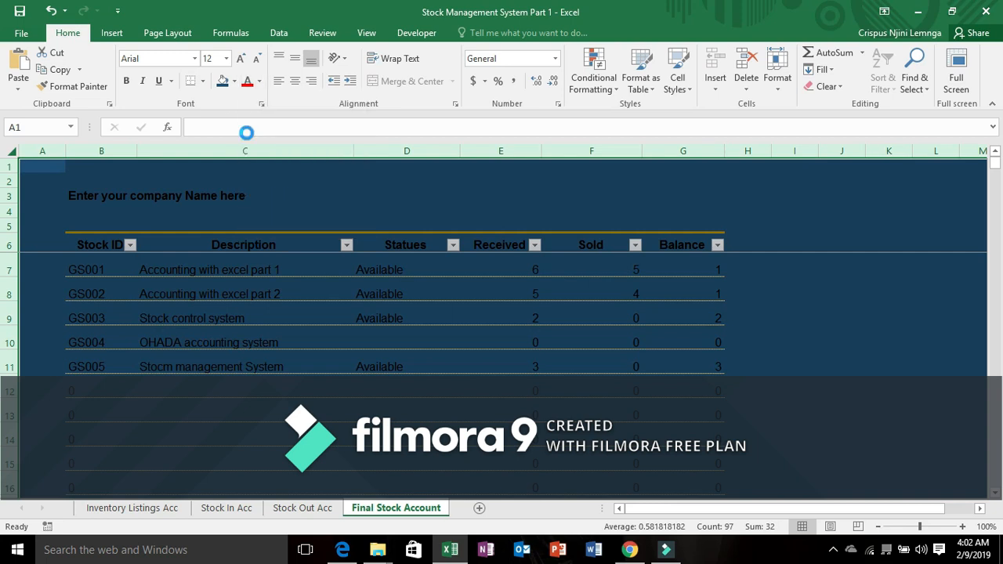
click(256, 295)
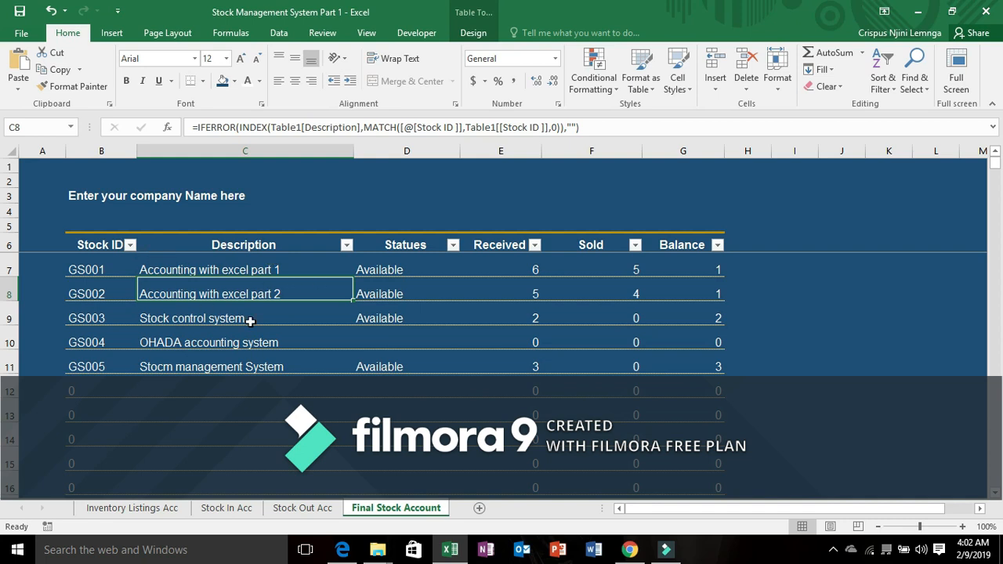
click(290, 413)
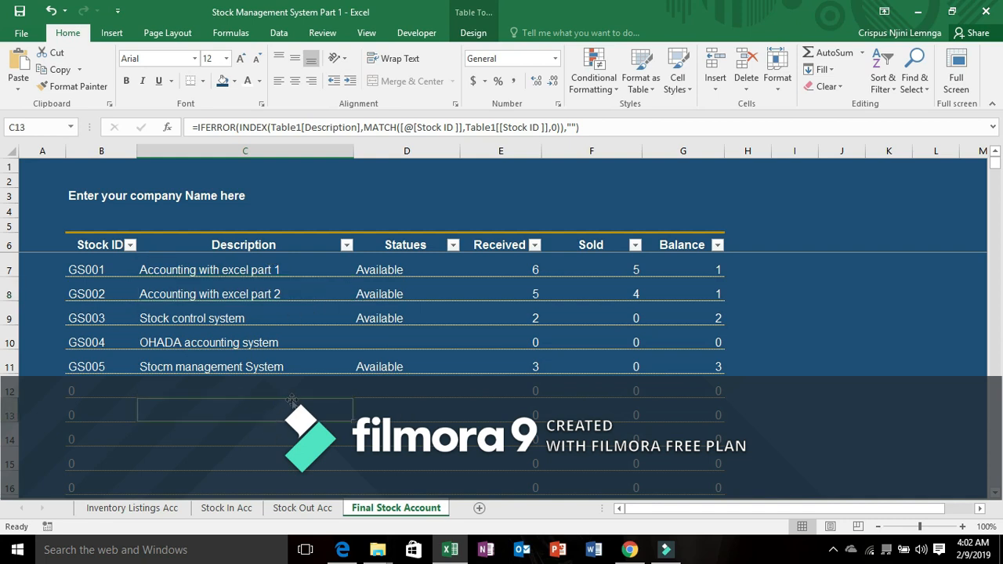